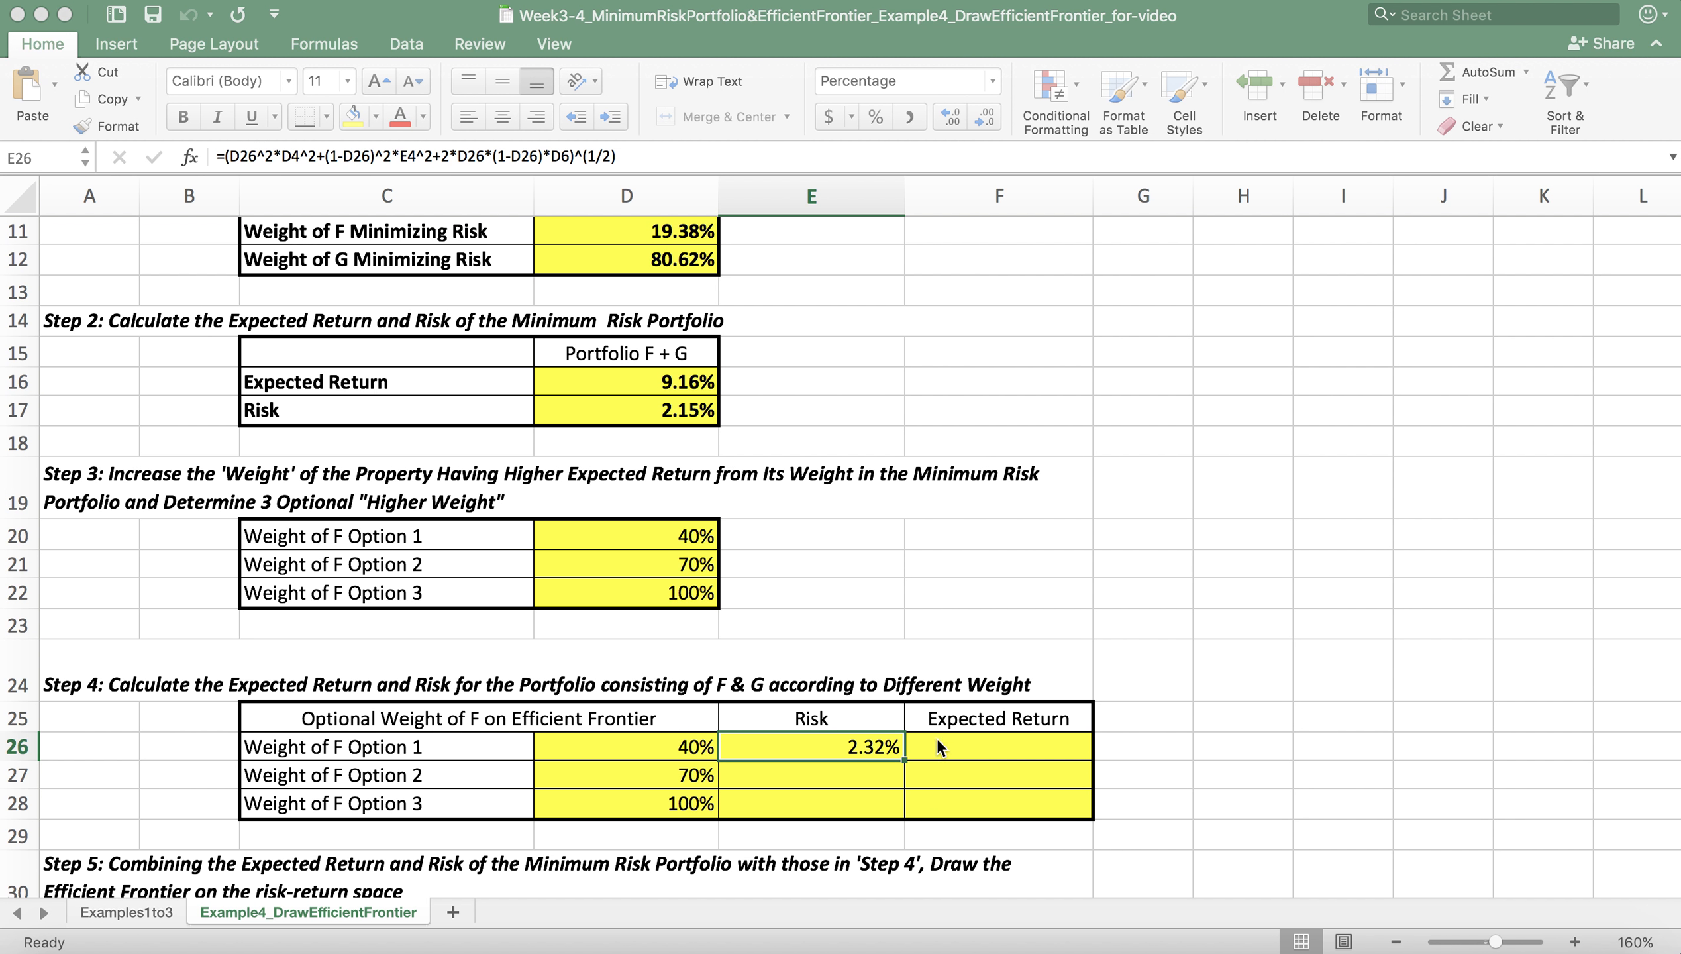
Step: Examine the Option 1 risk formula in E26 and the source return, risk and covariance data for properties F and G
{"action": "left_click", "coordinate": [886, 744]}
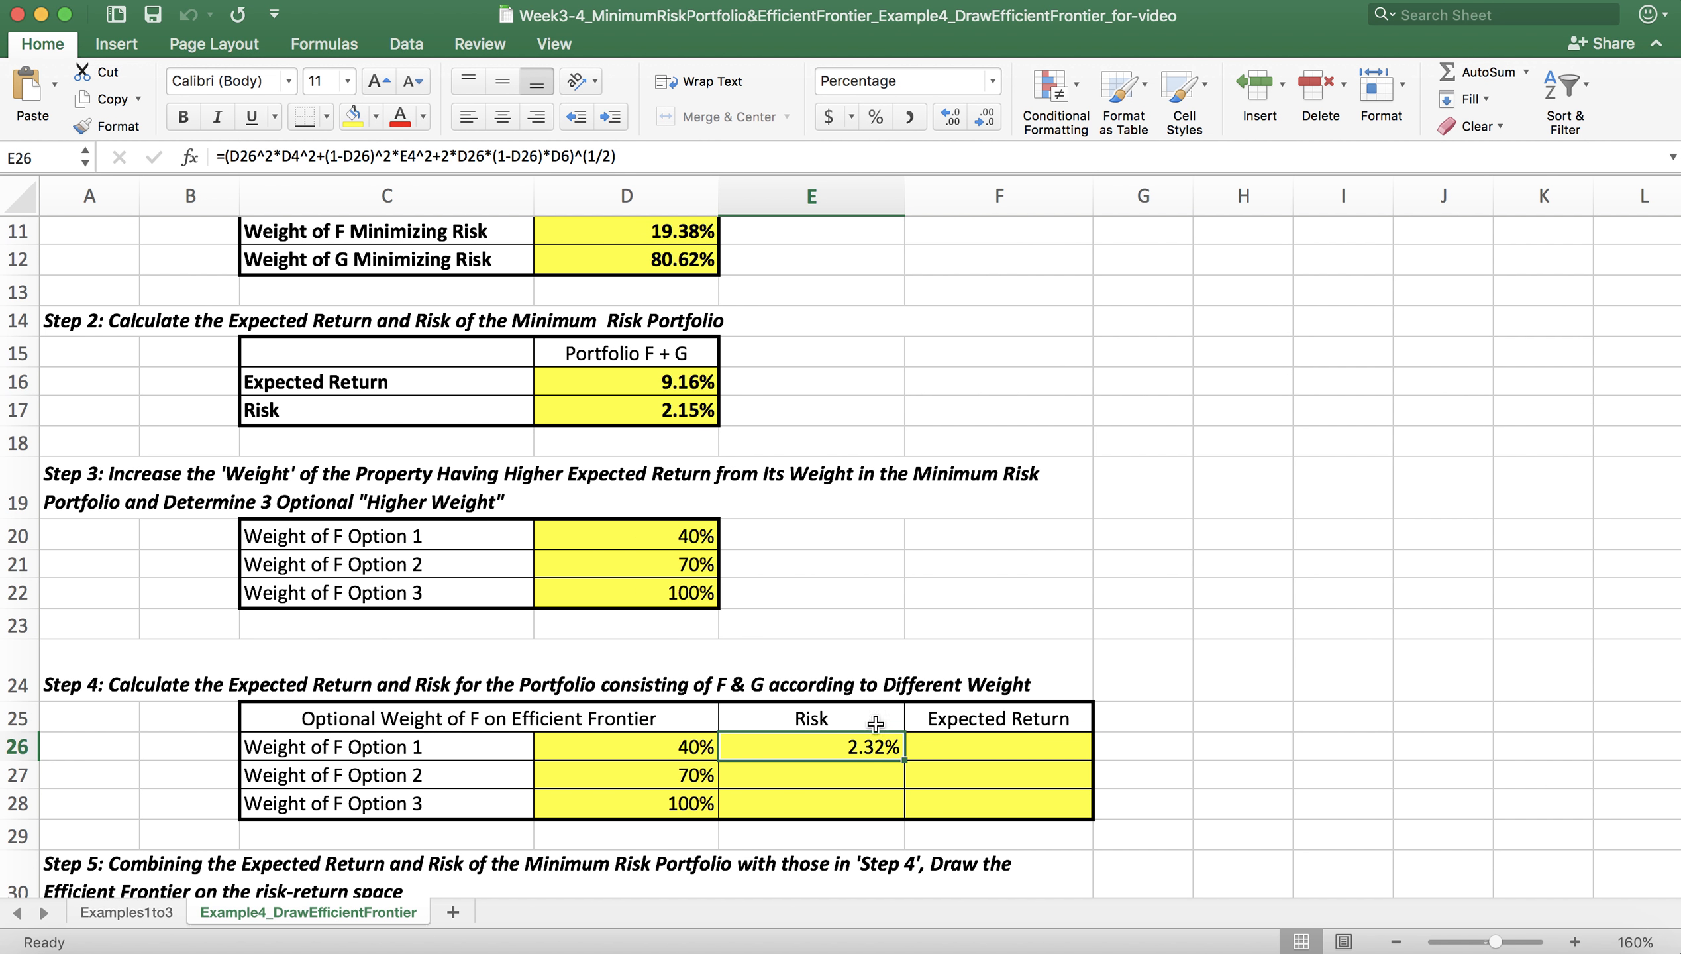
{"action": "left_click", "coordinate": [851, 782]}
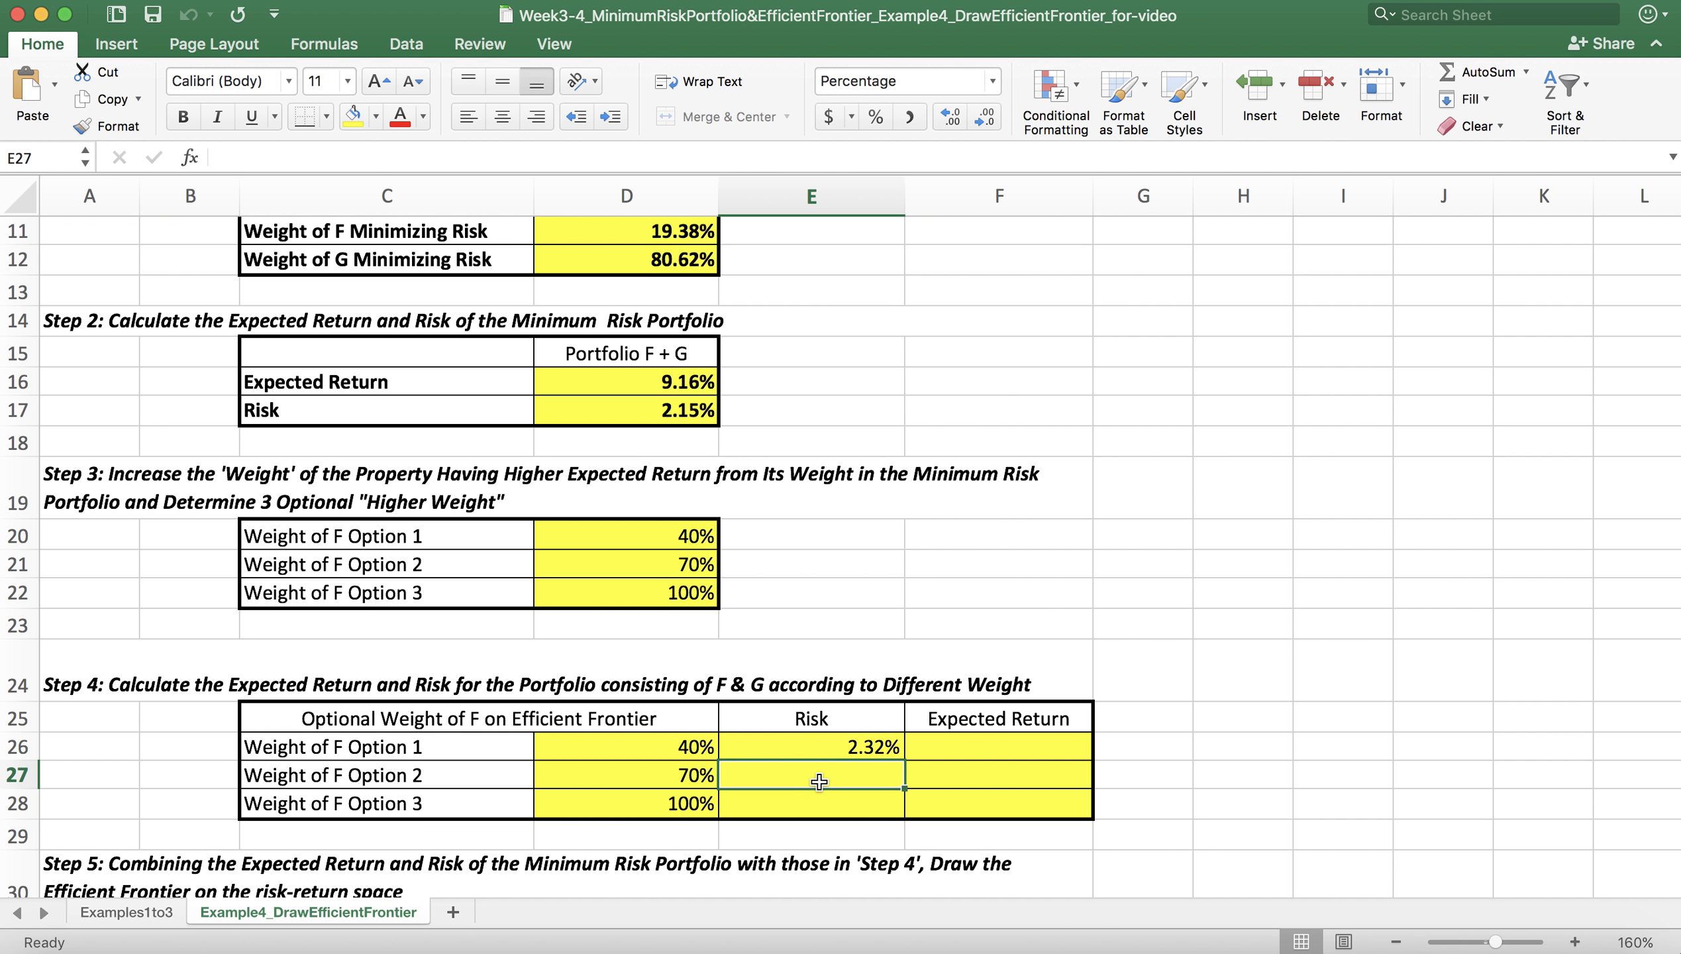
{"action": "left_click", "coordinate": [829, 747]}
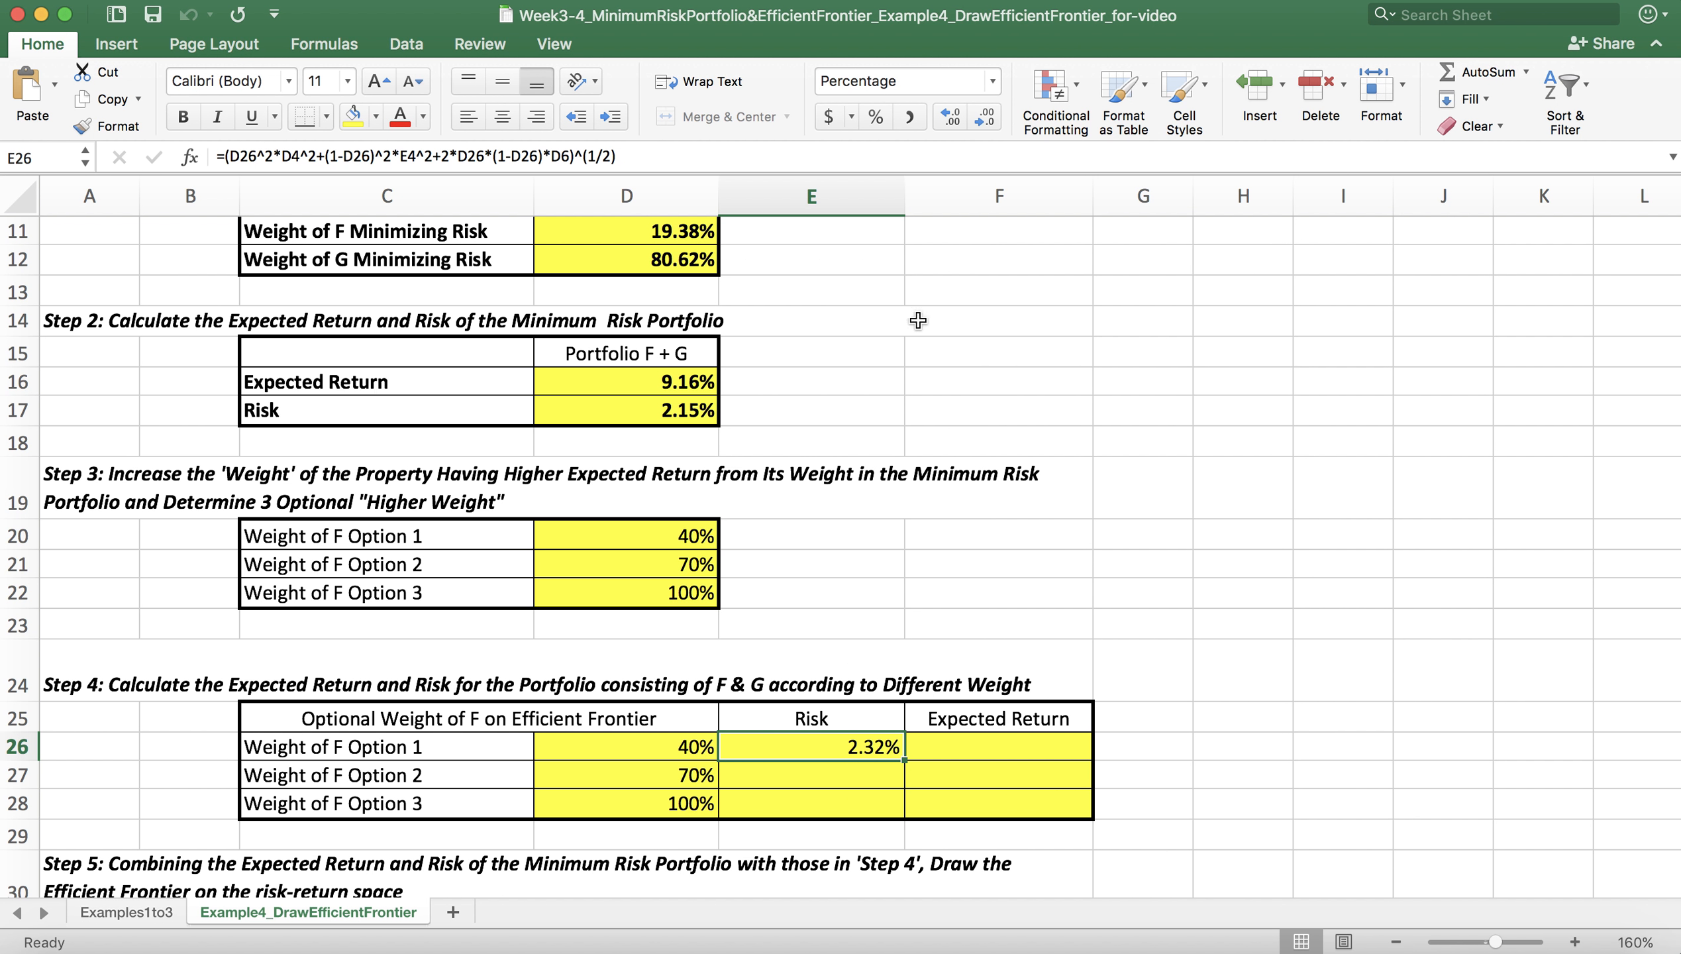
{"action": "scroll", "coordinate": [918, 313], "scroll_direction": "up", "scroll_amount": 3}
{"action": "scroll", "coordinate": [917, 313], "scroll_direction": "up", "scroll_amount": 3}
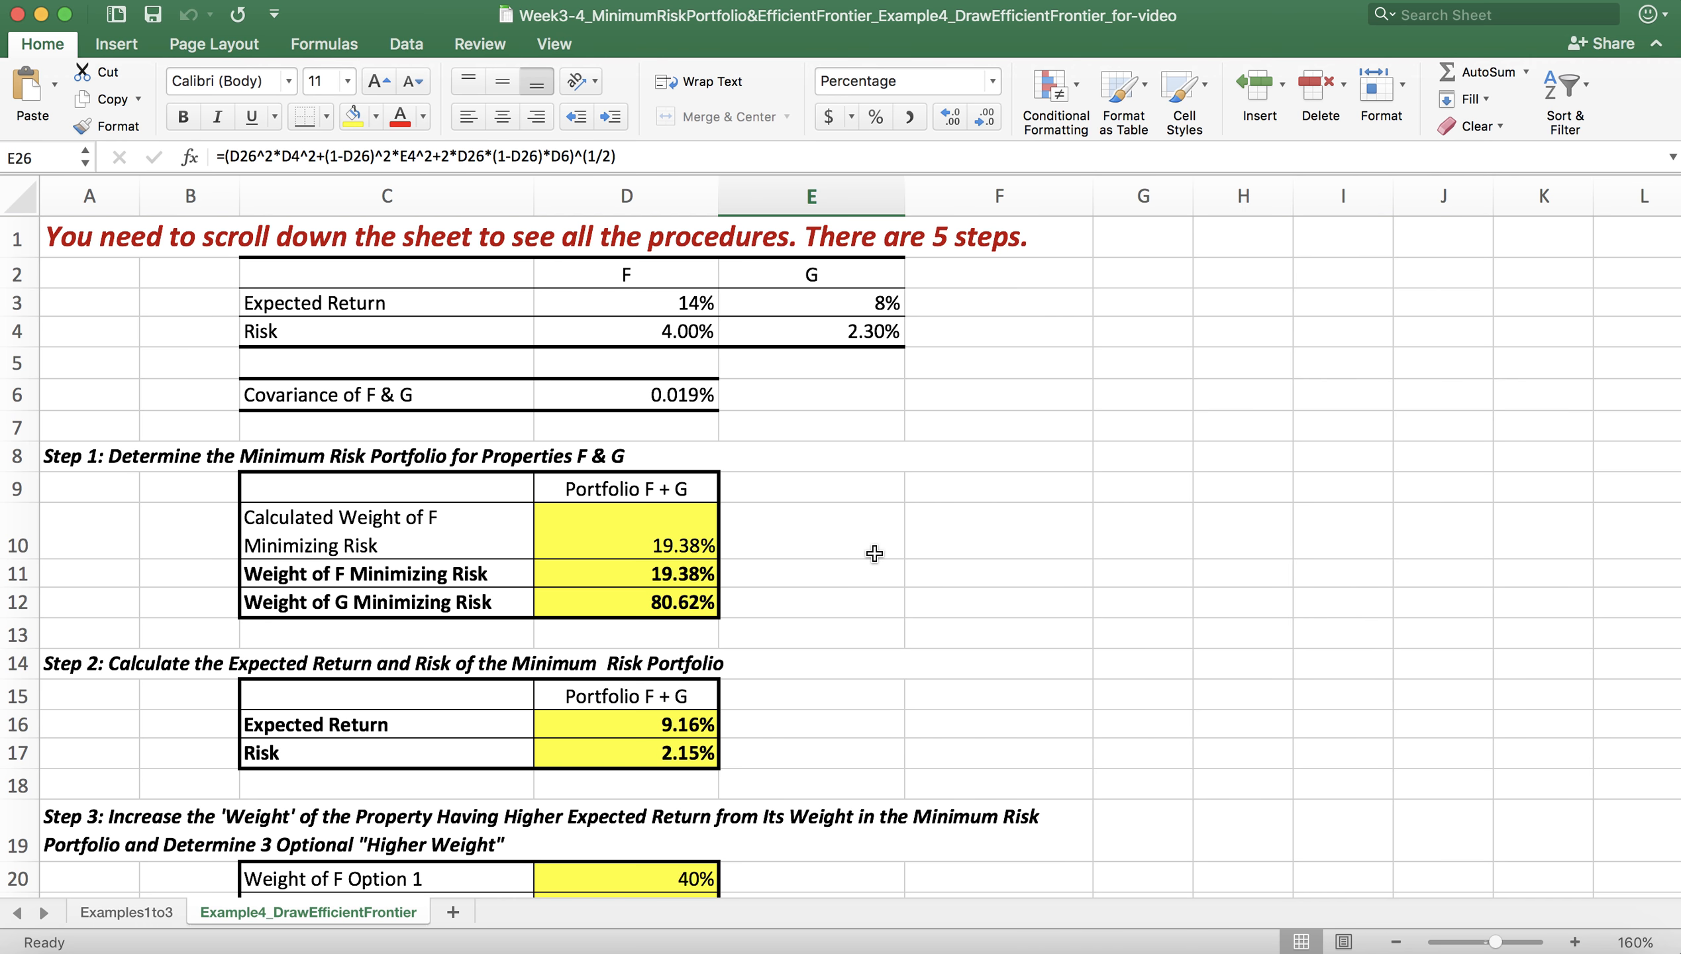
{"action": "scroll", "coordinate": [870, 551], "scroll_direction": "down", "scroll_amount": 5}
{"action": "scroll", "coordinate": [873, 551], "scroll_direction": "down", "scroll_amount": 2}
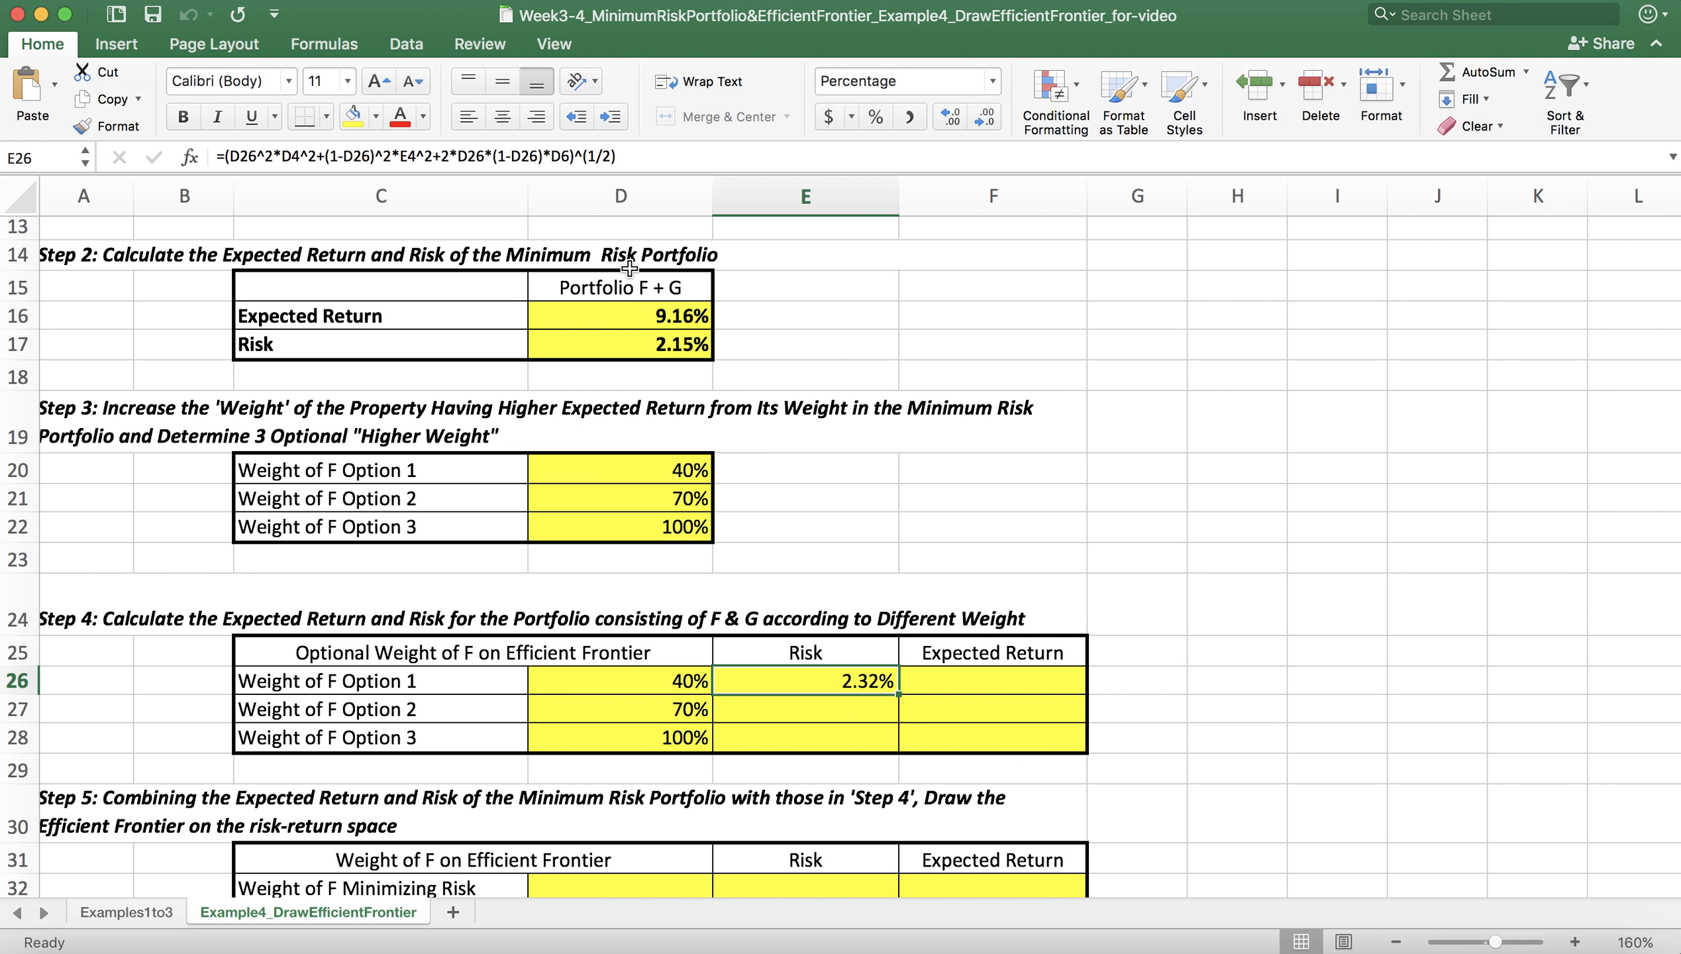
Step: Make the references to both property risks absolute in the E26 risk formula, as $D$4 and $E$4
{"action": "left_click", "coordinate": [282, 157]}
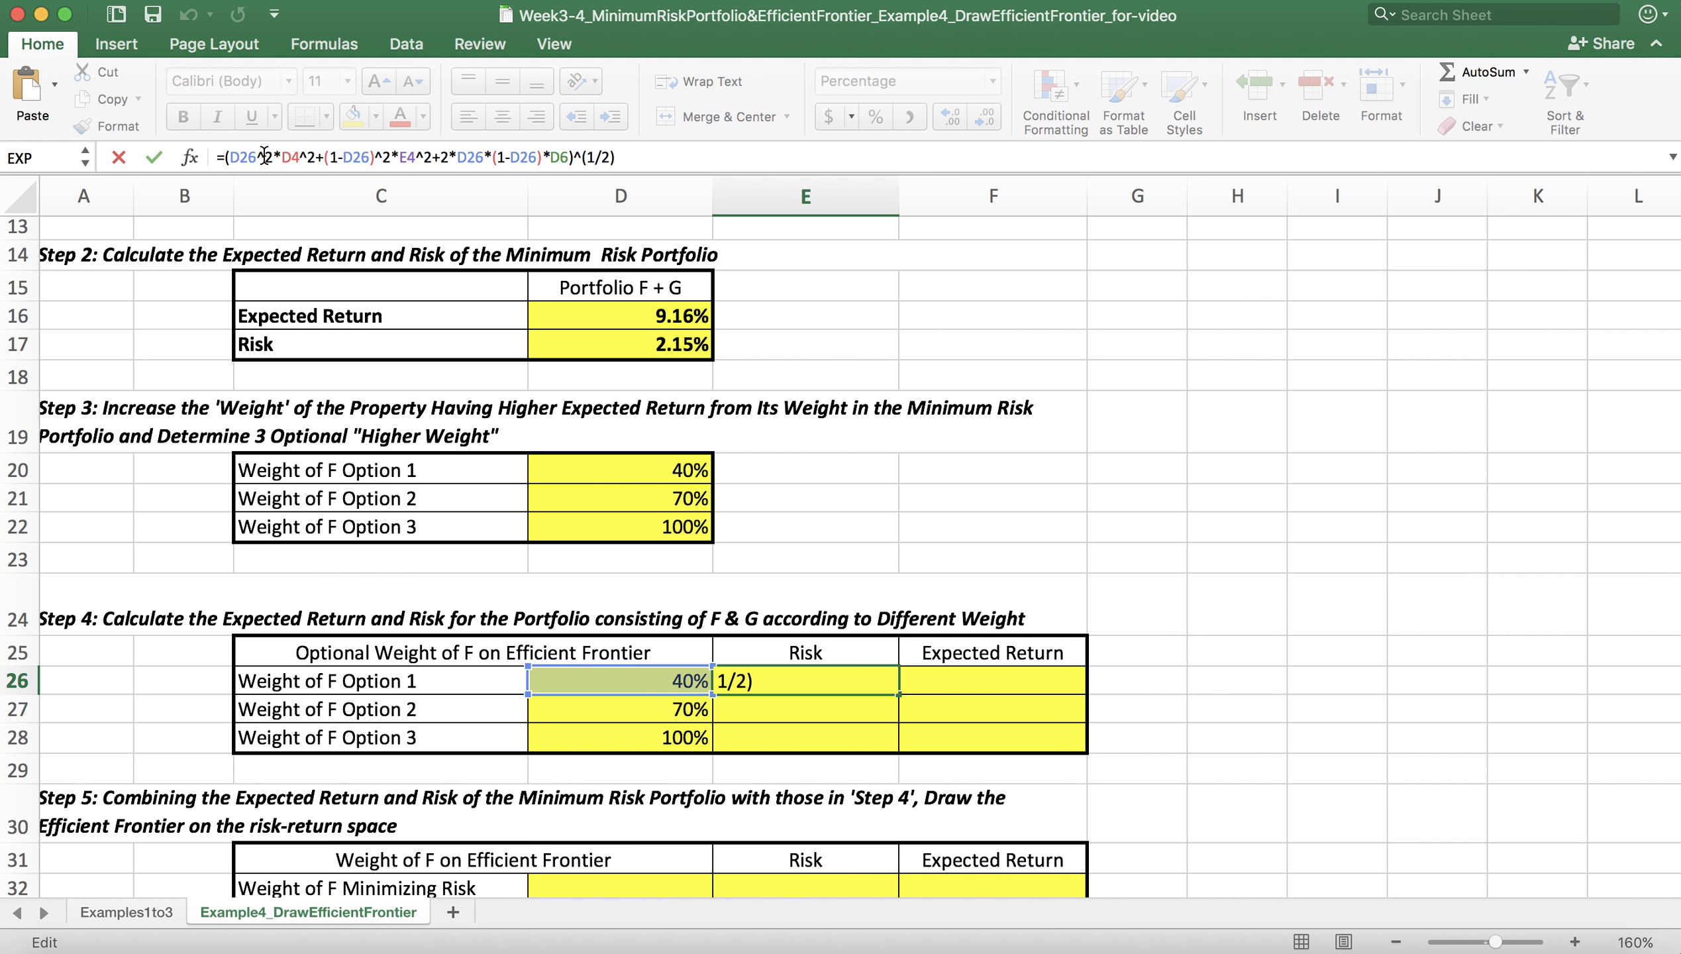
{"action": "type", "text": "$"}
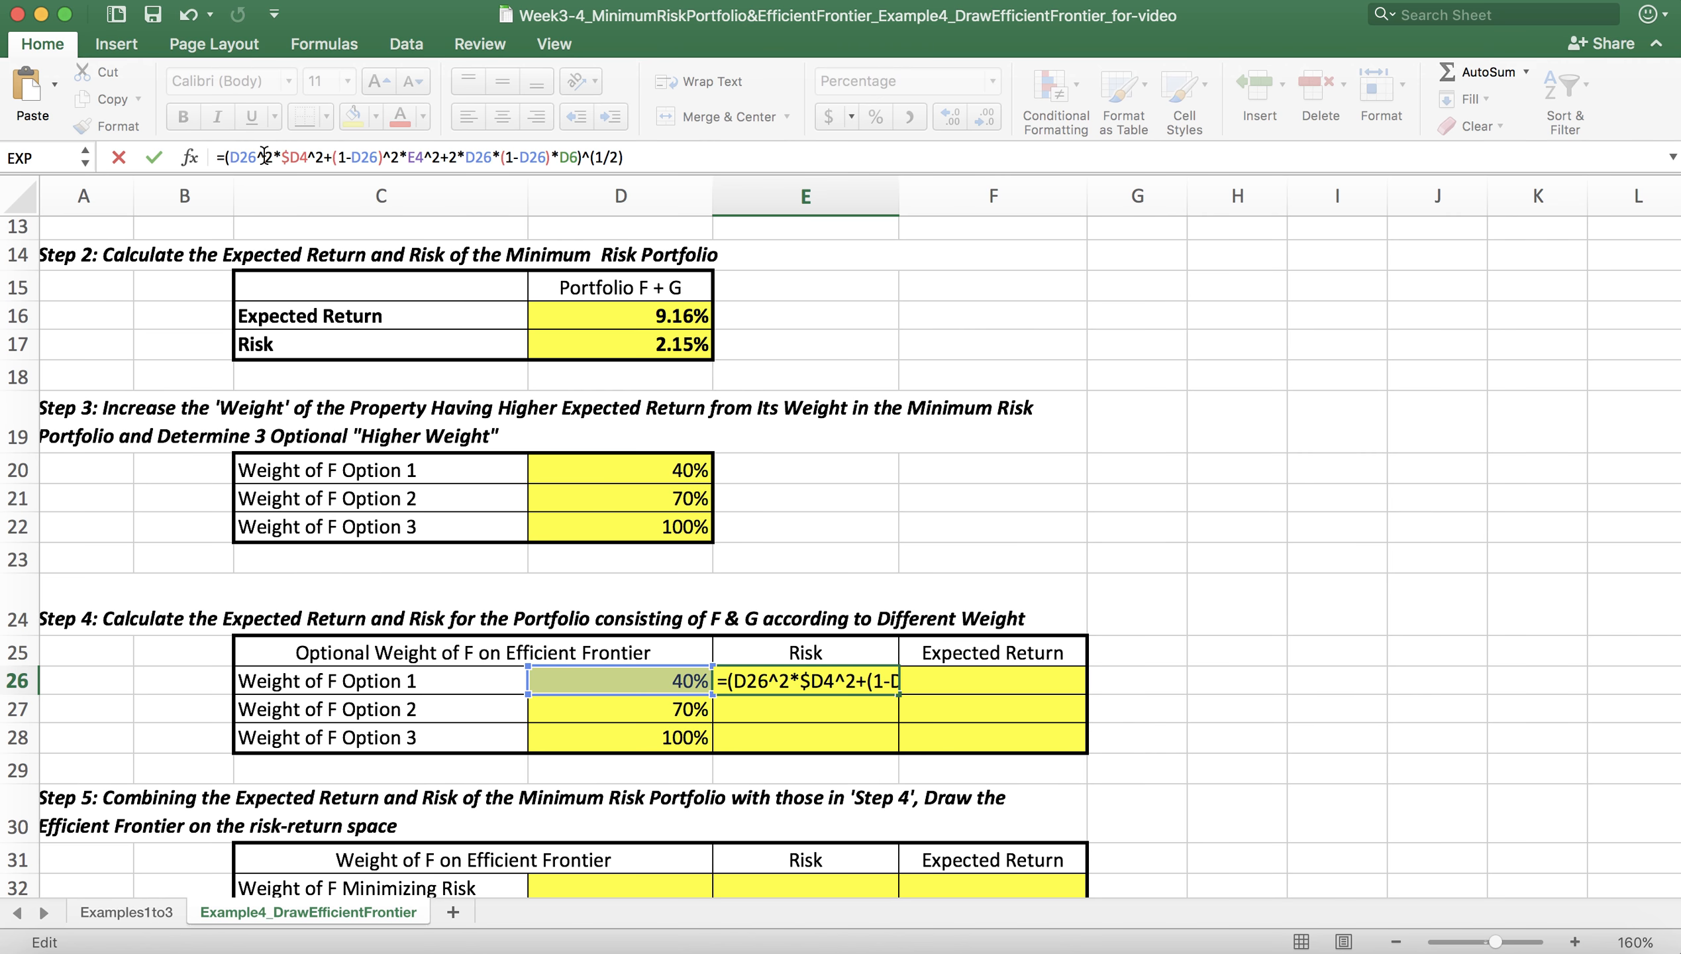
{"action": "key", "text": "Right"}
{"action": "type", "text": "$"}
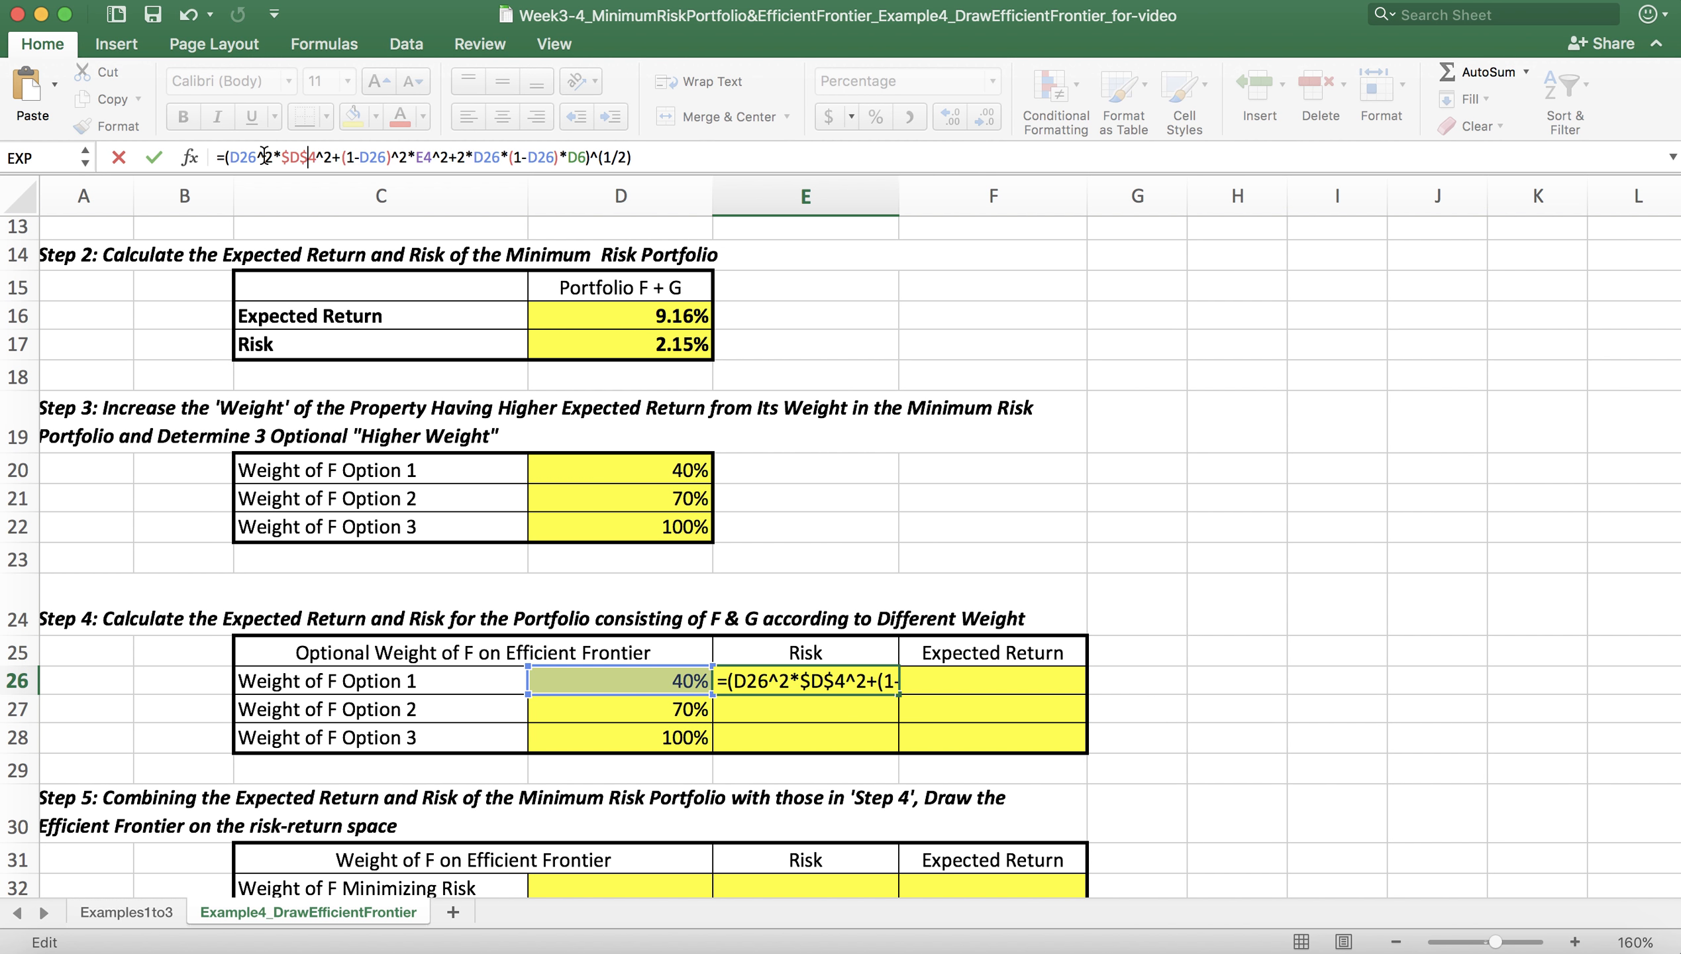
{"action": "key", "text": "Right"}
{"action": "key", "text": "Right"}
{"action": "key", "text": "Right"}
{"action": "key", "text": "Right"}
{"action": "key", "text": "Right"}
{"action": "key", "text": "Right"}
{"action": "key", "text": "Right"}
{"action": "key", "text": "Right"}
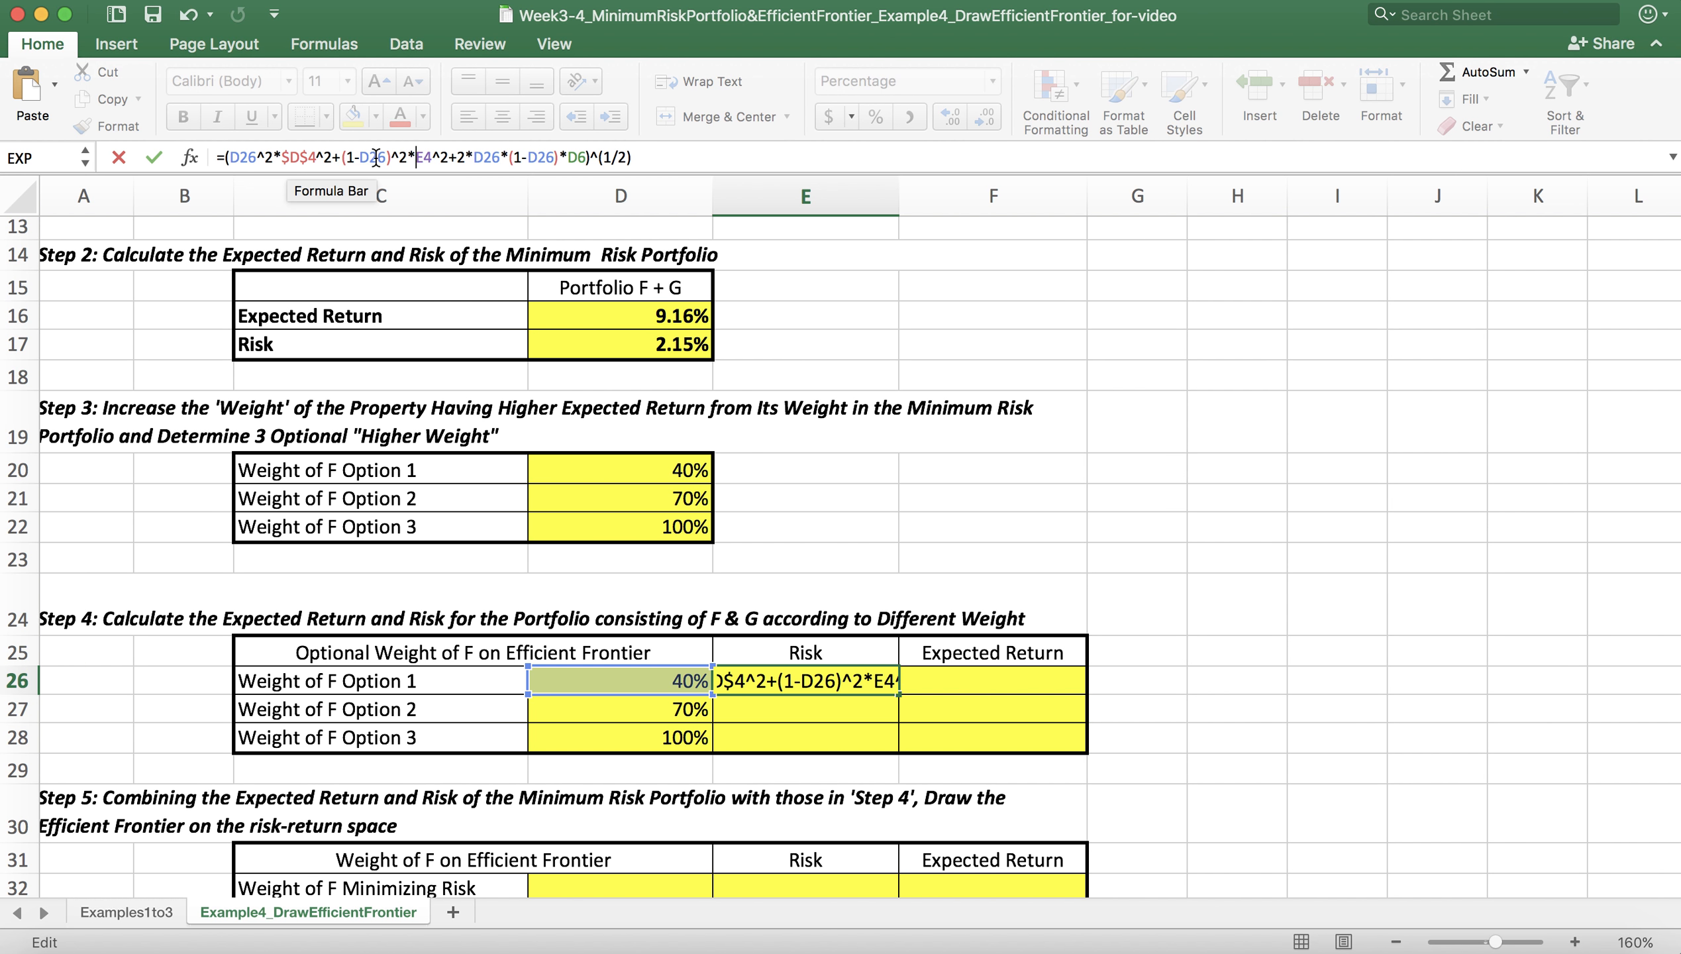
{"action": "type", "text": "$"}
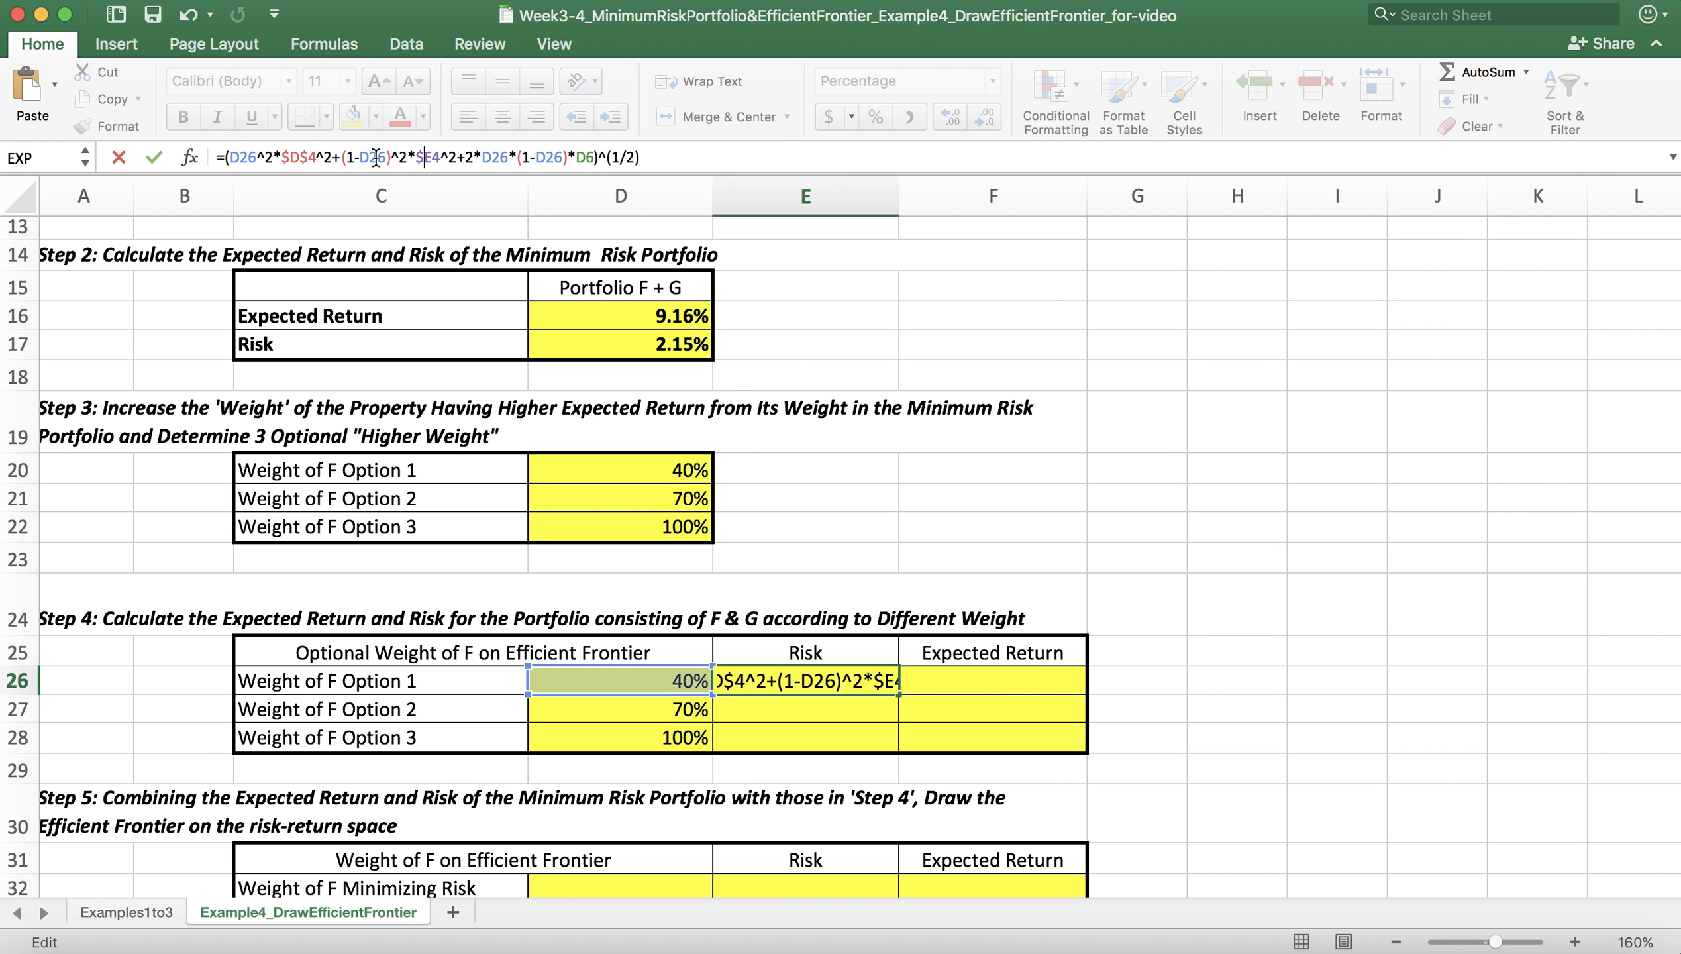
{"action": "left_click", "coordinate": [433, 158]}
{"action": "type", "text": "$"}
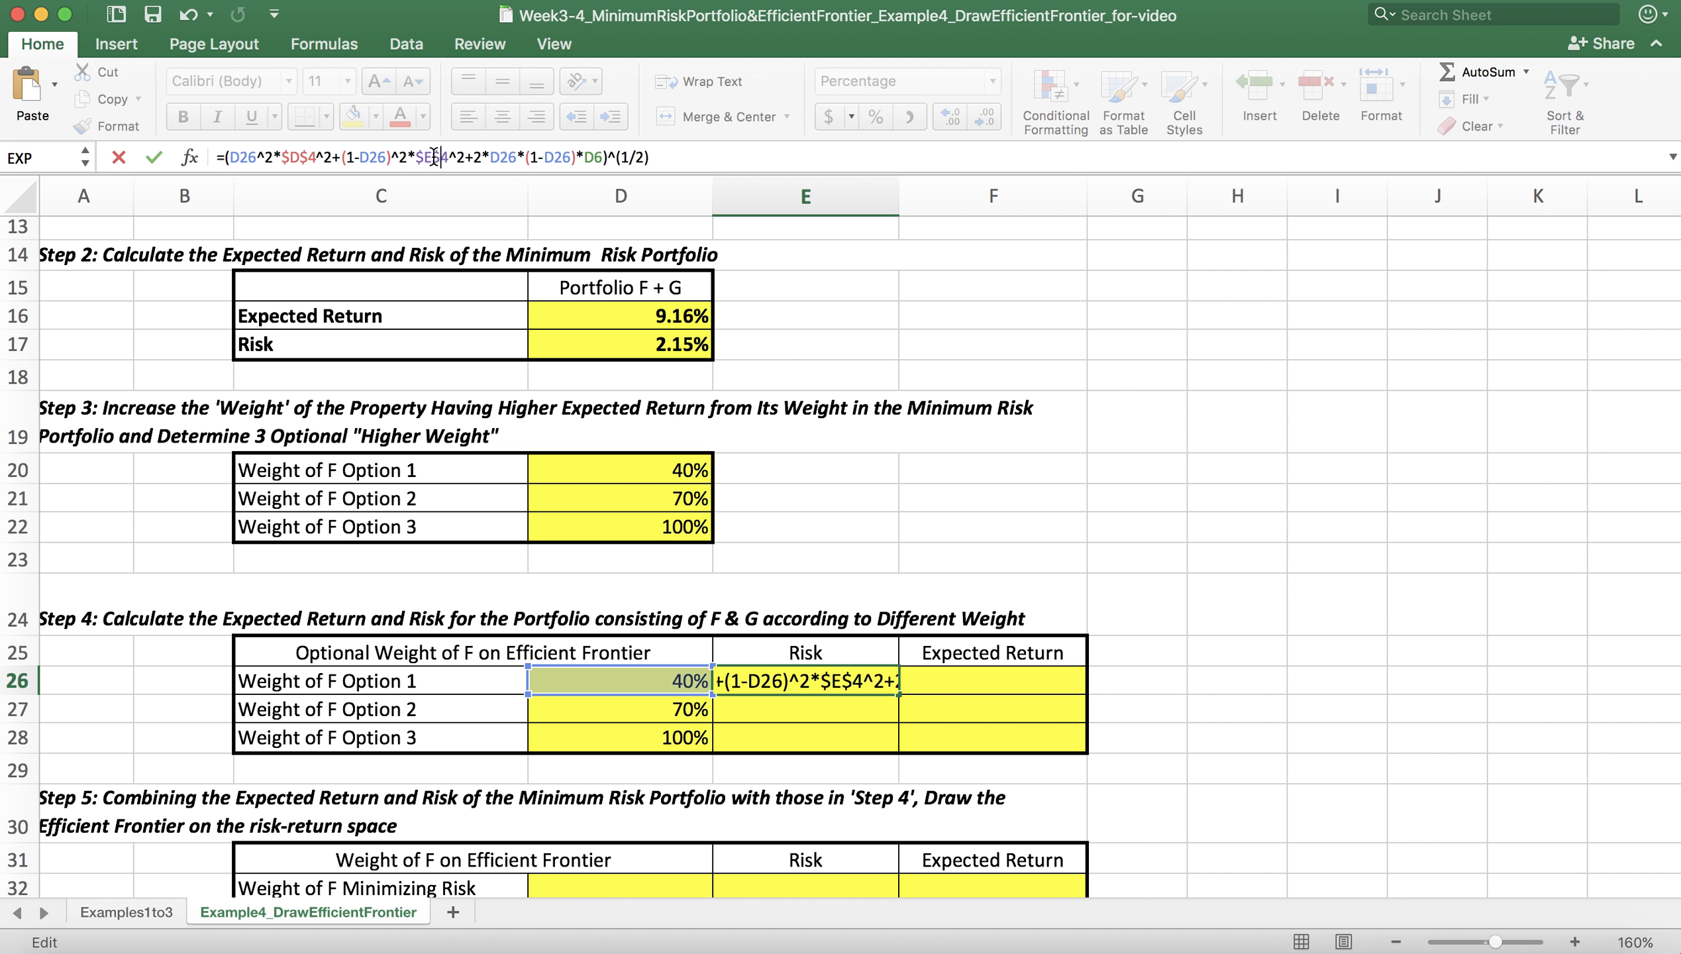
Step: Make the covariance reference in the E26 risk formula absolute as $D$6 and commit the formula
{"action": "left_click", "coordinate": [585, 158]}
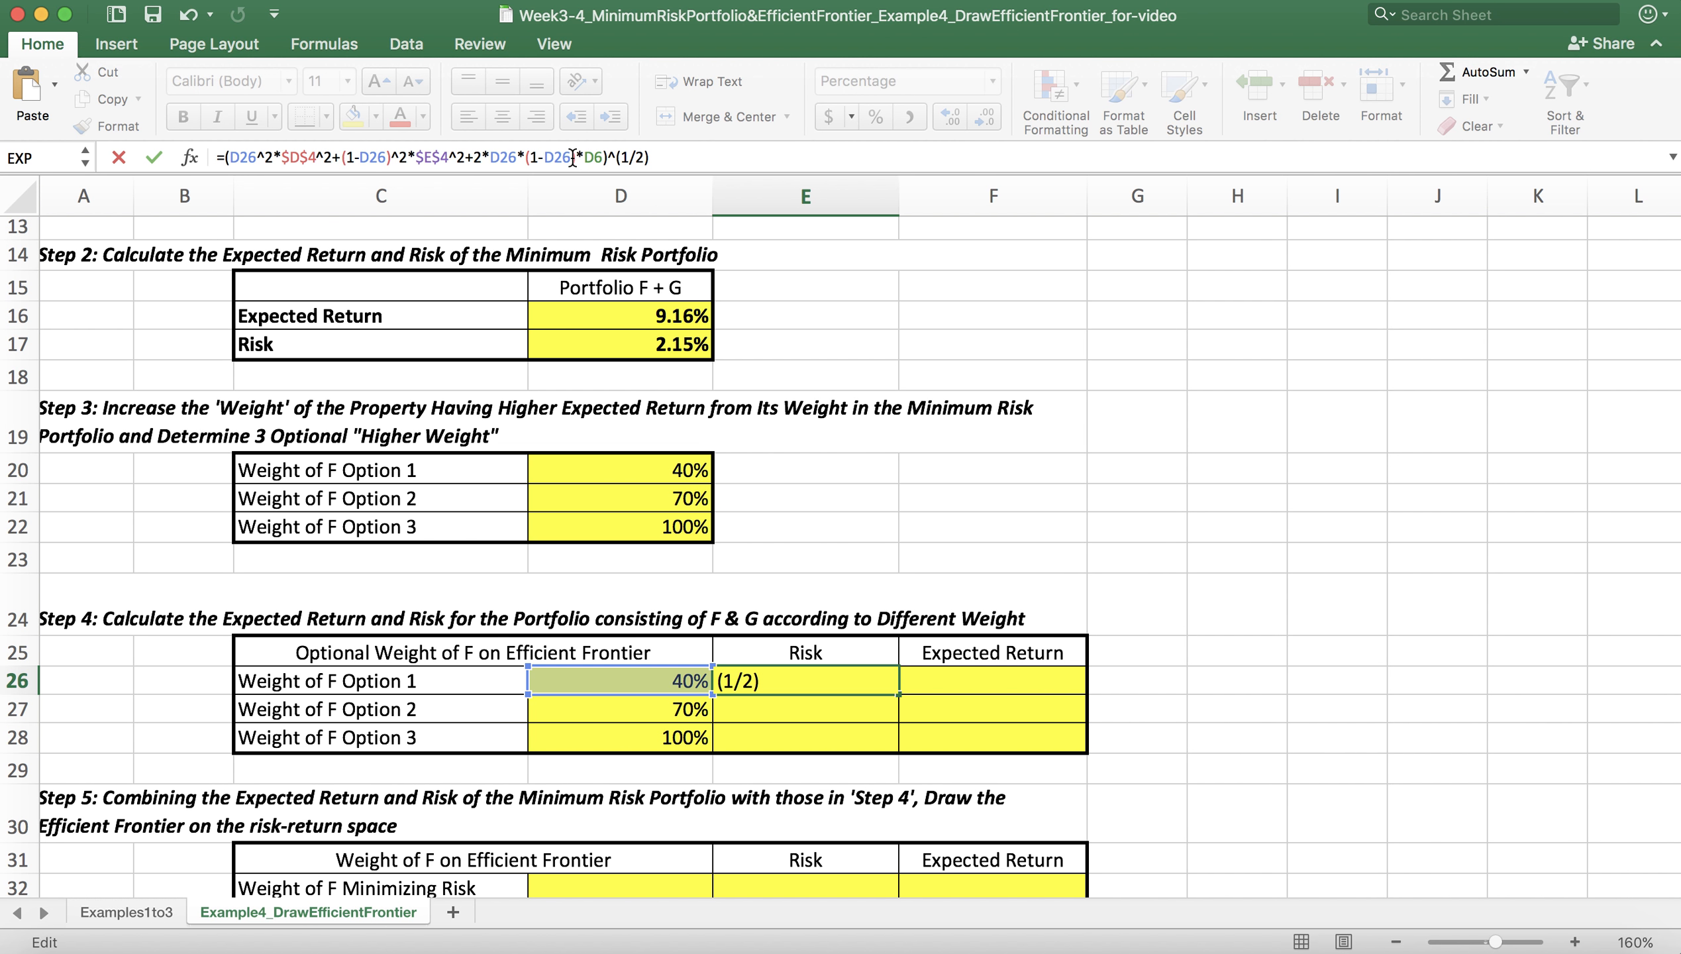
{"action": "type", "text": "$"}
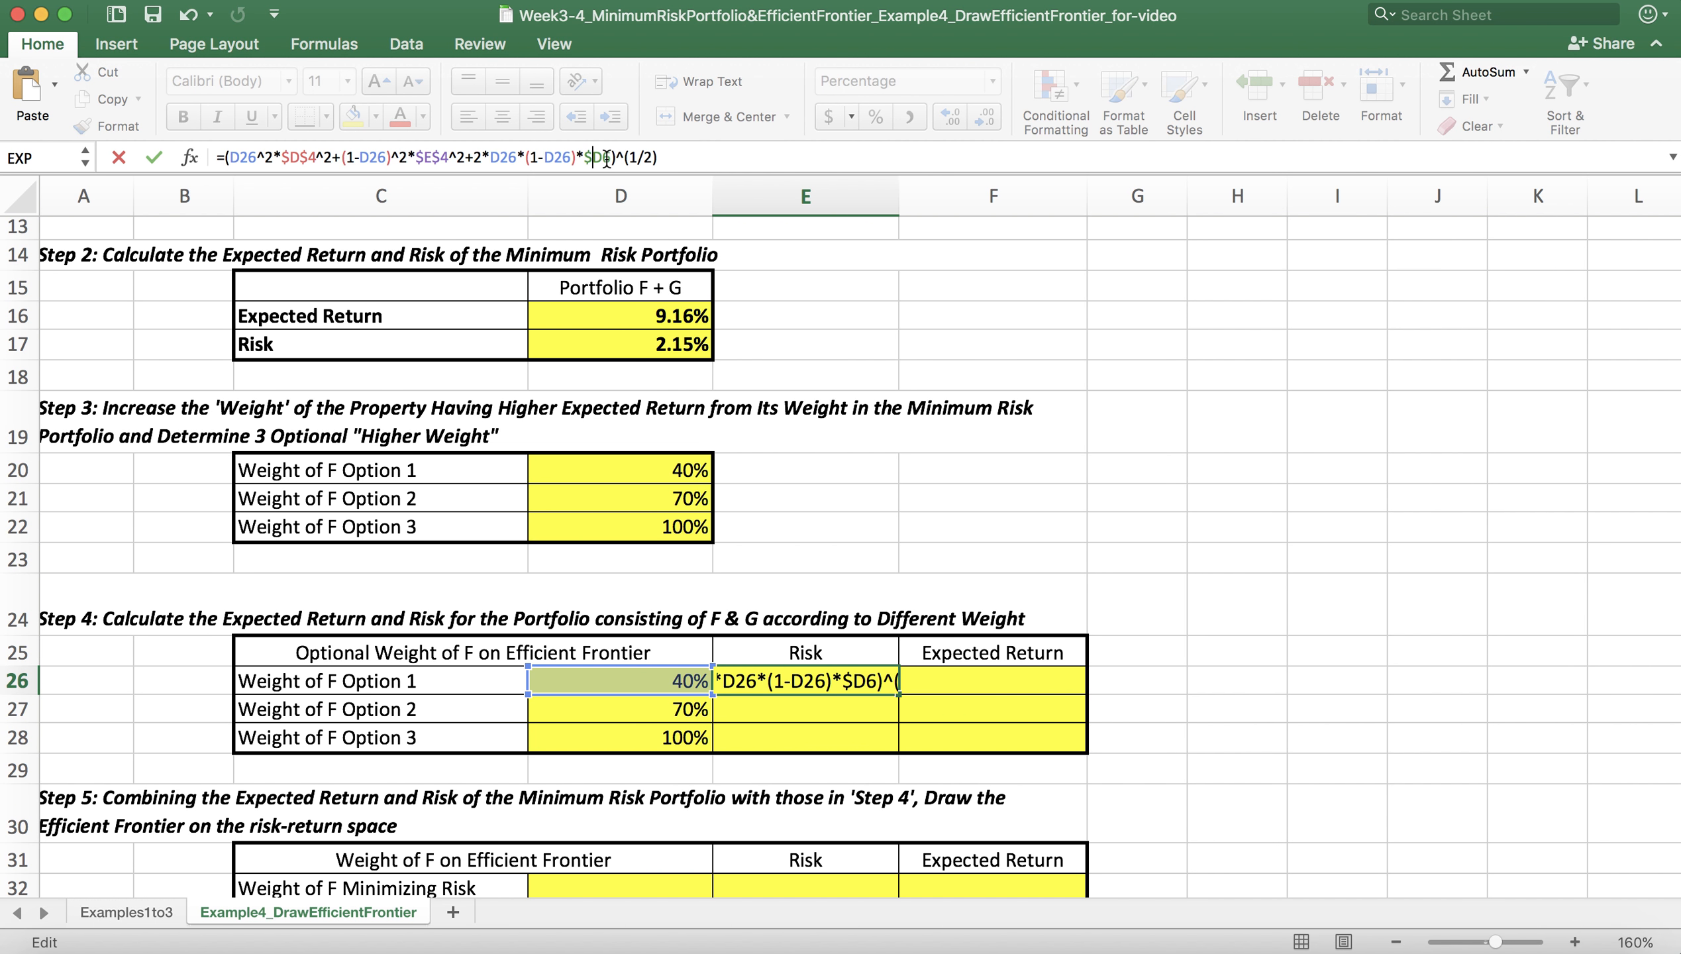
{"action": "left_click", "coordinate": [603, 159]}
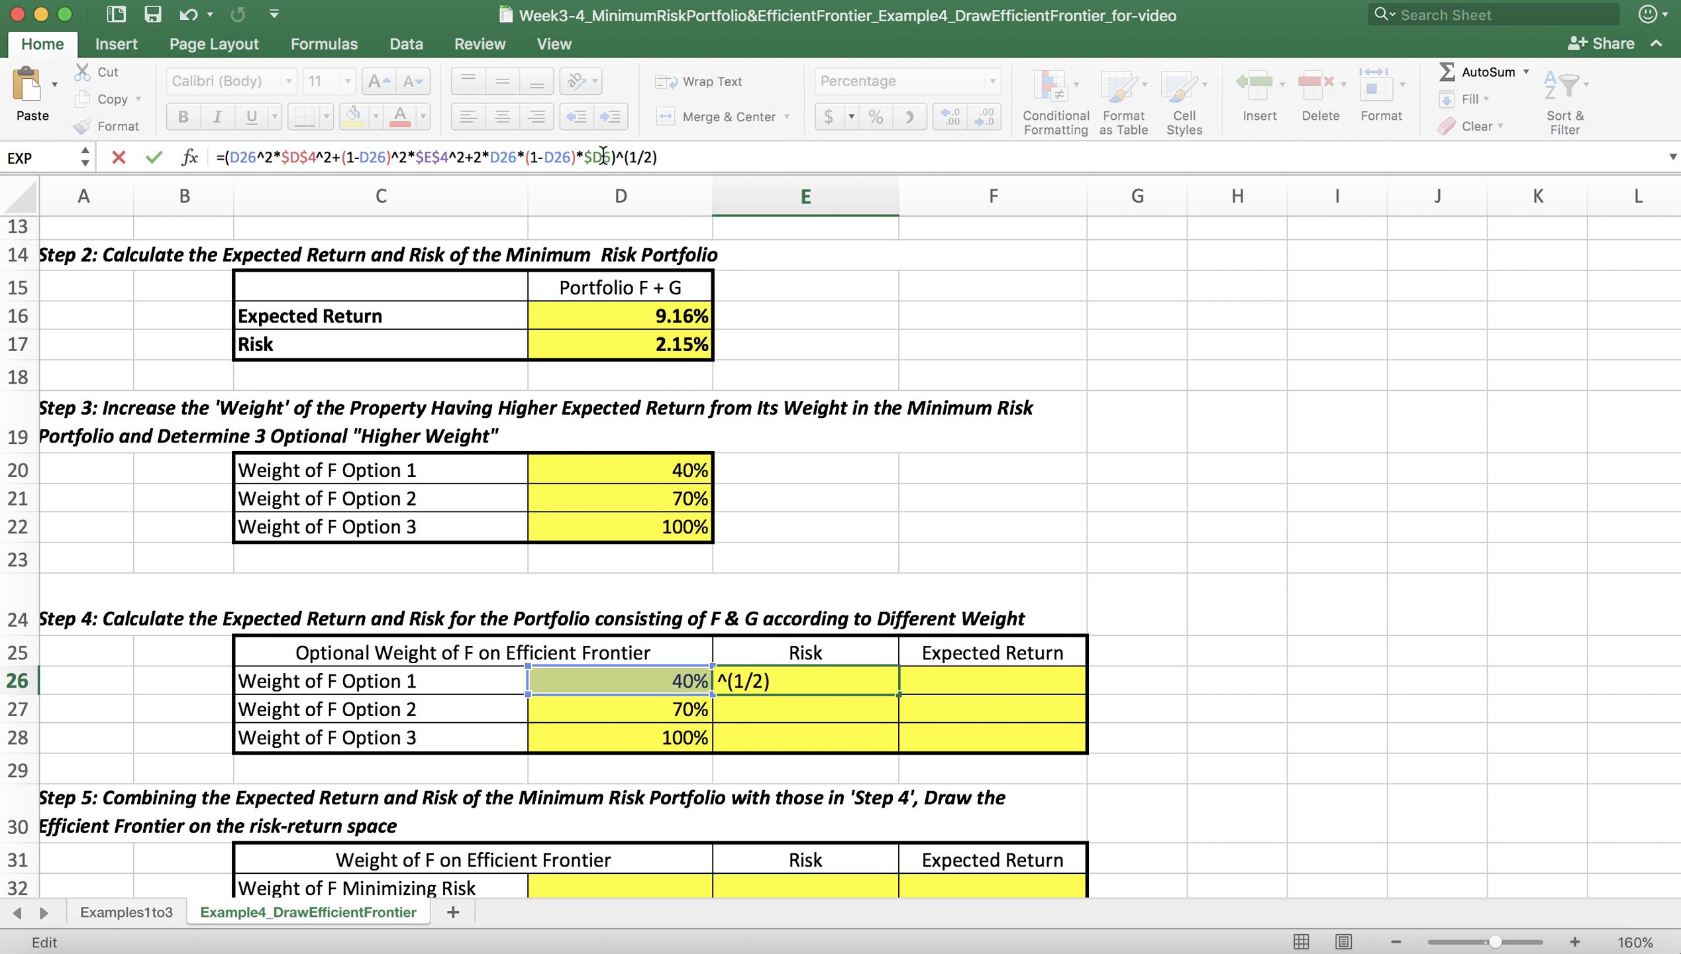
{"action": "type", "text": "$"}
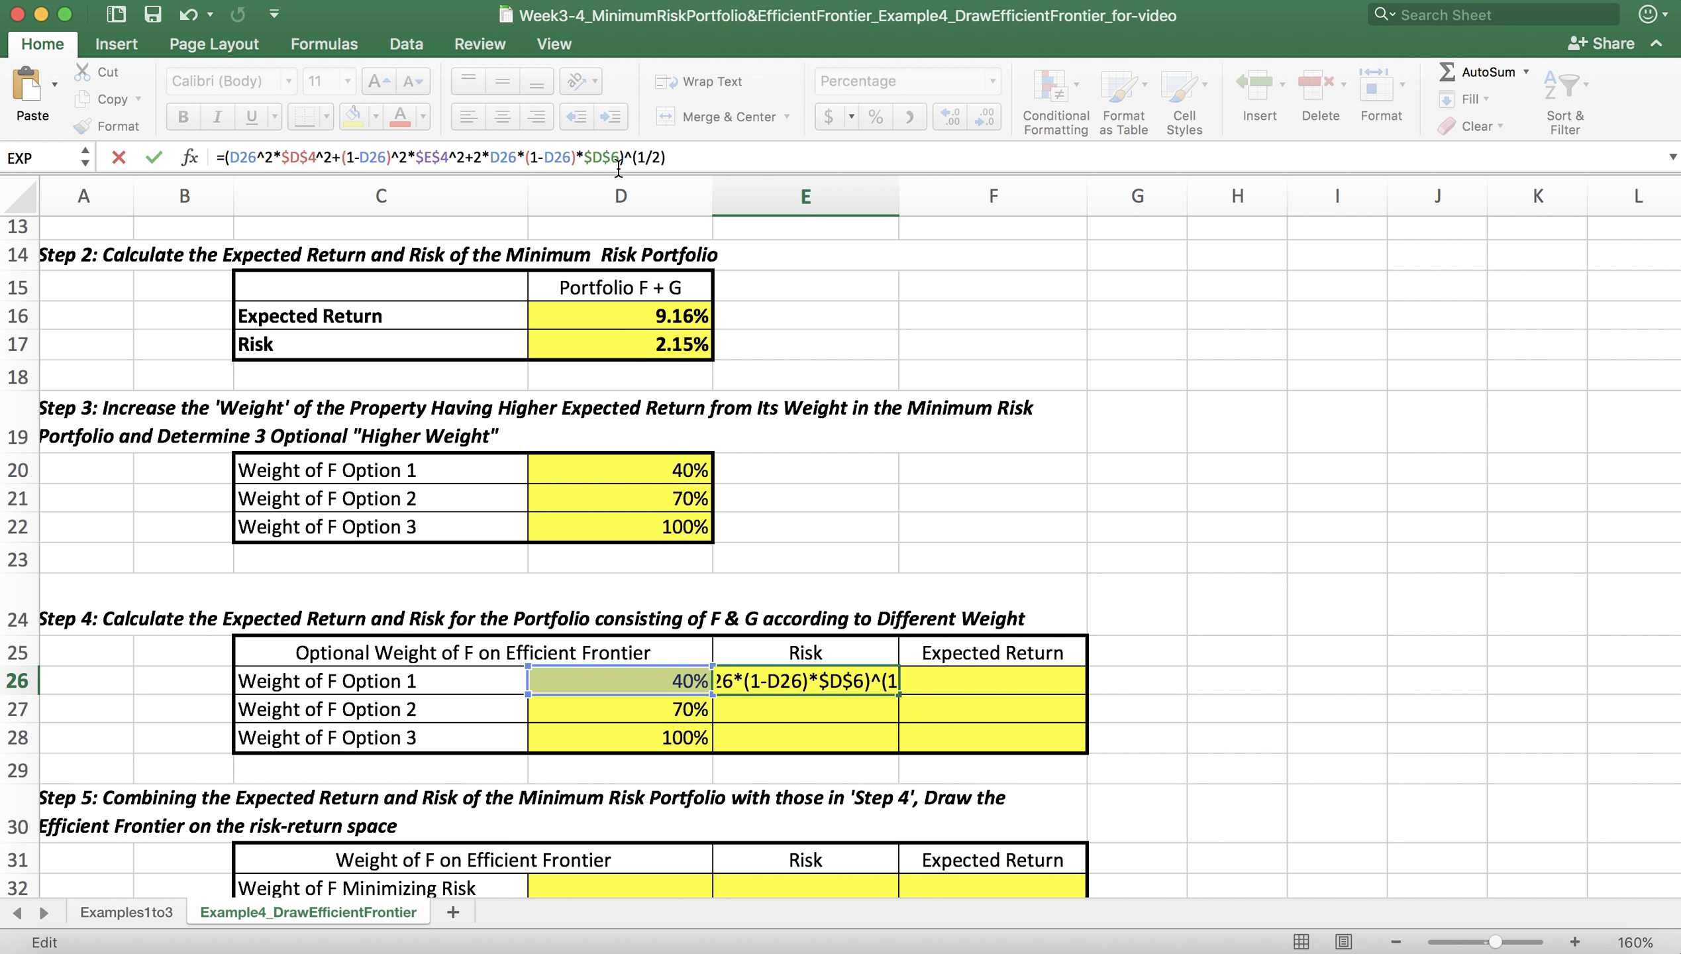
{"action": "left_click", "coordinate": [712, 157]}
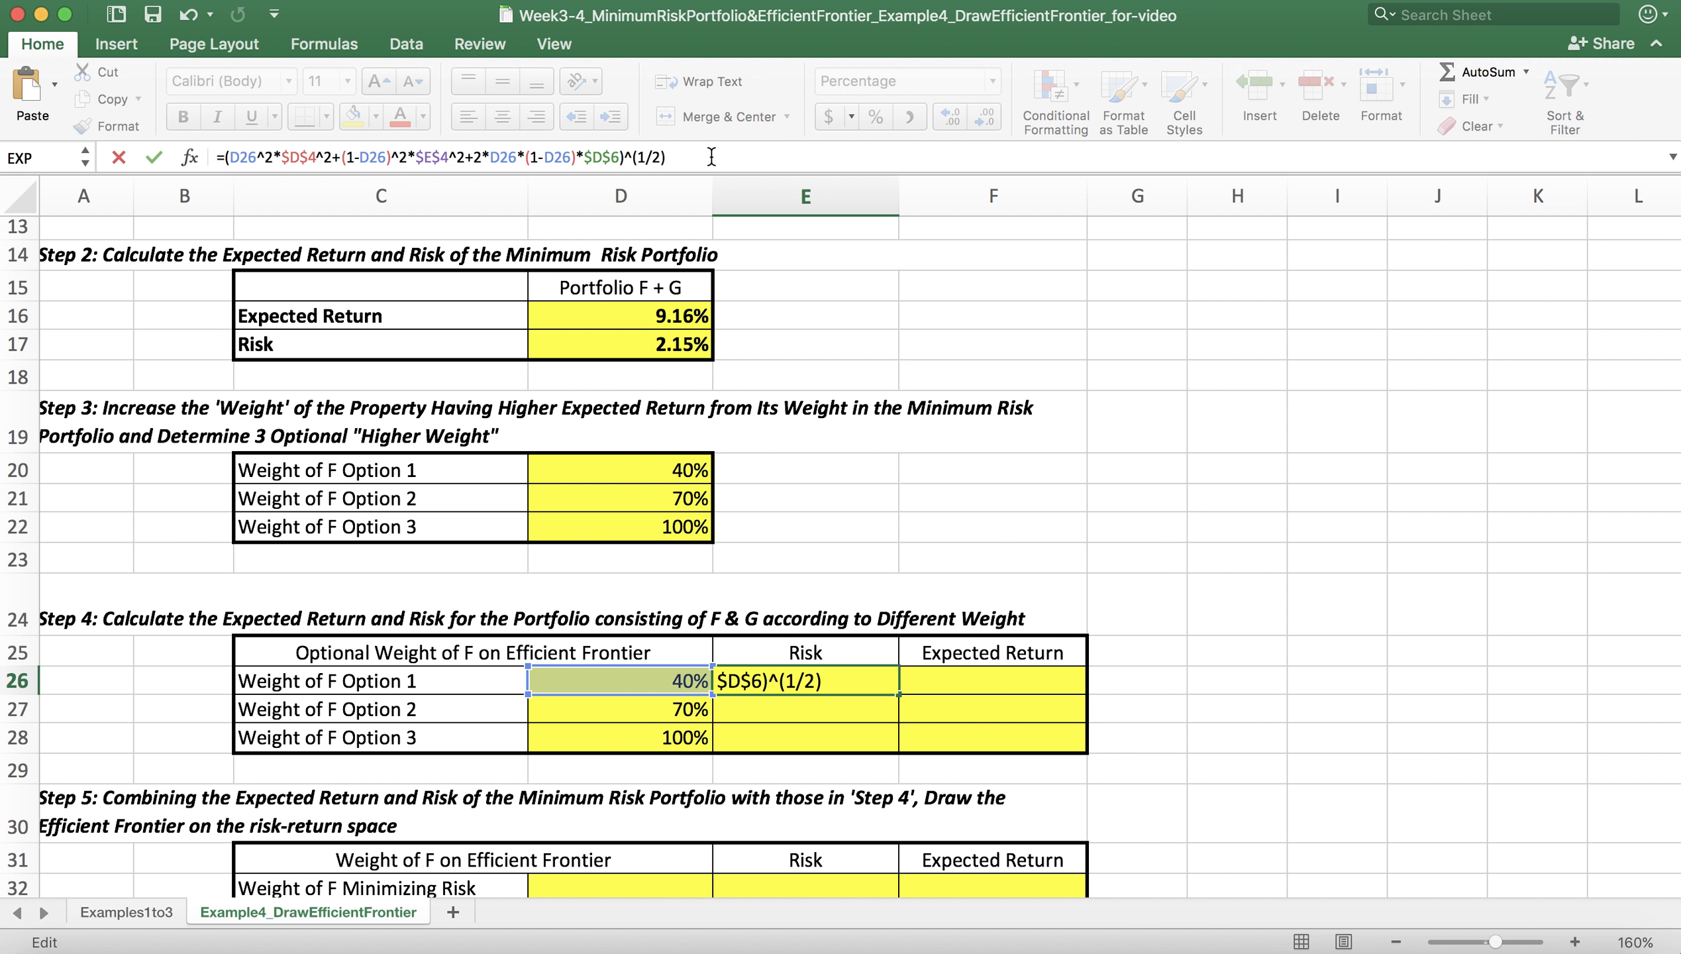
{"action": "key", "text": "Return"}
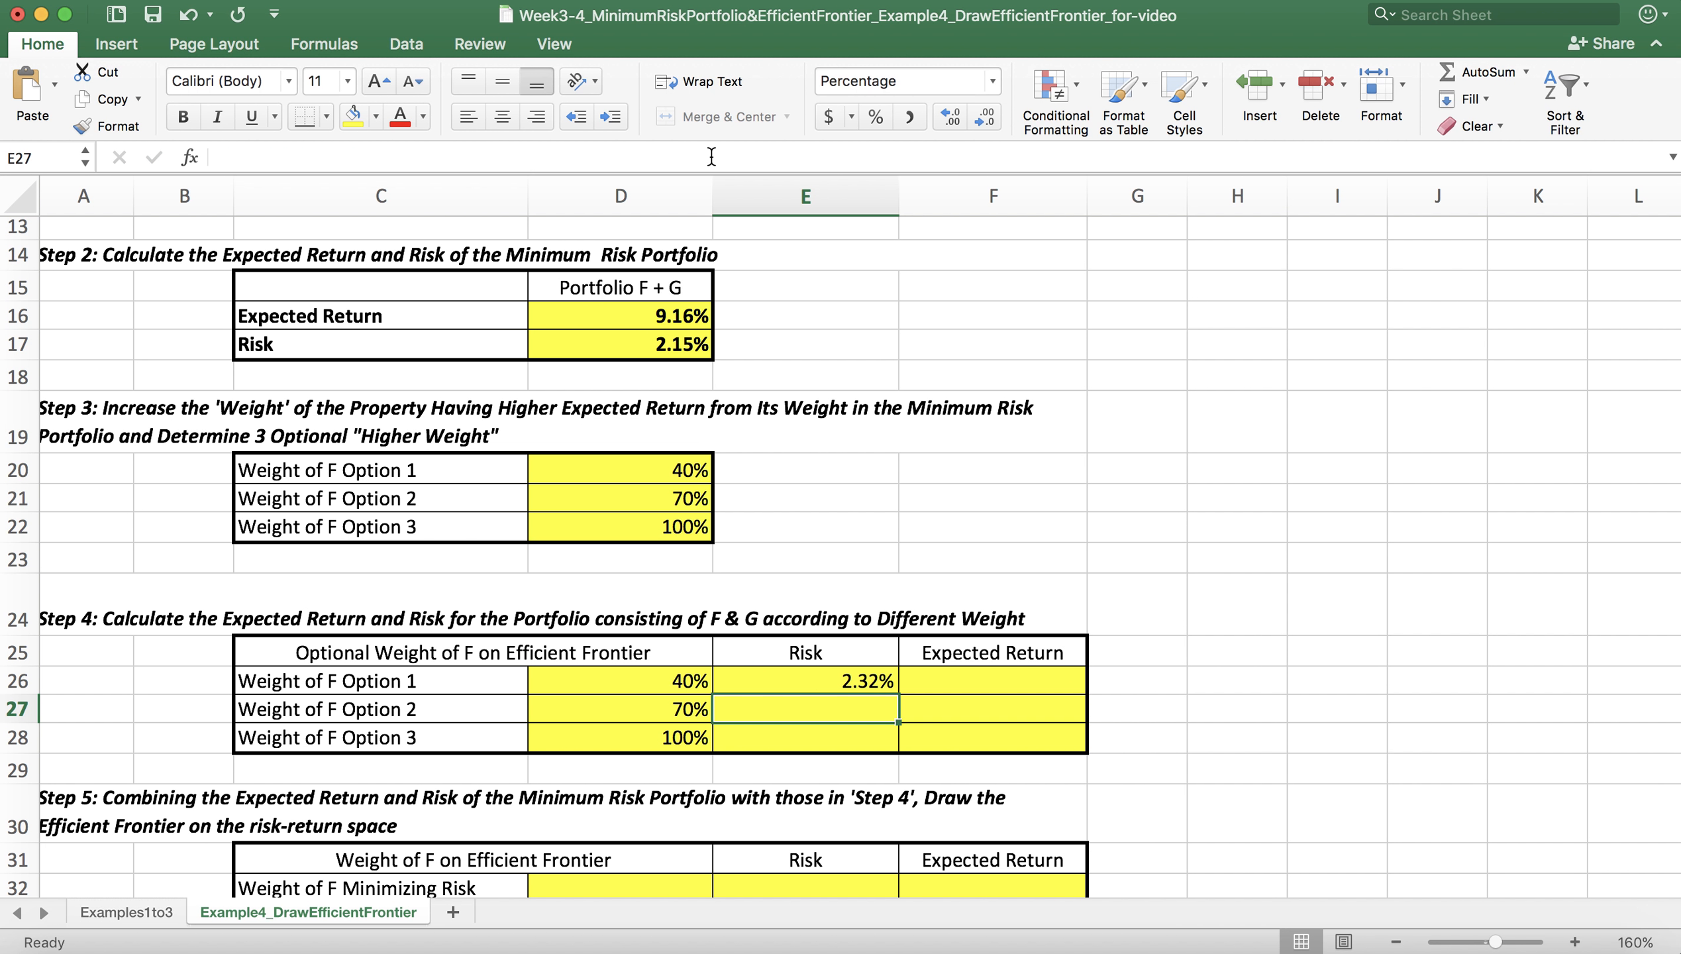
Step: Fill the E26 risk formula down through E28, checking the copies against their weights, and save the workbook
{"action": "left_click", "coordinate": [858, 682]}
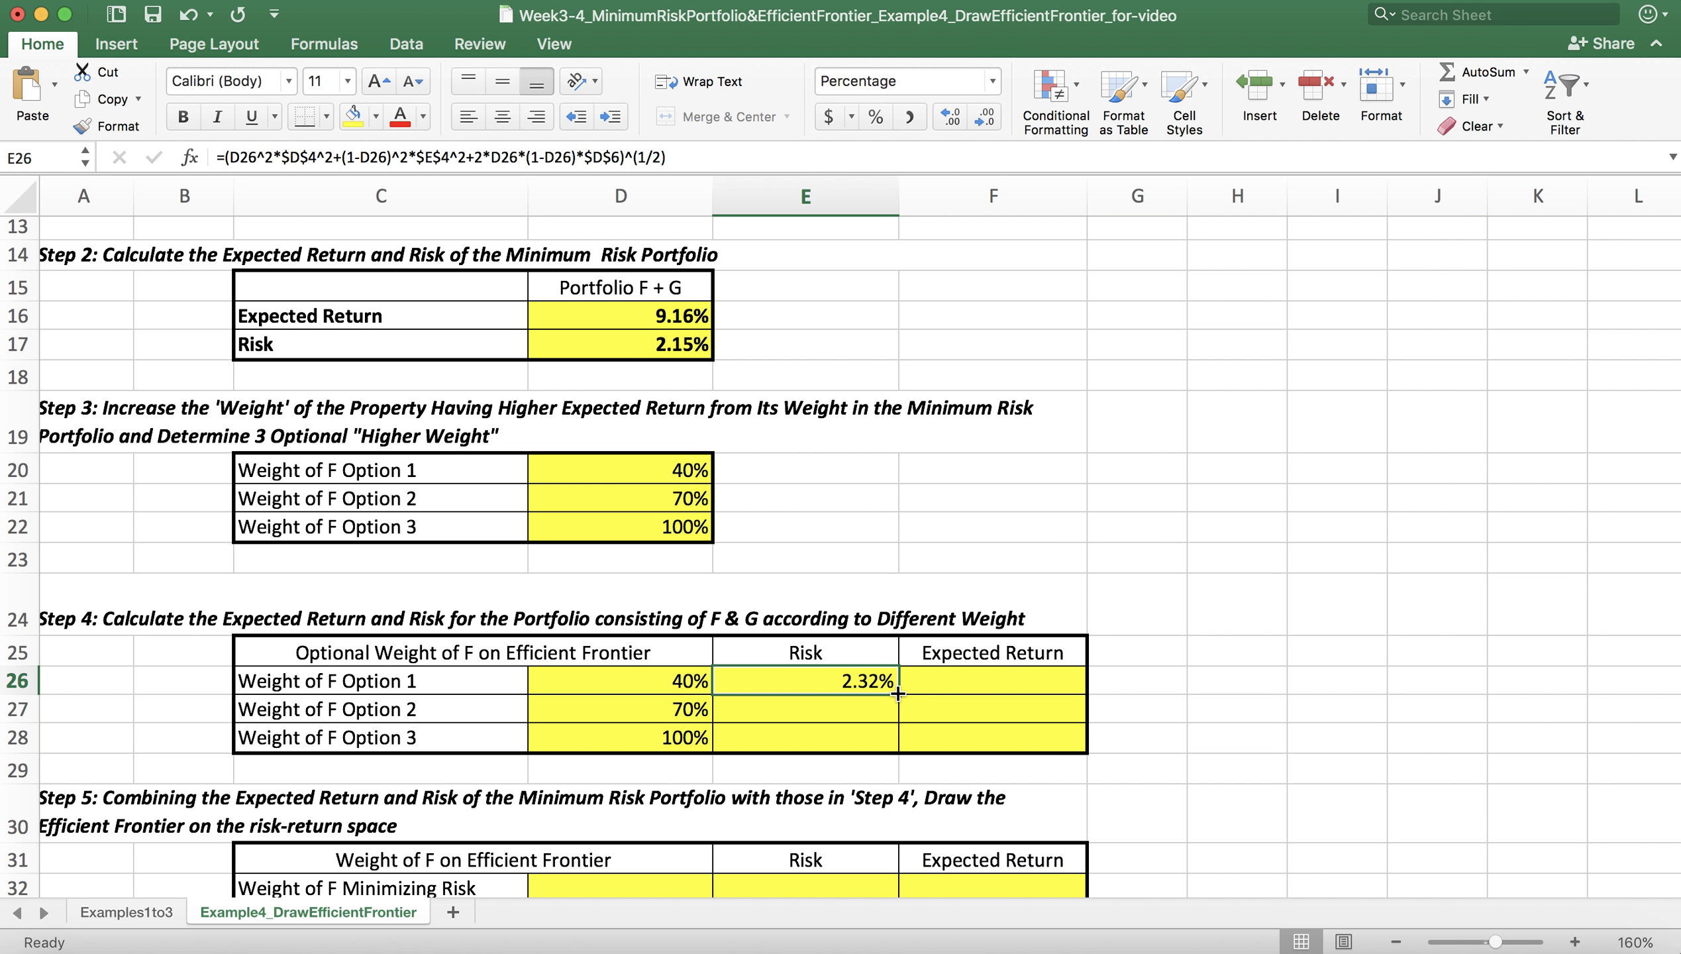
{"action": "left_click_drag", "start_coordinate": [898, 693], "coordinate": [899, 751]}
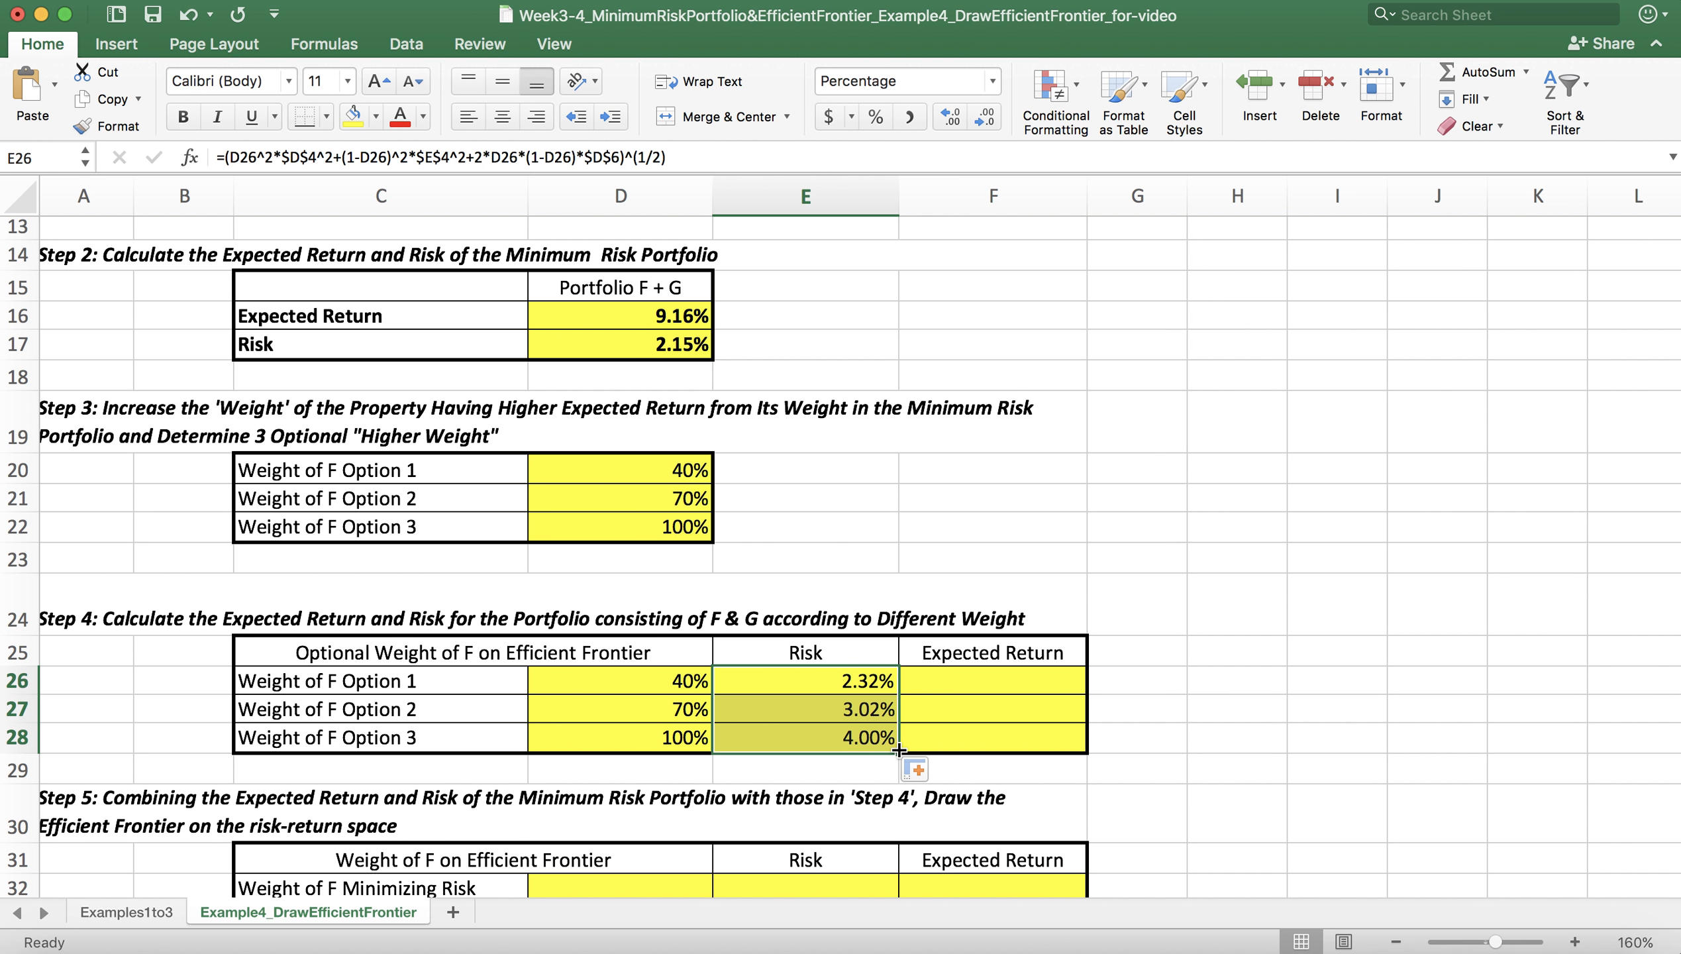
{"action": "left_click", "coordinate": [870, 709]}
{"action": "left_click", "coordinate": [882, 738]}
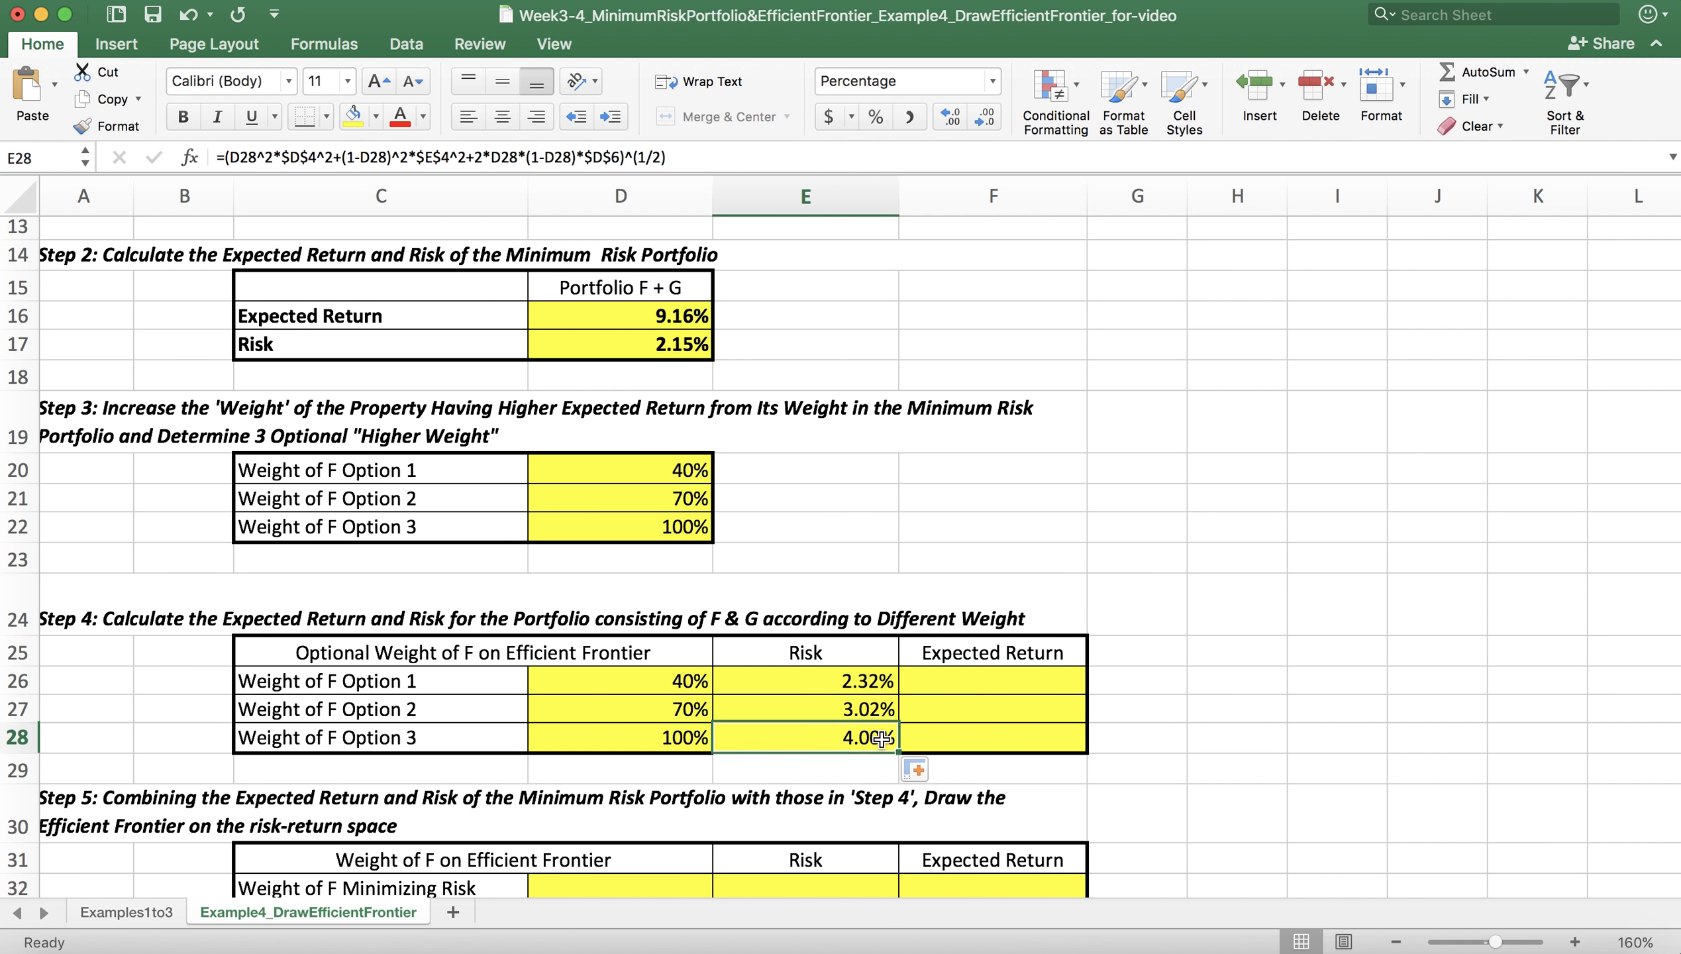
{"action": "left_click", "coordinate": [872, 705]}
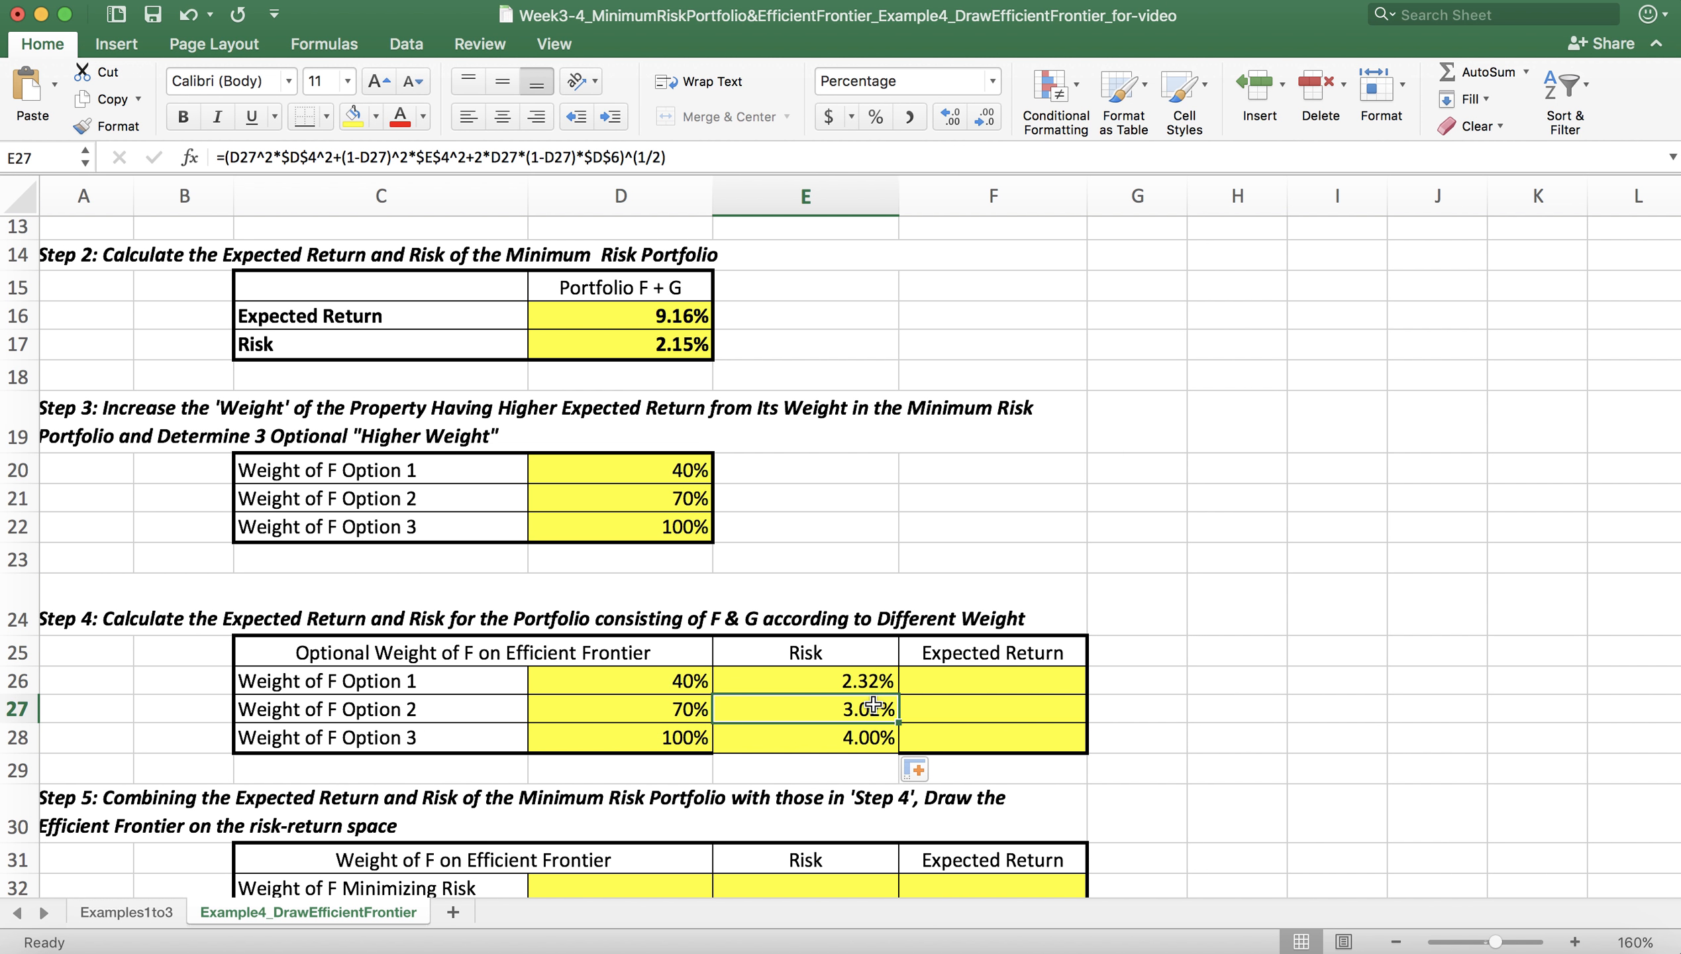
{"action": "left_click", "coordinate": [677, 707]}
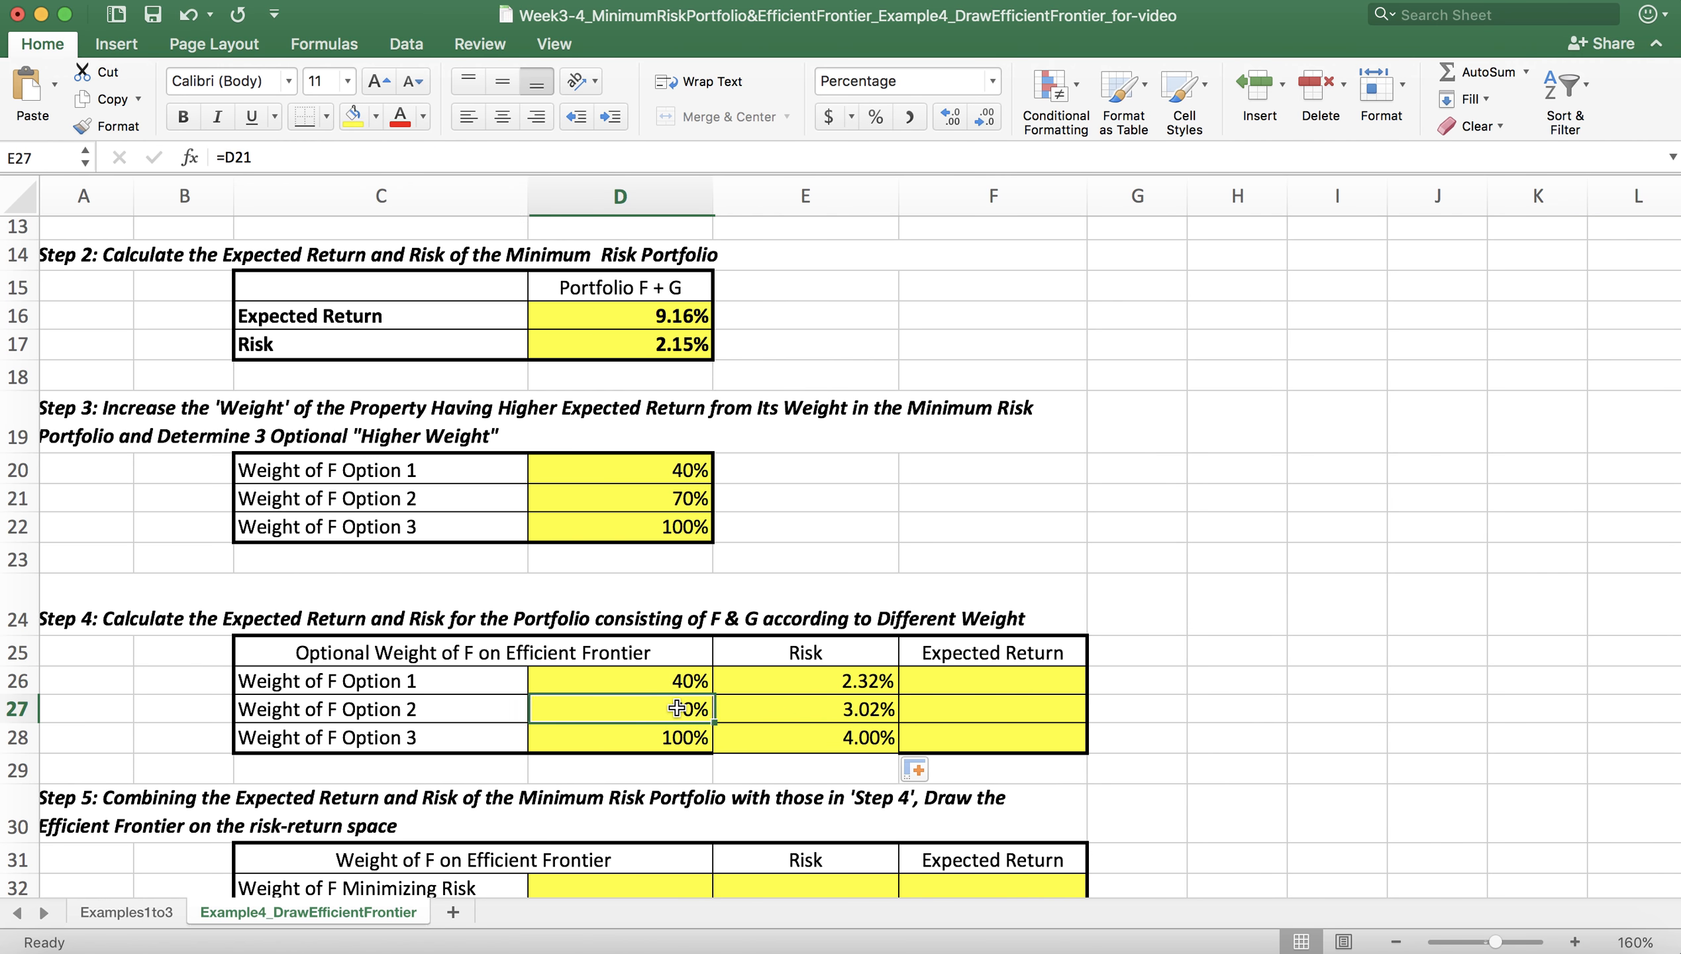
{"action": "left_click", "coordinate": [680, 741]}
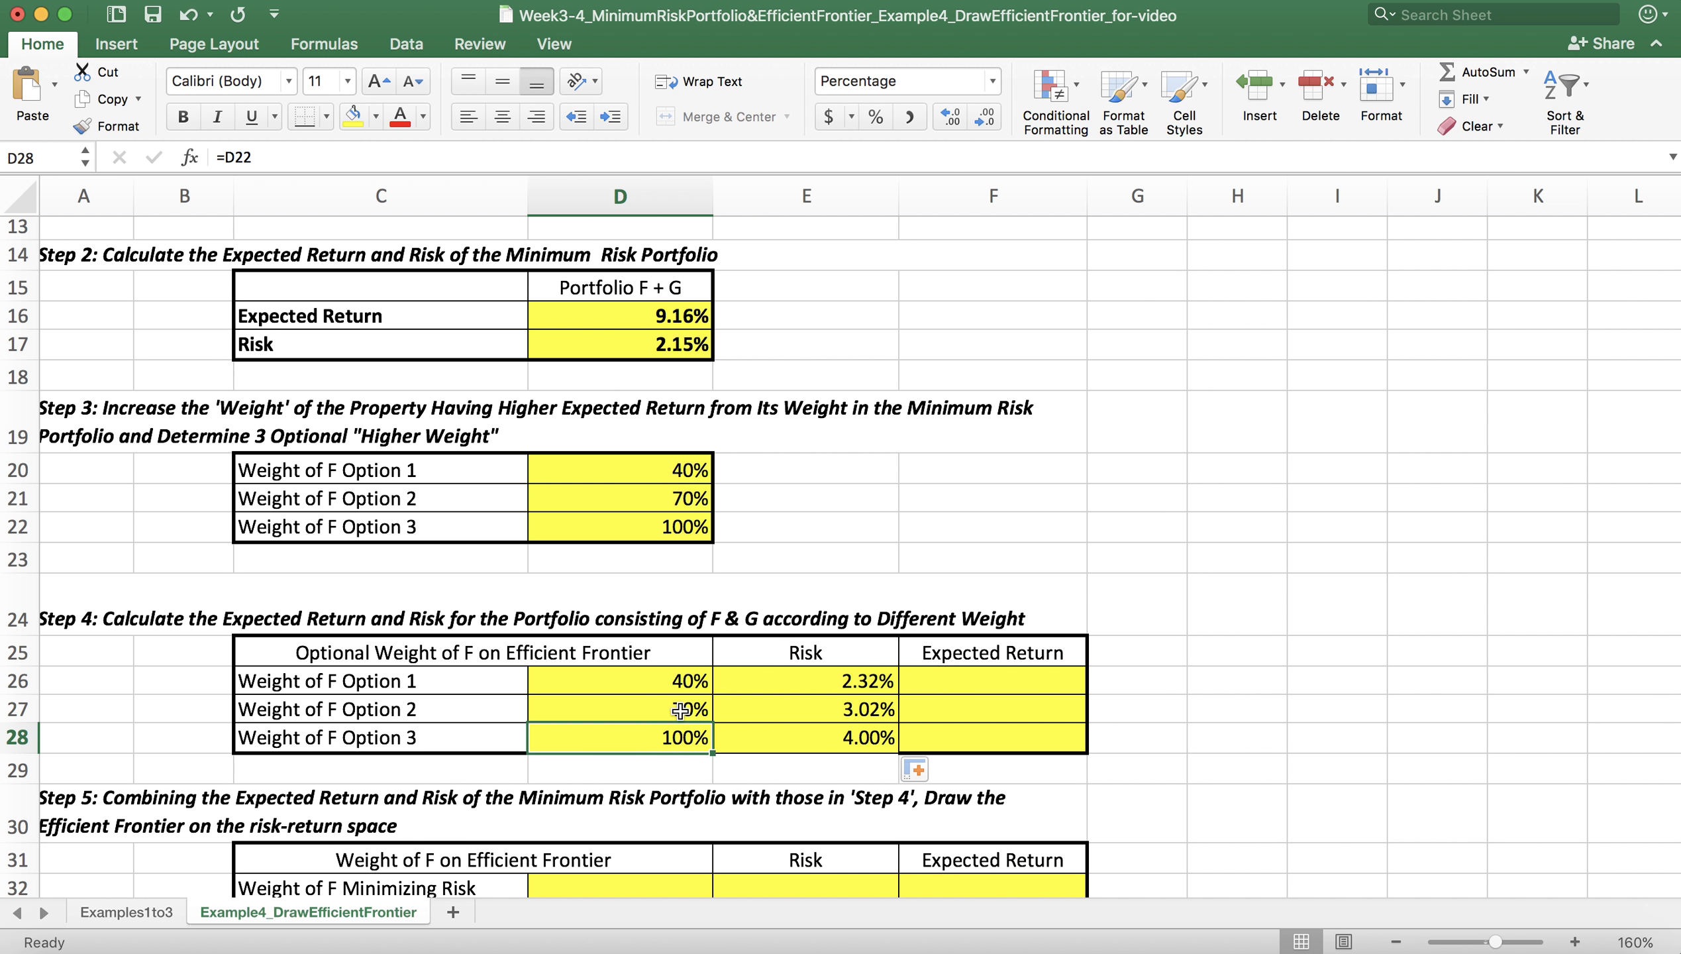
{"action": "left_click", "coordinate": [680, 710]}
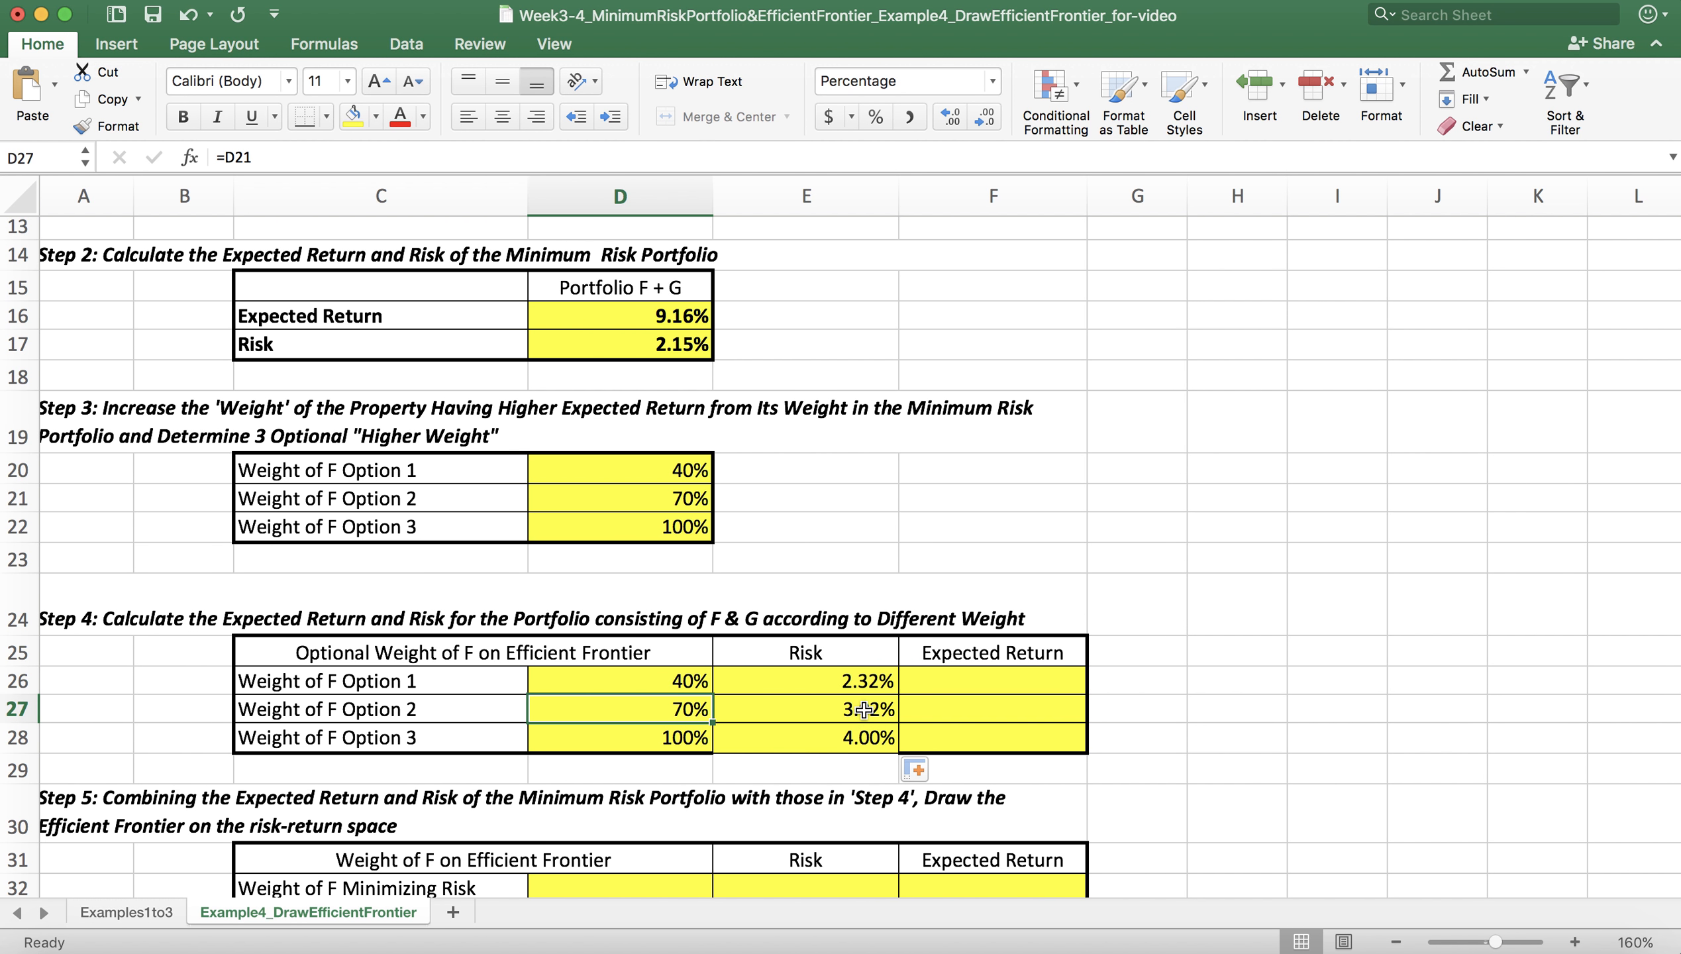
{"action": "left_click", "coordinate": [154, 15]}
Step: Begin the Option 1 expected return formula in F26 with the weight of F times its return, =D26*D3
{"action": "left_click", "coordinate": [1050, 679]}
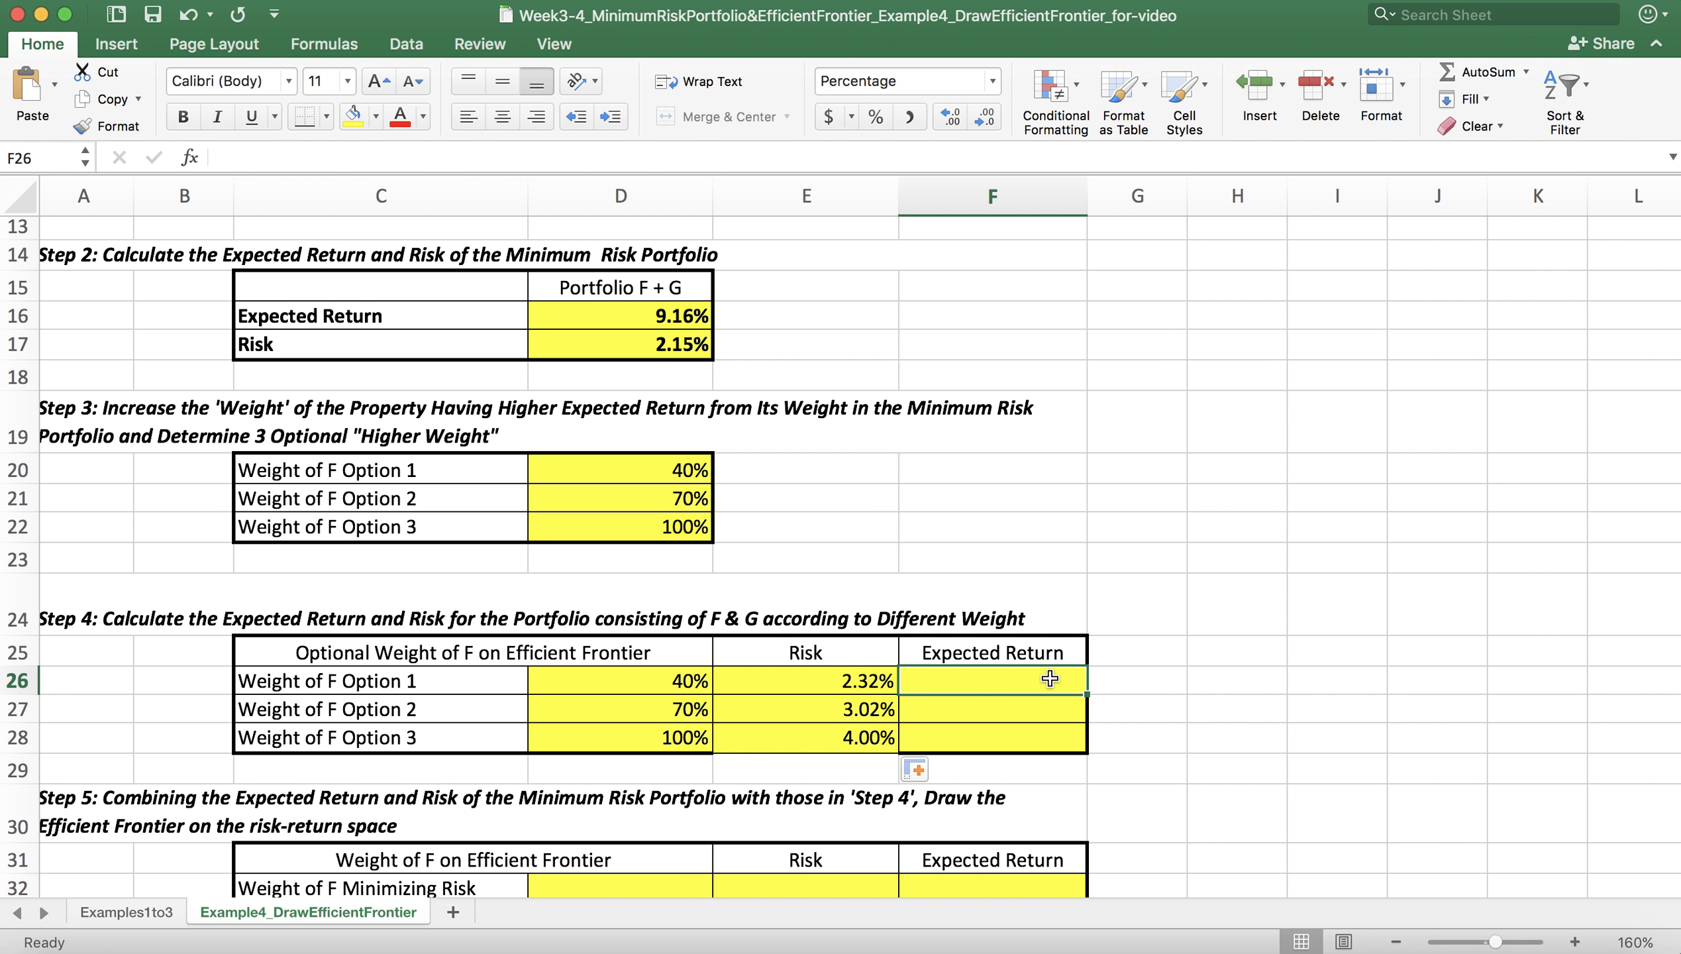
{"action": "type", "text": "="}
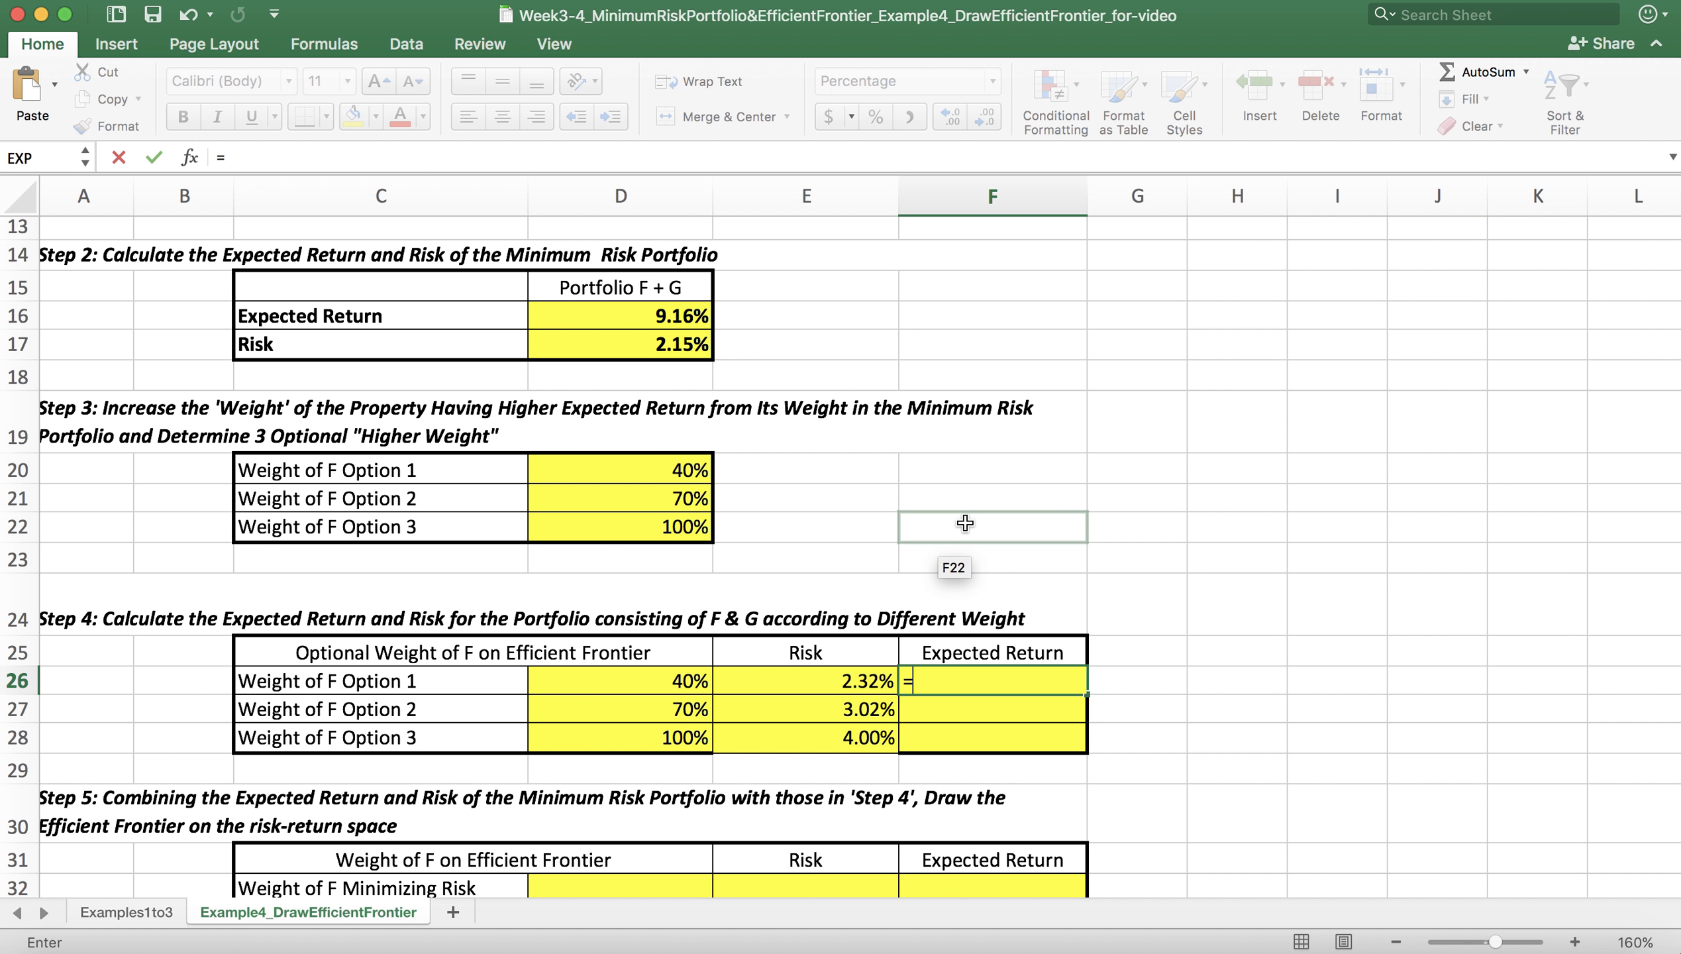
{"action": "left_click", "coordinate": [660, 684]}
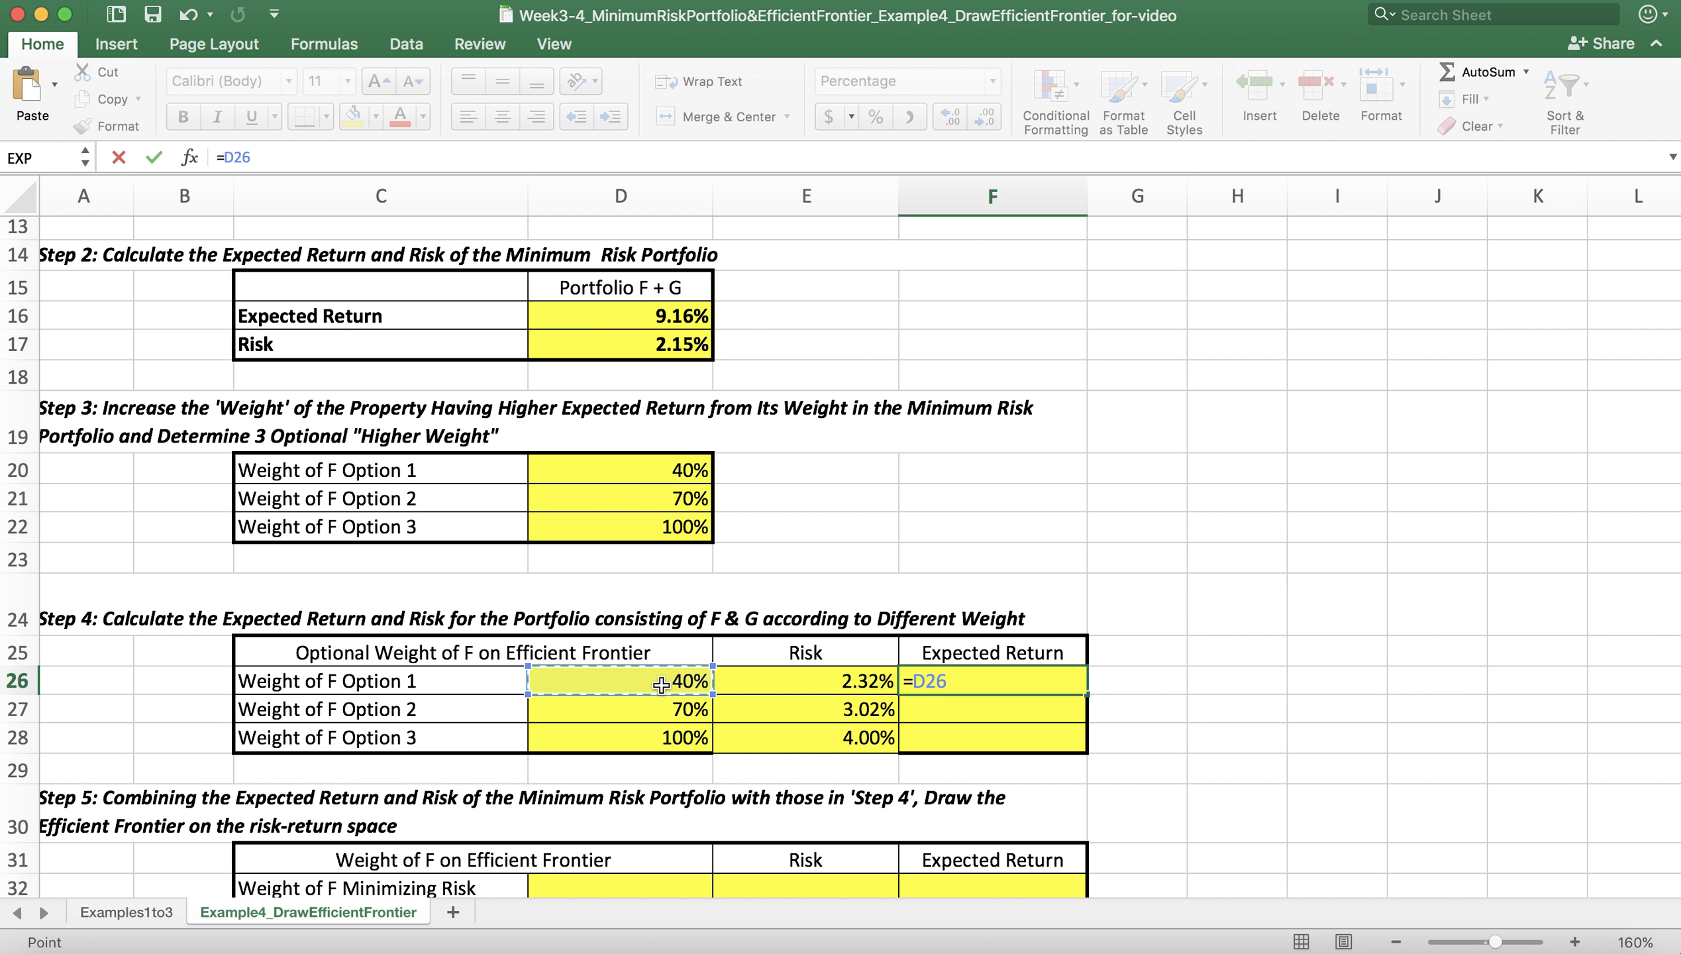
{"action": "type", "text": "*"}
{"action": "scroll", "coordinate": [870, 480], "scroll_direction": "up", "scroll_amount": 6}
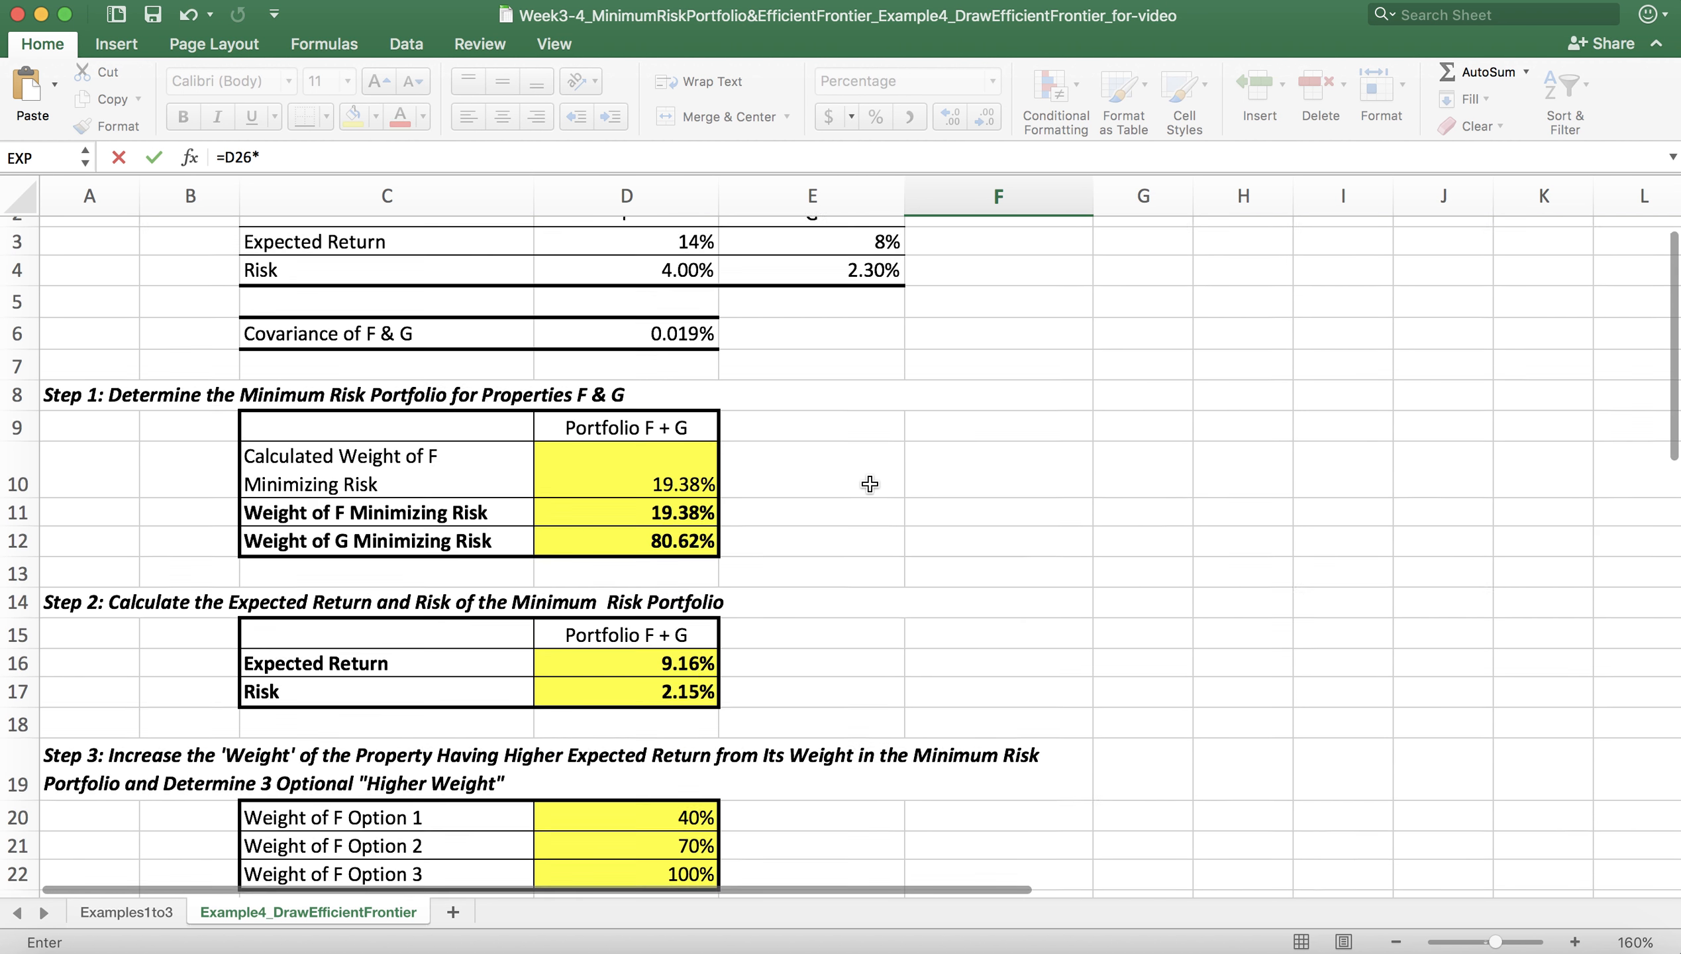
{"action": "left_click", "coordinate": [694, 303]}
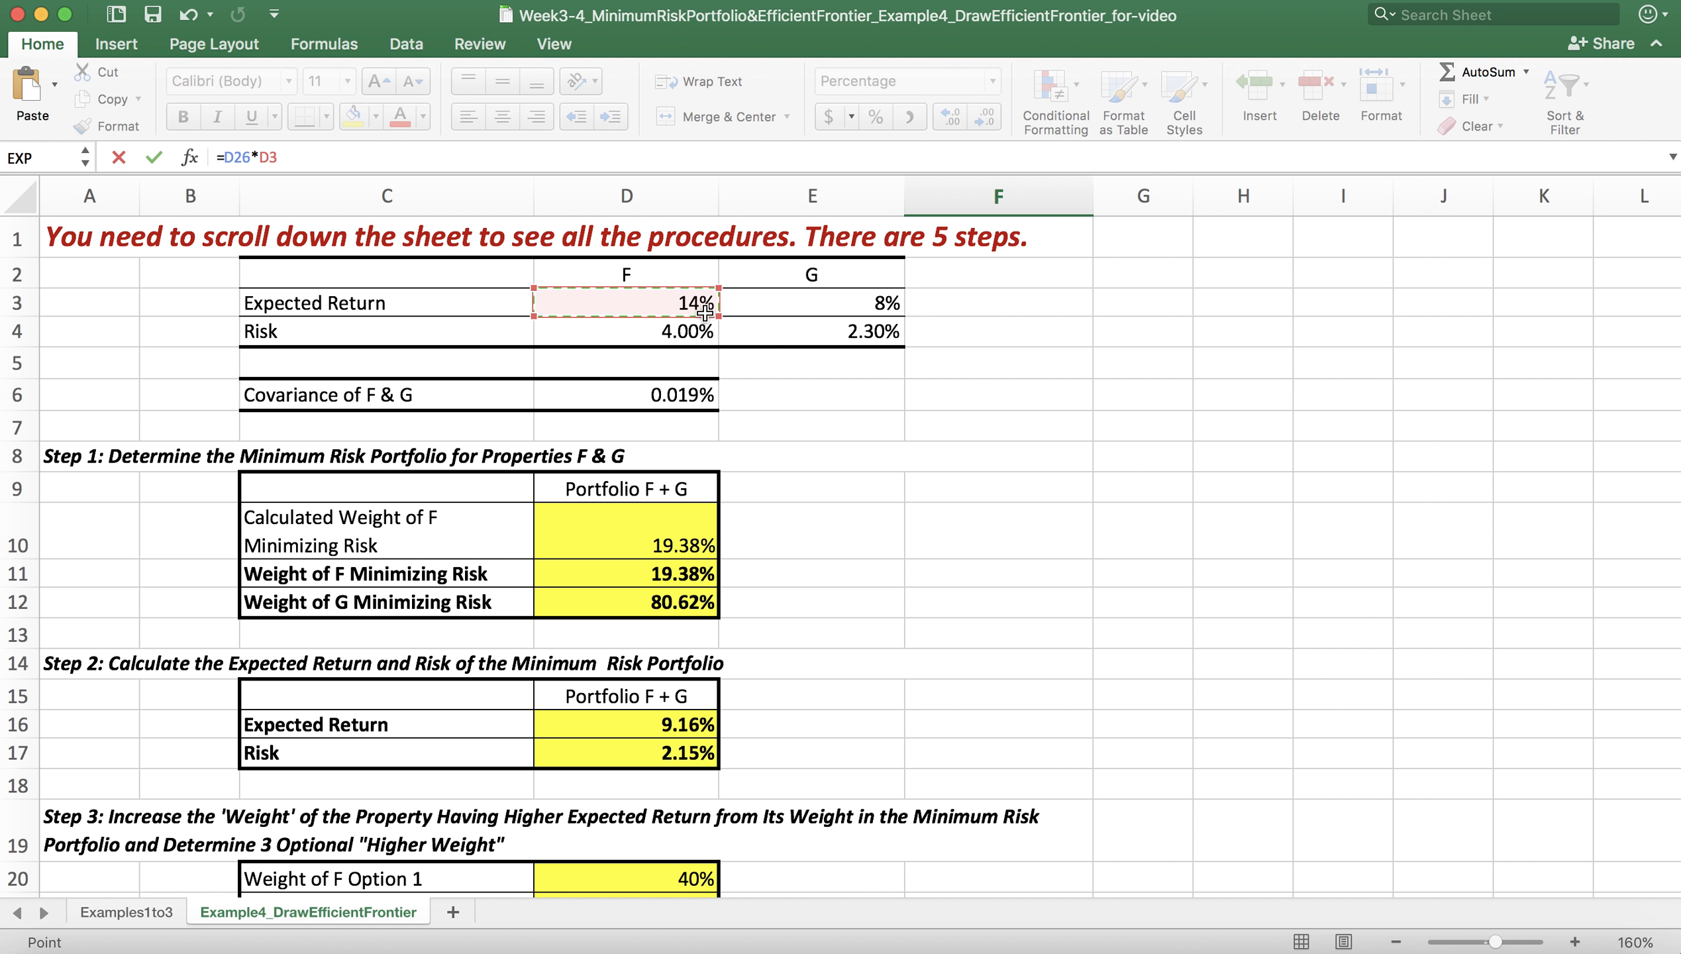
Step: Complete the F26 expected return formula by adding property G's share, +(1-D26)*E3, and commit it
{"action": "left_click", "coordinate": [431, 158]}
{"action": "type", "text": "+(1-"}
{"action": "scroll", "coordinate": [762, 521], "scroll_direction": "down", "scroll_amount": 1}
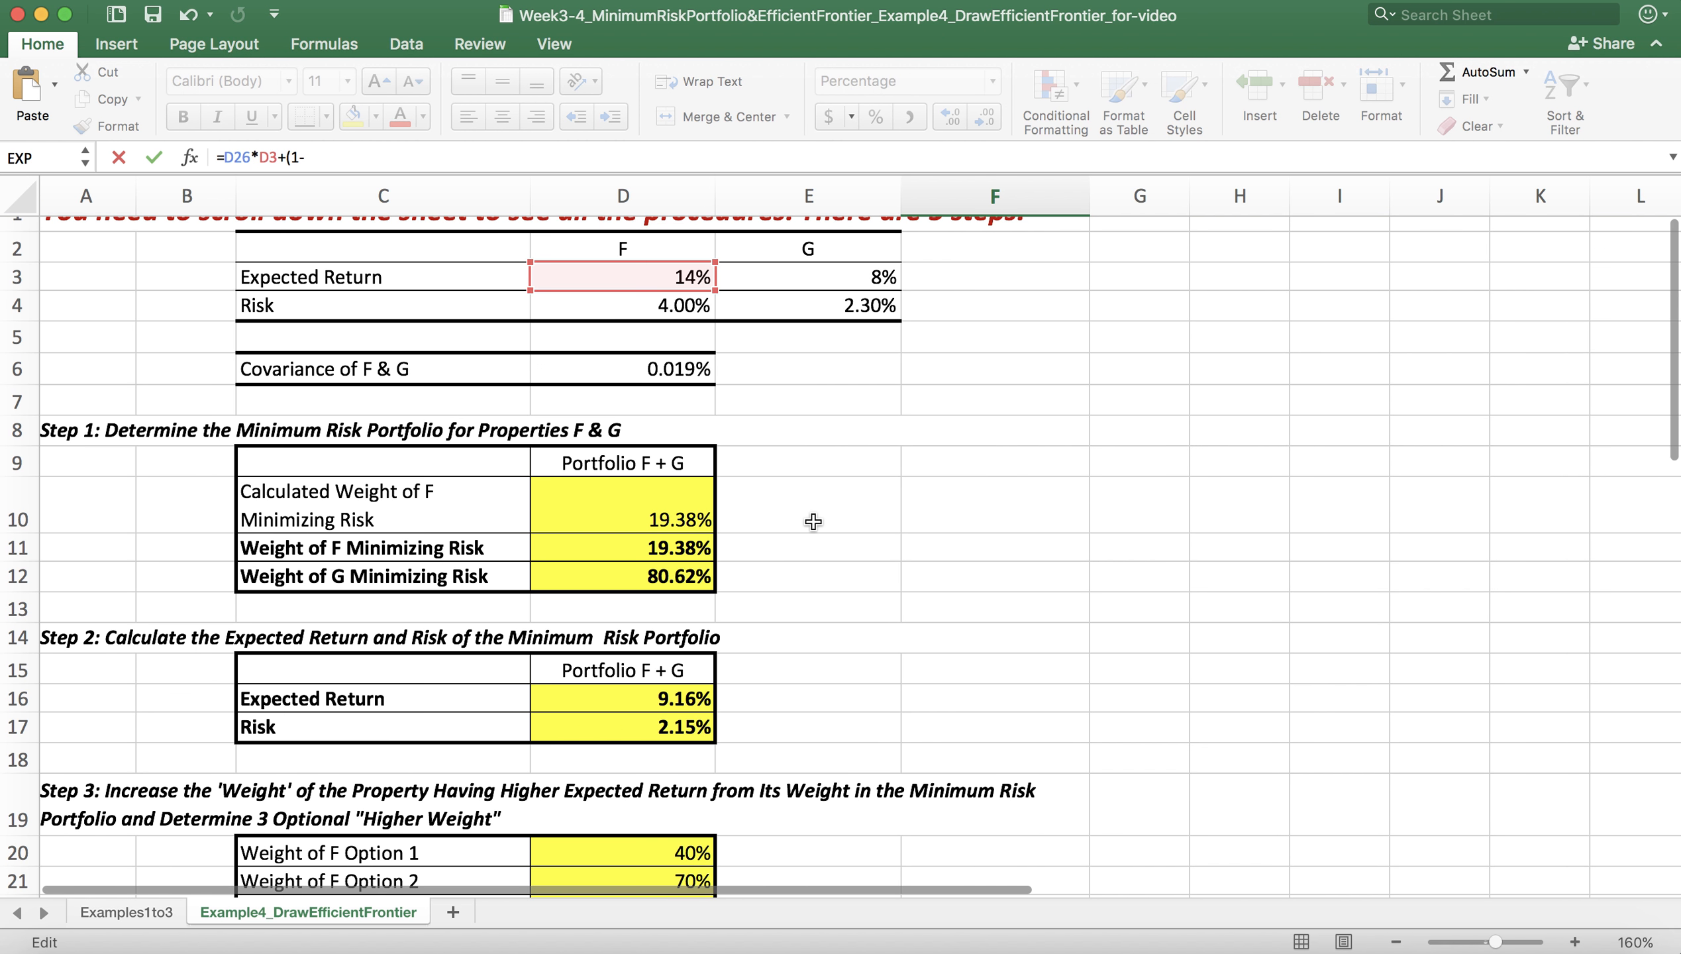
{"action": "scroll", "coordinate": [761, 521], "scroll_direction": "up", "scroll_amount": 1}
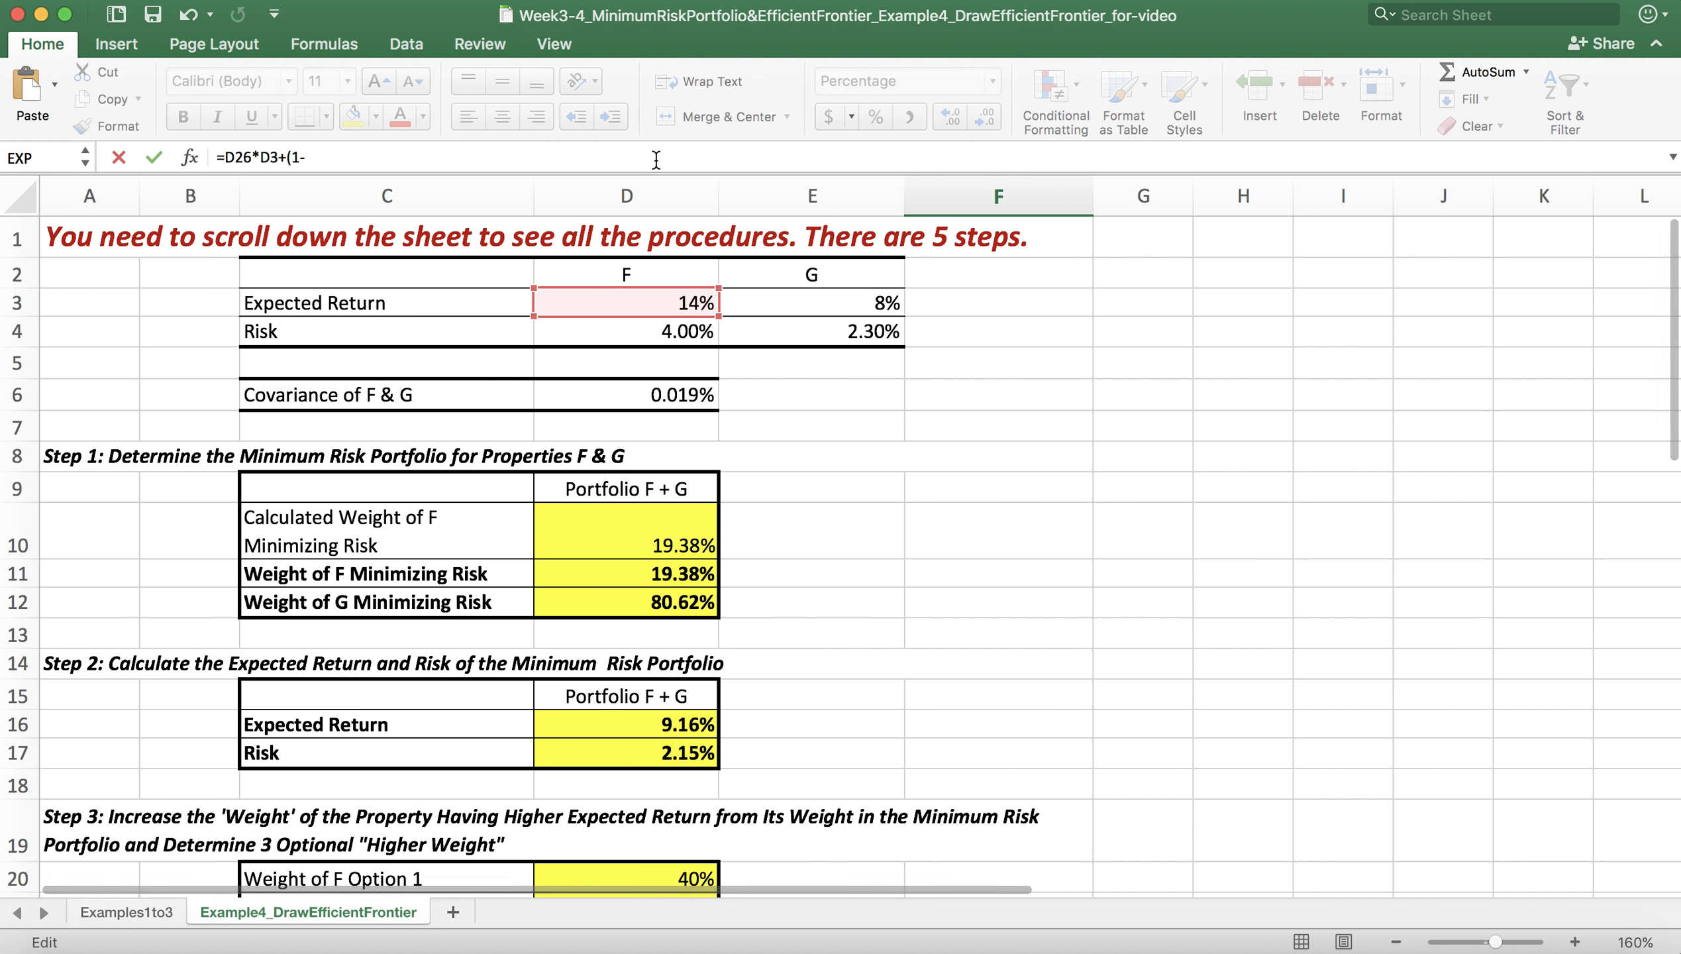
{"action": "left_click", "coordinate": [656, 161]}
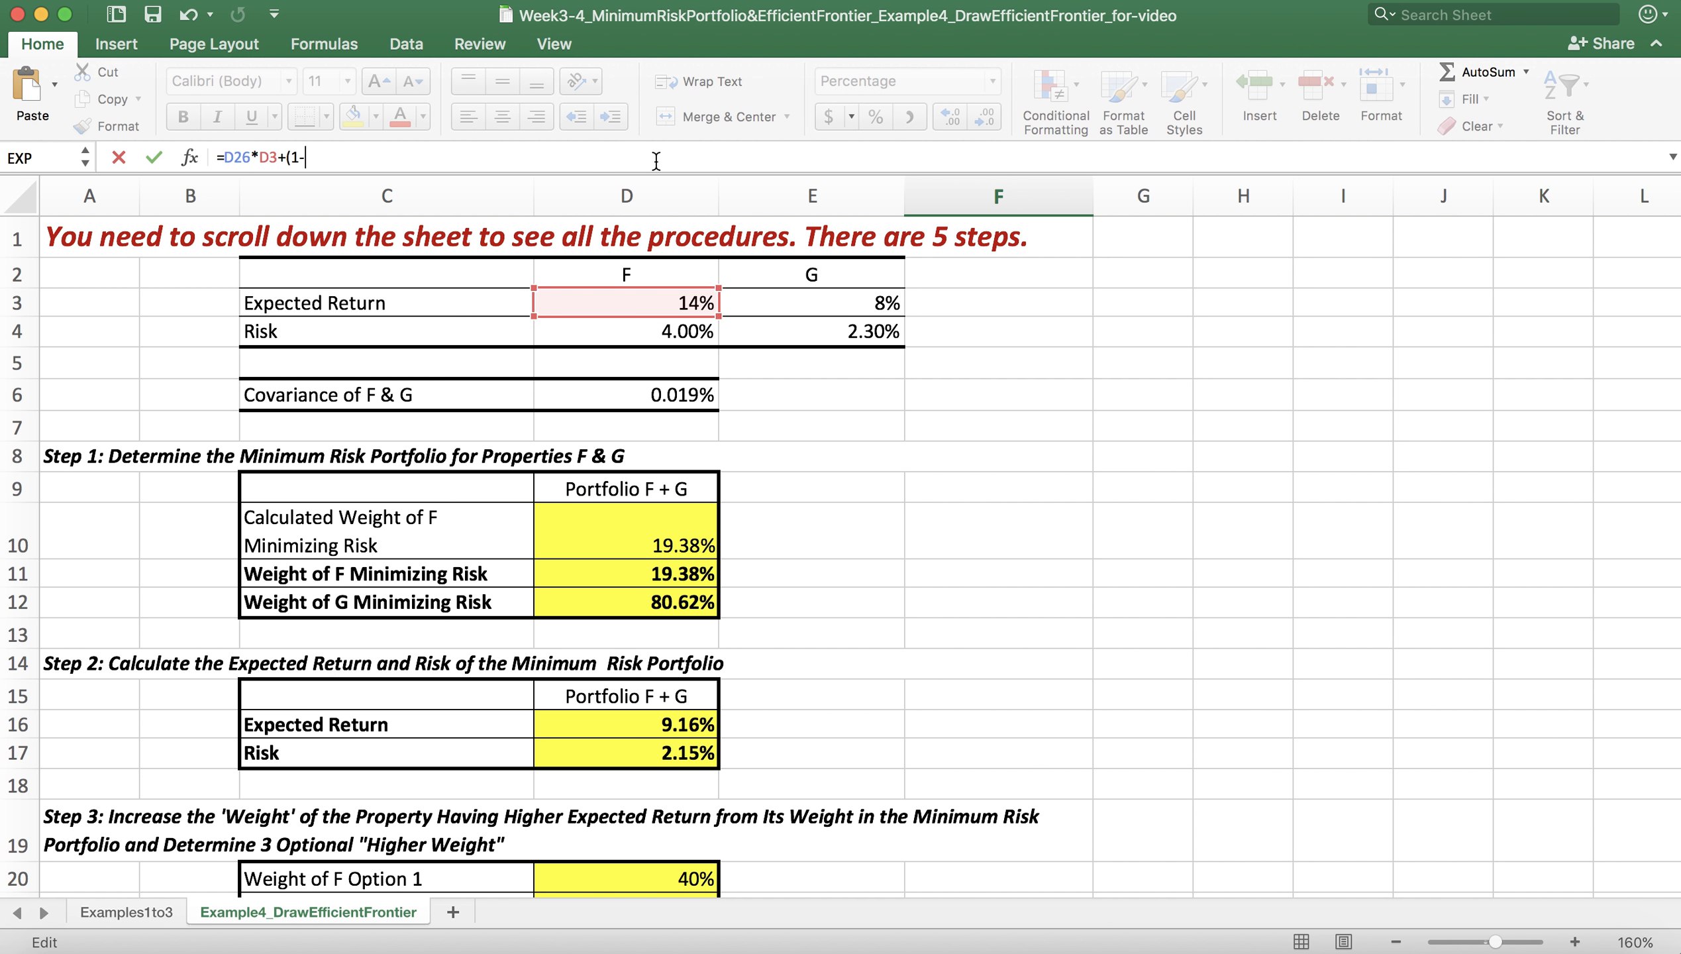
{"action": "type", "text": "D26)*"}
{"action": "left_click", "coordinate": [873, 304]}
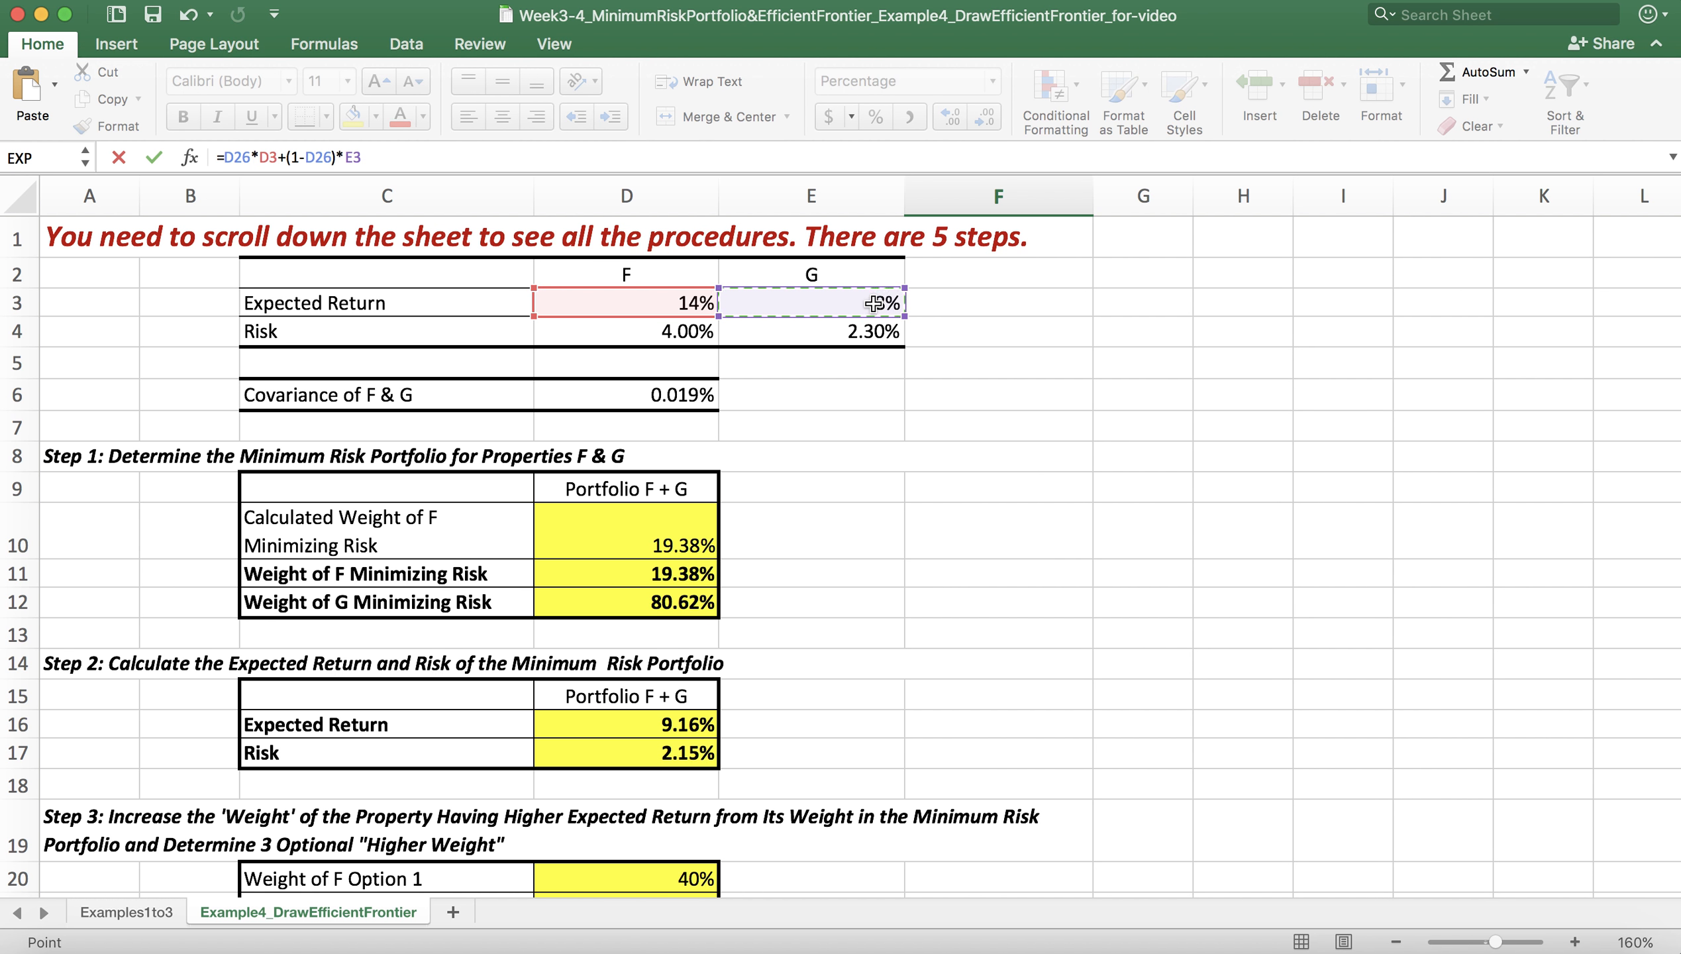
{"action": "scroll", "coordinate": [874, 303], "scroll_direction": "down", "scroll_amount": 5}
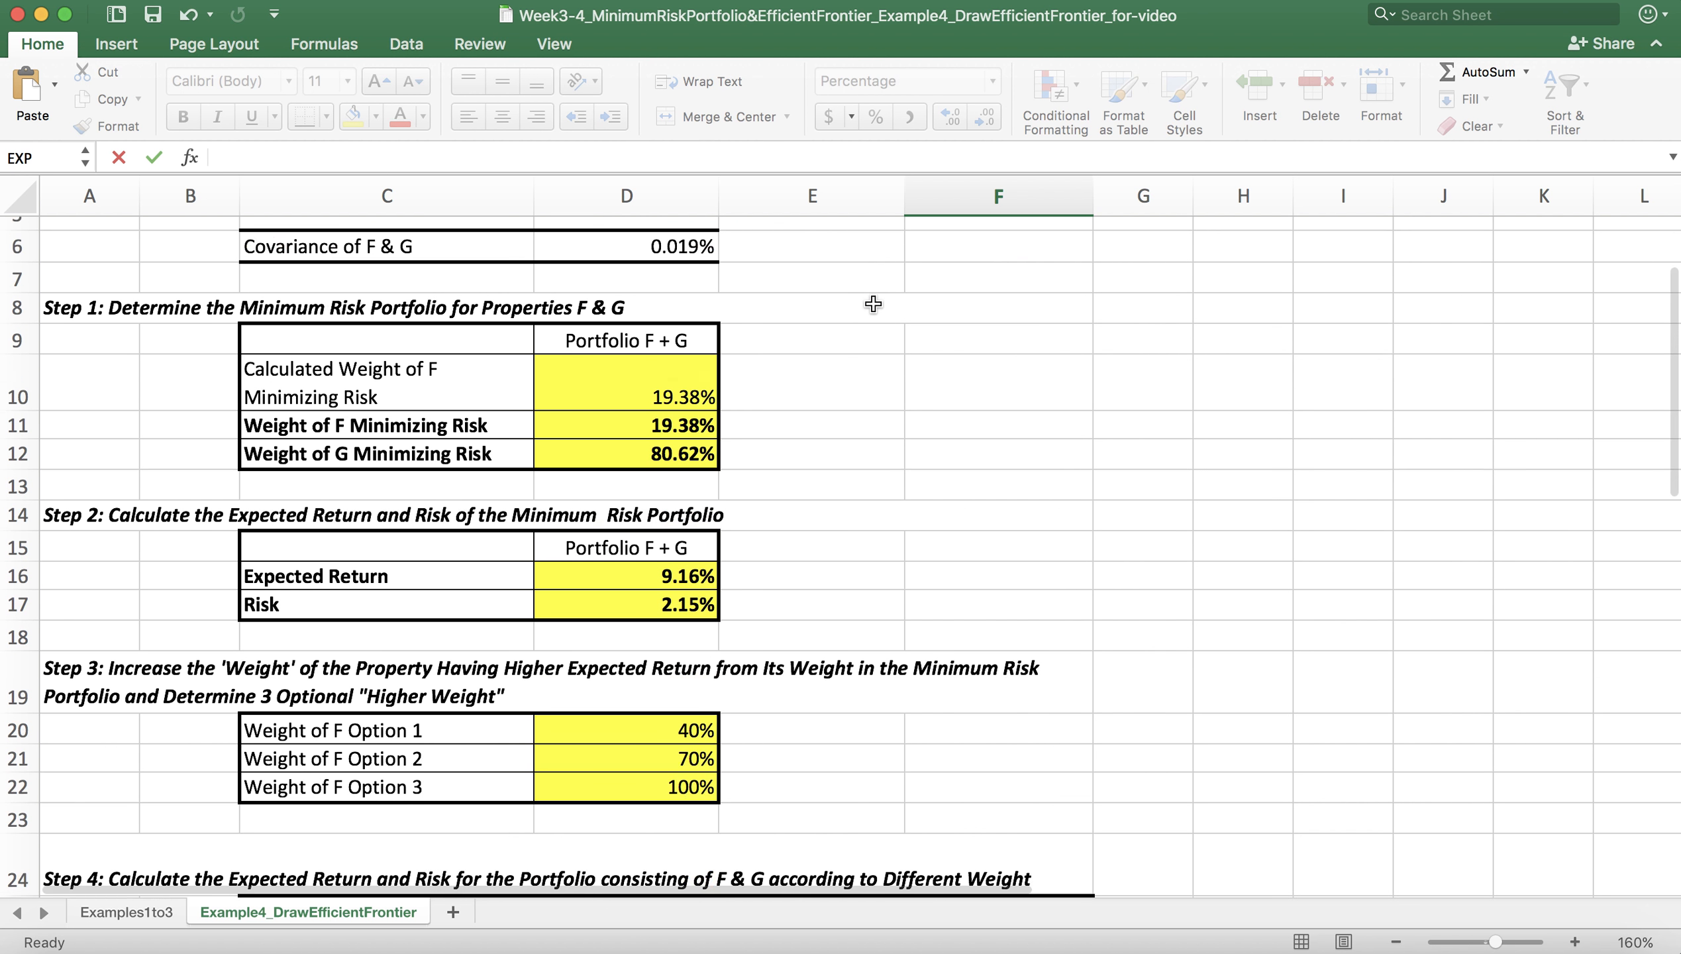
{"action": "scroll", "coordinate": [873, 303], "scroll_direction": "down", "scroll_amount": 4}
{"action": "key", "text": "Escape"}
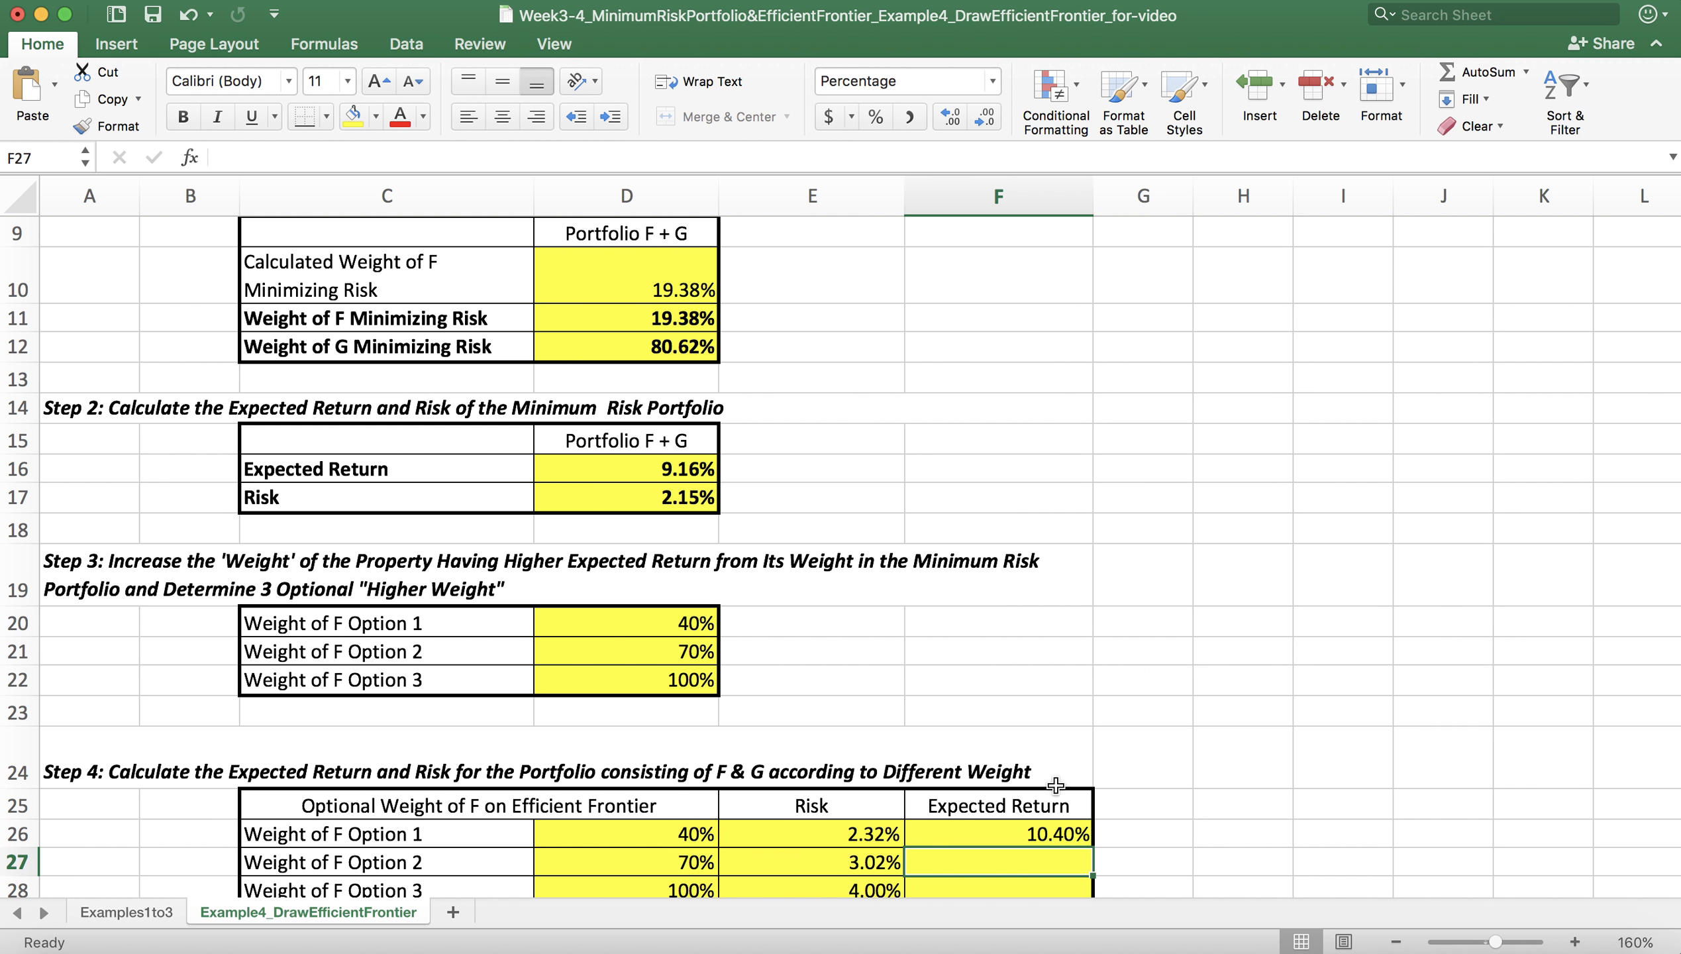
Step: Make the return of F reference absolute as $D$3 in the Option 1 expected return formula in F26
{"action": "left_click", "coordinate": [1060, 834]}
{"action": "scroll", "coordinate": [1061, 835], "scroll_direction": "down", "scroll_amount": 2}
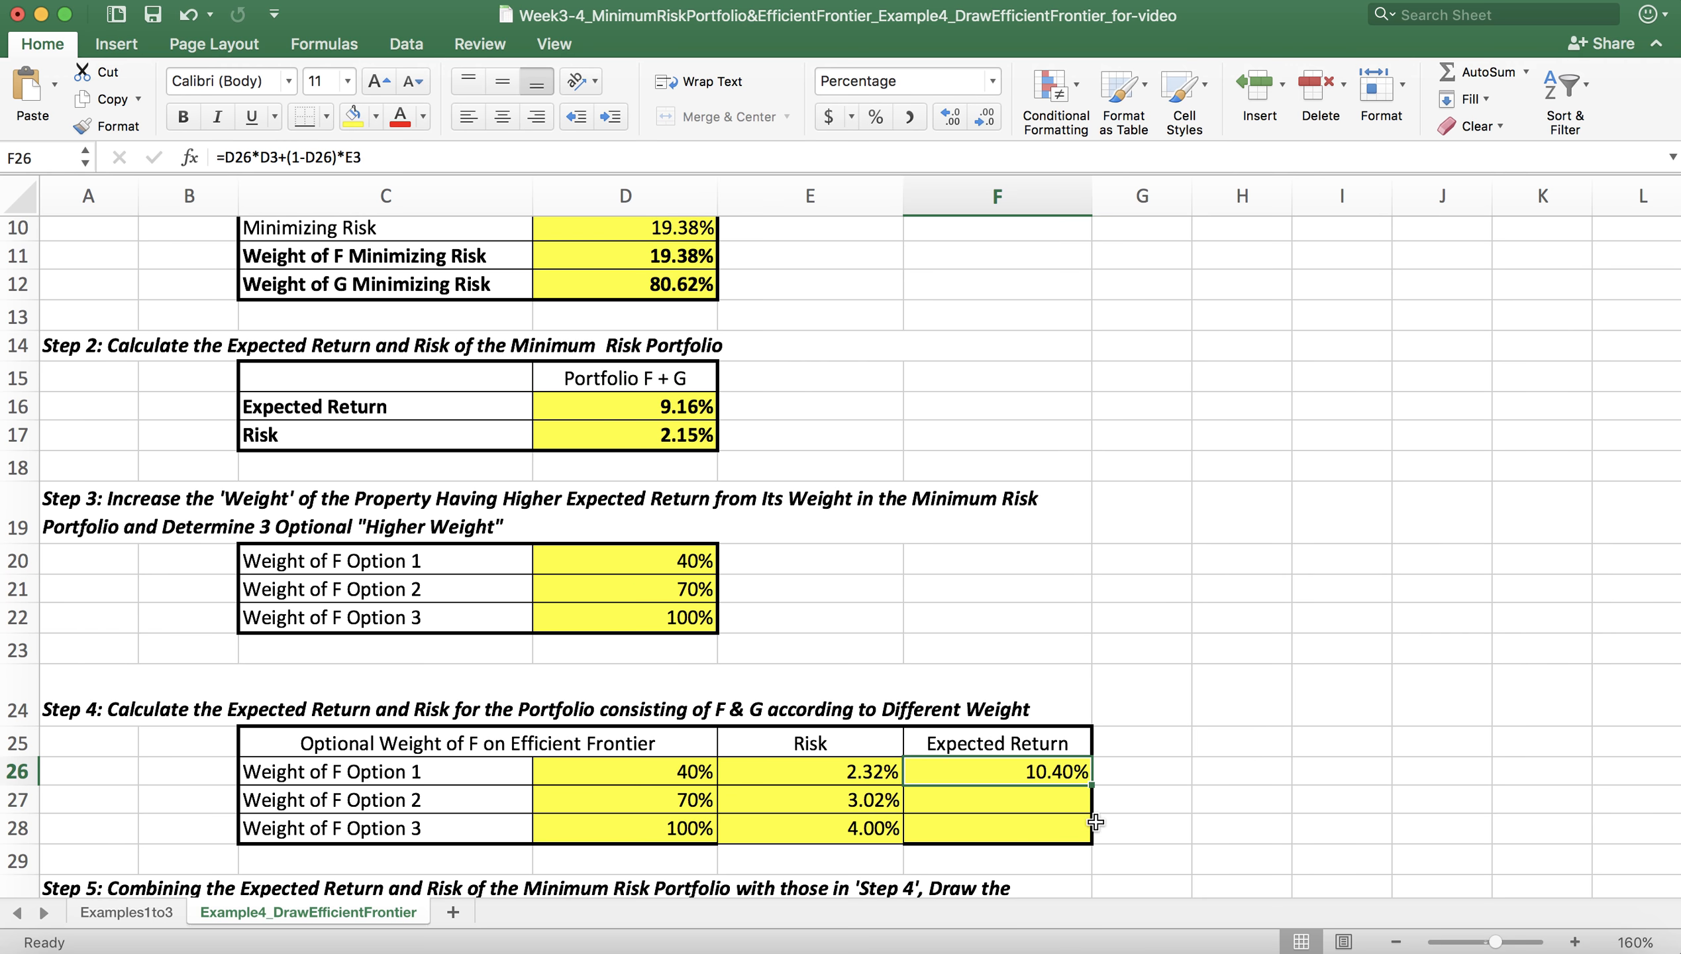
{"action": "left_click", "coordinate": [1068, 801]}
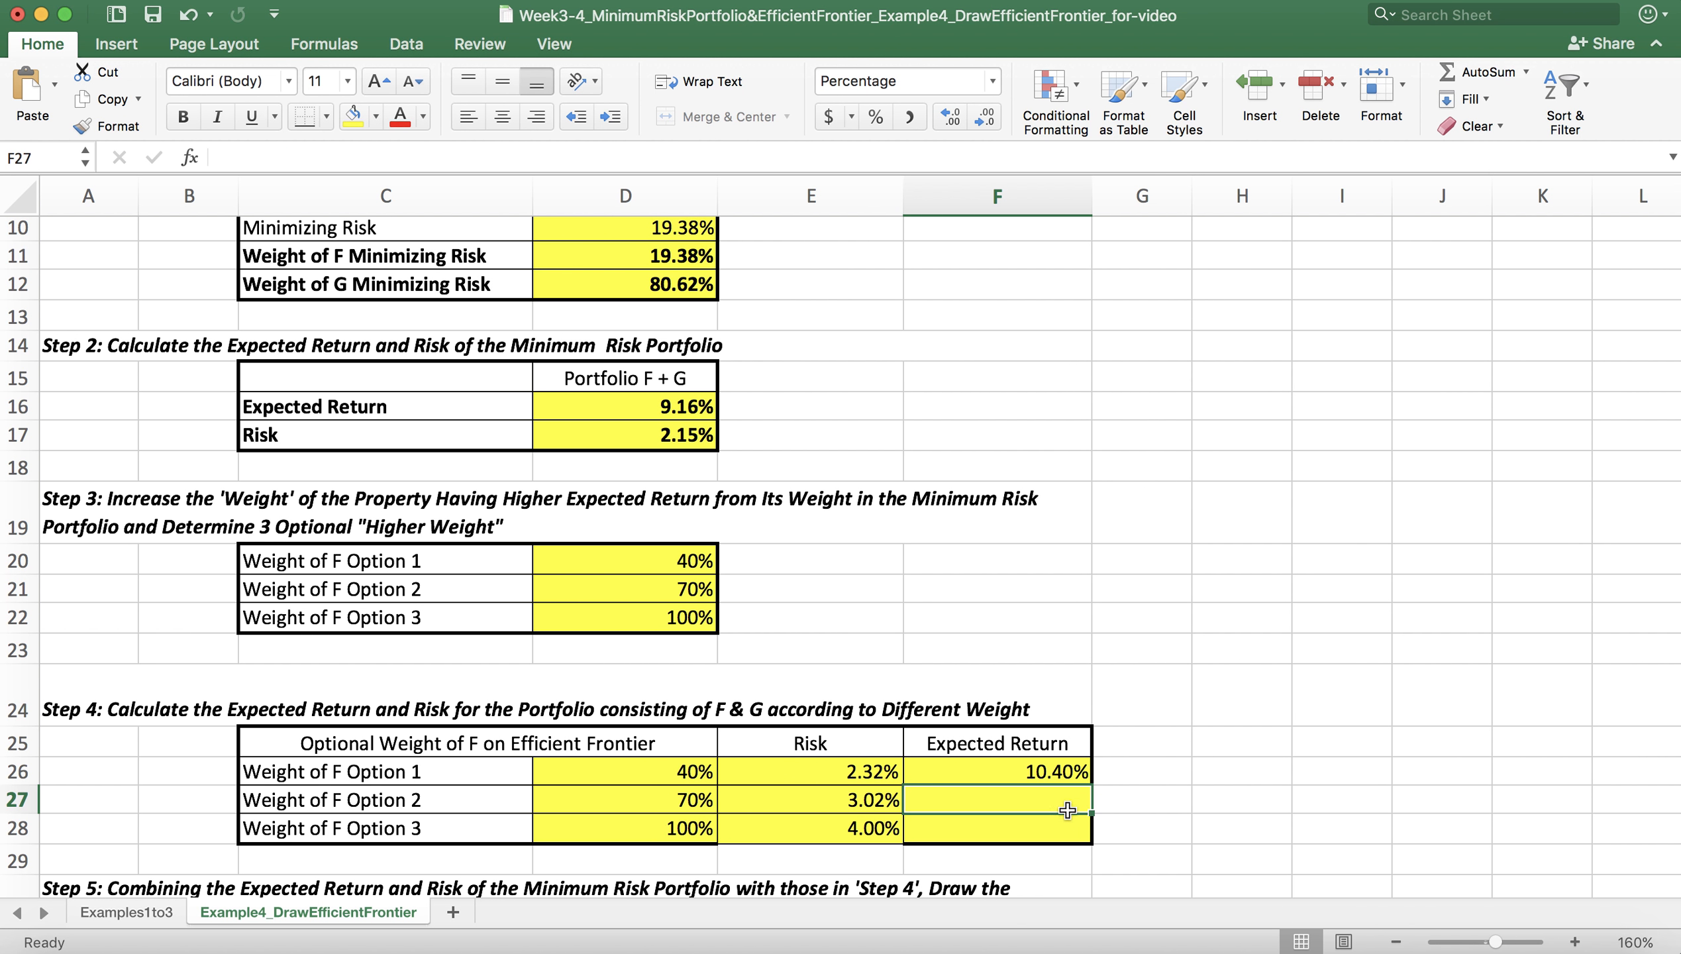
{"action": "left_click", "coordinate": [1068, 829]}
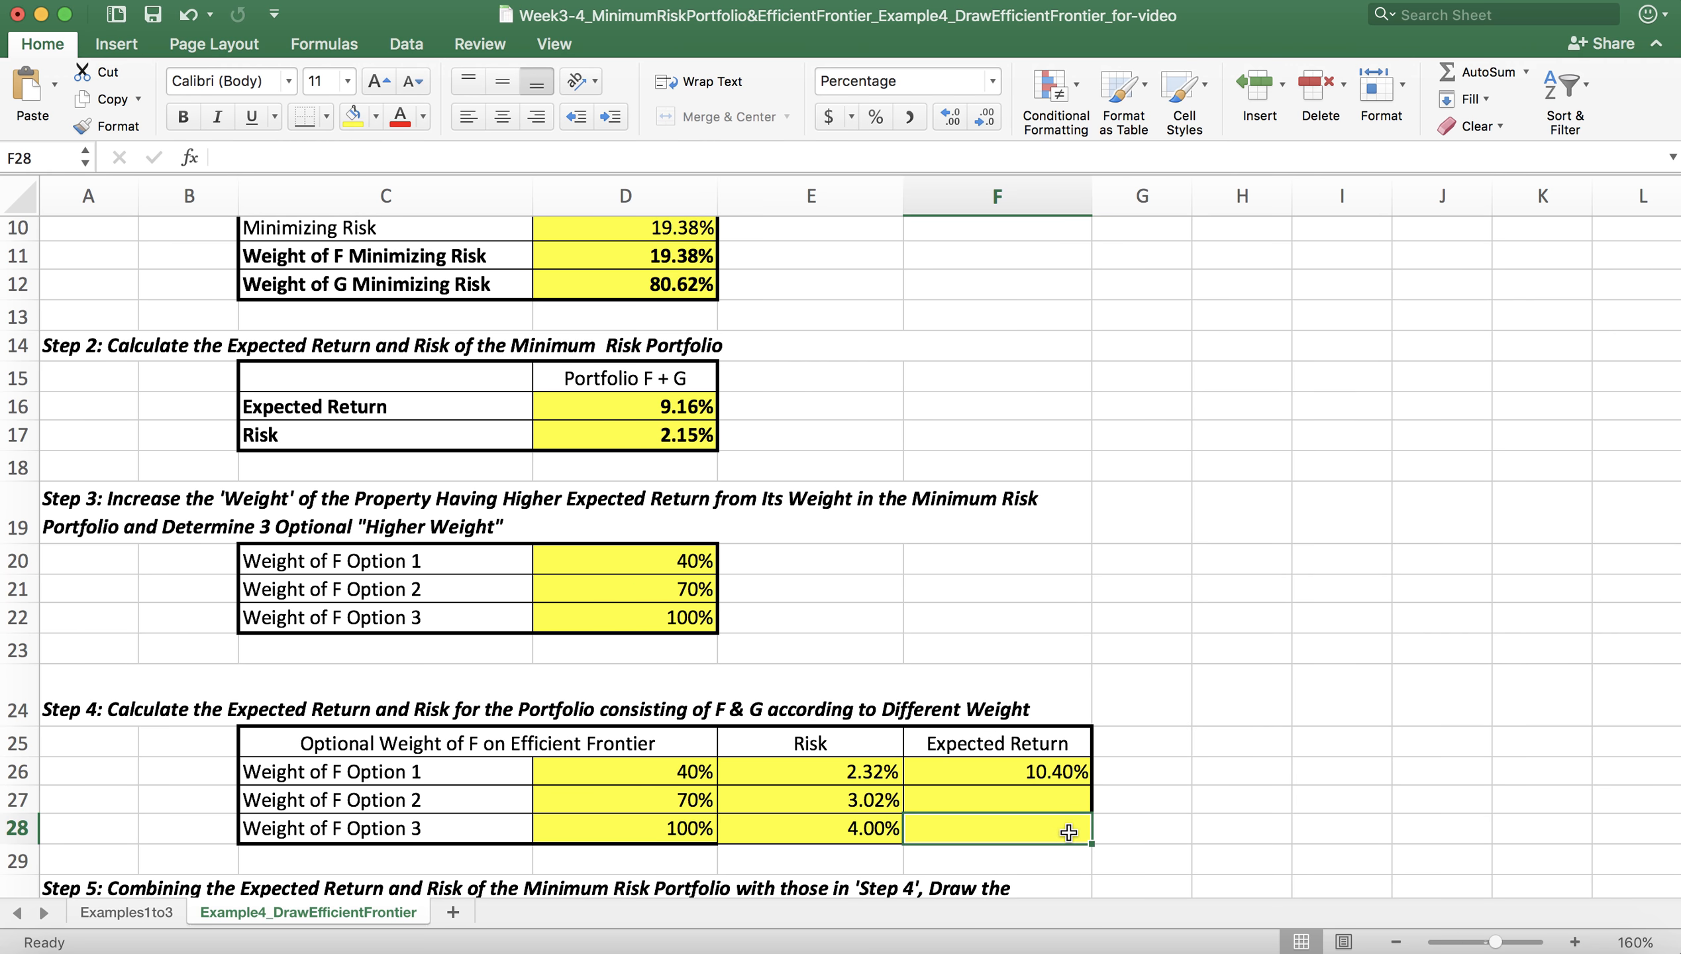
{"action": "left_click", "coordinate": [1065, 764]}
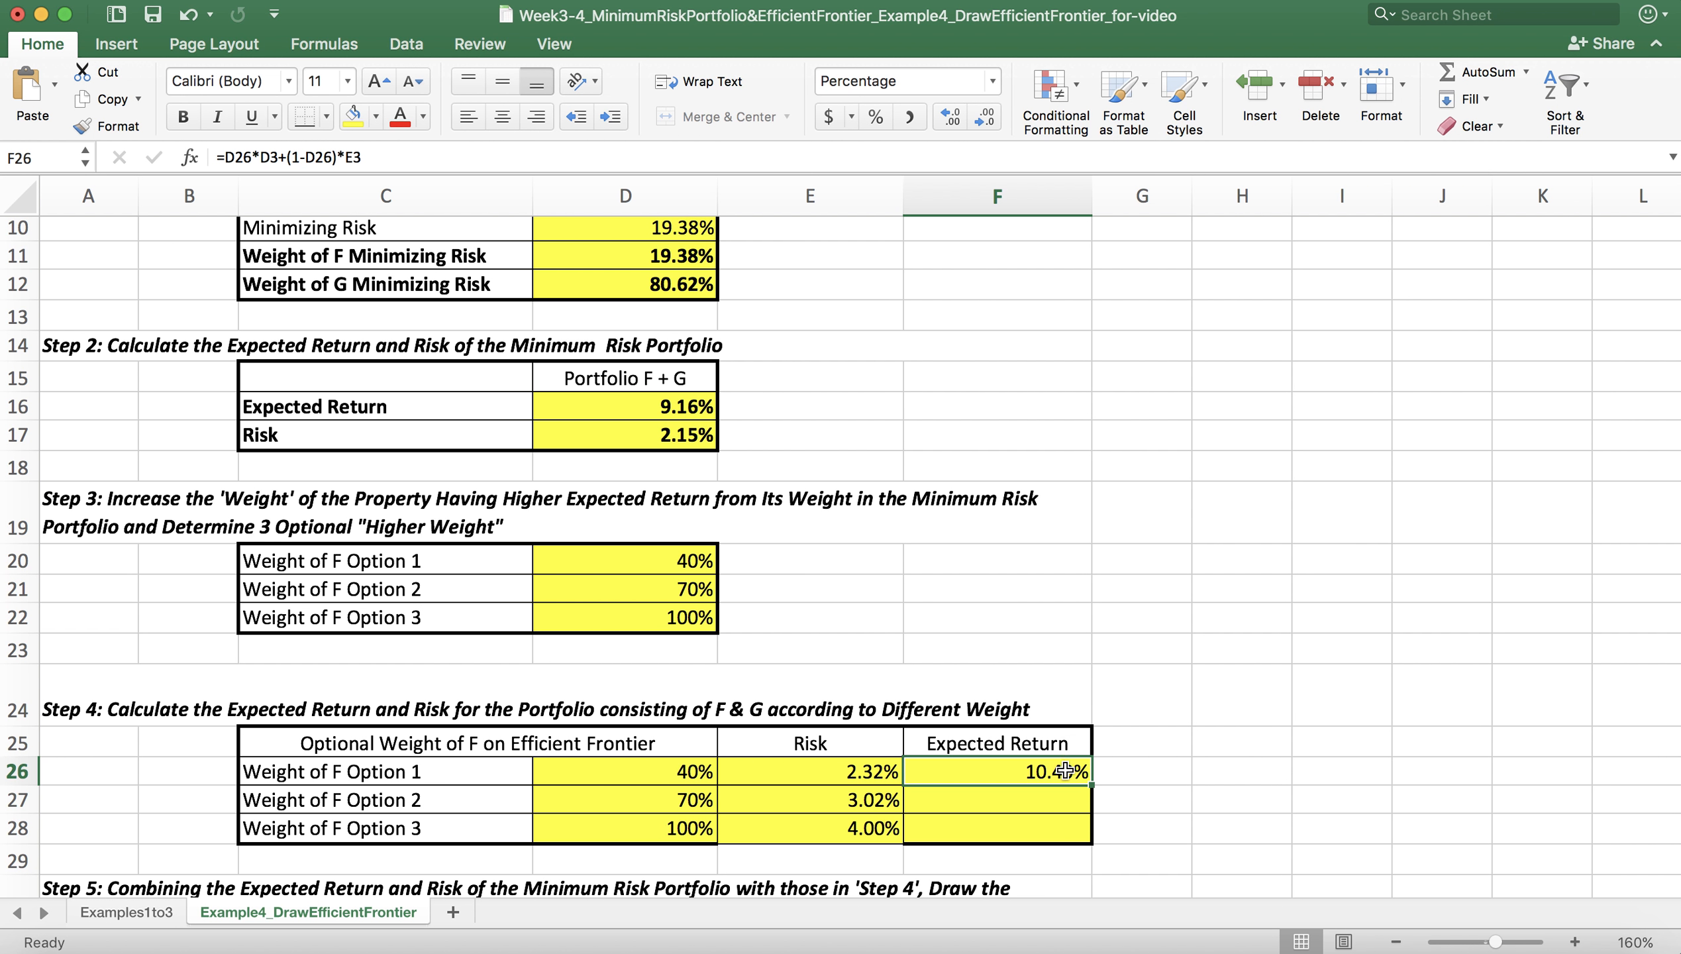
{"action": "left_click", "coordinate": [261, 155]}
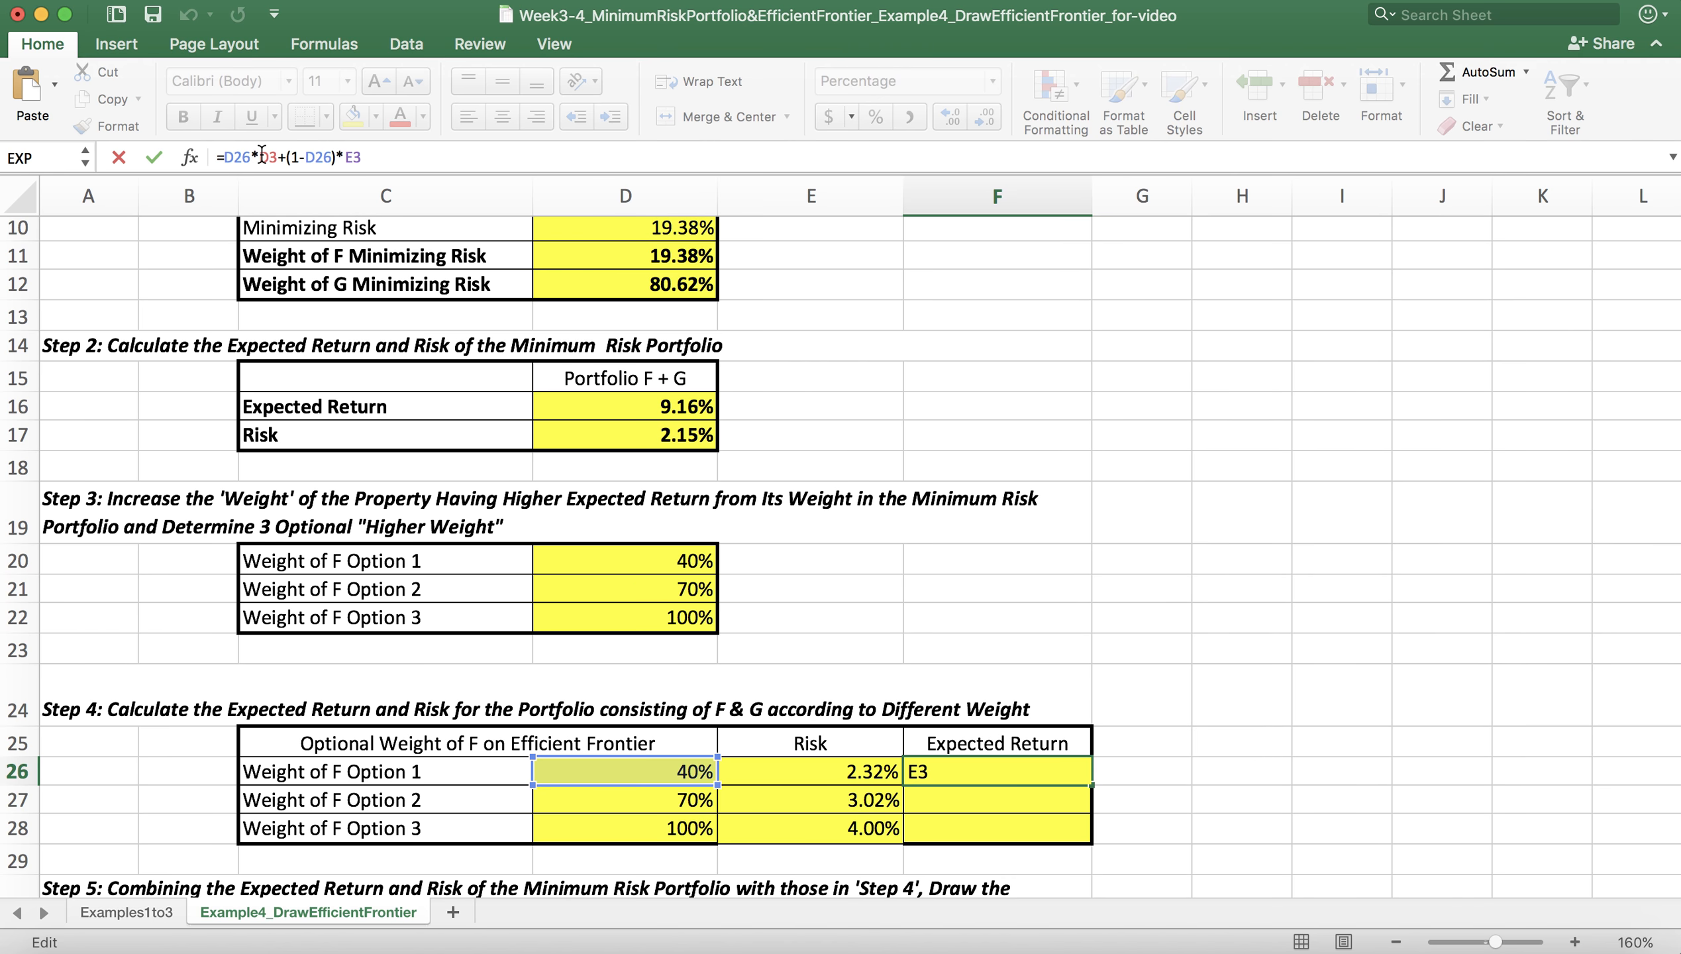
{"action": "type", "text": "$"}
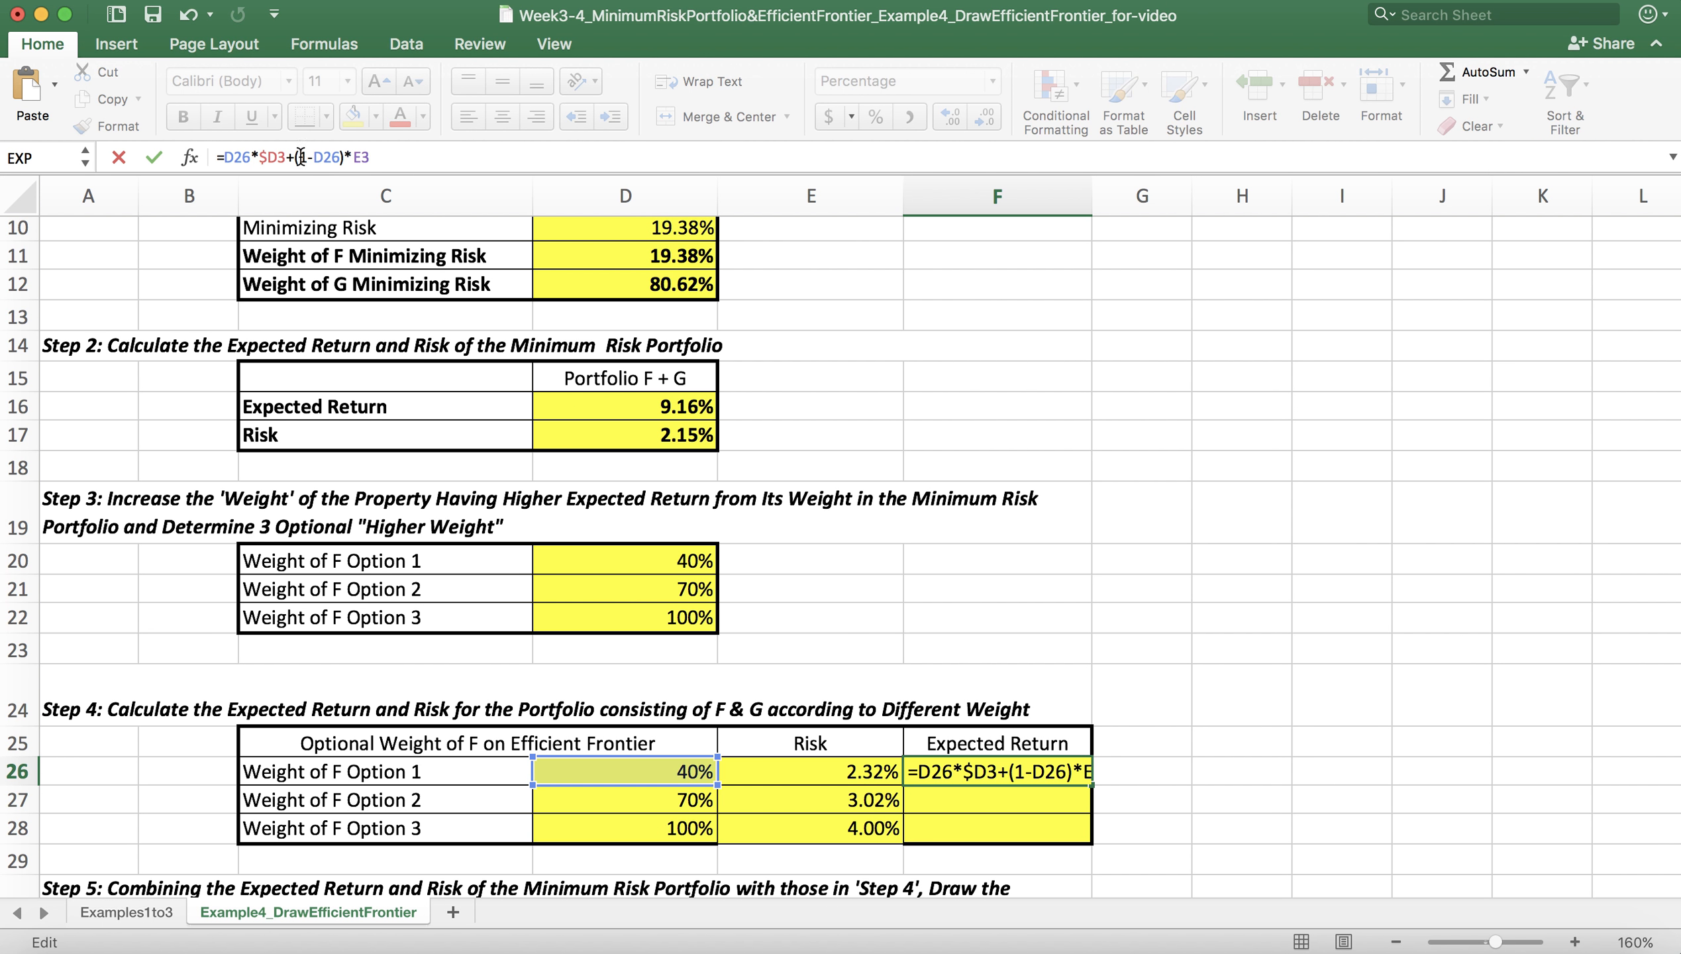
{"action": "left_click", "coordinate": [278, 156]}
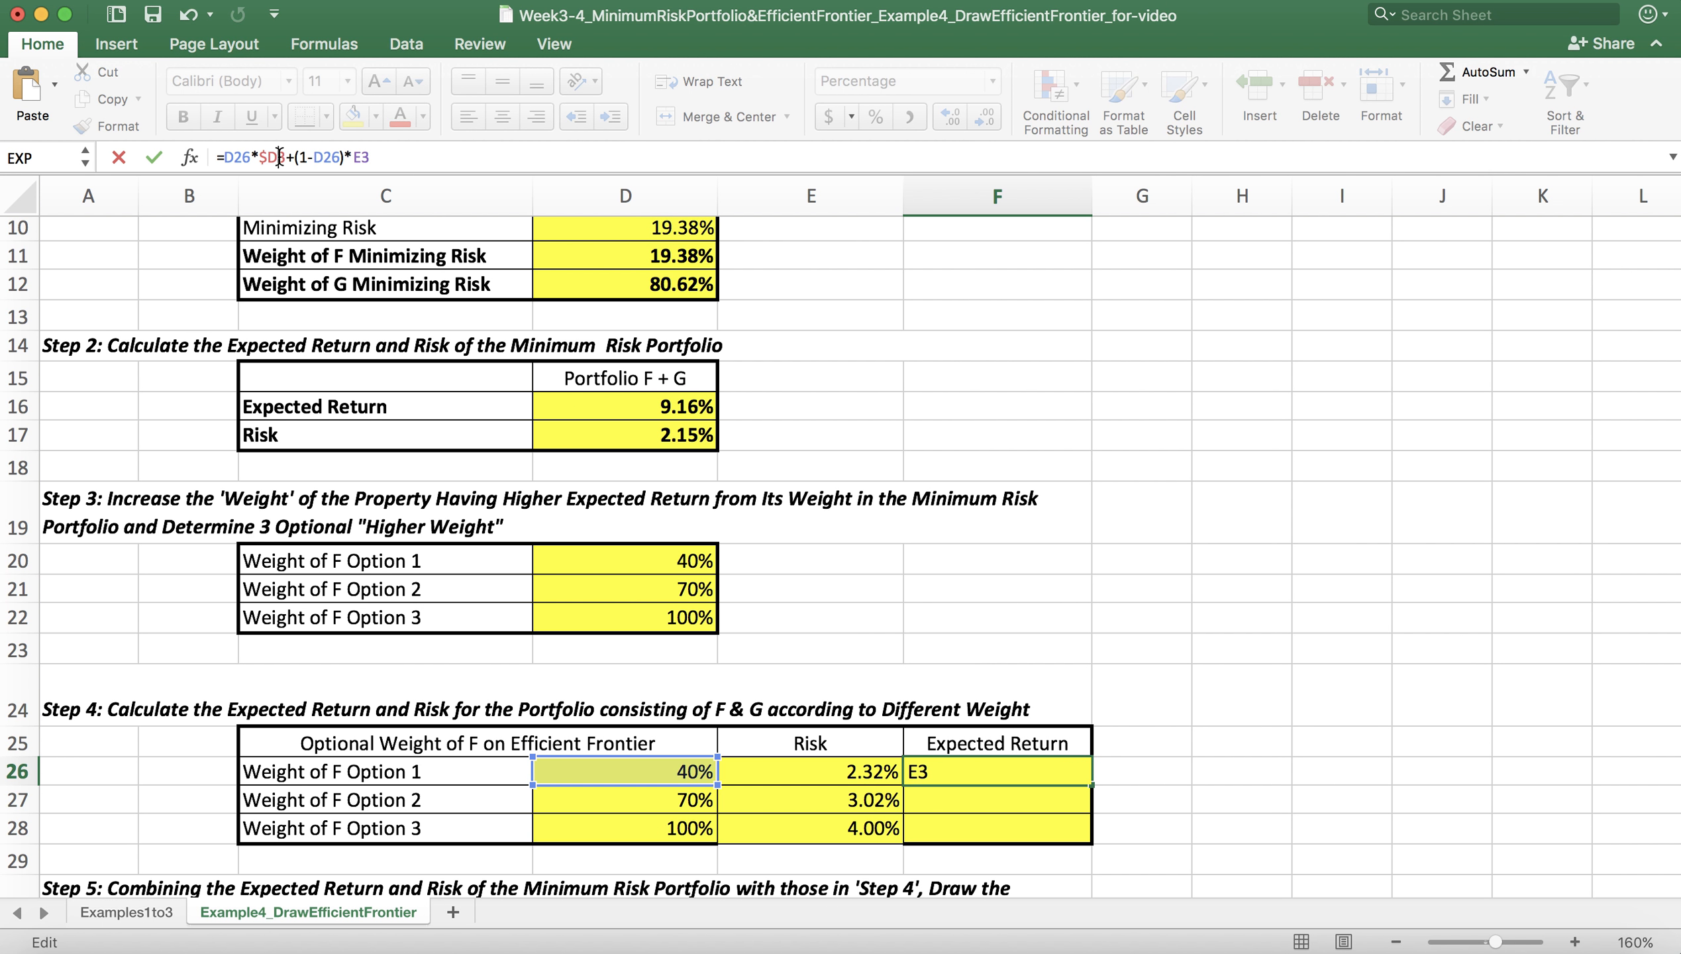
{"action": "type", "text": "$"}
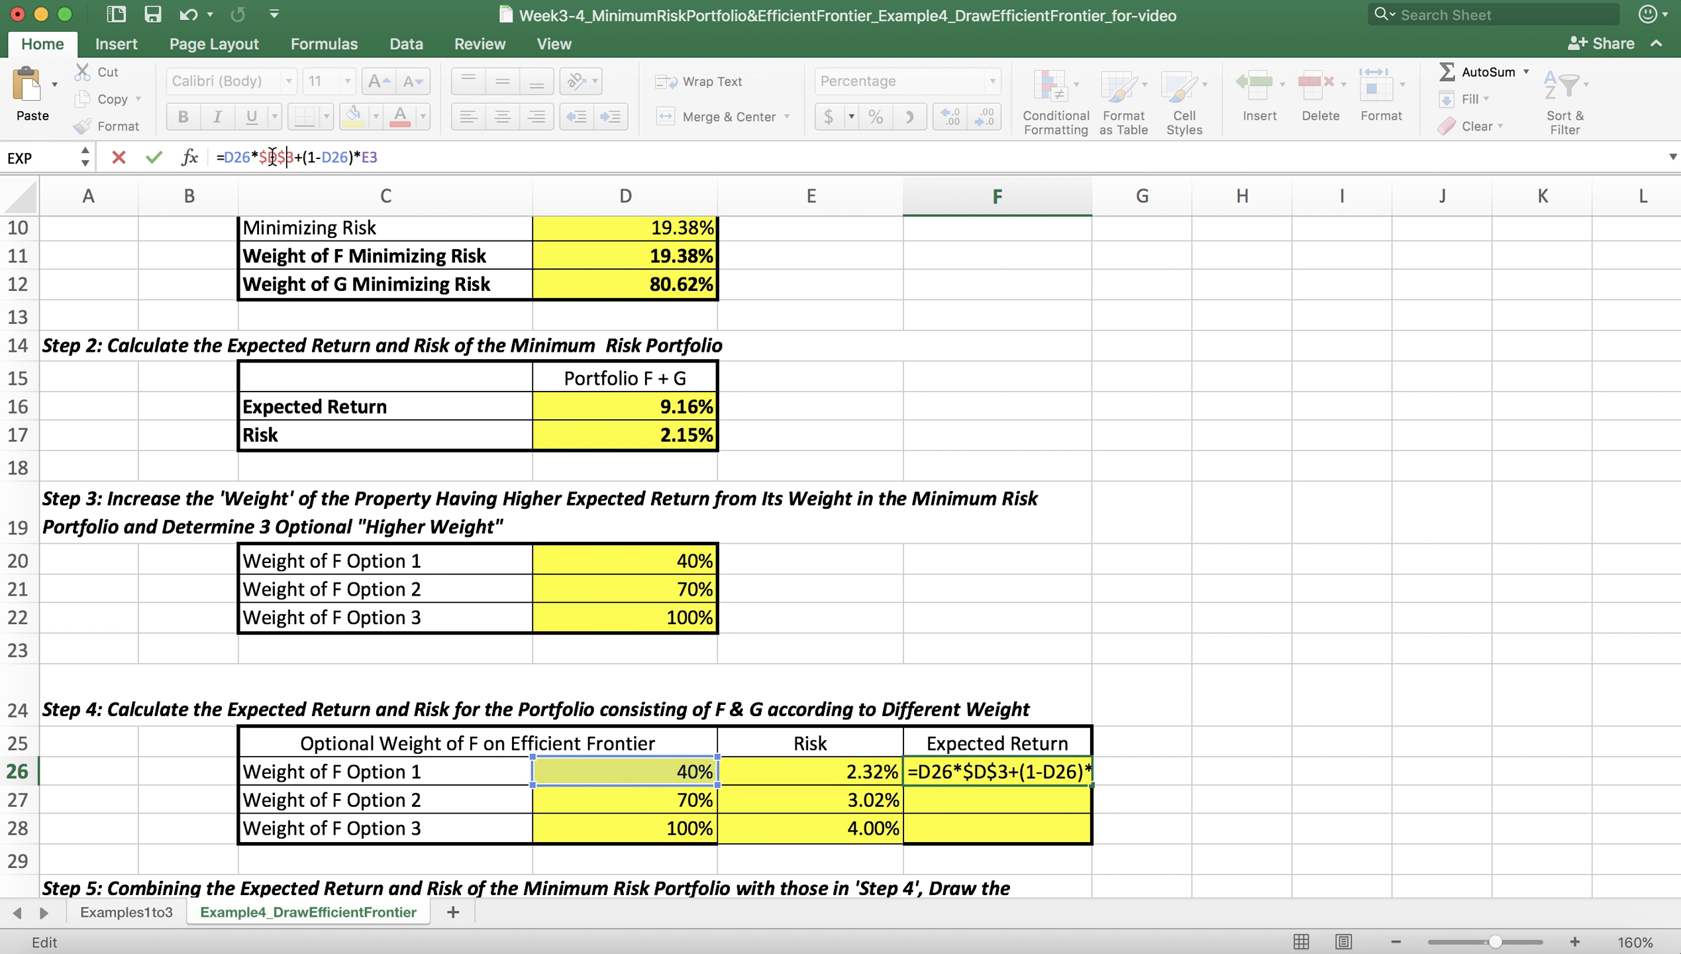
Step: Make the return of G reference absolute as $E$3 in the F26 formula and commit it
{"action": "left_click", "coordinate": [362, 157]}
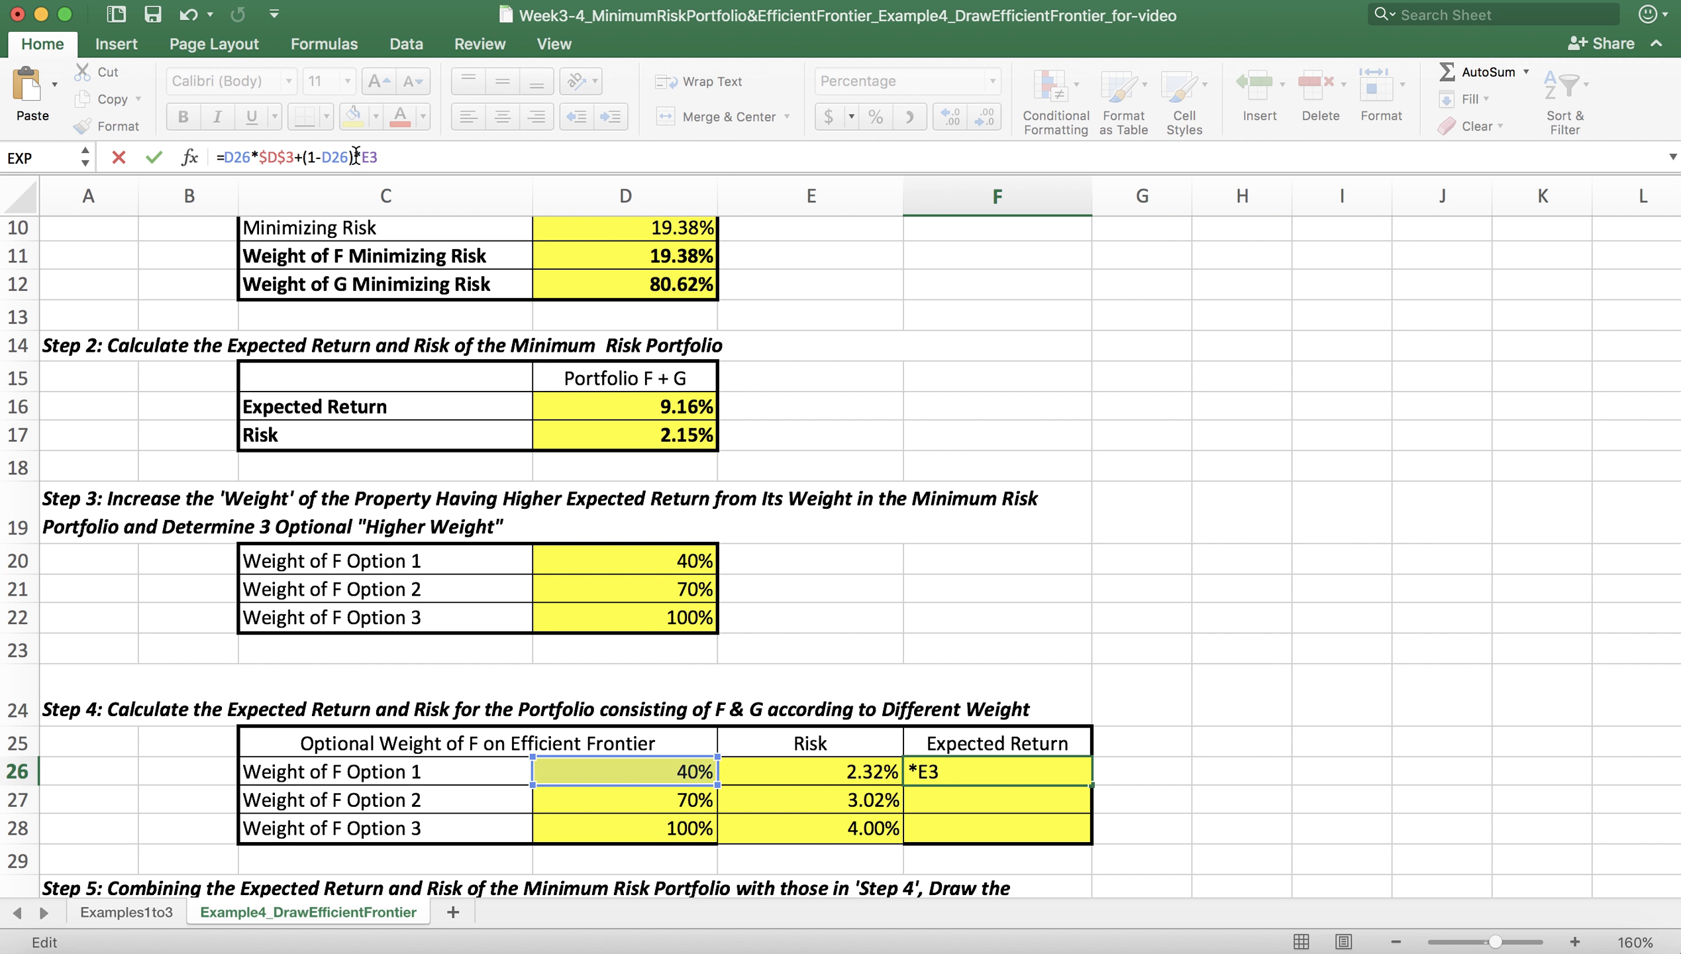
{"action": "type", "text": "$"}
{"action": "left_click", "coordinate": [376, 156]}
{"action": "type", "text": "$E$"}
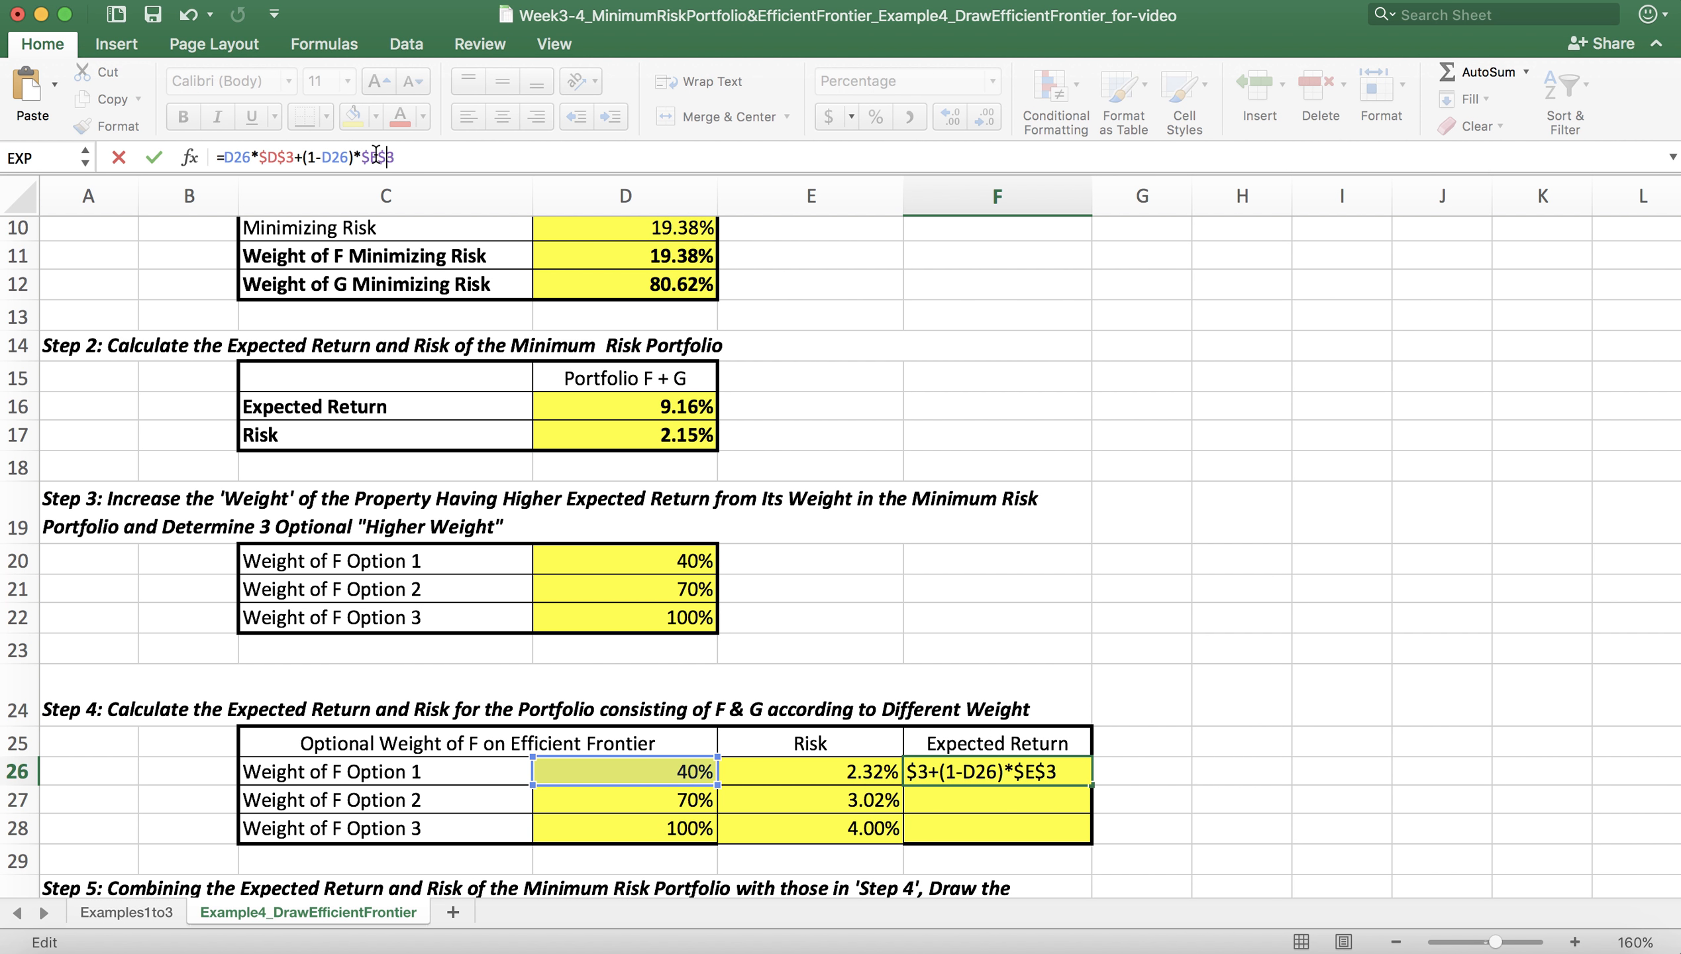
{"action": "key", "text": "Return"}
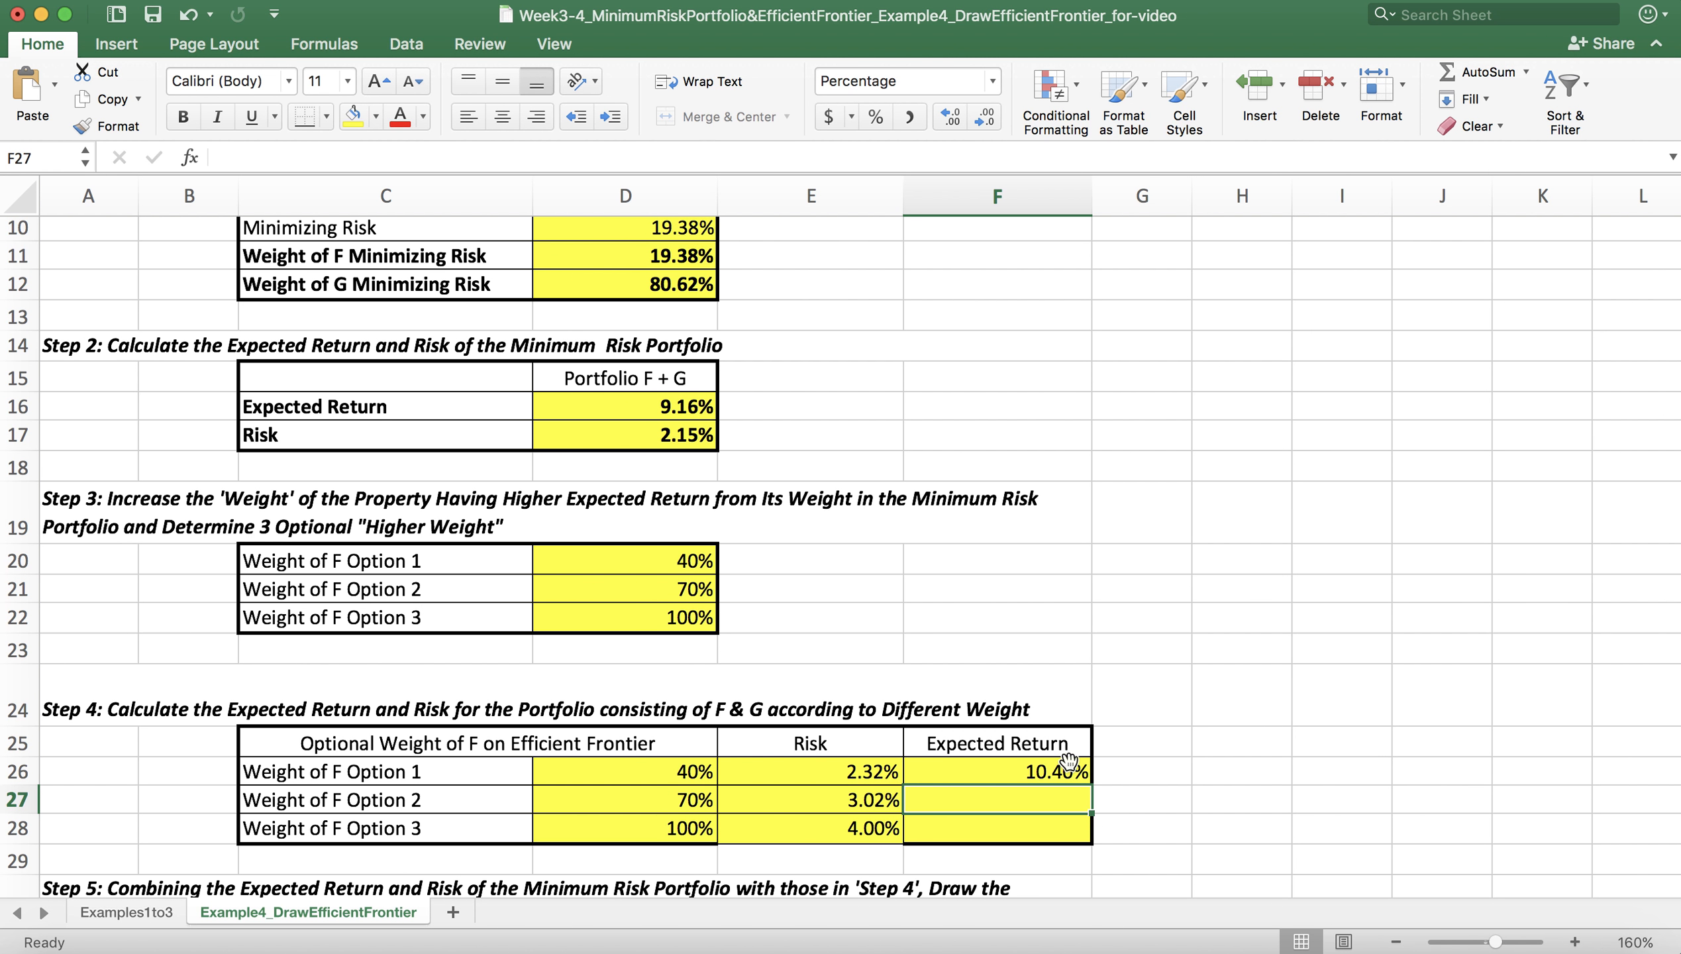
Step: Fill the F26 expected return formula down through F28 and check the copied formula in F27
{"action": "left_click", "coordinate": [1019, 768]}
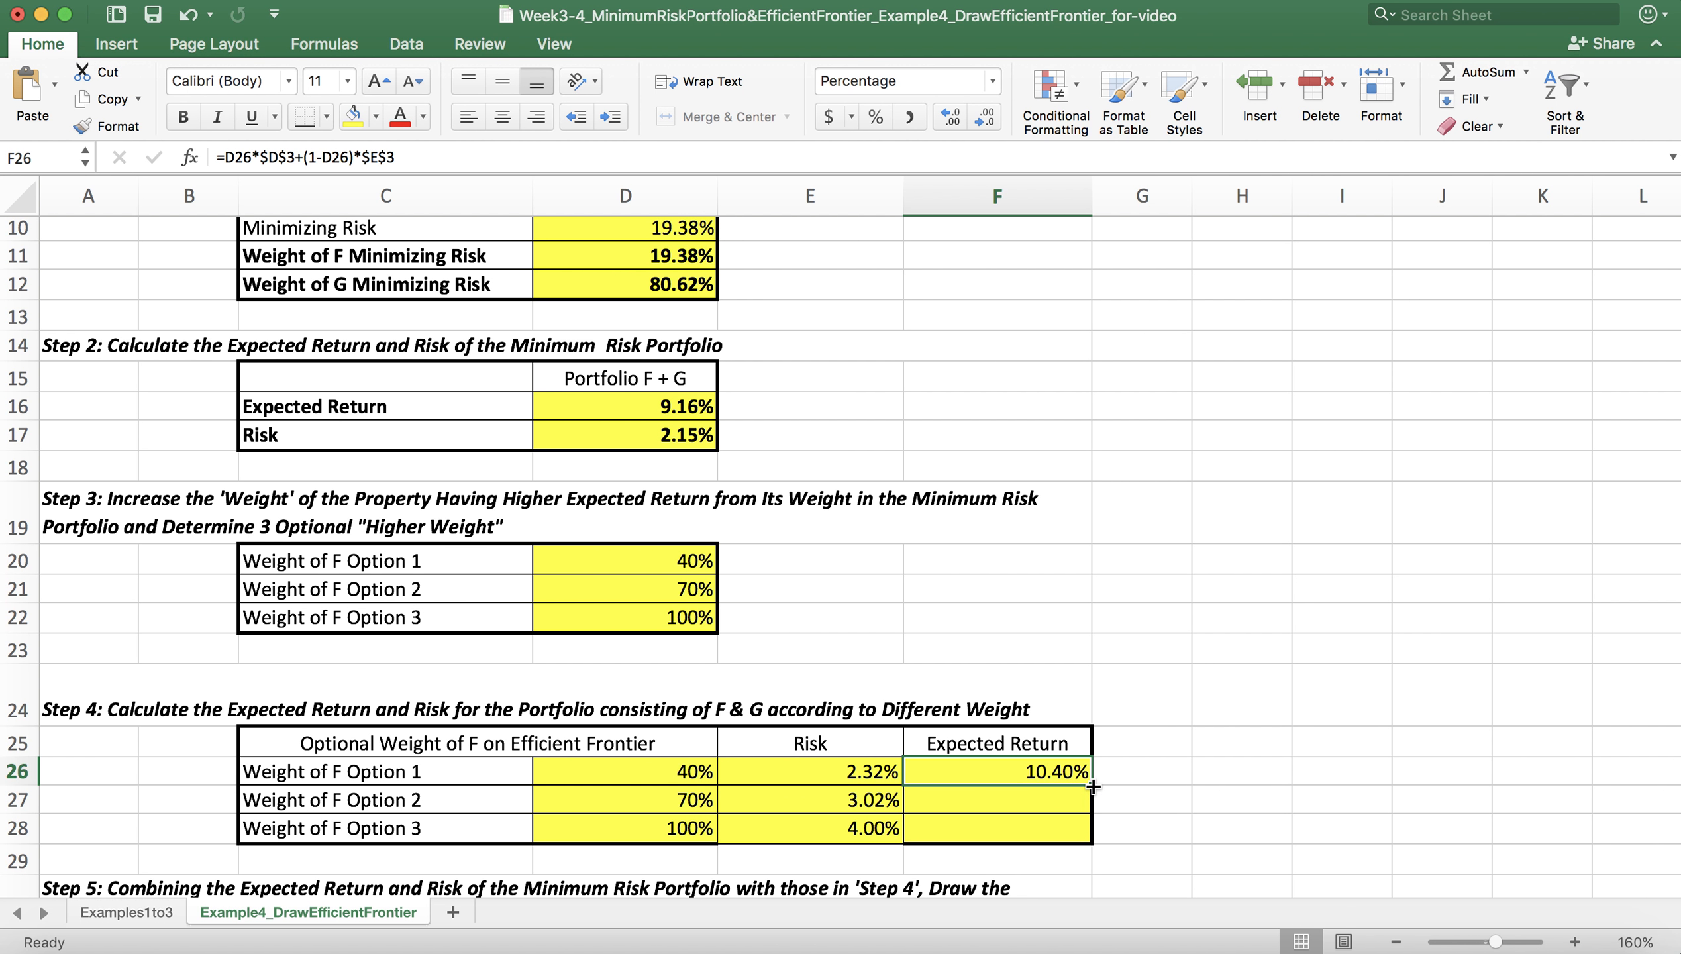
{"action": "left_click_drag", "start_coordinate": [1093, 786], "coordinate": [1093, 788]}
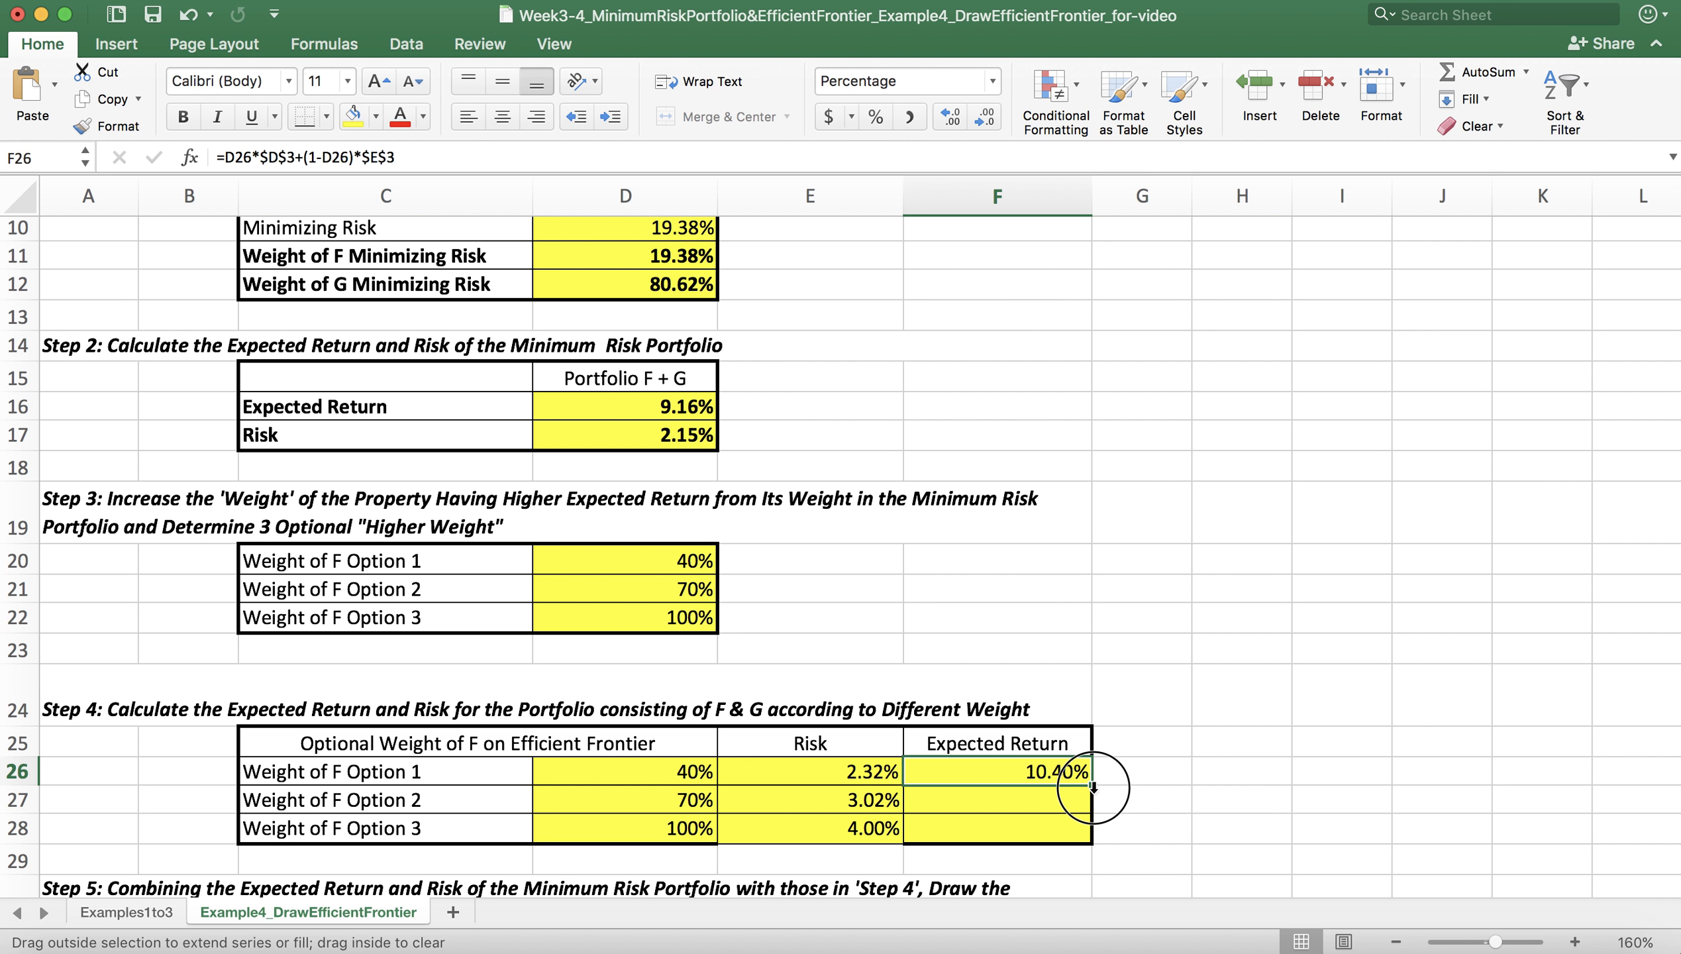
{"action": "left_click_drag", "start_coordinate": [1093, 787], "coordinate": [1094, 848]}
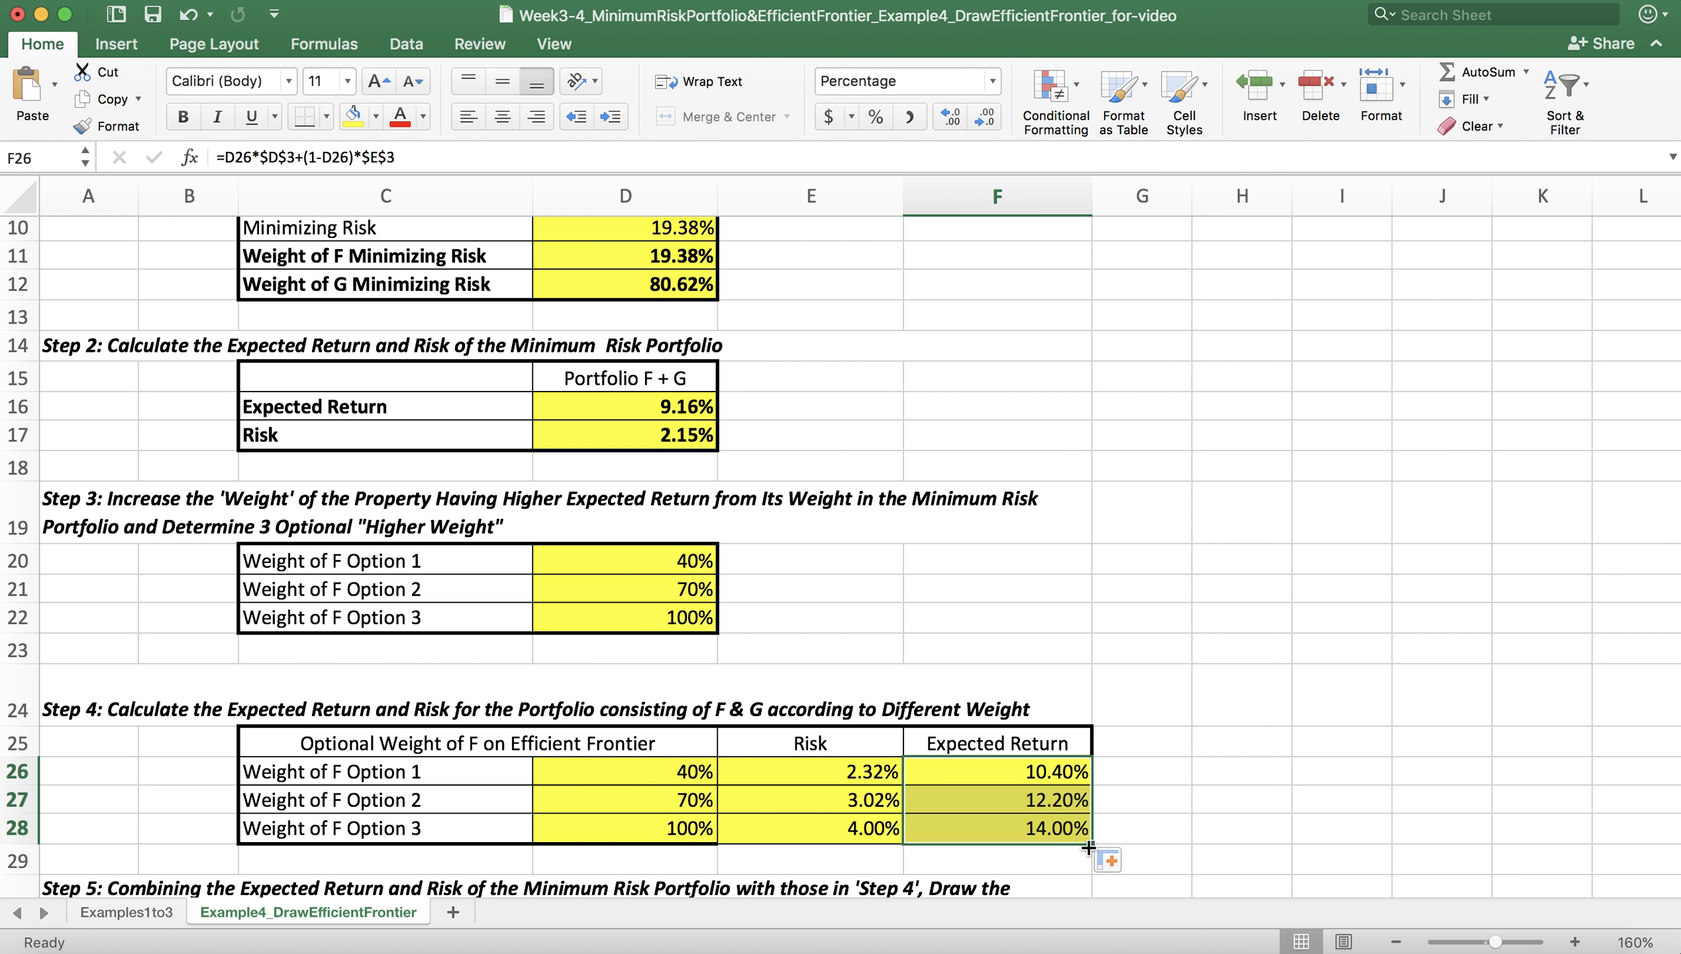
{"action": "left_click", "coordinate": [1067, 802]}
{"action": "scroll", "coordinate": [1067, 802], "scroll_direction": "down", "scroll_amount": 1}
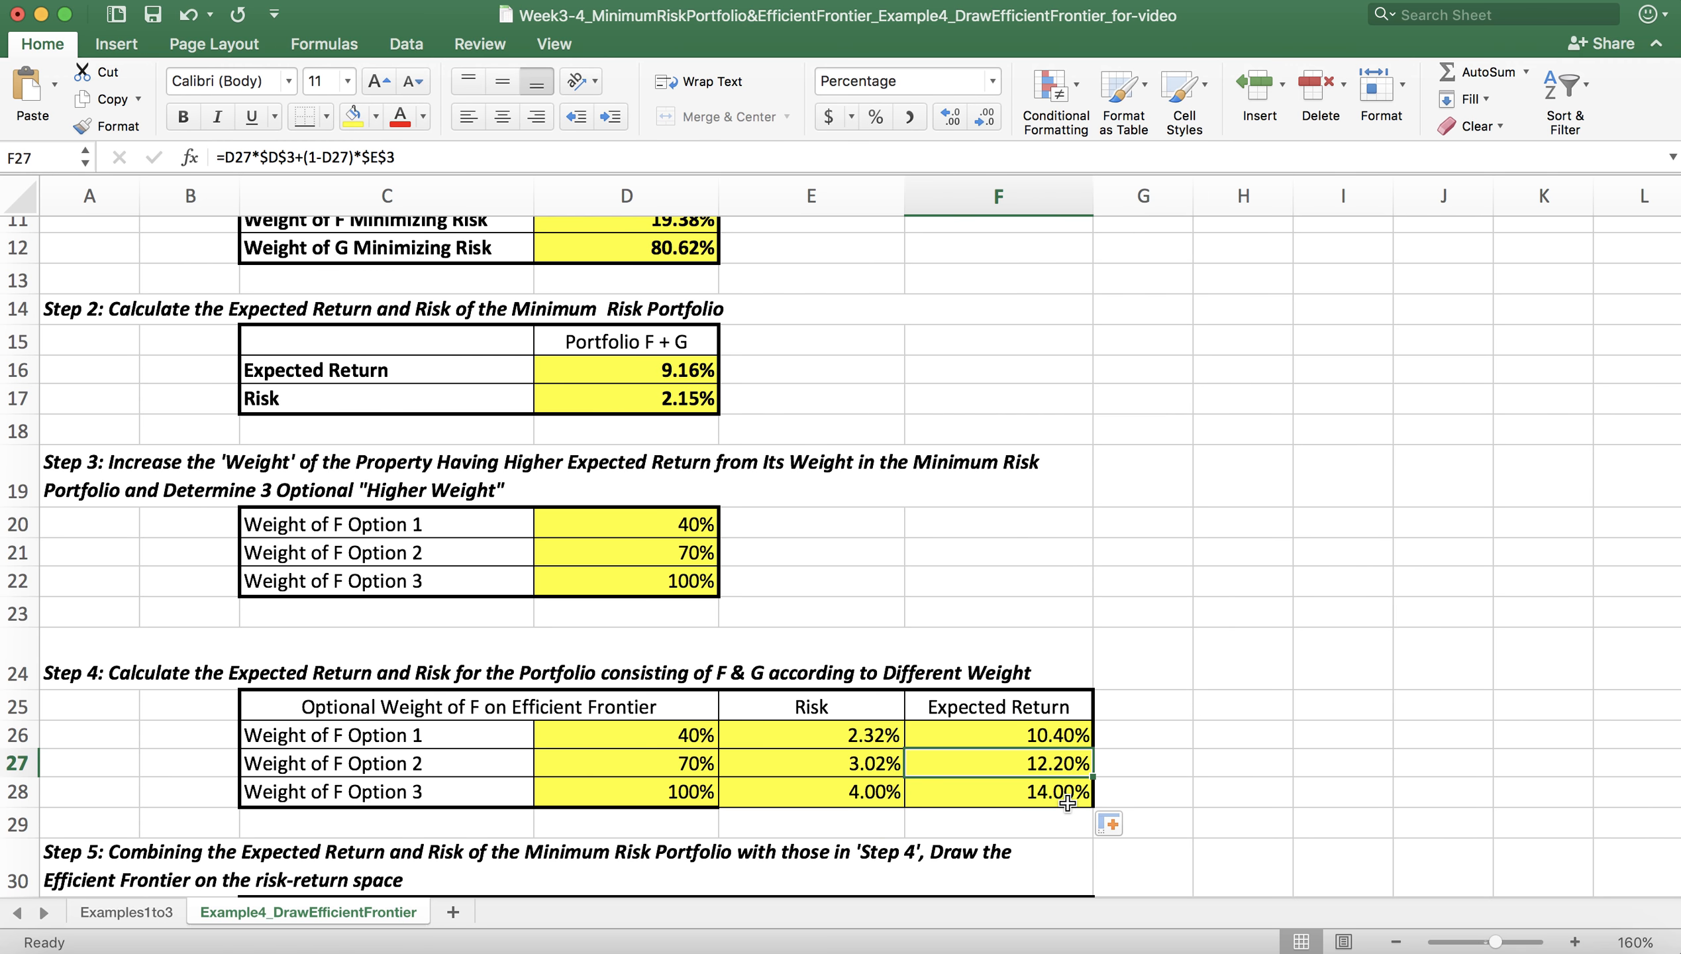
{"action": "key", "text": "XF86MonBrightnessDown"}
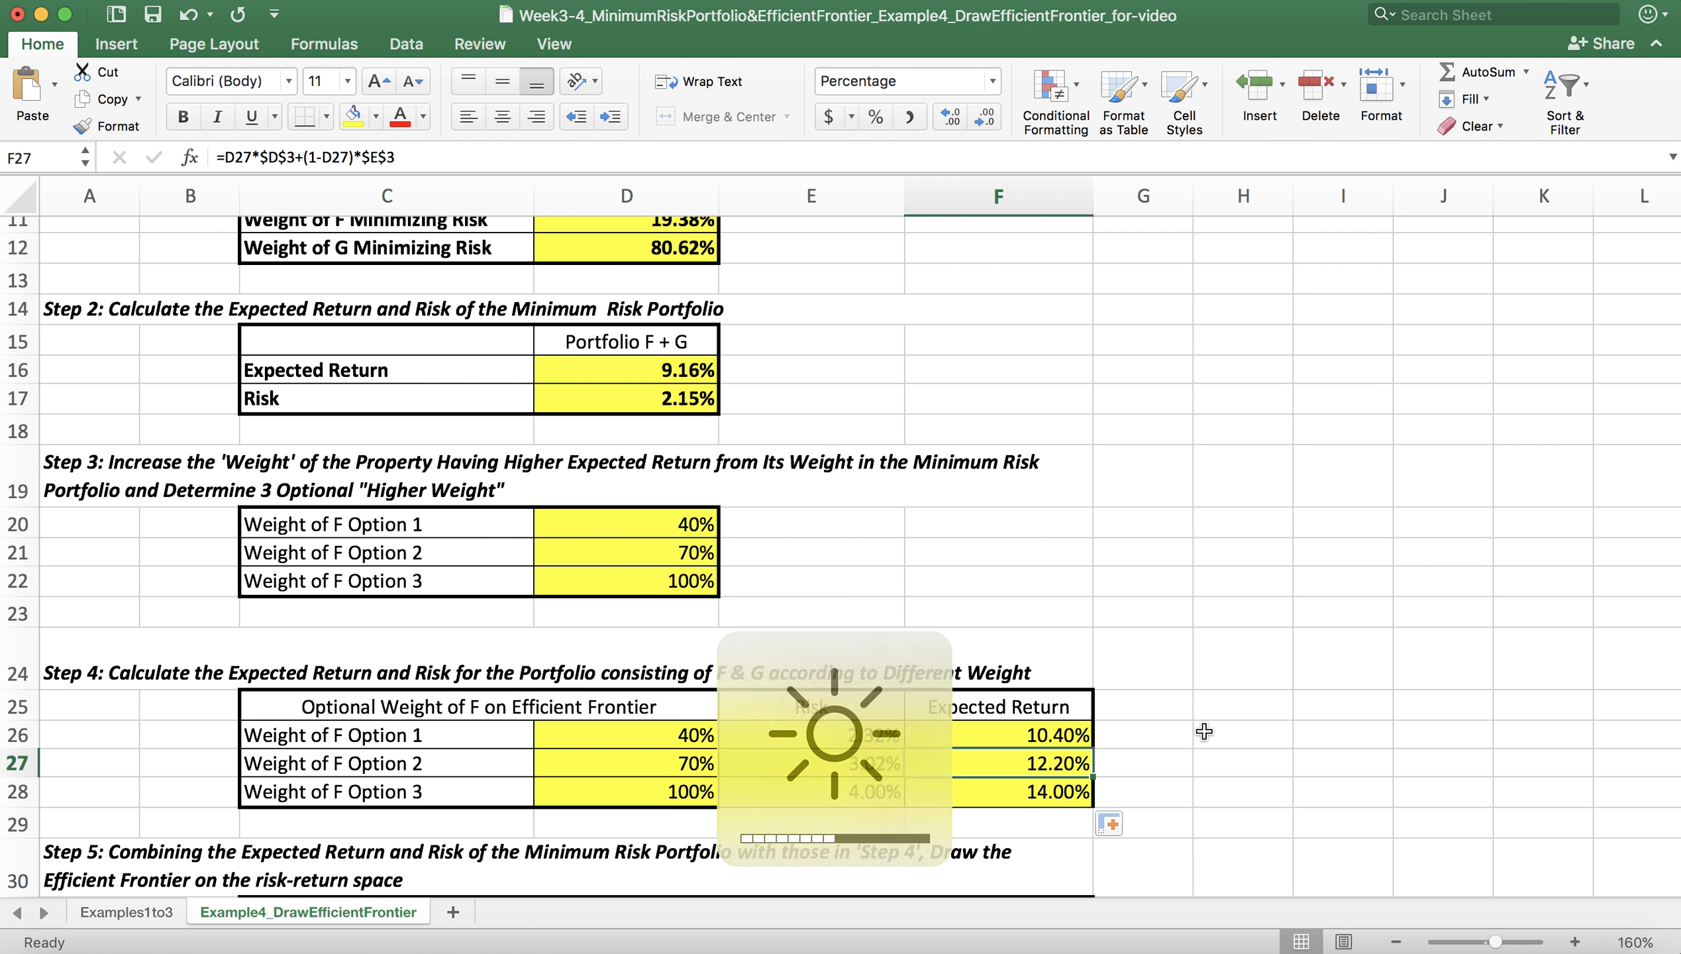
{"action": "left_click", "coordinate": [1141, 736]}
Step: Restore the thick bottom border around the Step 4 table, C25:F28, using the thick solid line style
{"action": "scroll", "coordinate": [1000, 757], "scroll_direction": "down", "scroll_amount": 5}
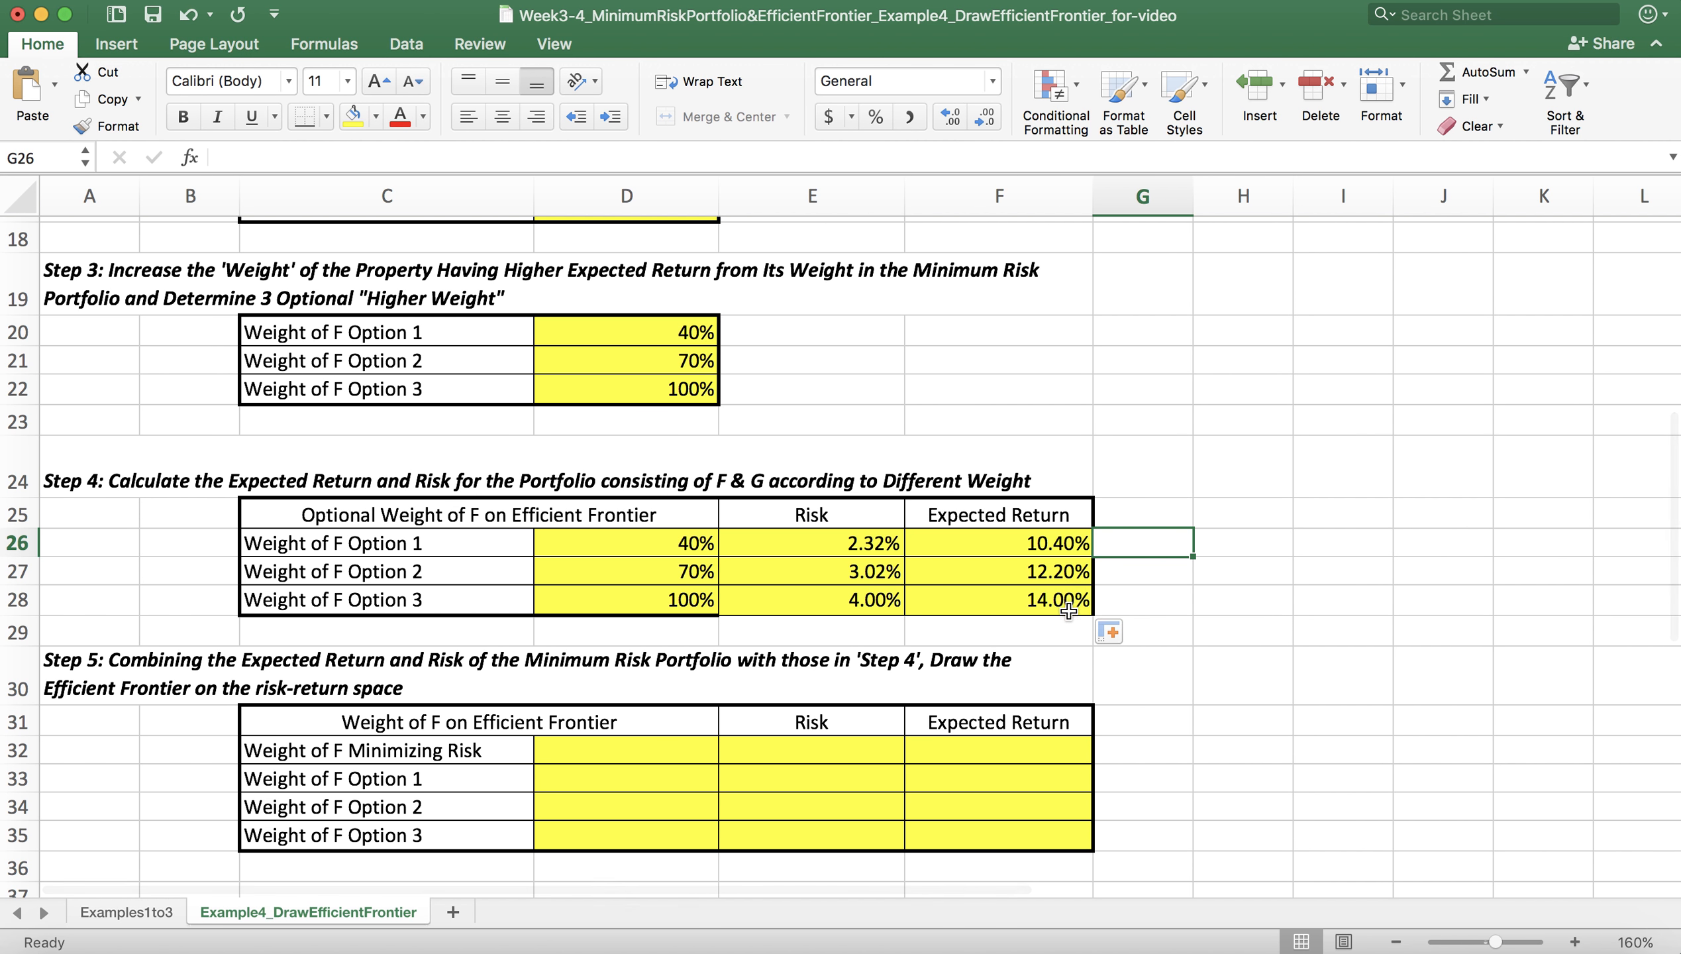
{"action": "left_click_drag", "start_coordinate": [1067, 600], "coordinate": [343, 503]}
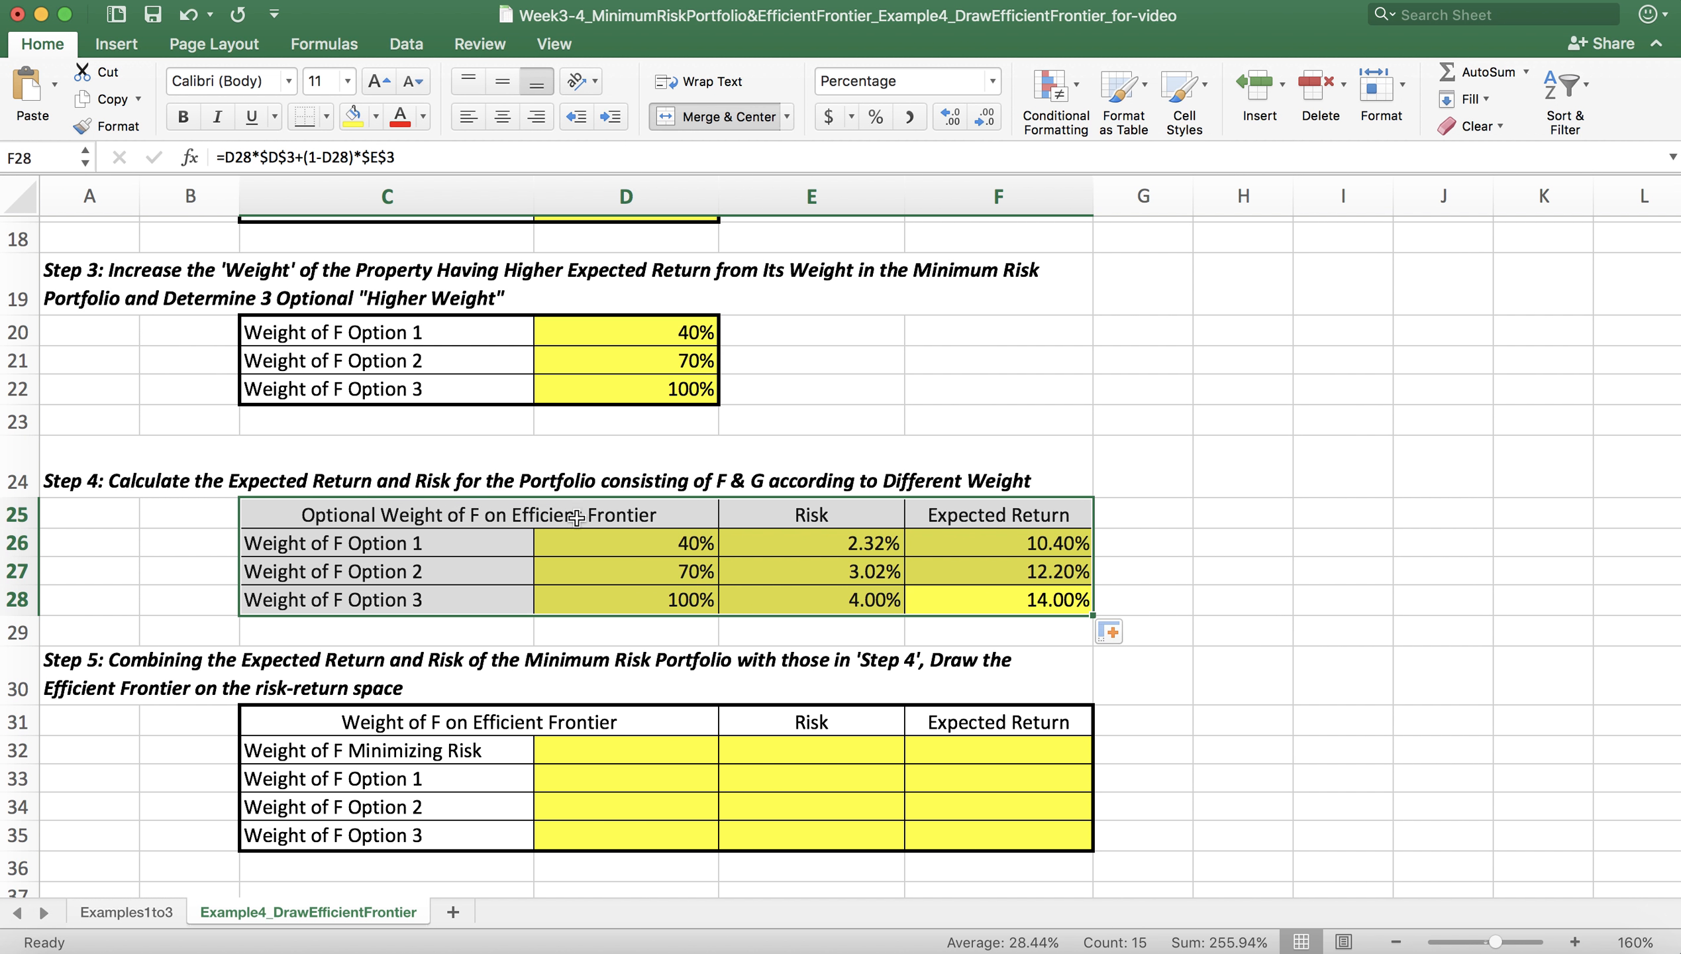
{"action": "right_click", "coordinate": [818, 540]}
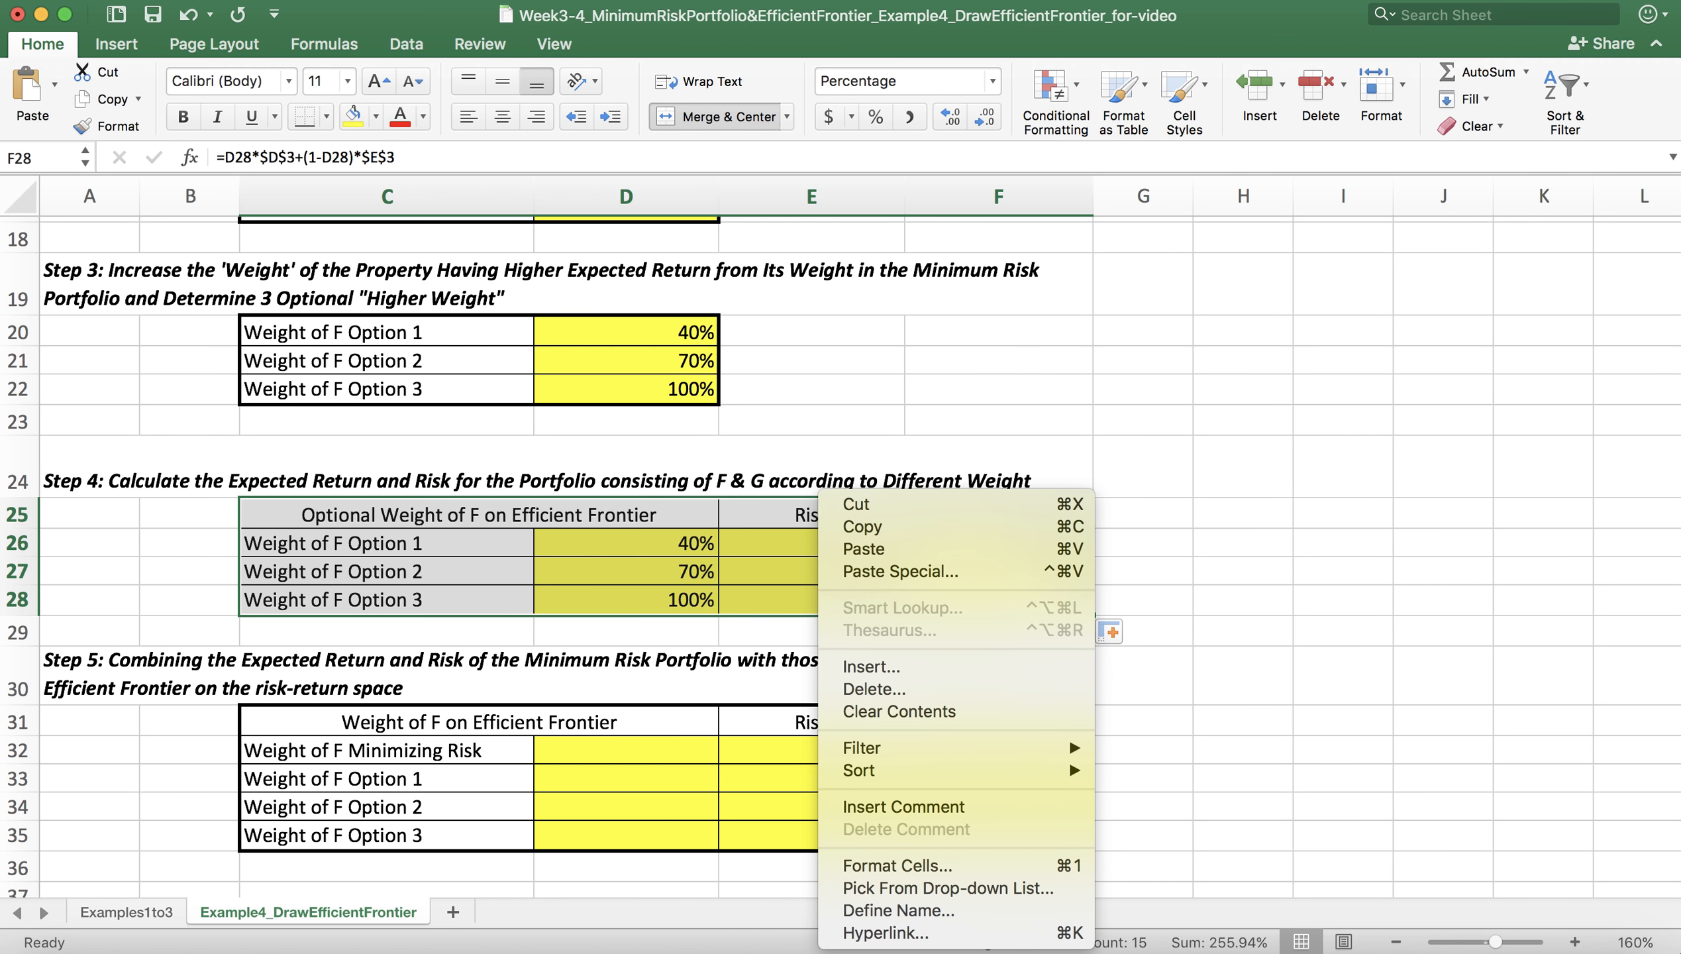
{"action": "left_click", "coordinate": [987, 869]}
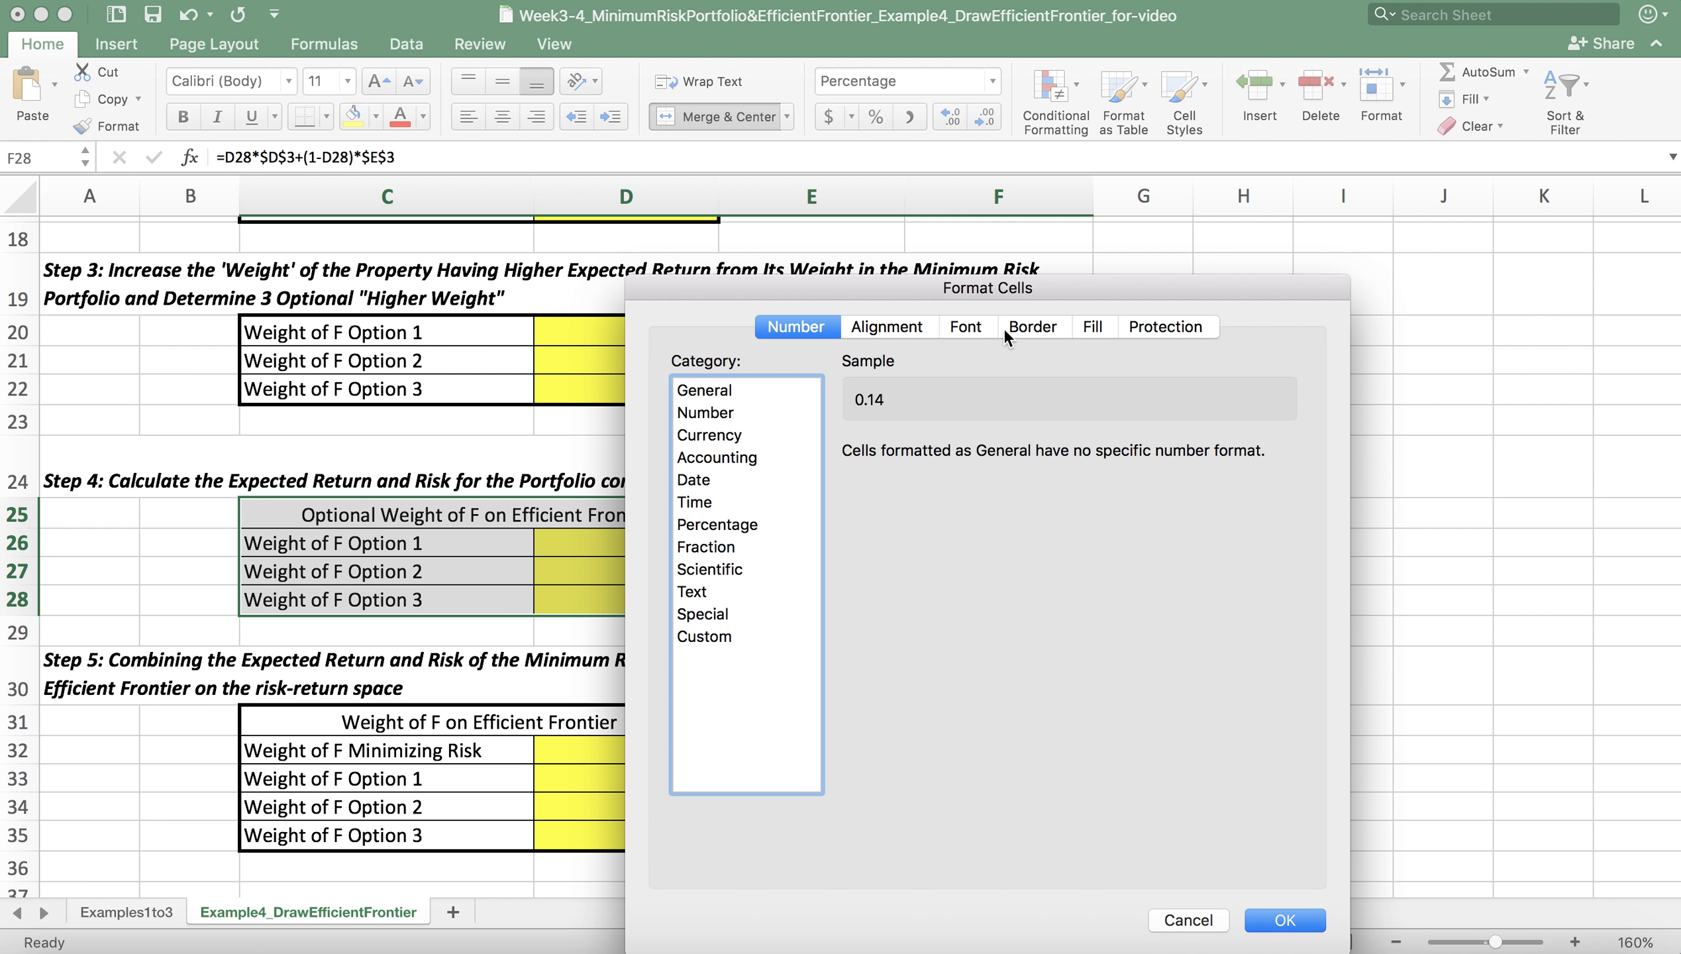
{"action": "left_click", "coordinate": [1035, 327]}
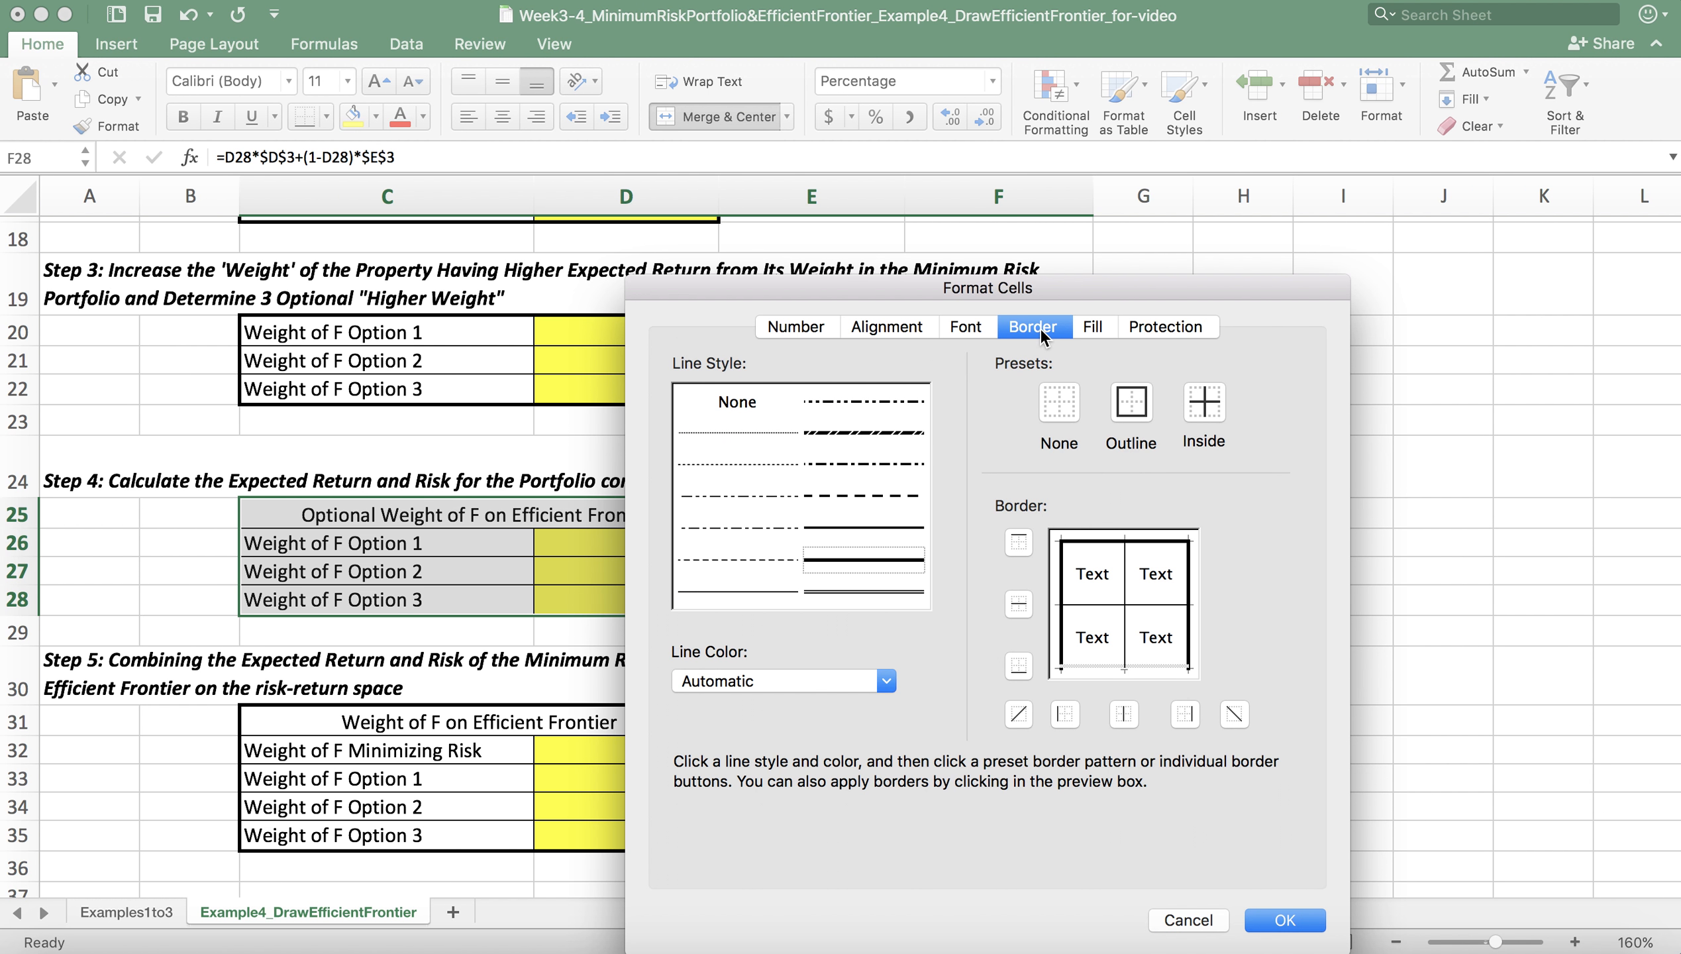
{"action": "left_click", "coordinate": [1097, 663]}
{"action": "left_click", "coordinate": [845, 561]}
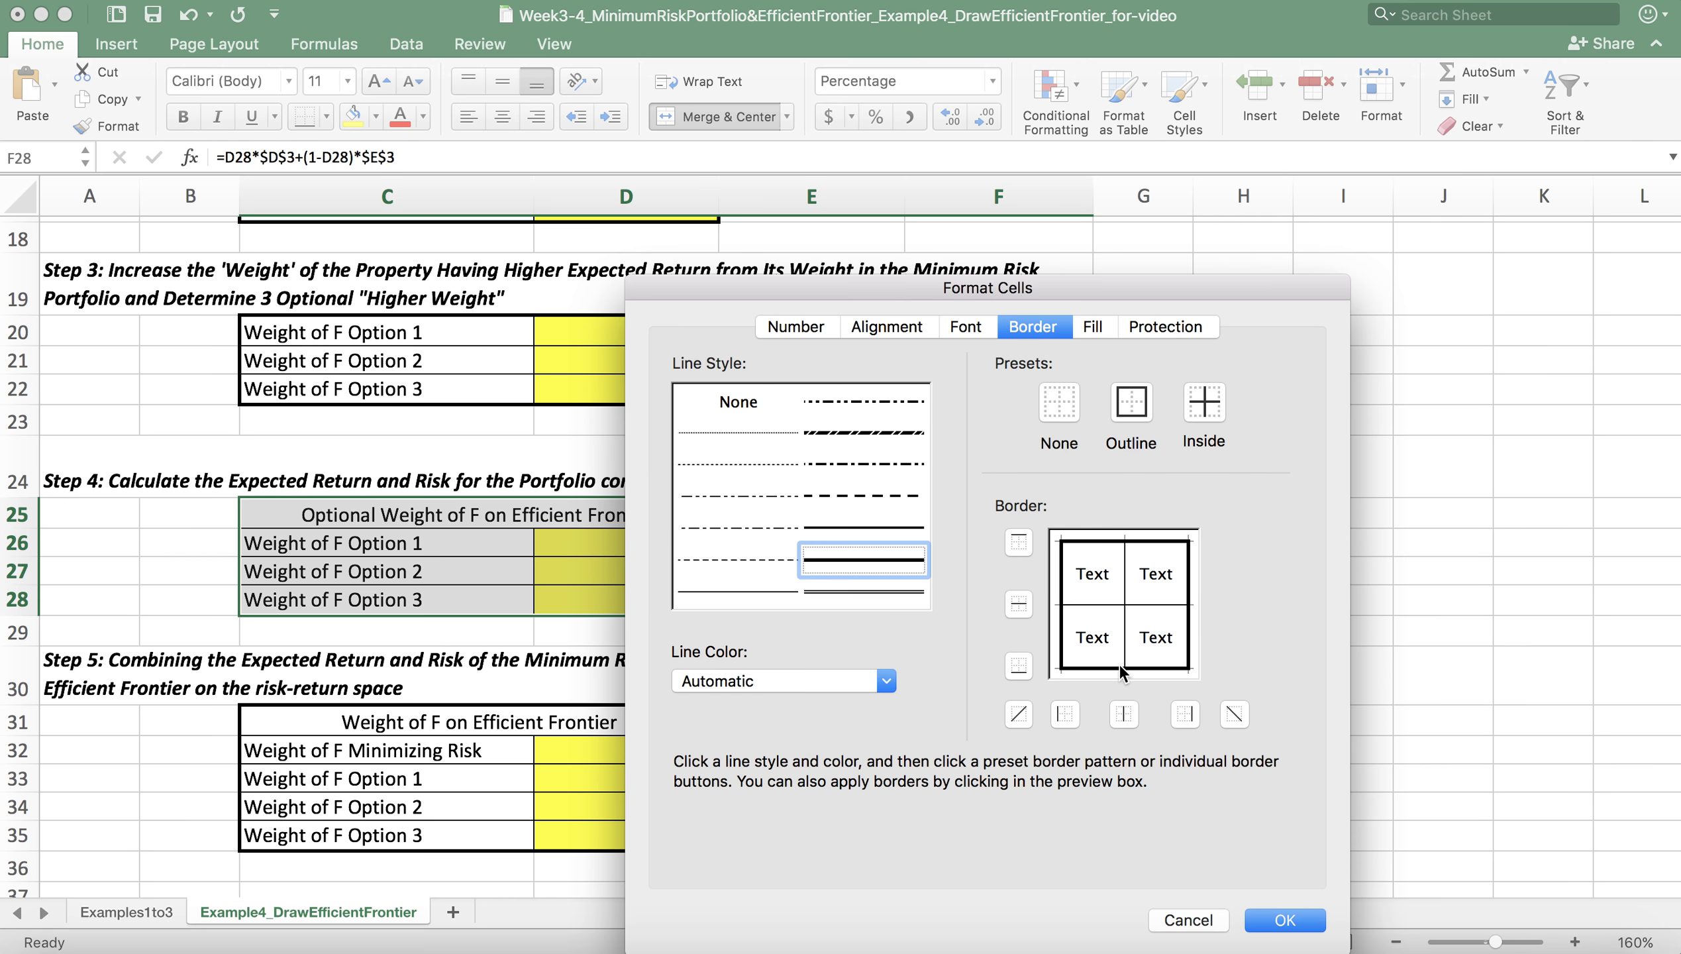
{"action": "left_click", "coordinate": [1283, 917]}
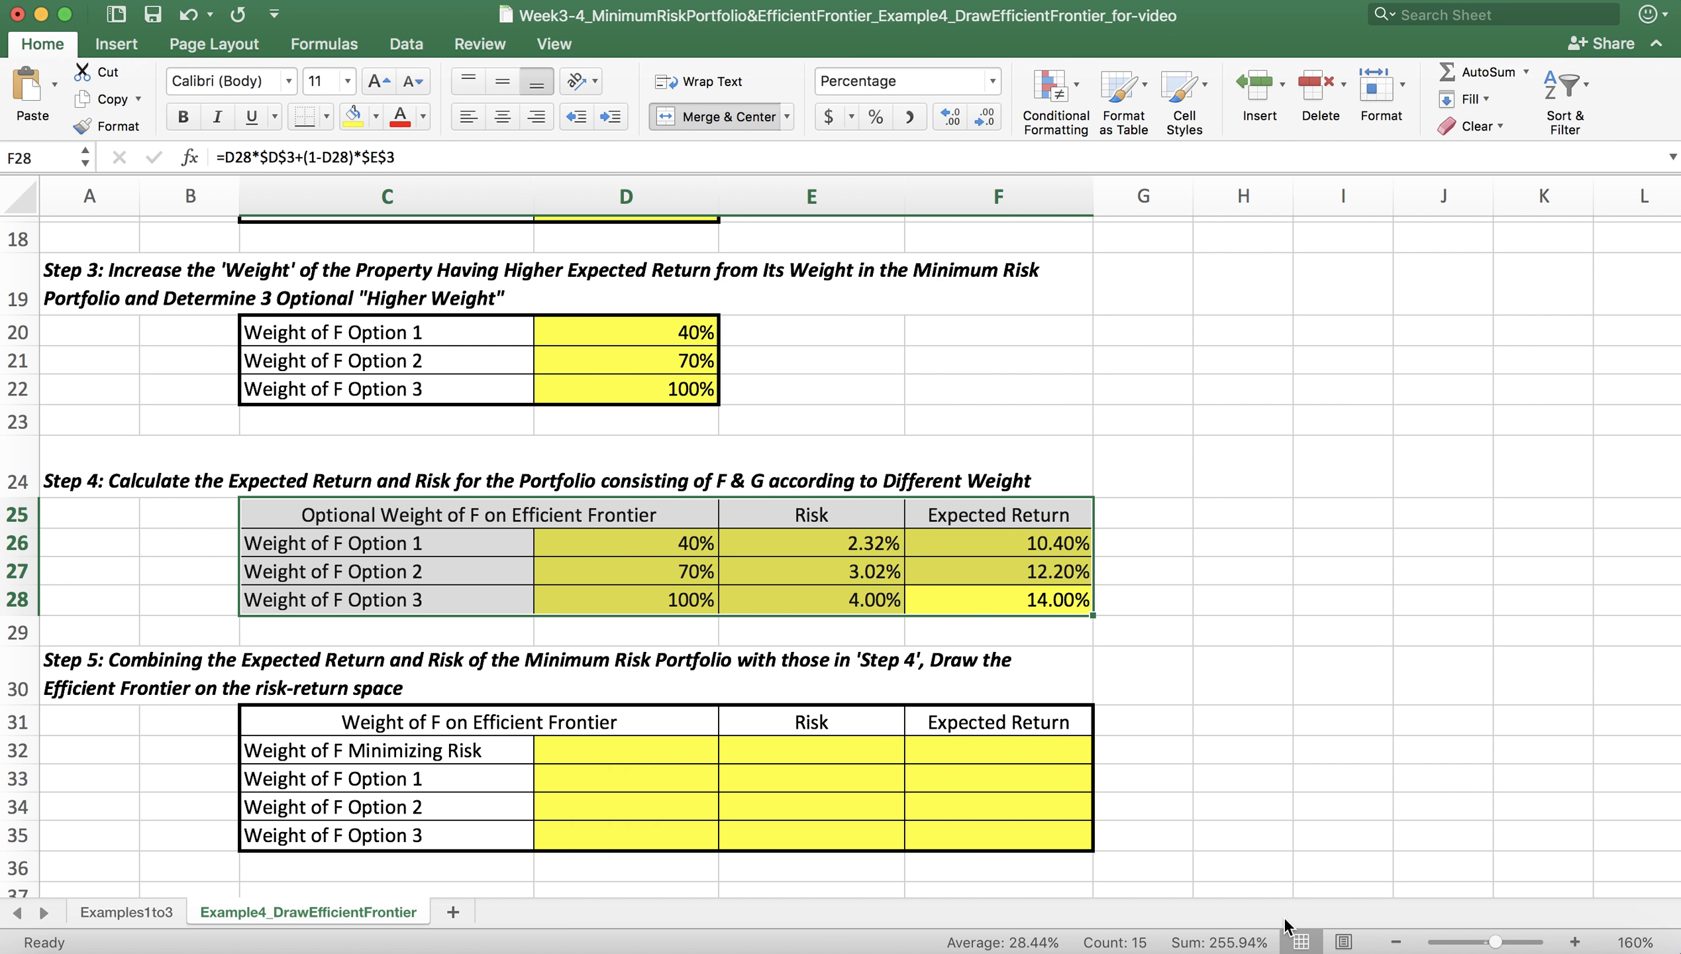
{"action": "left_click", "coordinate": [1163, 561]}
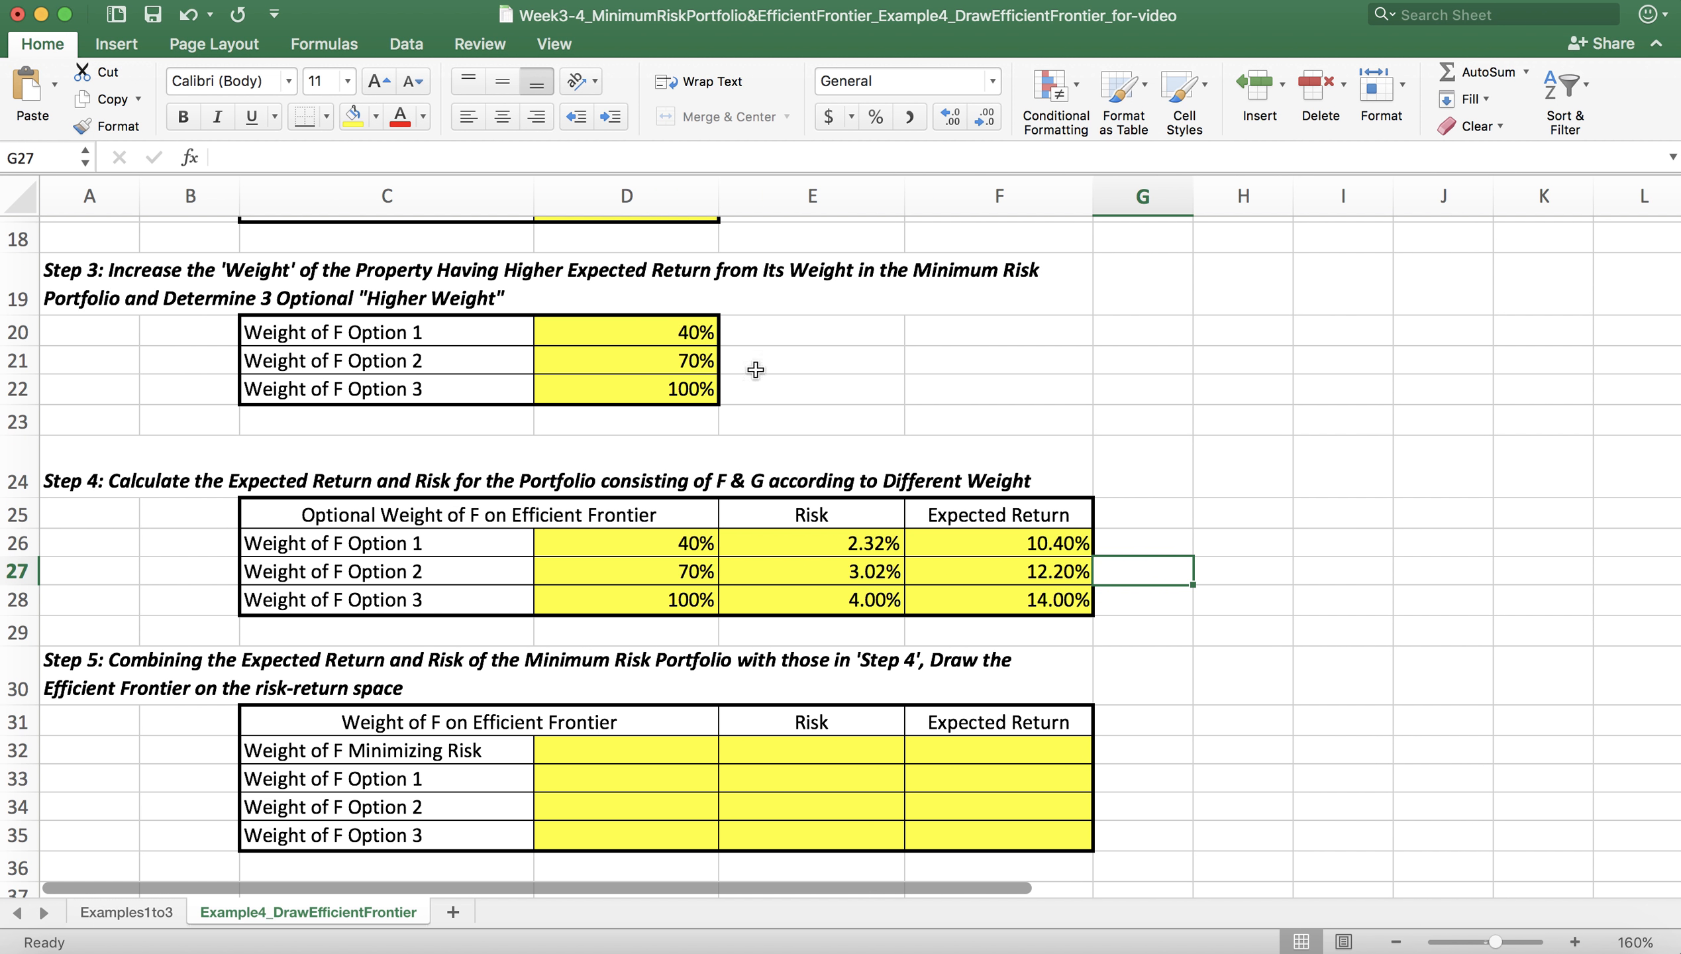
Step: Review the Step 5 efficient frontier table and the earlier results that supply its weights, risks and returns
{"action": "left_click", "coordinate": [1243, 576]}
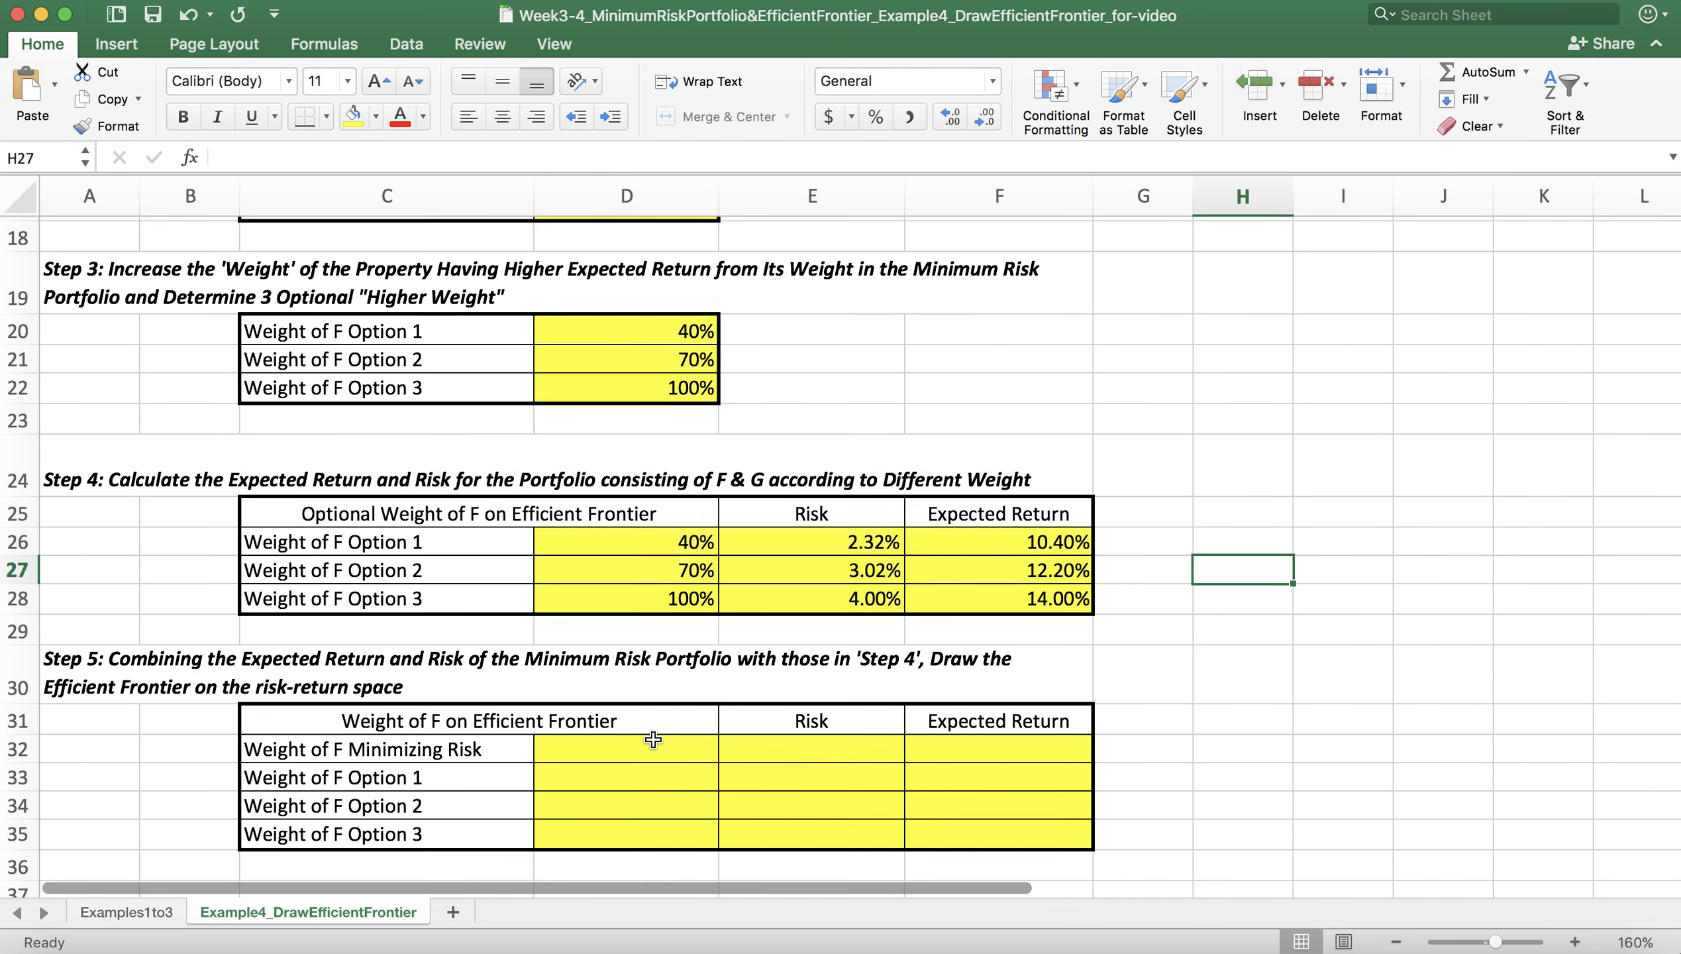
{"action": "scroll", "coordinate": [653, 739], "scroll_direction": "down", "scroll_amount": 1}
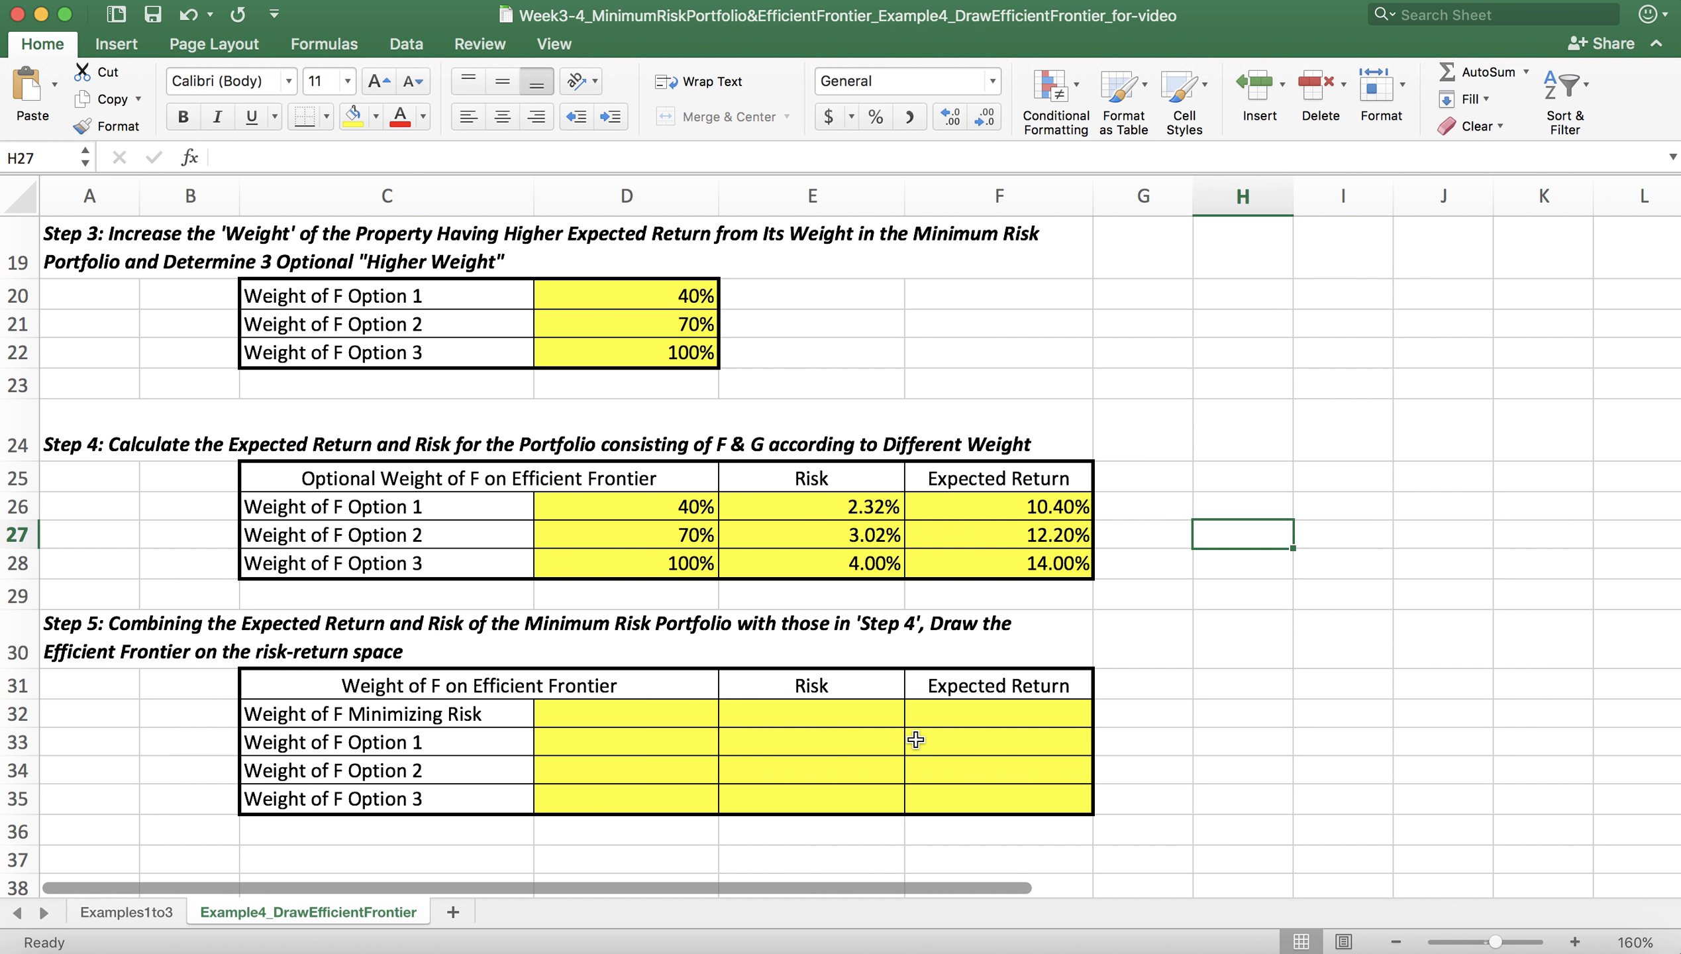
{"action": "scroll", "coordinate": [915, 739], "scroll_direction": "down", "scroll_amount": 2}
{"action": "scroll", "coordinate": [915, 739], "scroll_direction": "up", "scroll_amount": 2}
{"action": "scroll", "coordinate": [725, 311], "scroll_direction": "up", "scroll_amount": 3}
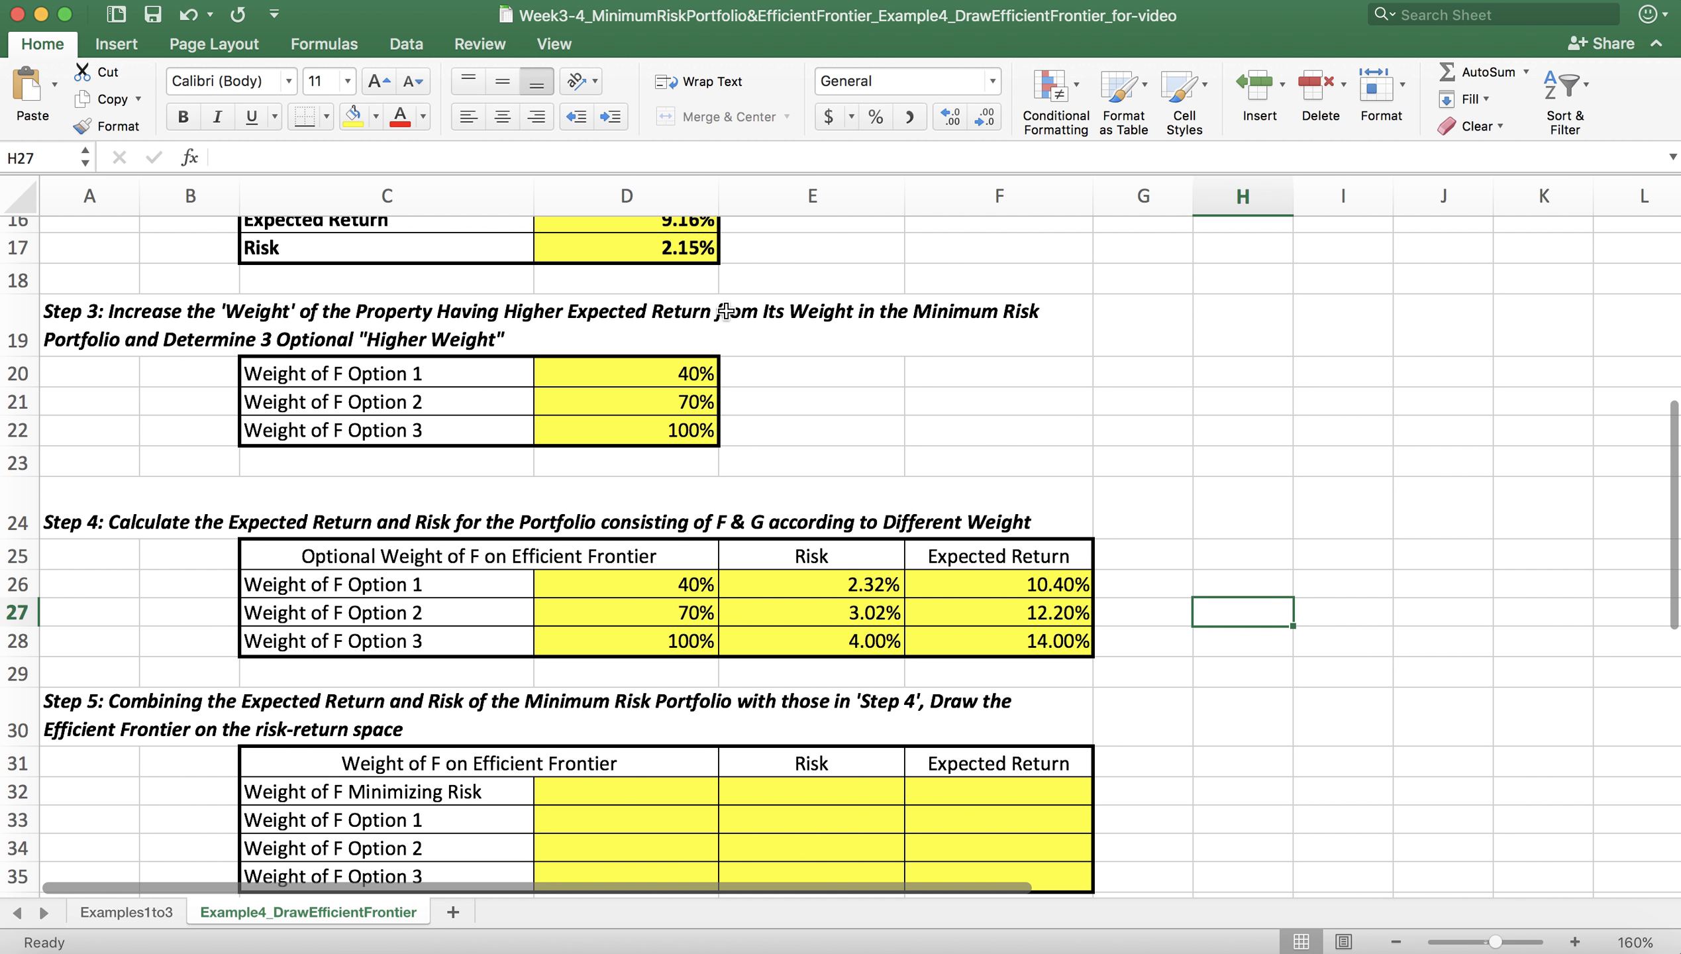
{"action": "scroll", "coordinate": [725, 310], "scroll_direction": "down", "scroll_amount": 5}
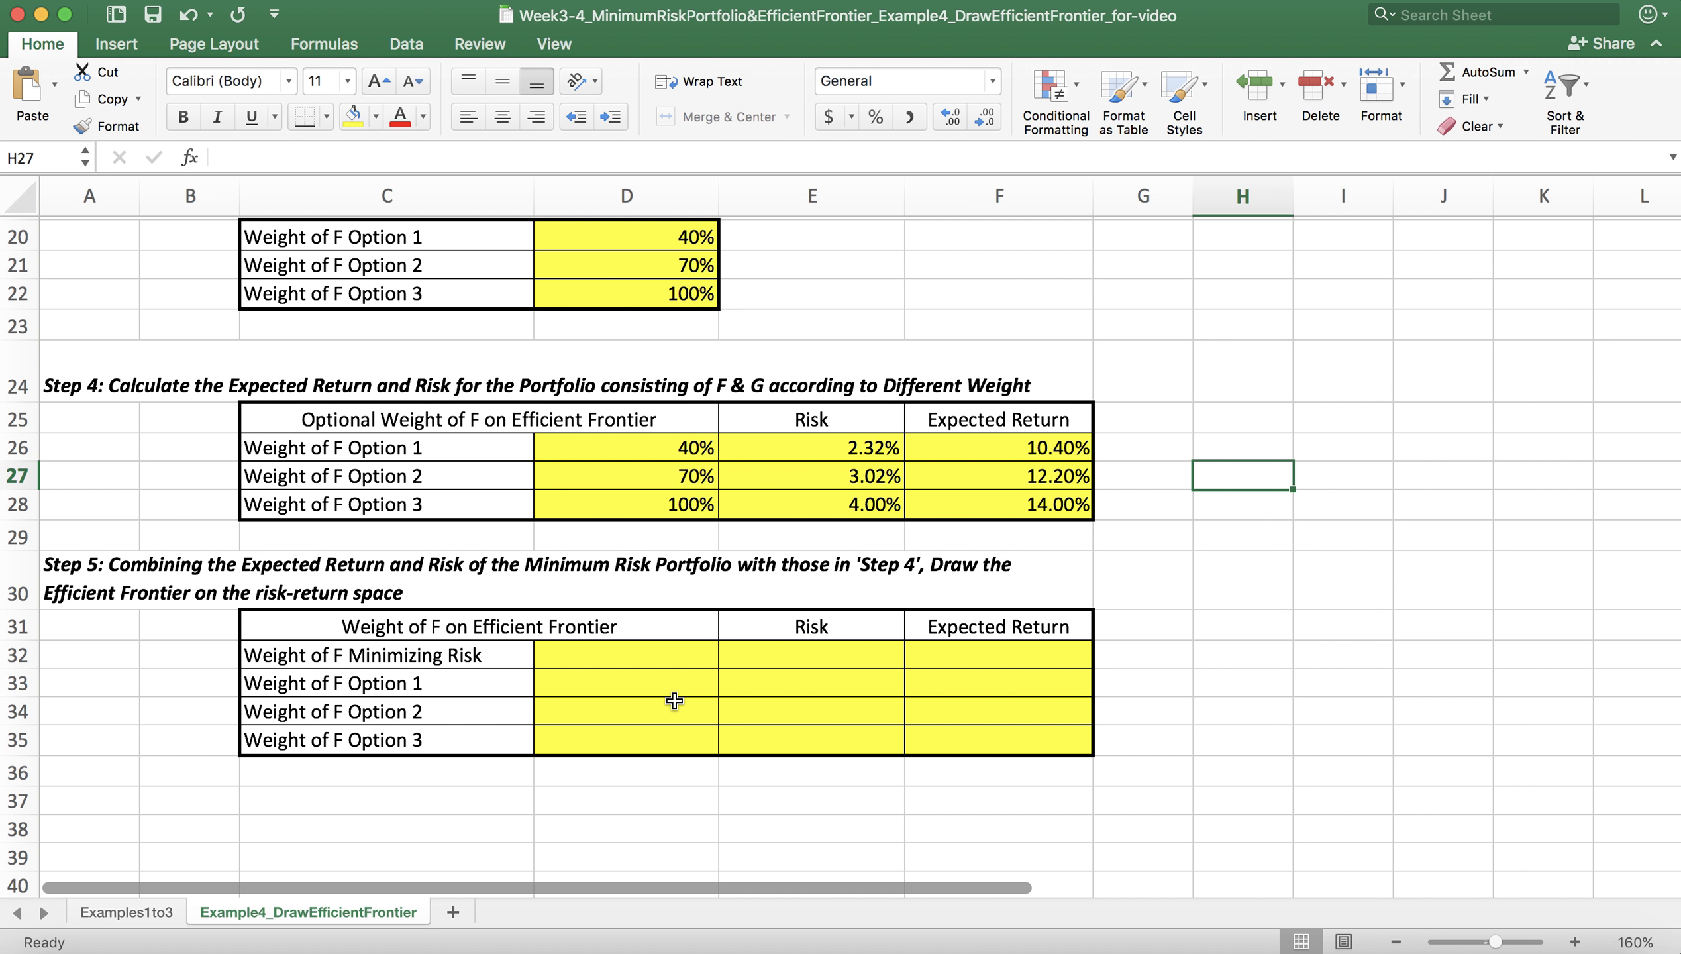
Step: Link the weight of F minimizing risk in D32 of the Step 5 table to the Step 1 result with =D11
{"action": "left_click", "coordinate": [674, 657]}
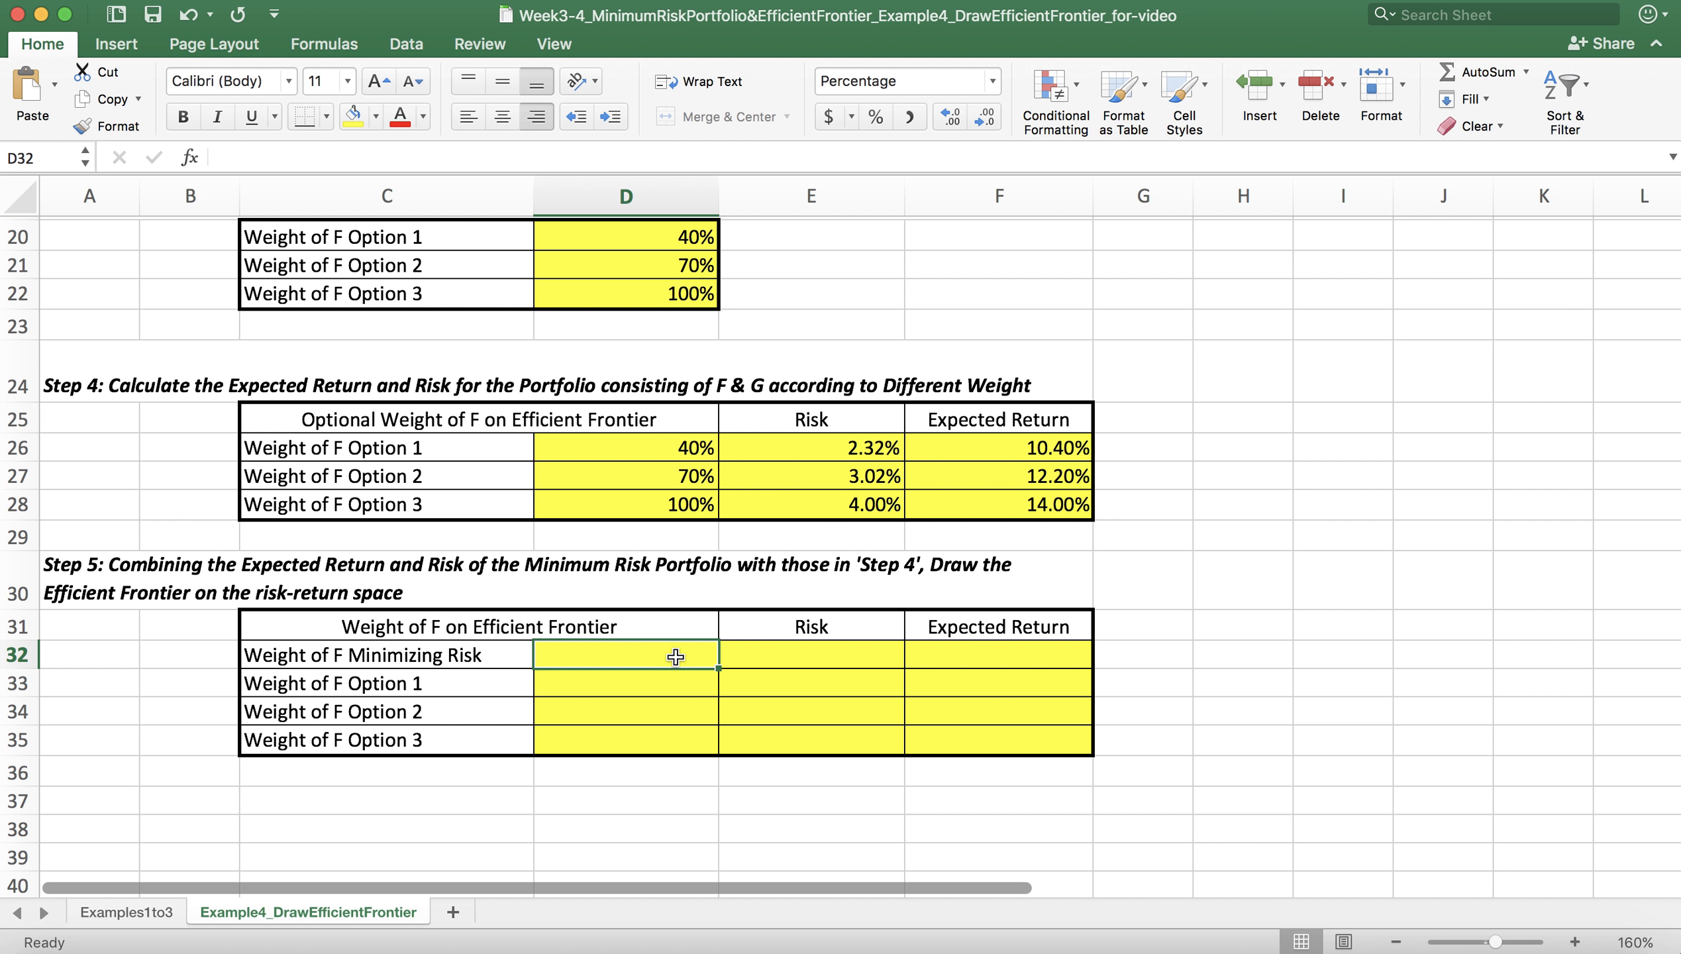
{"action": "scroll", "coordinate": [674, 657], "scroll_direction": "up", "scroll_amount": 5}
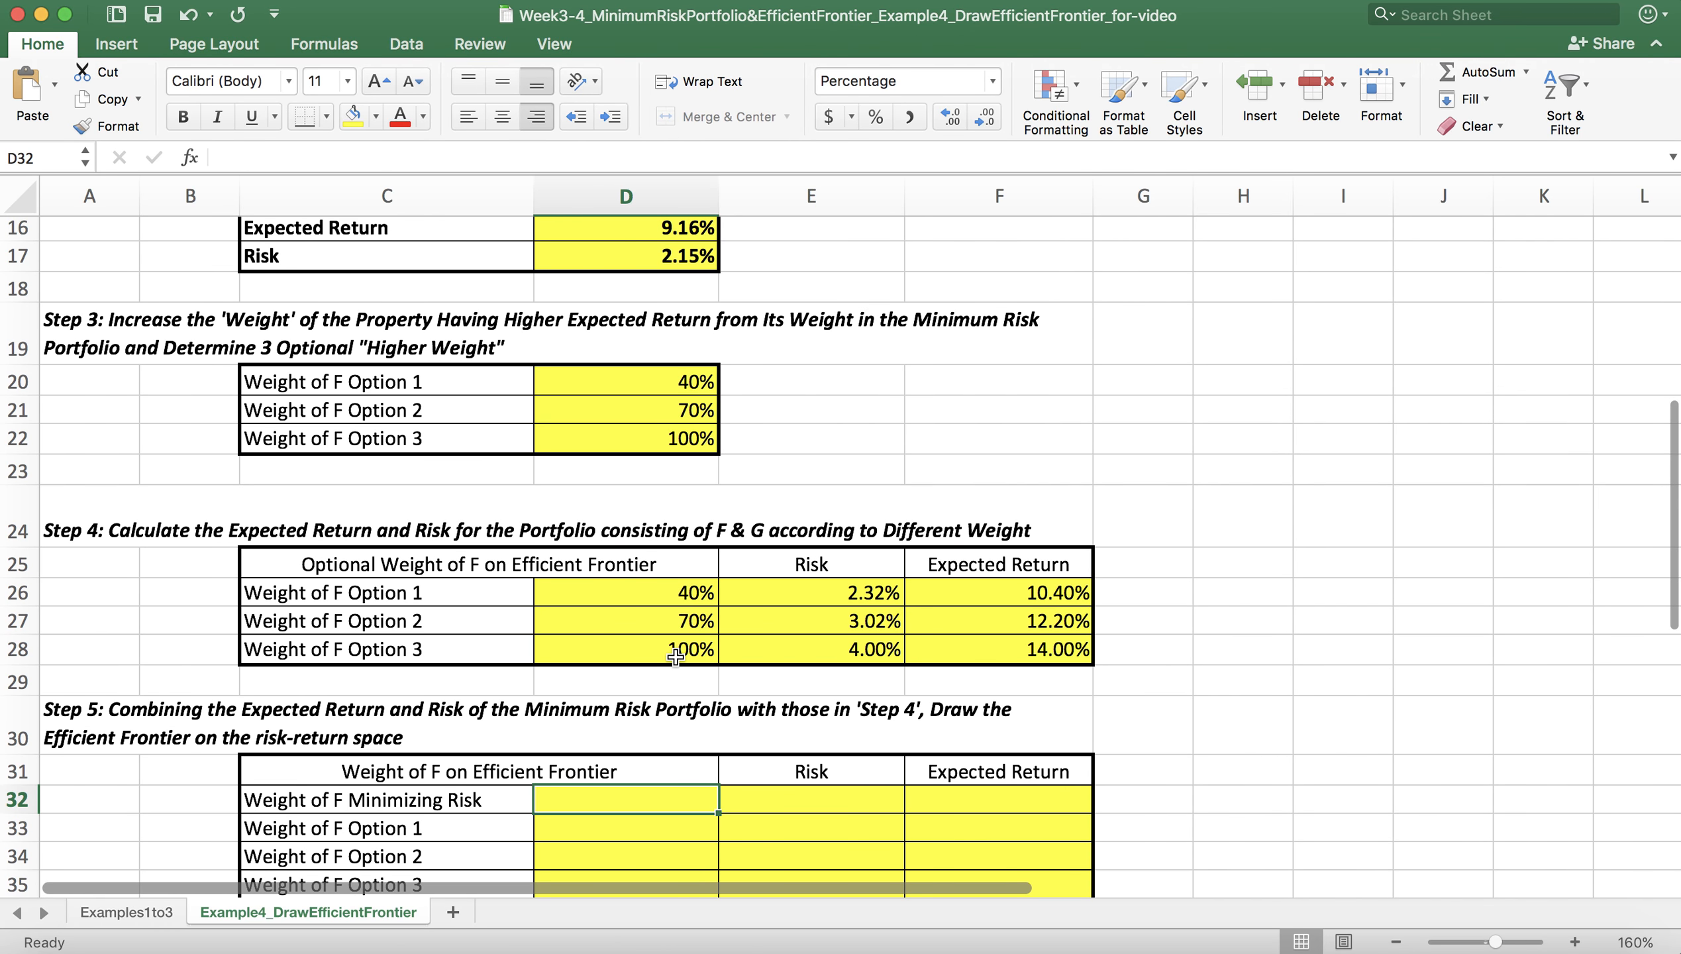
{"action": "scroll", "coordinate": [675, 657], "scroll_direction": "up", "scroll_amount": 8}
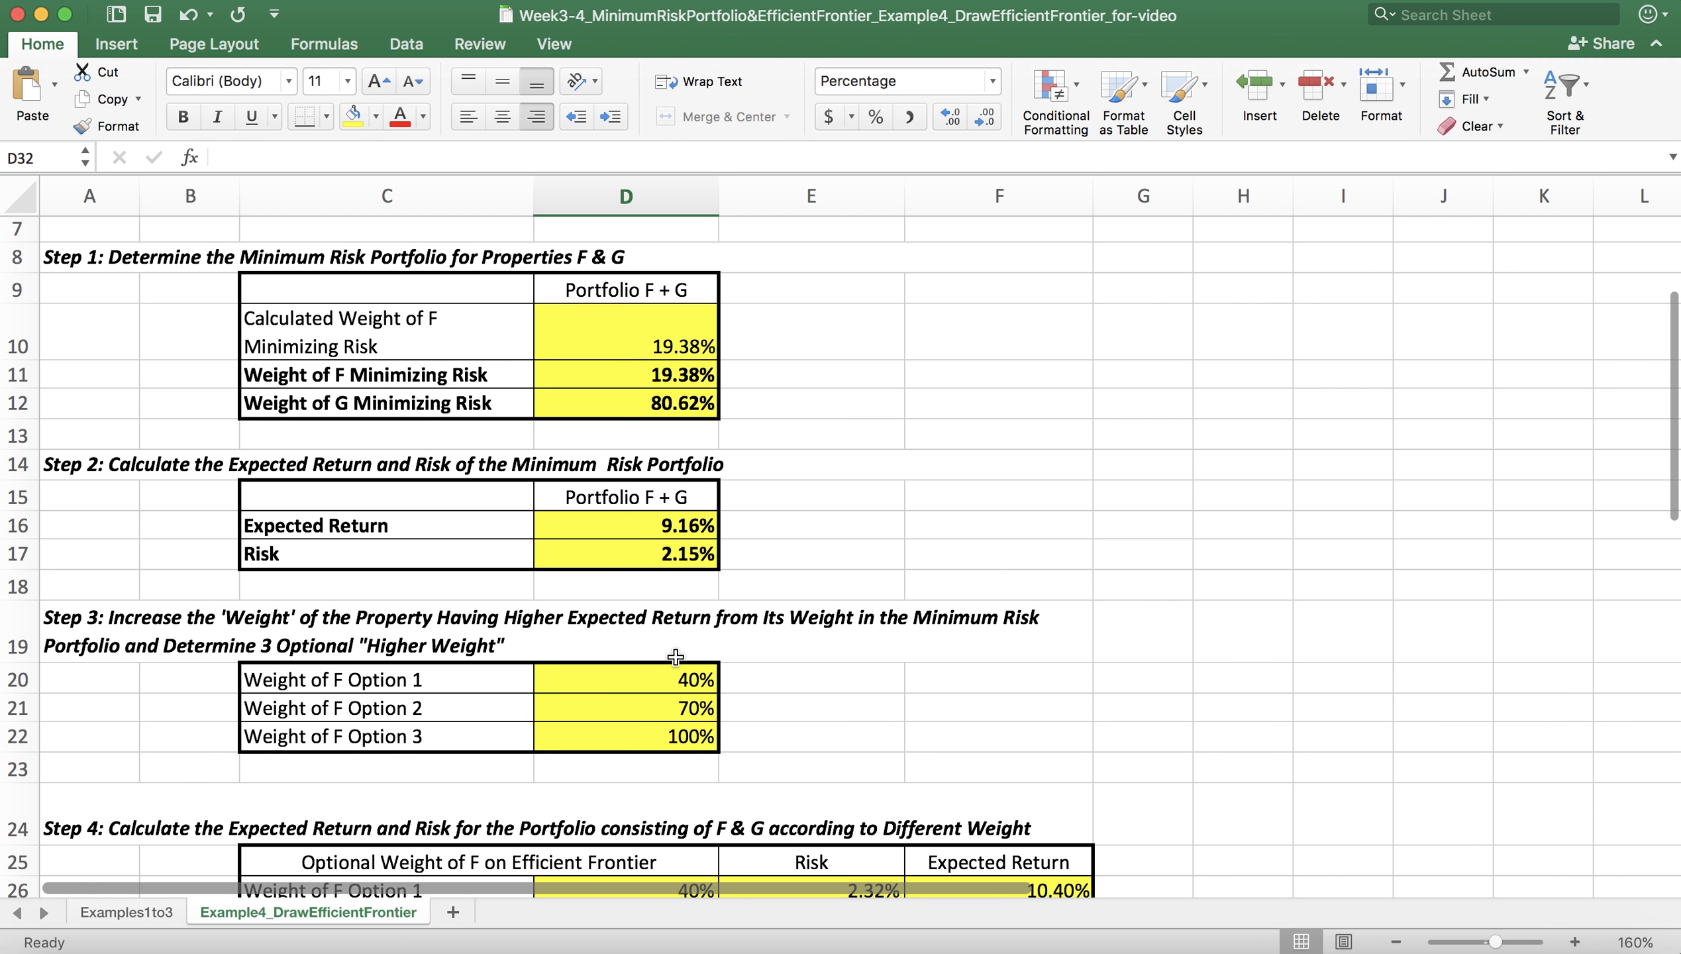
{"action": "scroll", "coordinate": [675, 657], "scroll_direction": "down", "scroll_amount": 15}
{"action": "scroll", "coordinate": [675, 657], "scroll_direction": "up", "scroll_amount": 2}
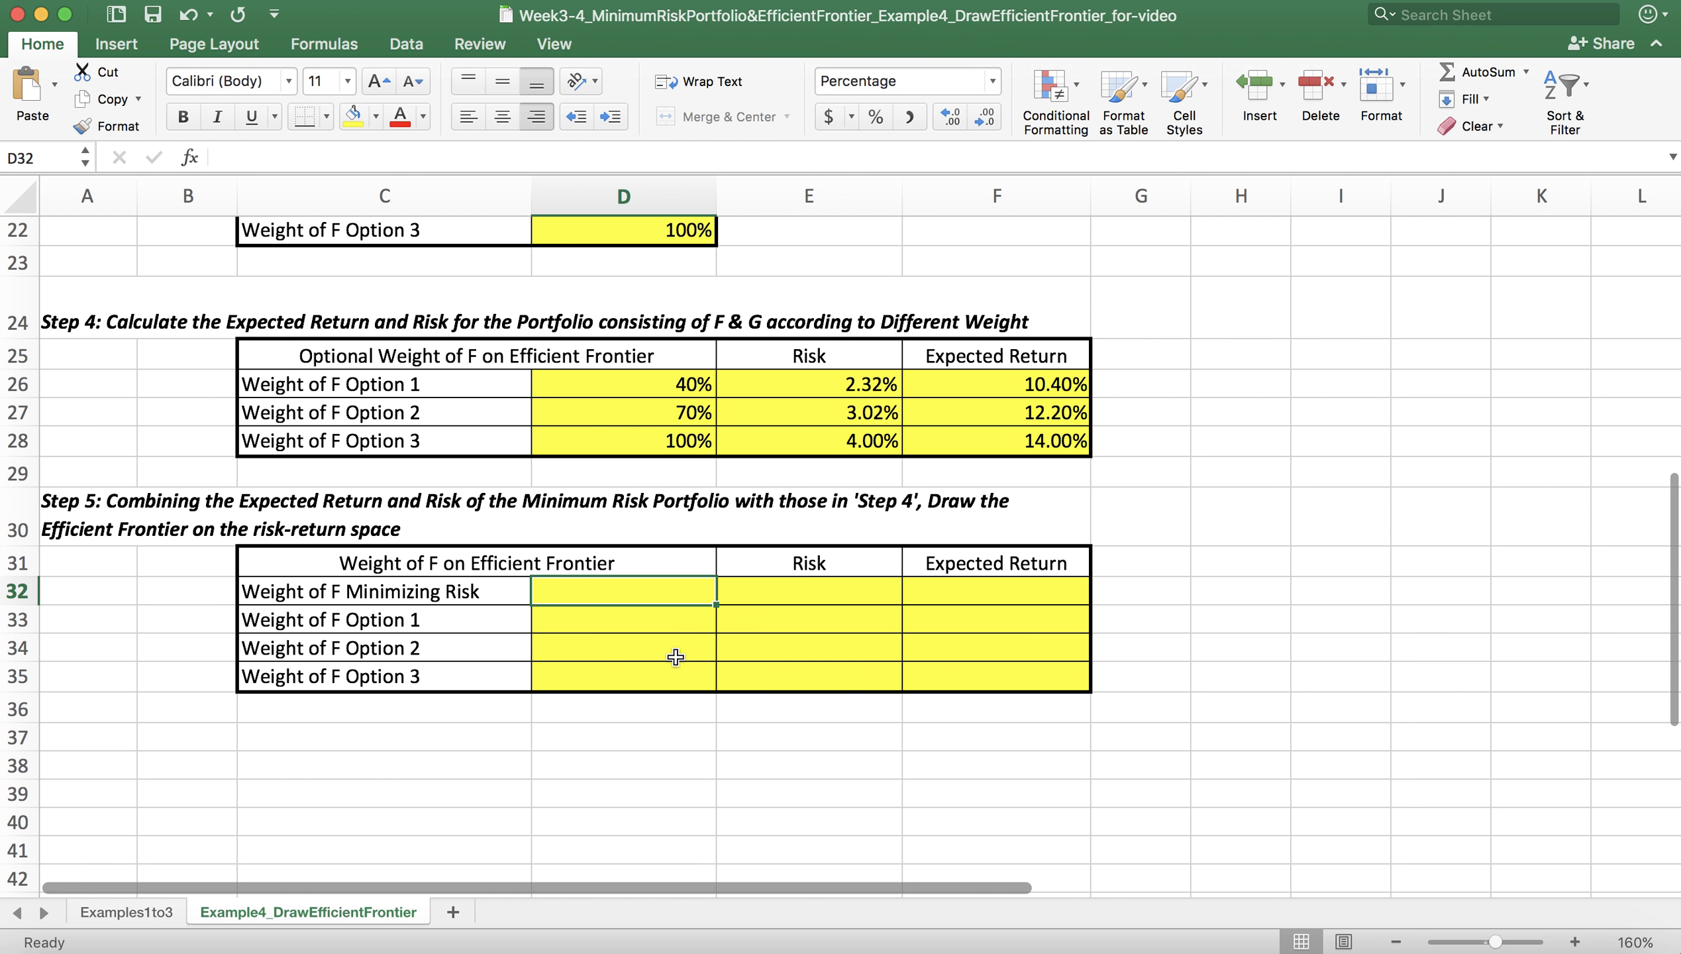
{"action": "type", "text": "="}
{"action": "scroll", "coordinate": [675, 657], "scroll_direction": "up", "scroll_amount": 15}
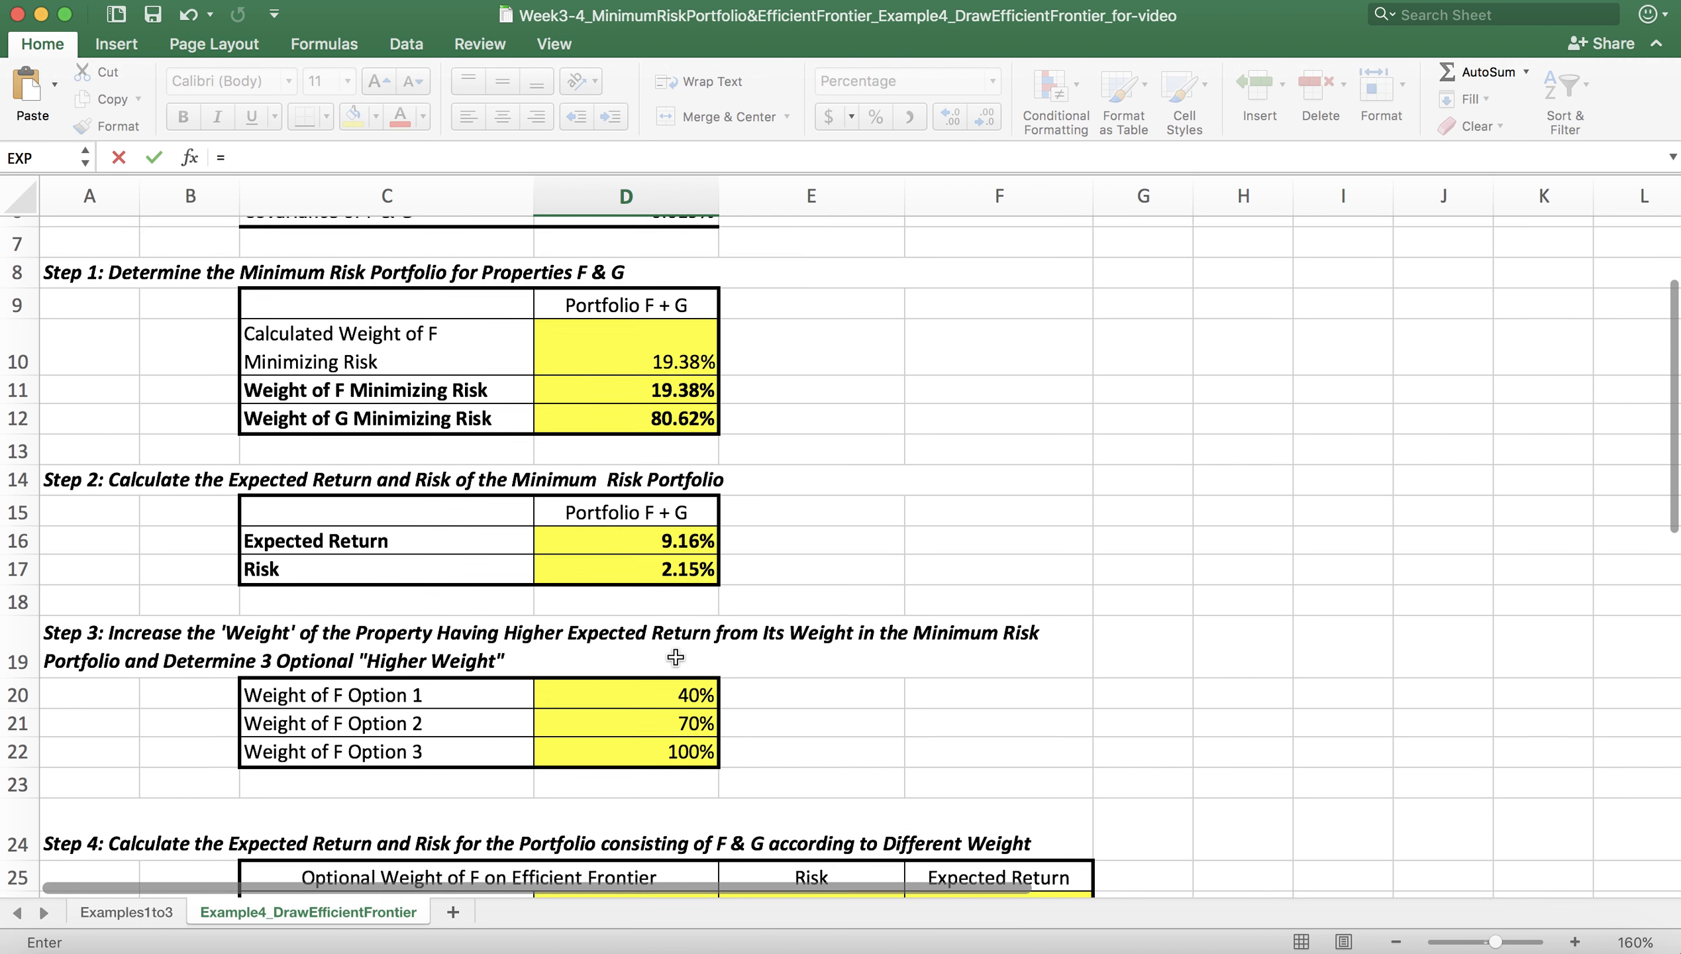
{"action": "left_click", "coordinate": [679, 391]}
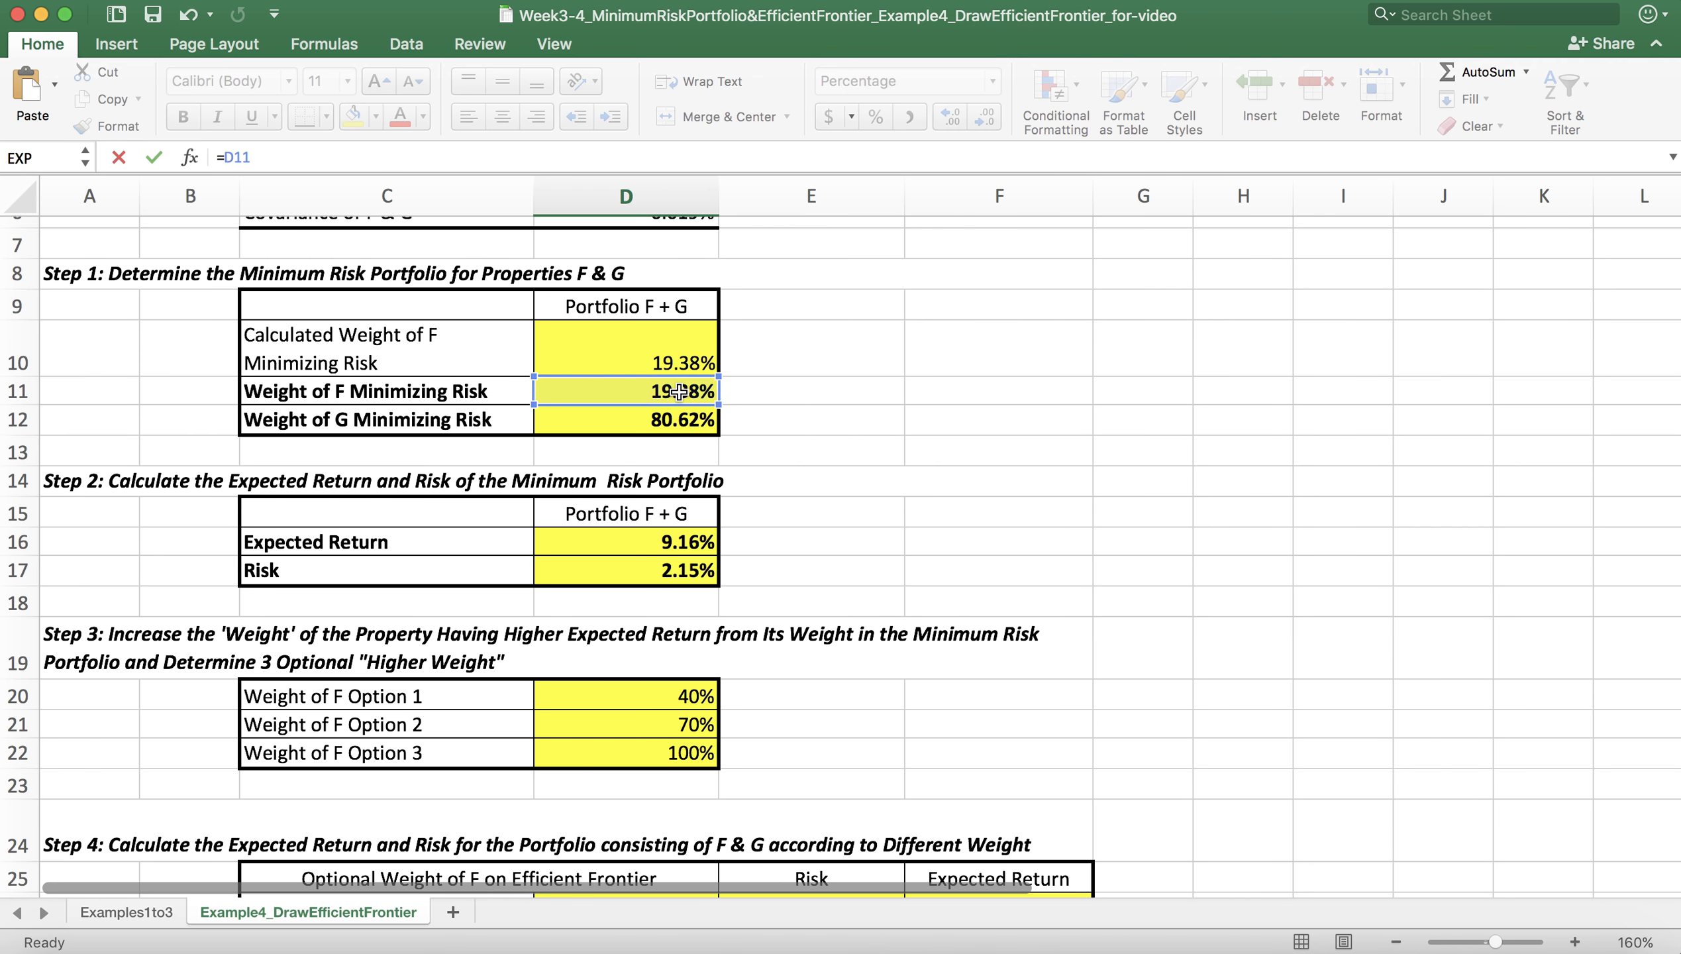
{"action": "key", "text": "Return"}
{"action": "scroll", "coordinate": [703, 502], "scroll_direction": "down", "scroll_amount": 5}
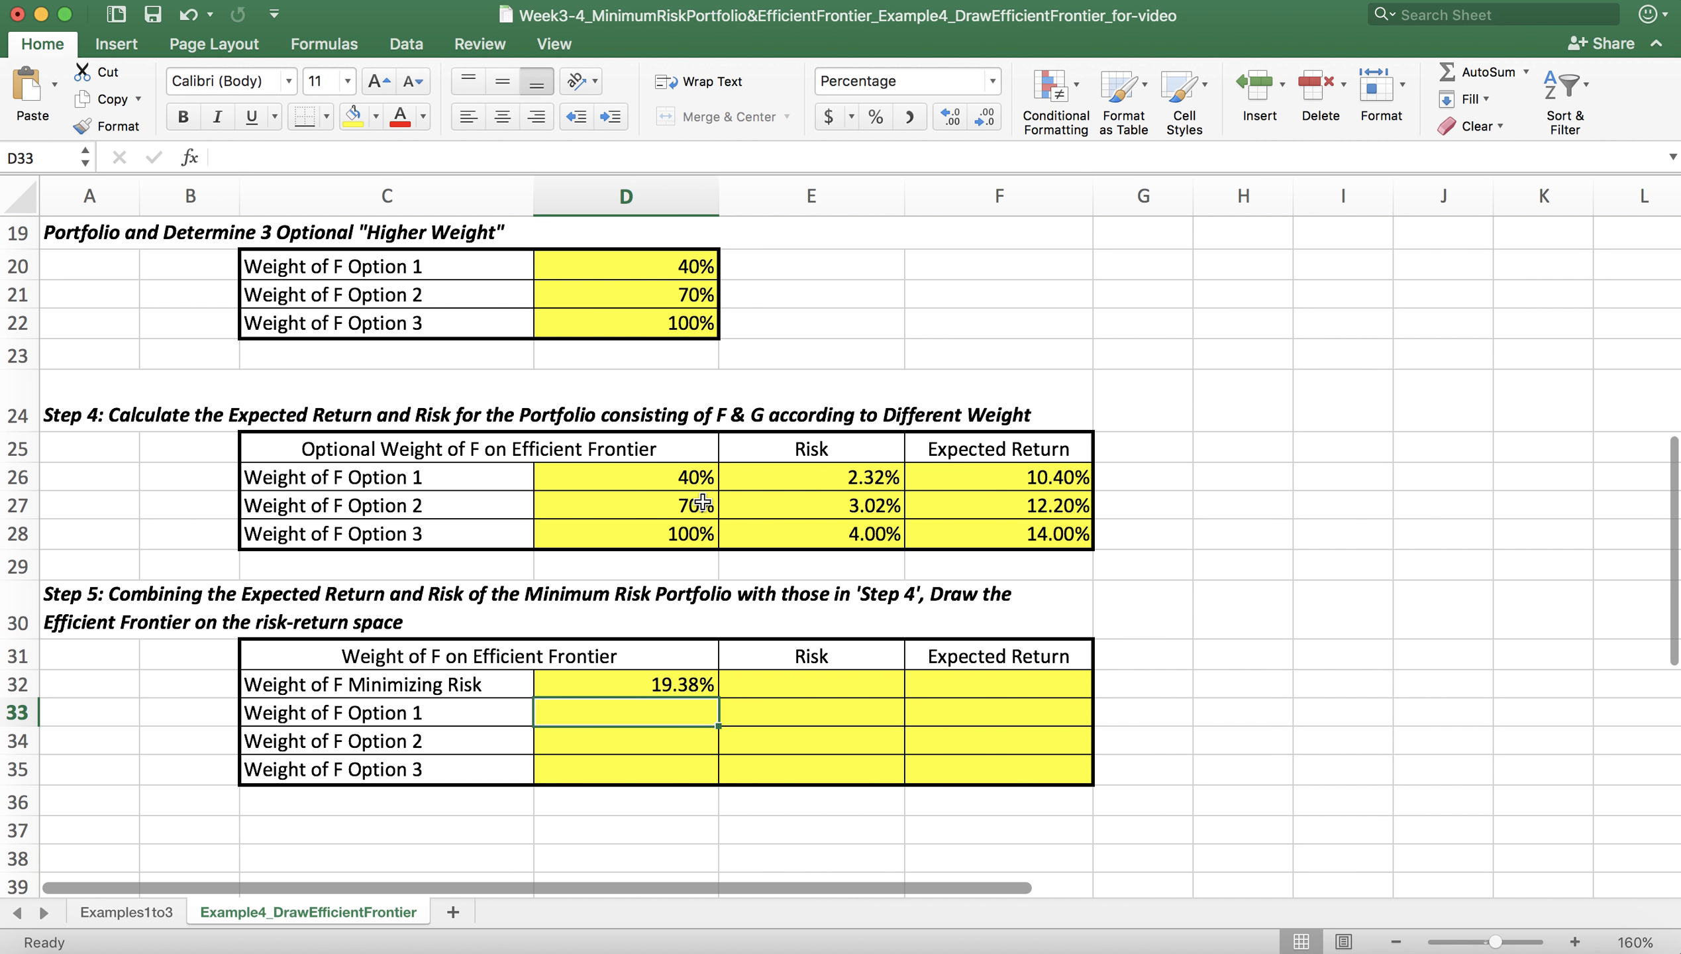
Step: Link the three Option weights in D33:D35 of the Step 5 table to the Step 4 weights in D26:D28
{"action": "type", "text": "="}
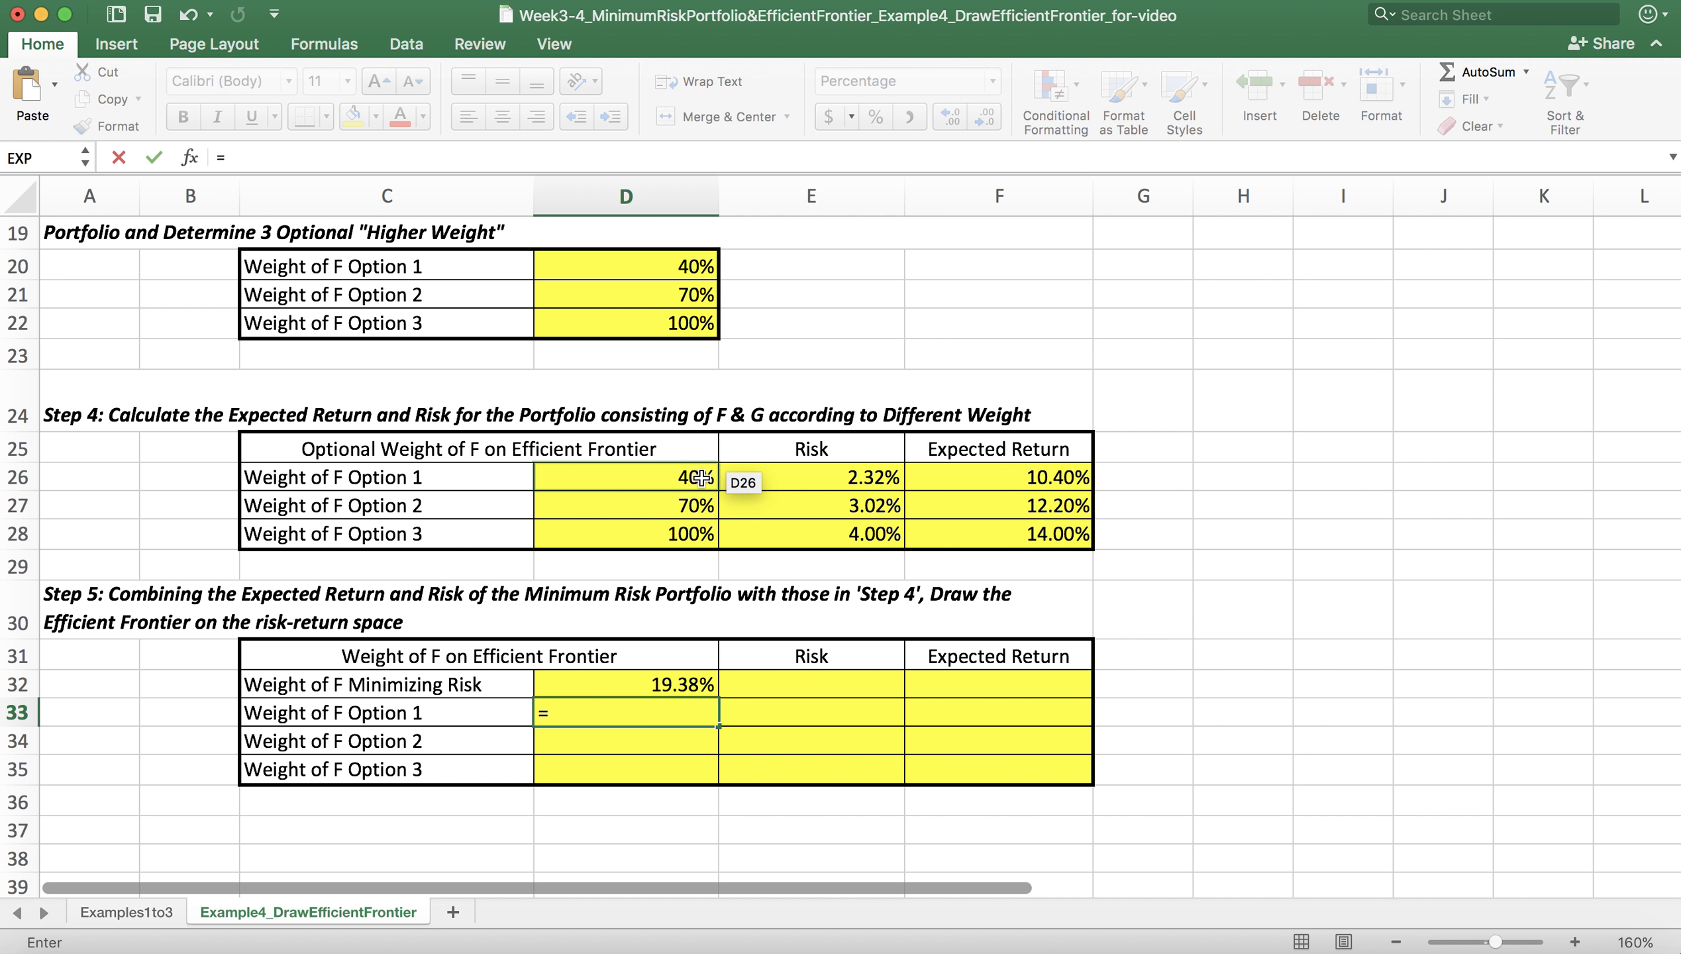
{"action": "left_click", "coordinate": [701, 477]}
{"action": "key", "text": "Return"}
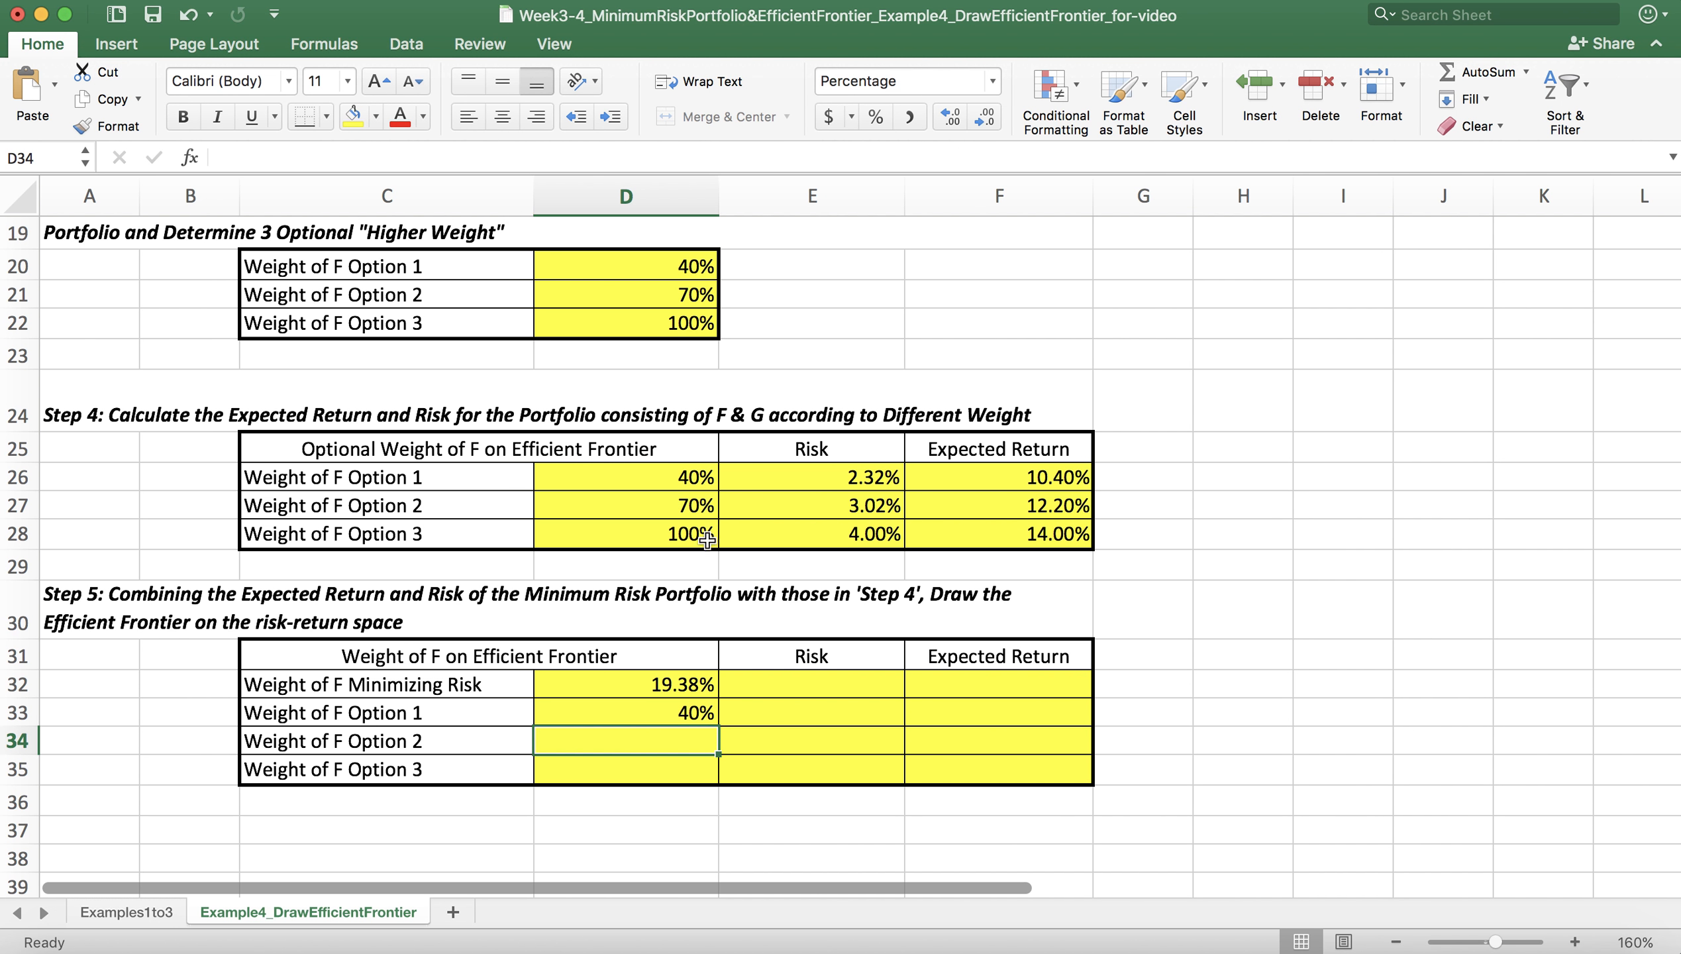
{"action": "type", "text": "="}
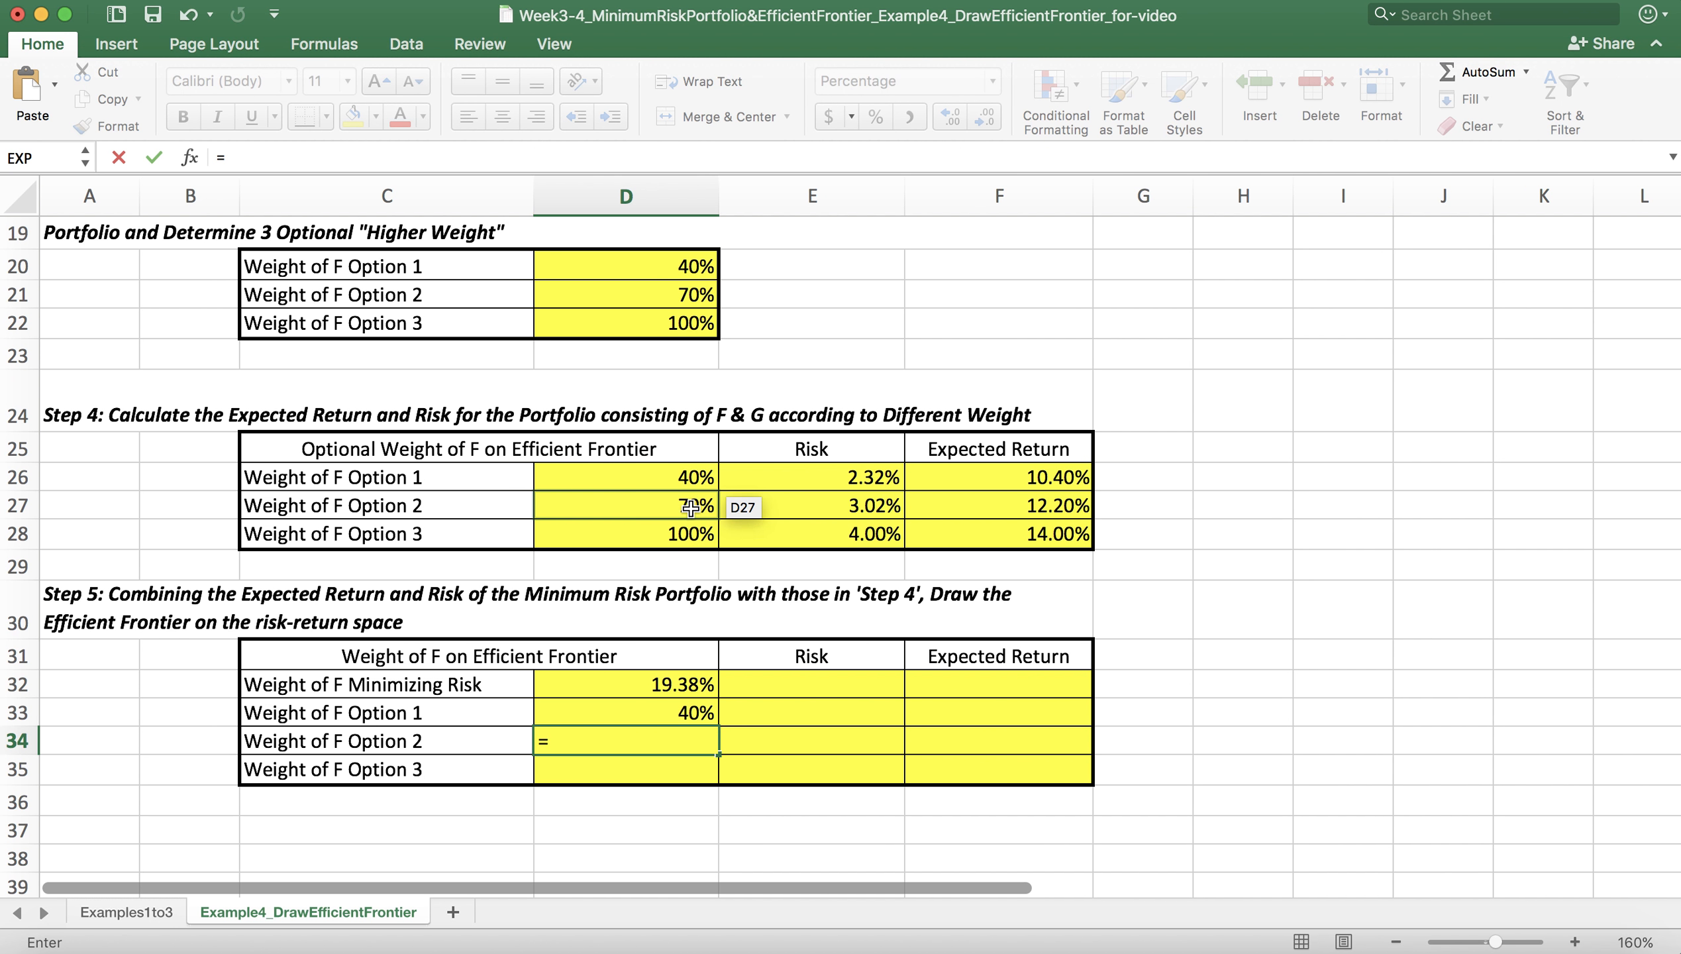
{"action": "left_click", "coordinate": [690, 507]}
{"action": "key", "text": "Return"}
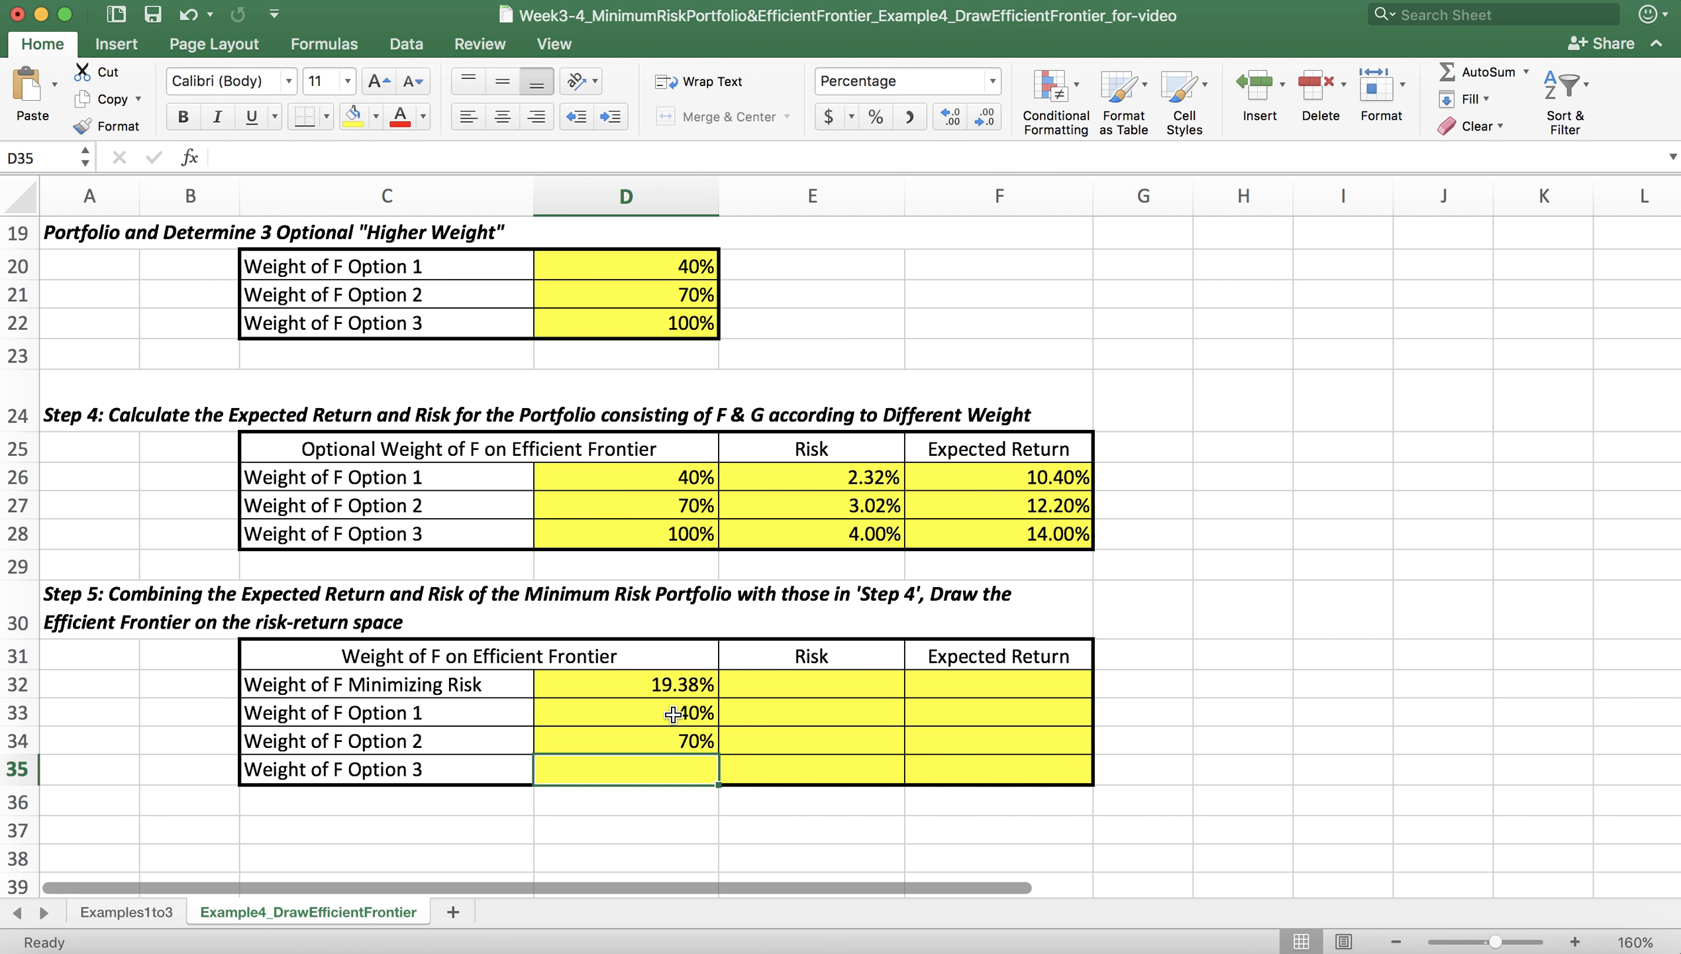
{"action": "type", "text": "="}
{"action": "left_click", "coordinate": [686, 534]}
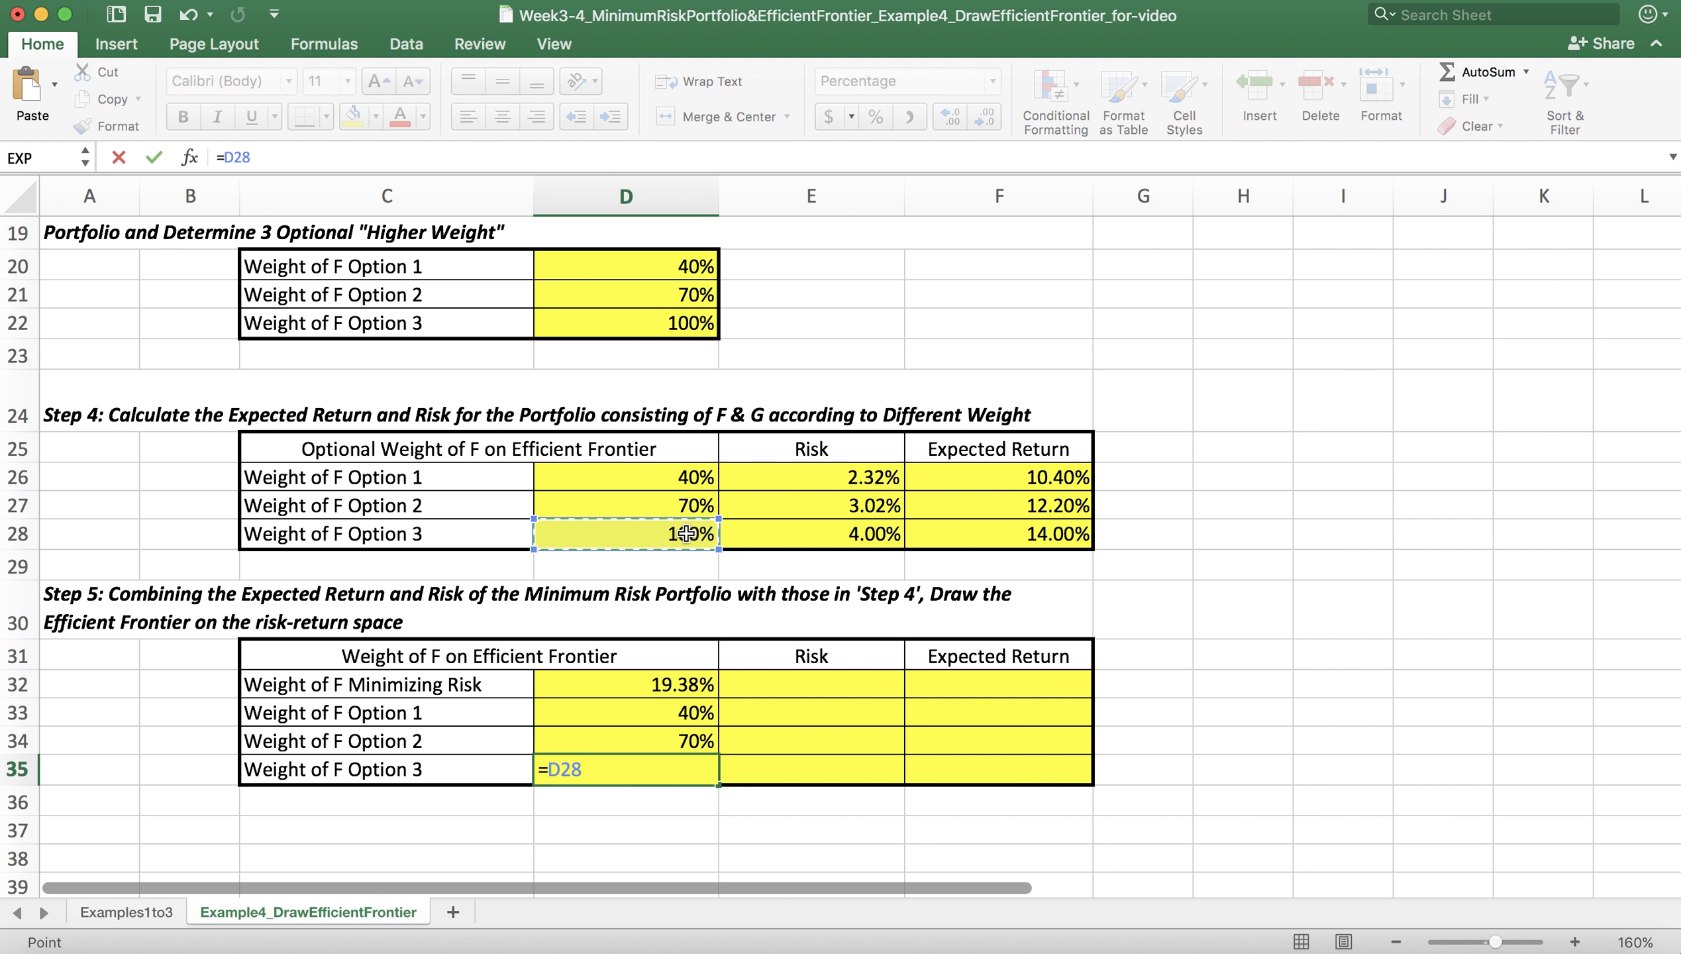
{"action": "key", "text": "Return"}
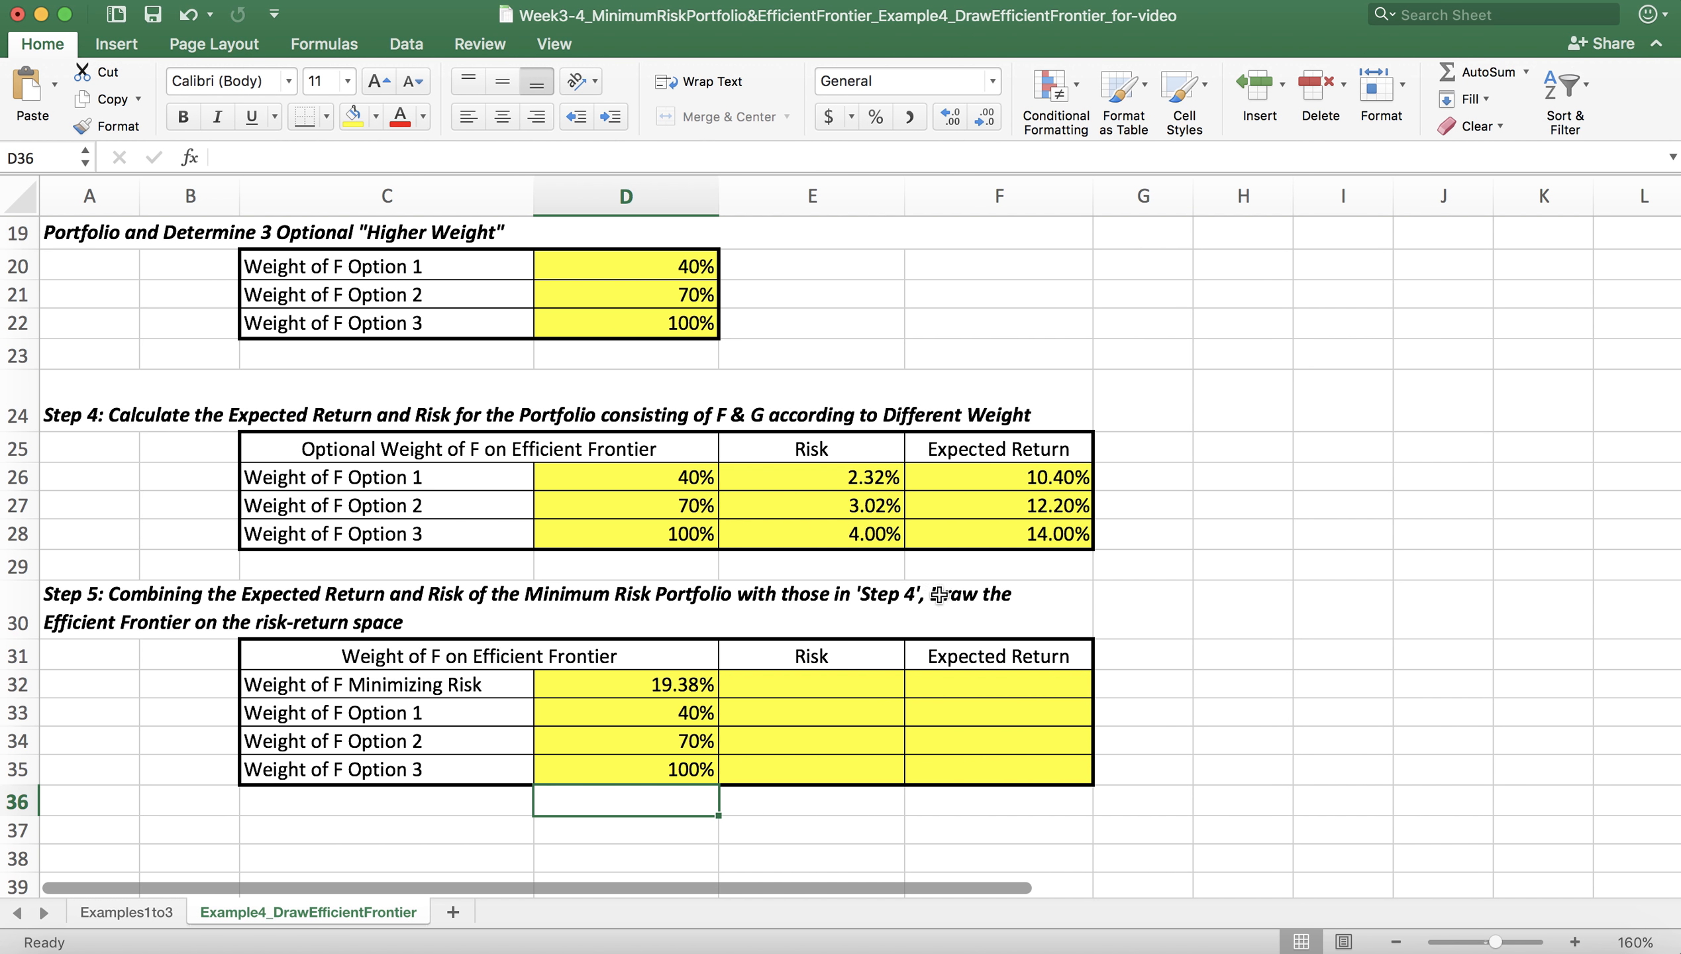
Step: Link the risk of the minimum risk portfolio in E32 to the Step 2 risk with =D17
{"action": "left_click", "coordinate": [846, 689]}
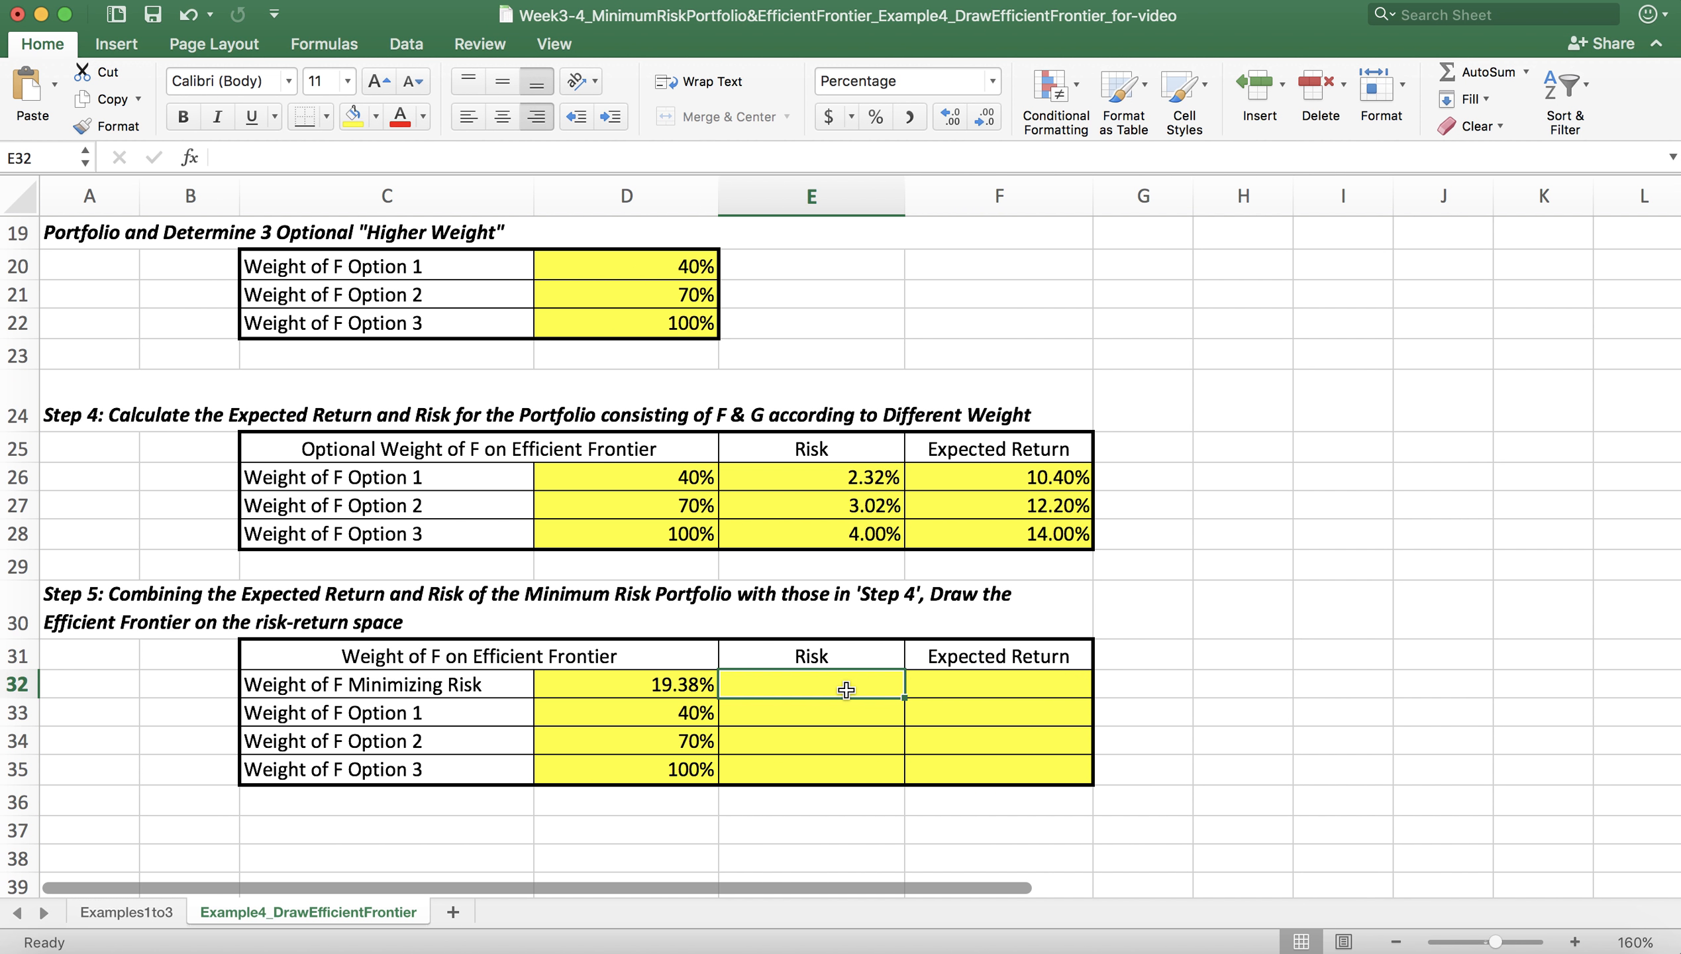
{"action": "type", "text": "="}
{"action": "scroll", "coordinate": [770, 490], "scroll_direction": "up", "scroll_amount": 5}
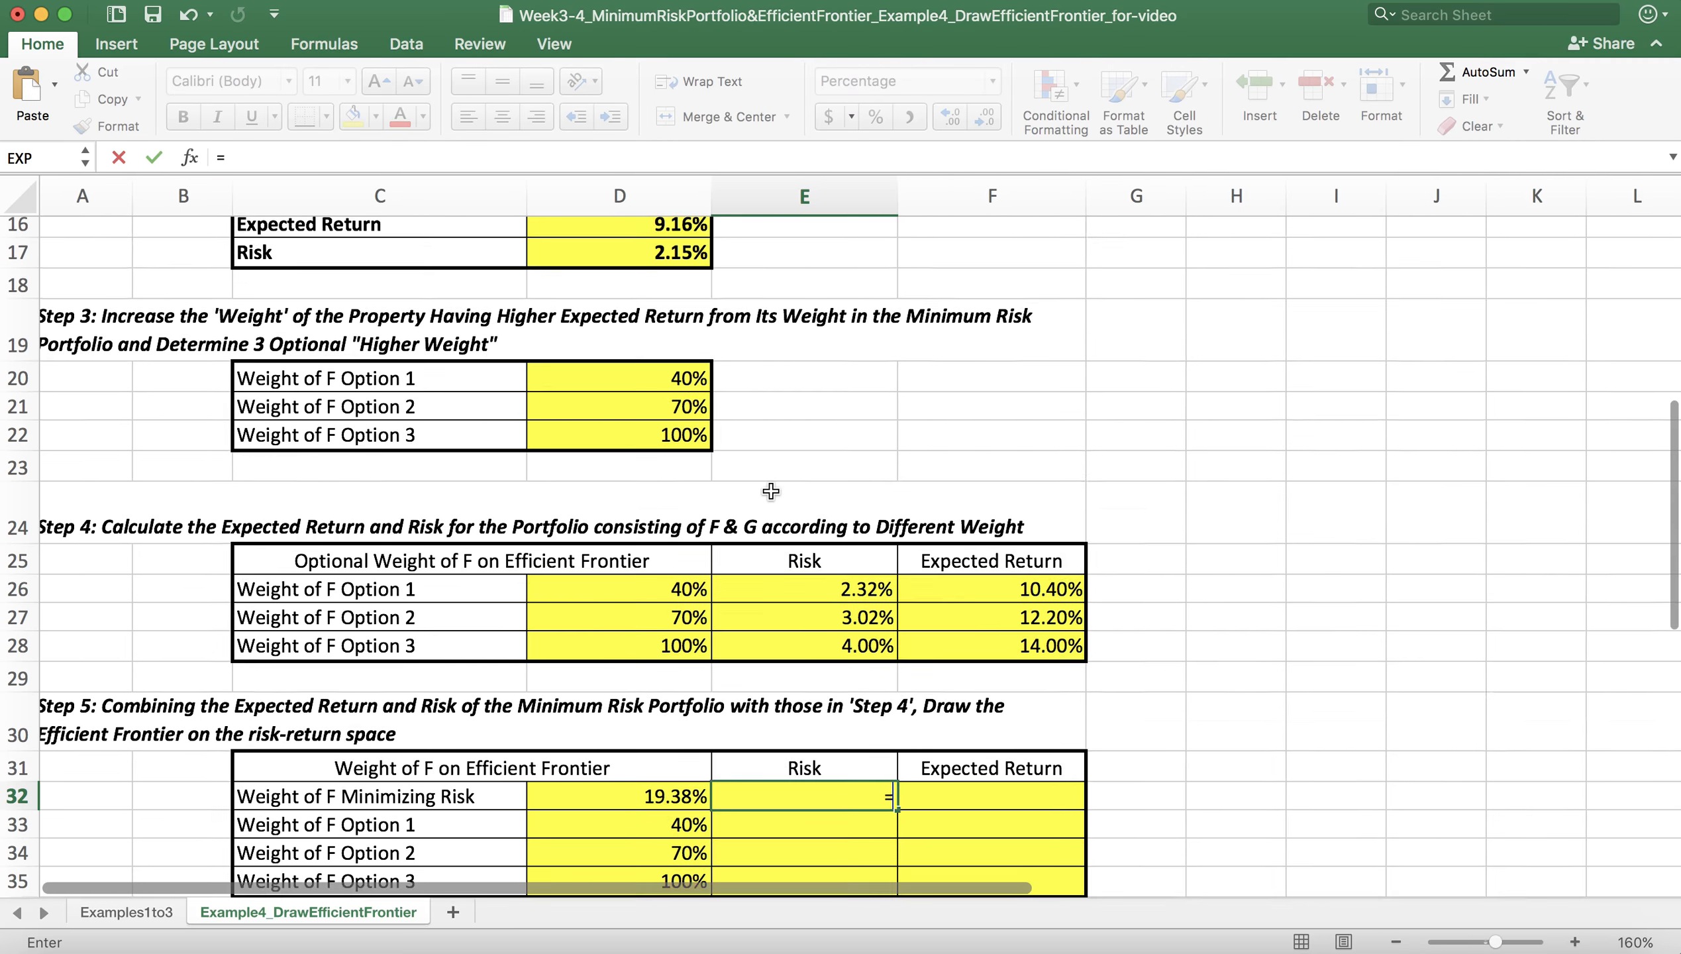
{"action": "left_click", "coordinate": [698, 379]}
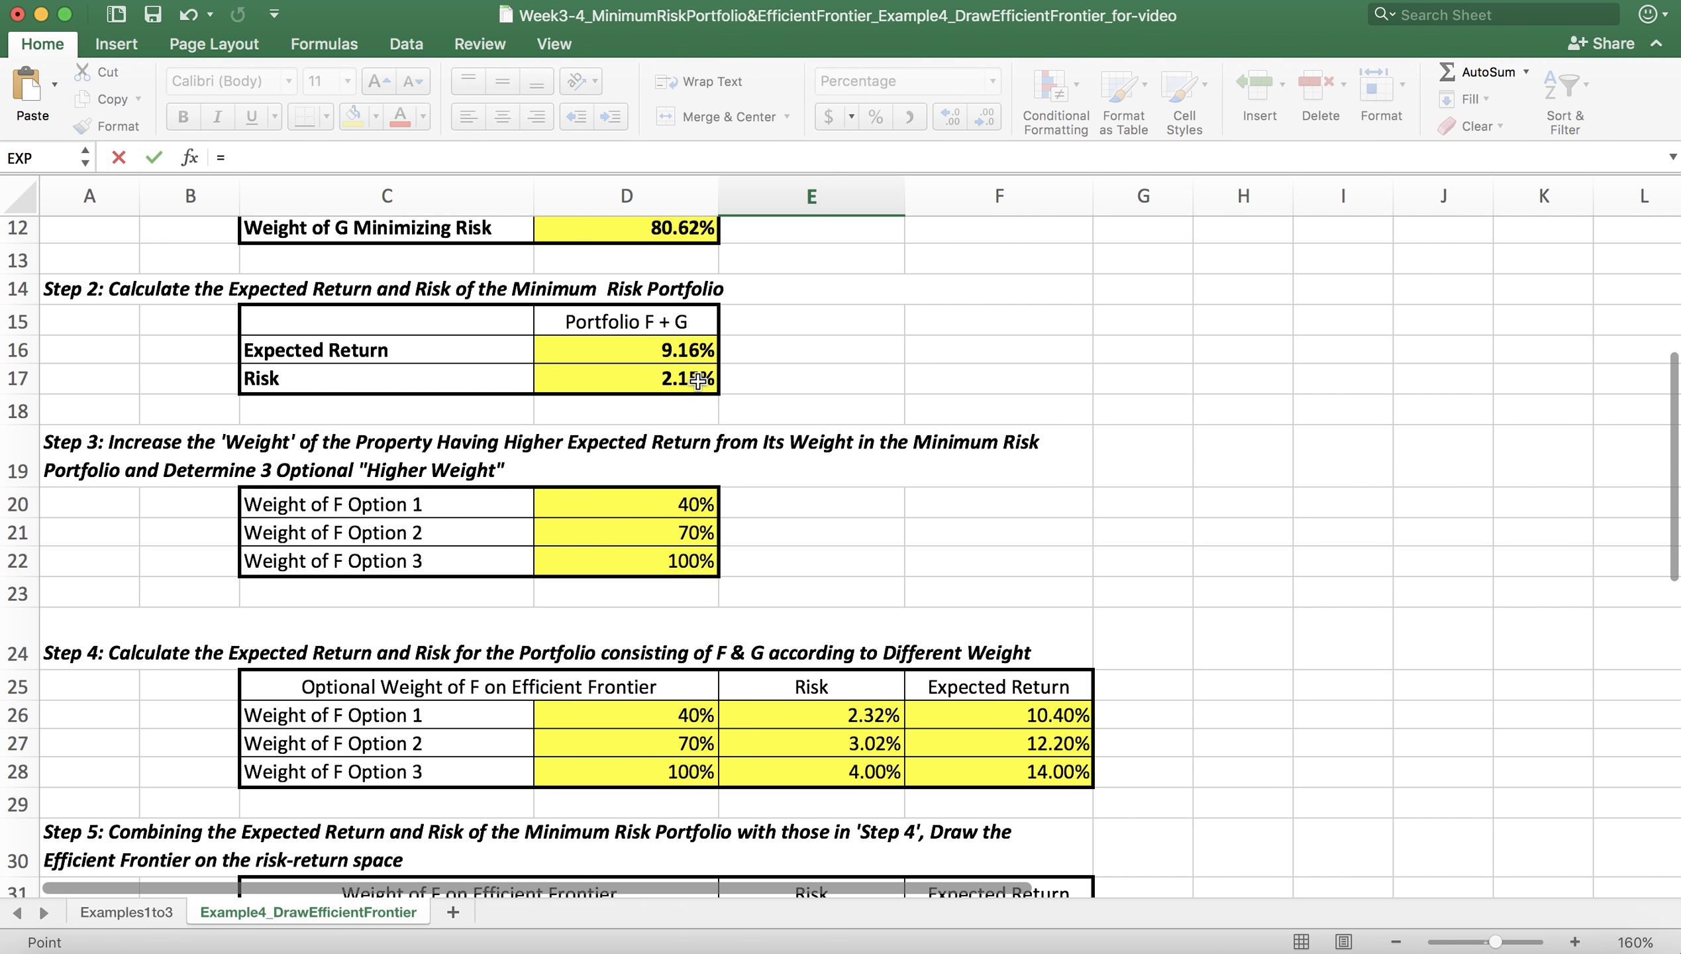
{"action": "key", "text": "Return"}
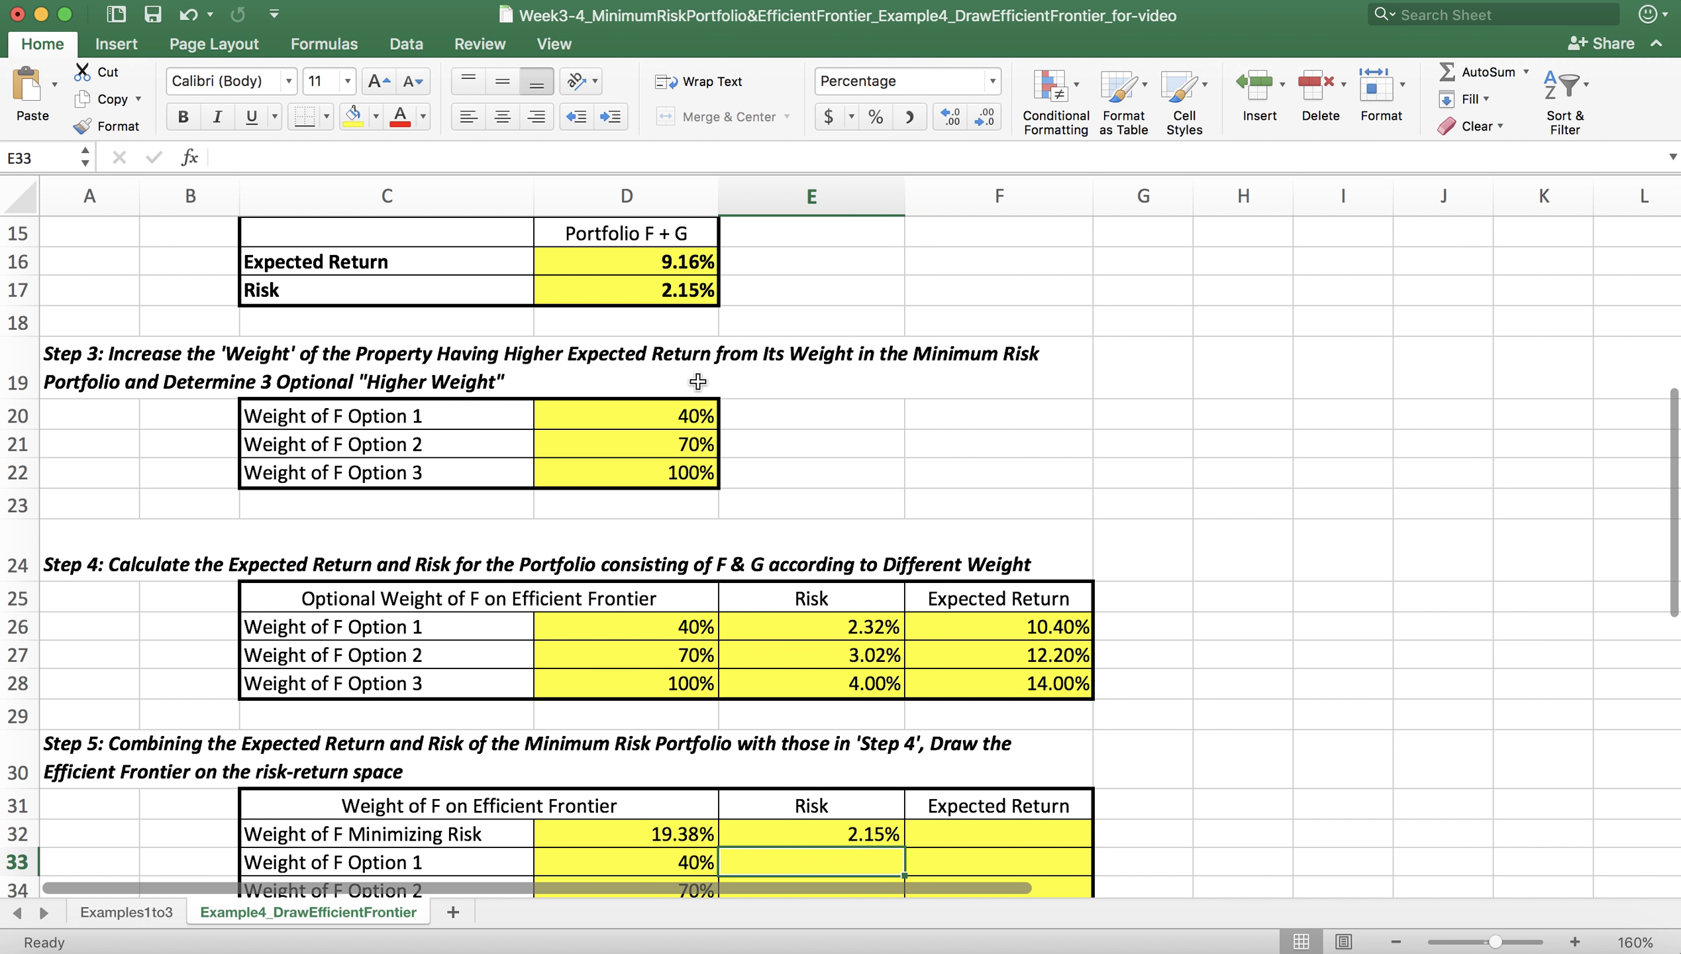
Step: Link the three Option risks in E33:E35 to the Step 4 risks in E26:E28
{"action": "scroll", "coordinate": [697, 381], "scroll_direction": "down", "scroll_amount": 3}
{"action": "type", "text": "="}
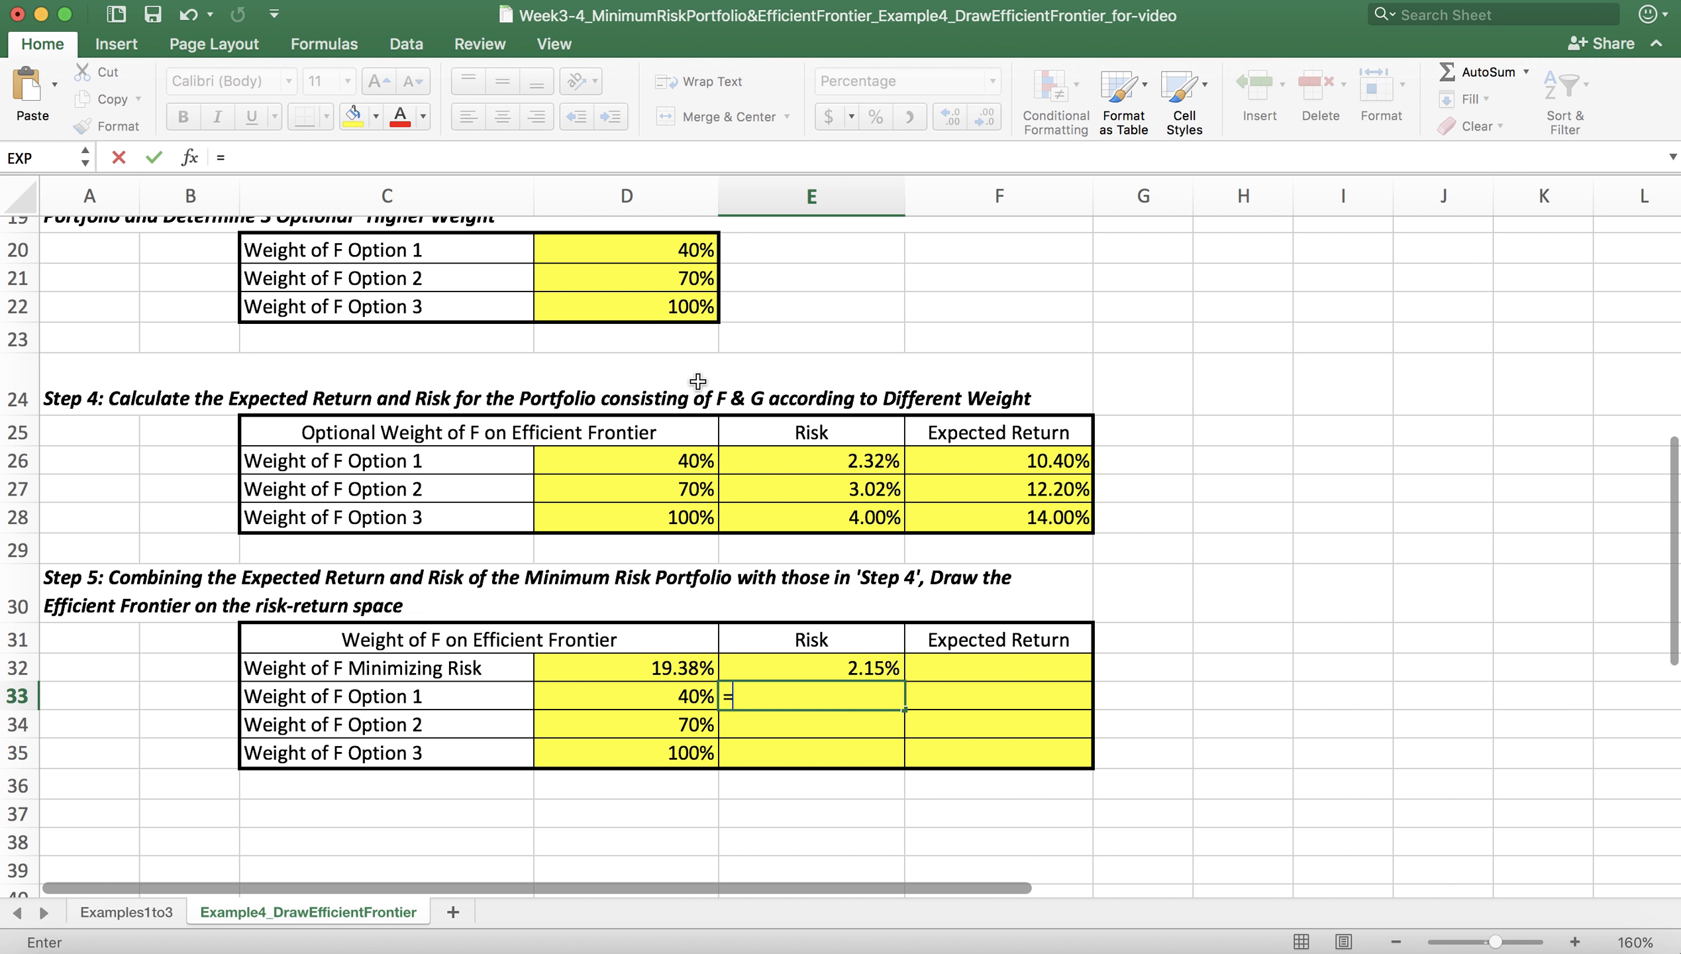
{"action": "left_click", "coordinate": [848, 465]}
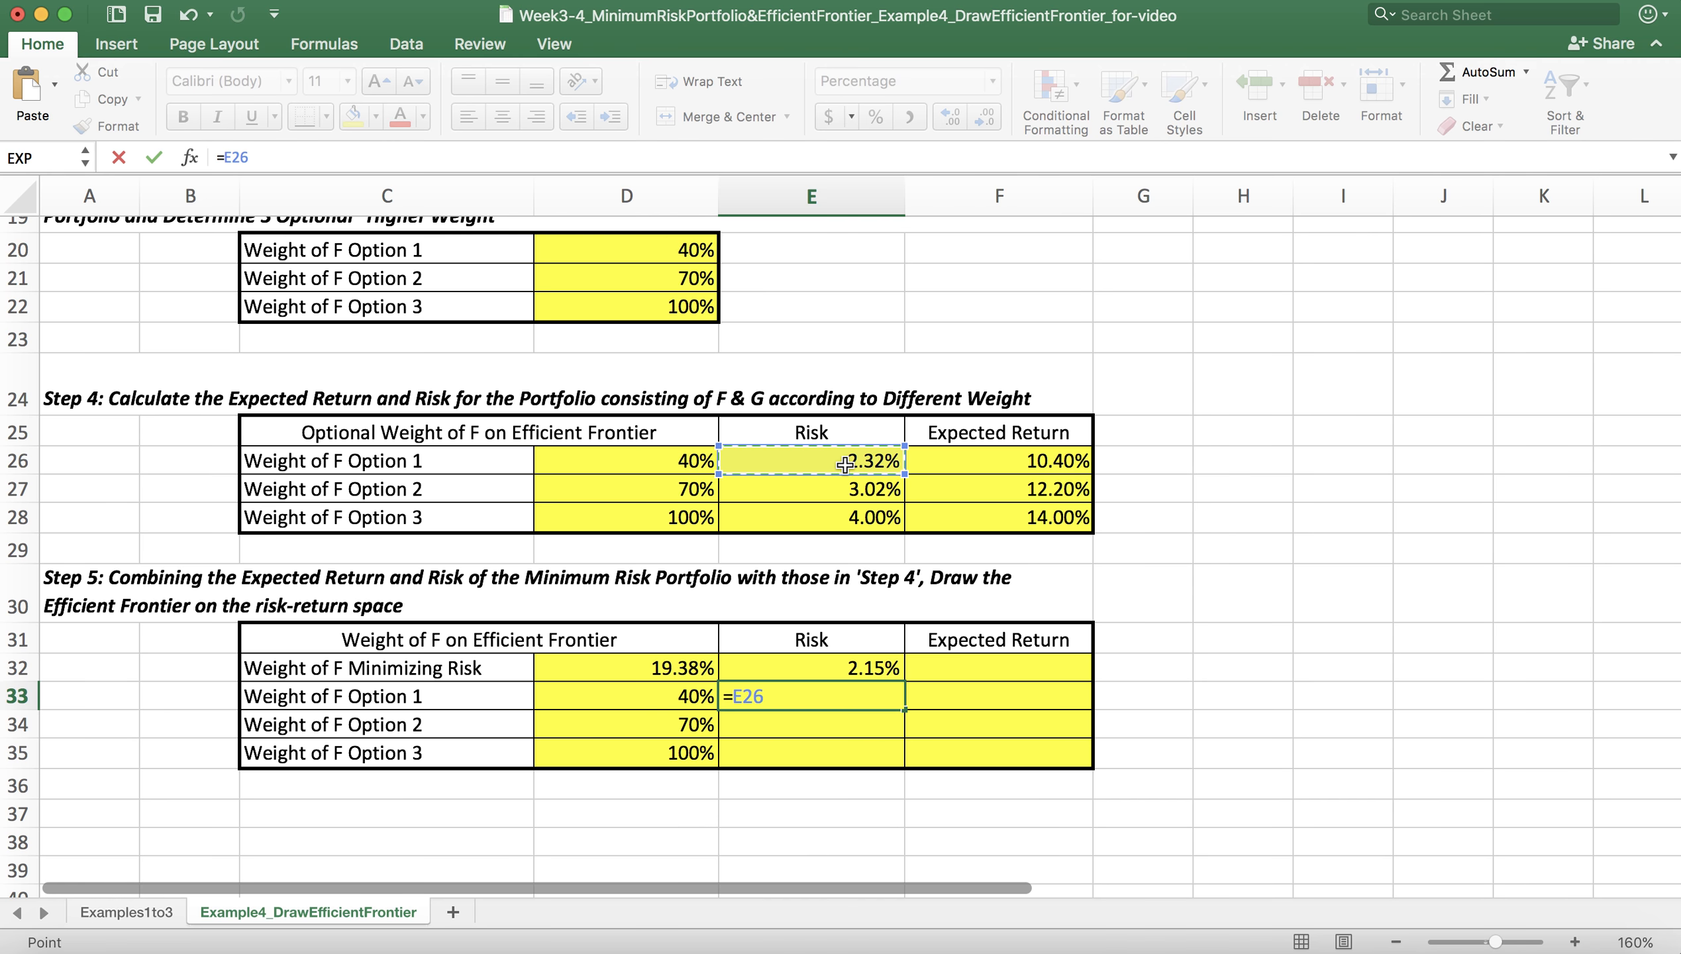
{"action": "key", "text": "Return"}
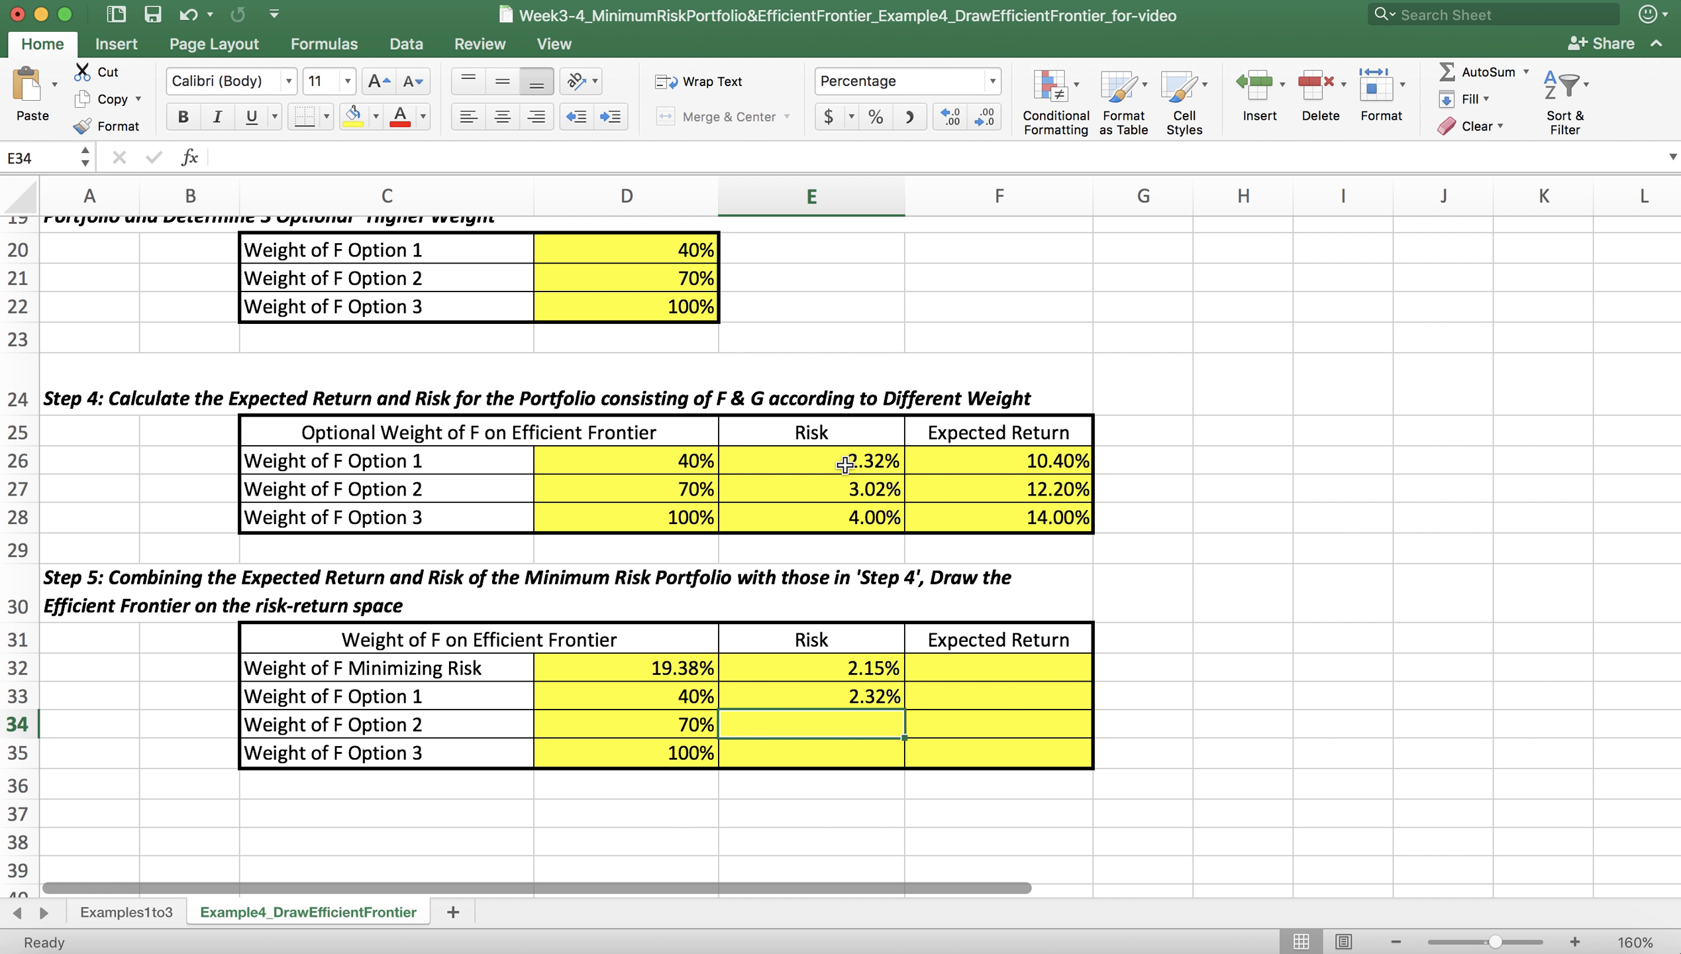
{"action": "type", "text": "="}
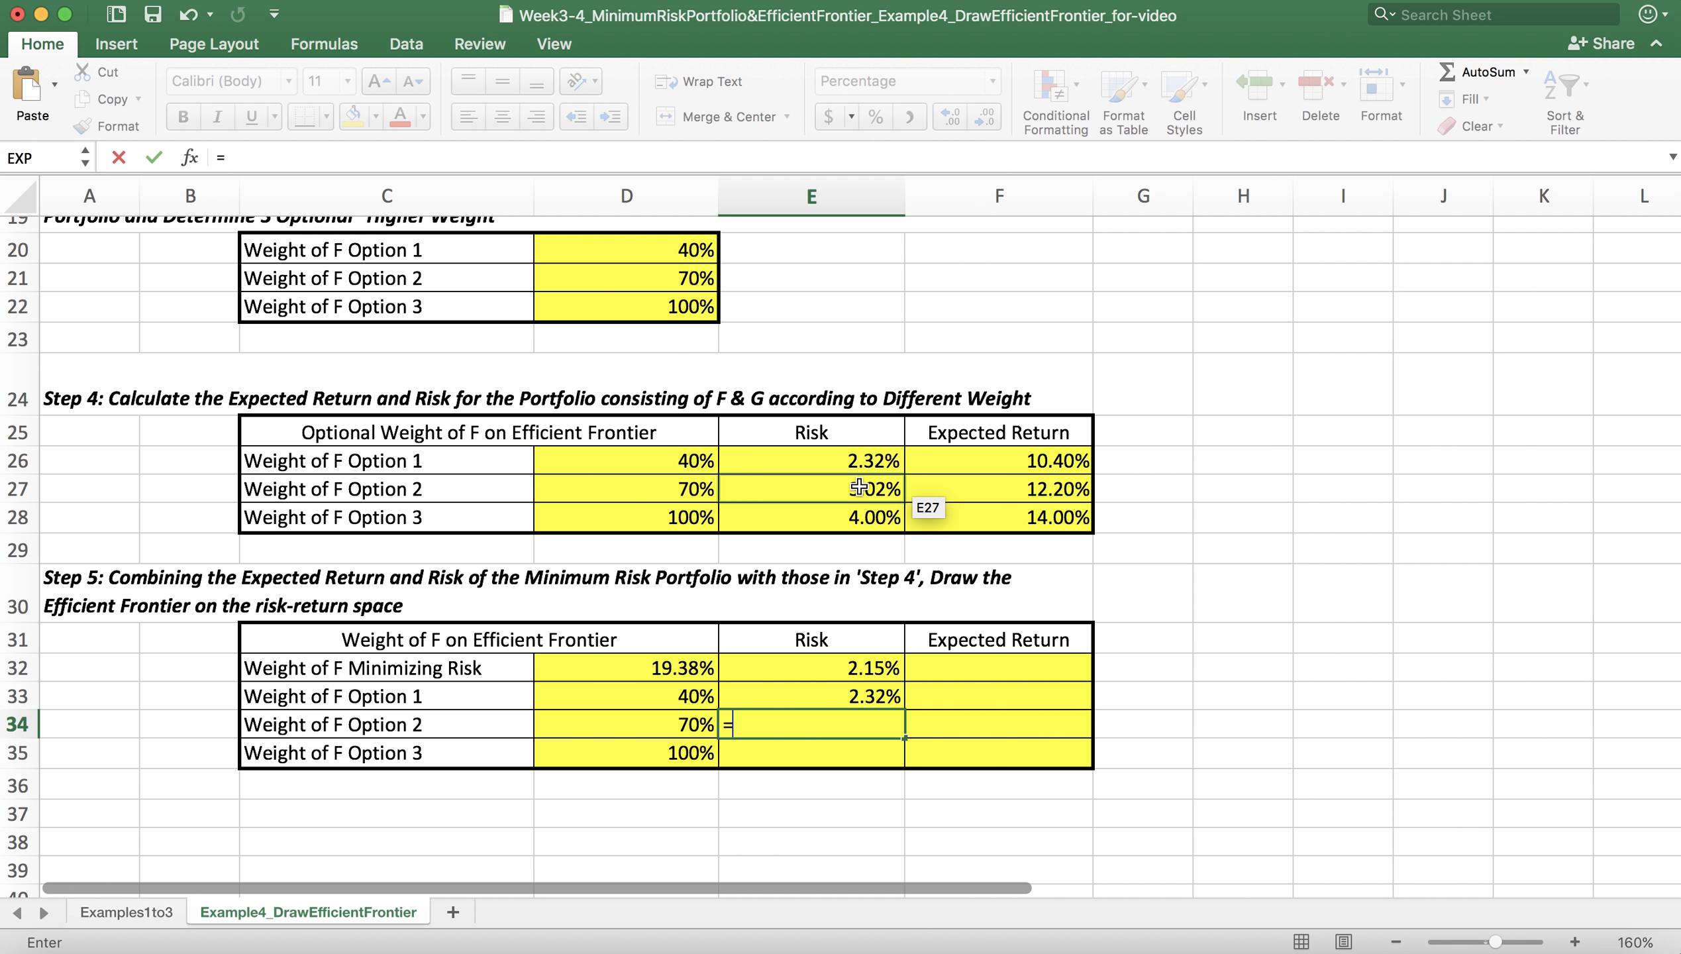
{"action": "left_click", "coordinate": [859, 490]}
{"action": "key", "text": "Return"}
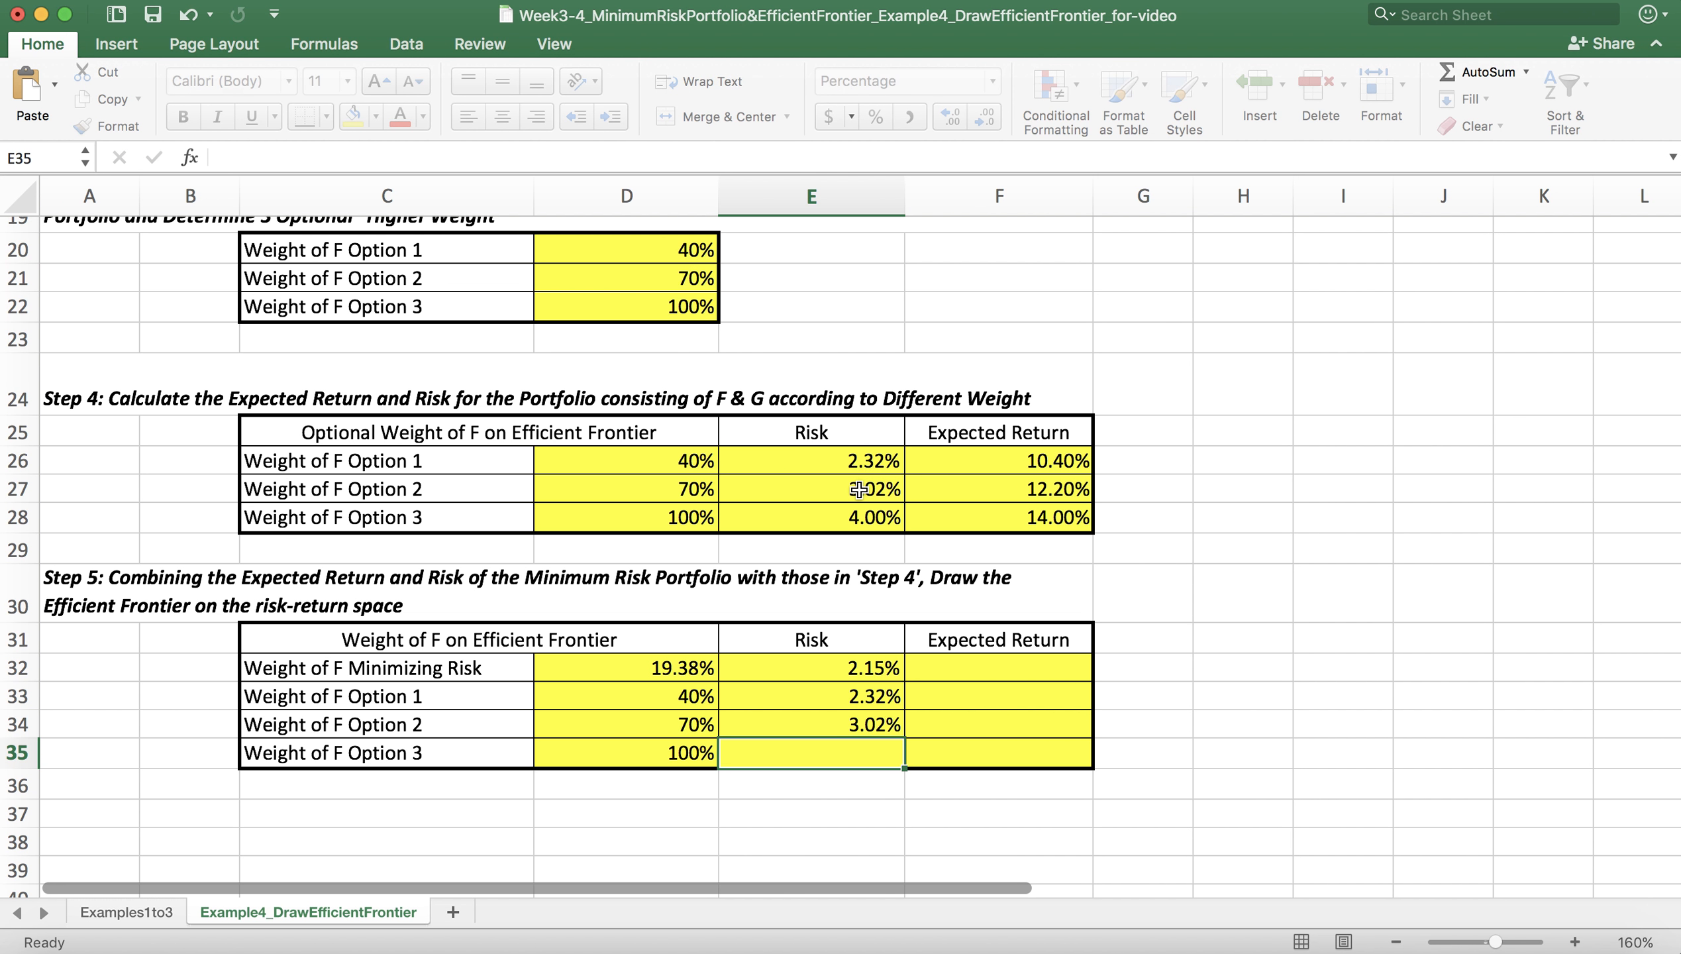
{"action": "type", "text": "="}
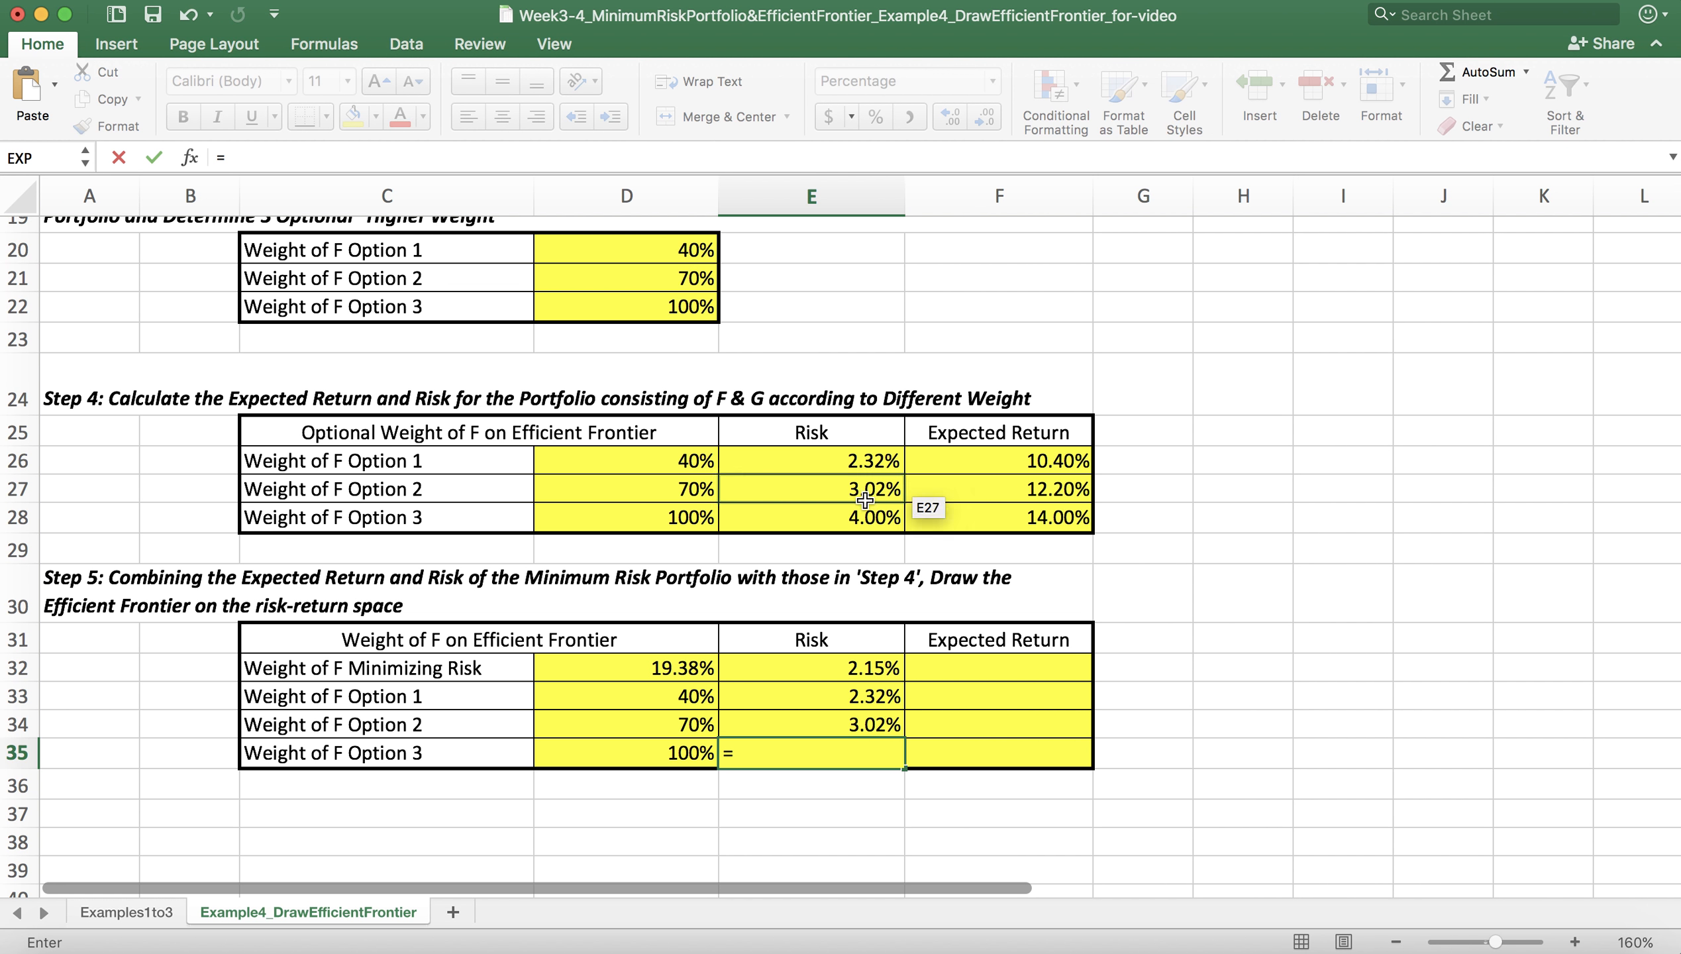
{"action": "left_click", "coordinate": [867, 520]}
{"action": "key", "text": "Return"}
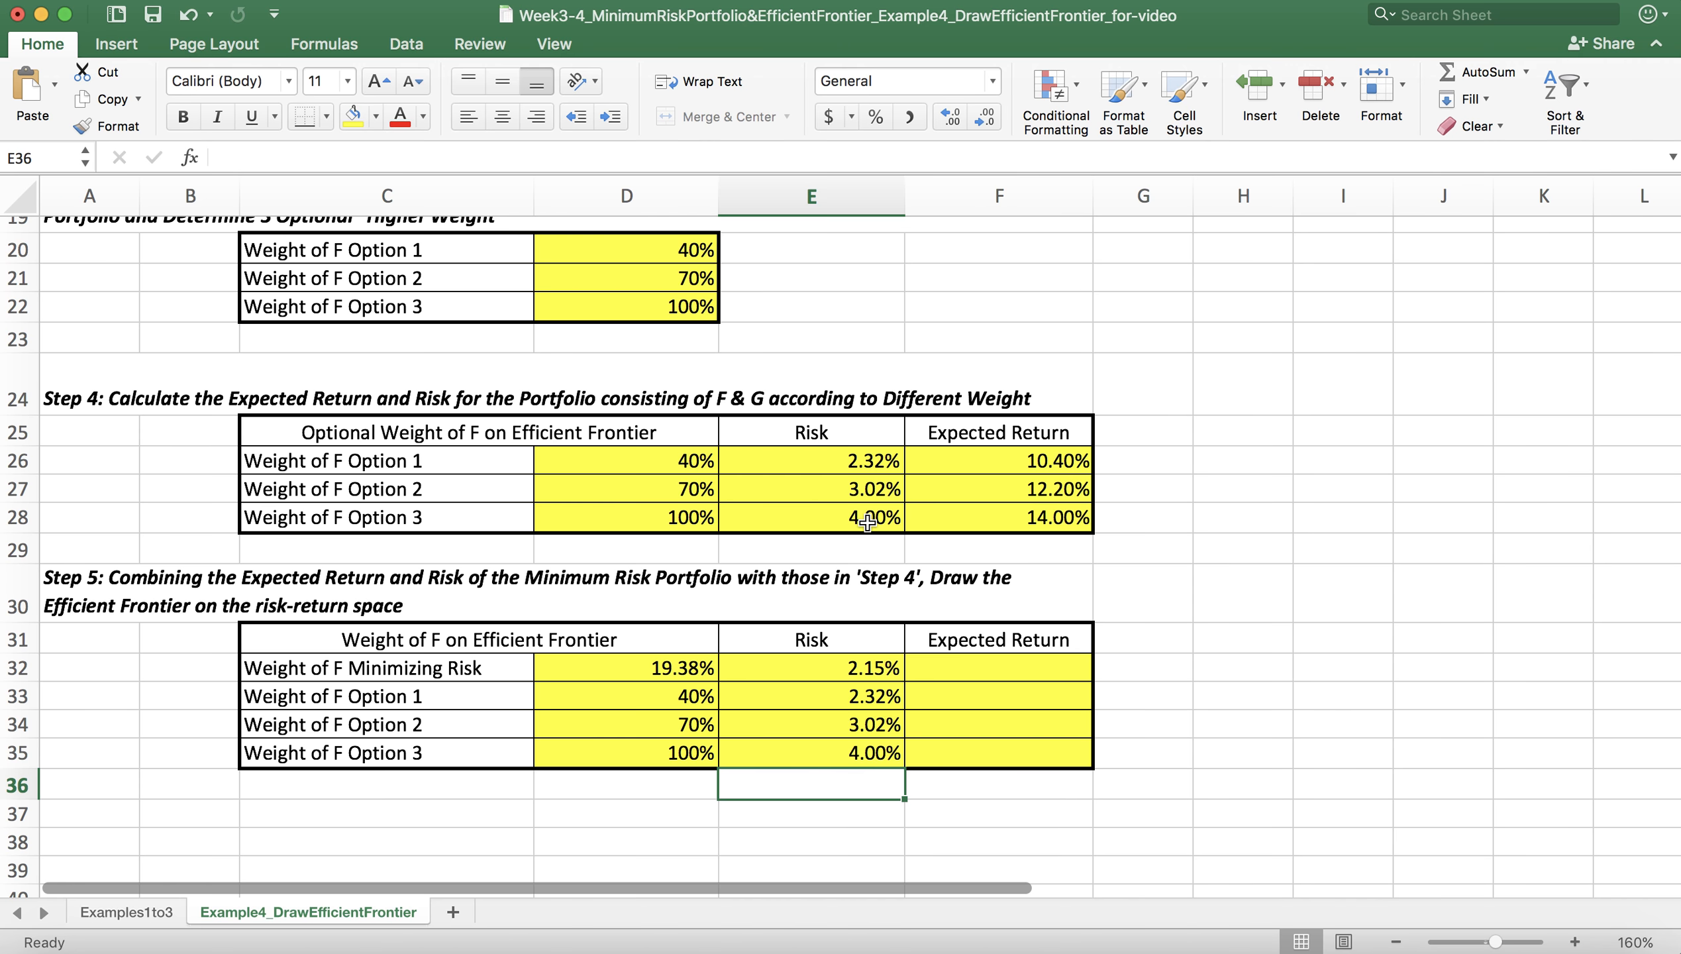
Step: Link the expected return of the minimum risk portfolio in F32 to the Step 2 expected return in D16
{"action": "left_click", "coordinate": [1040, 667]}
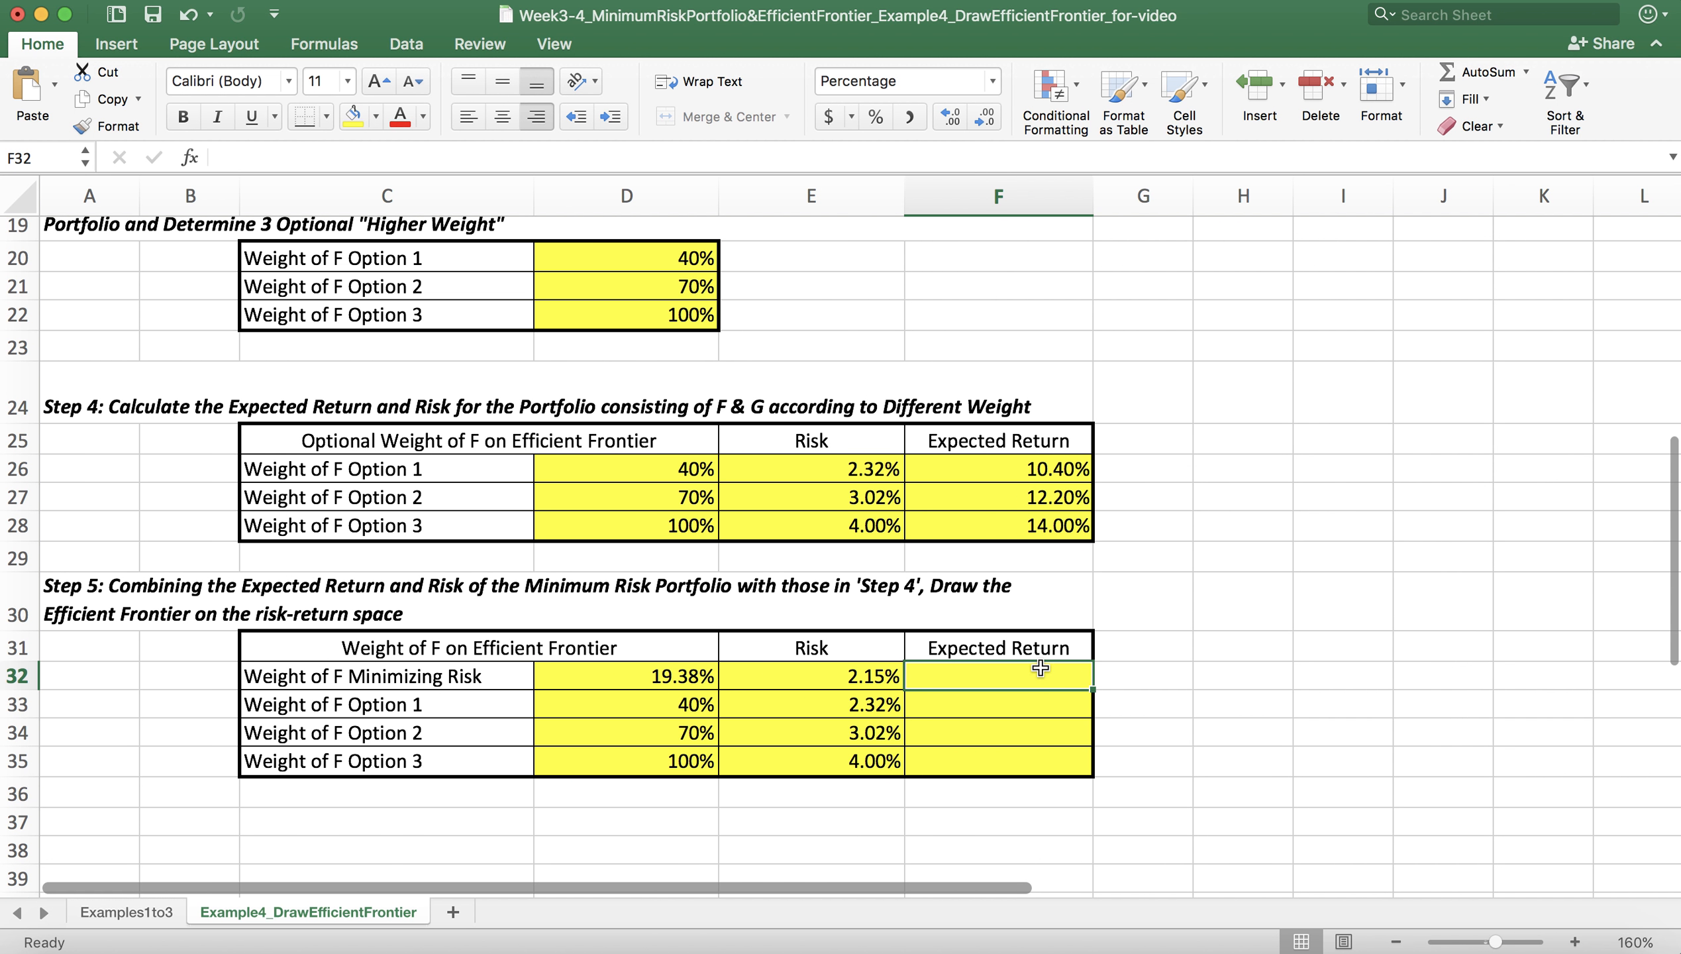
{"action": "type", "text": "="}
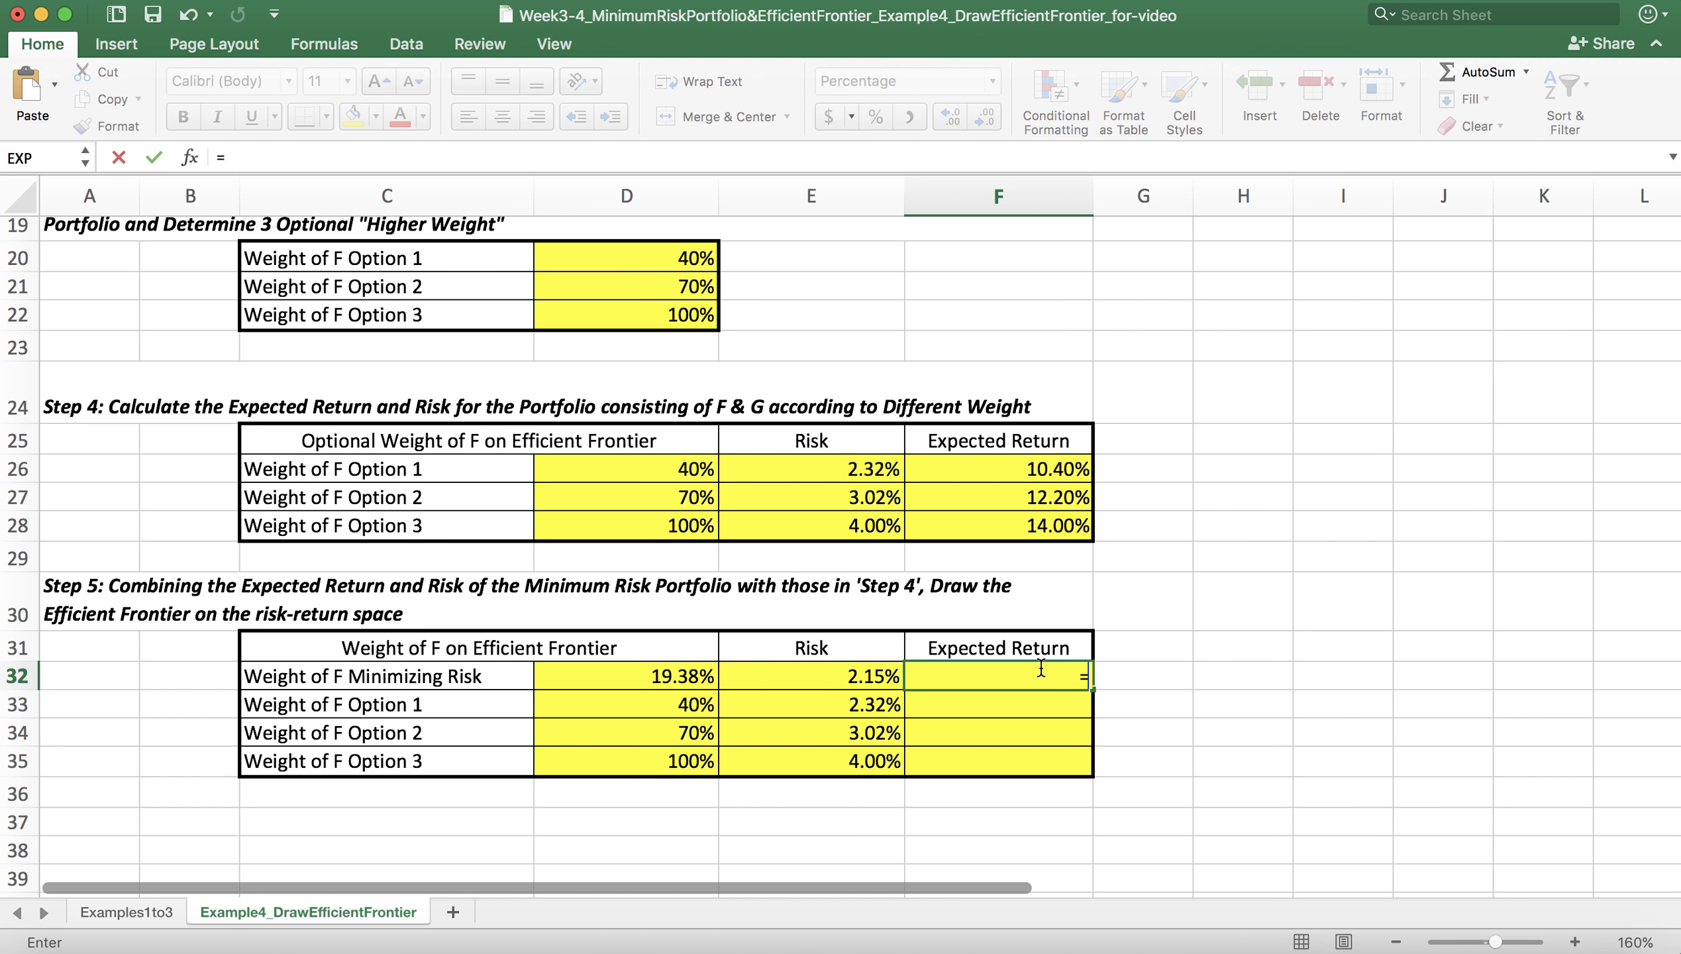
{"action": "scroll", "coordinate": [987, 506], "scroll_direction": "up", "scroll_amount": 5}
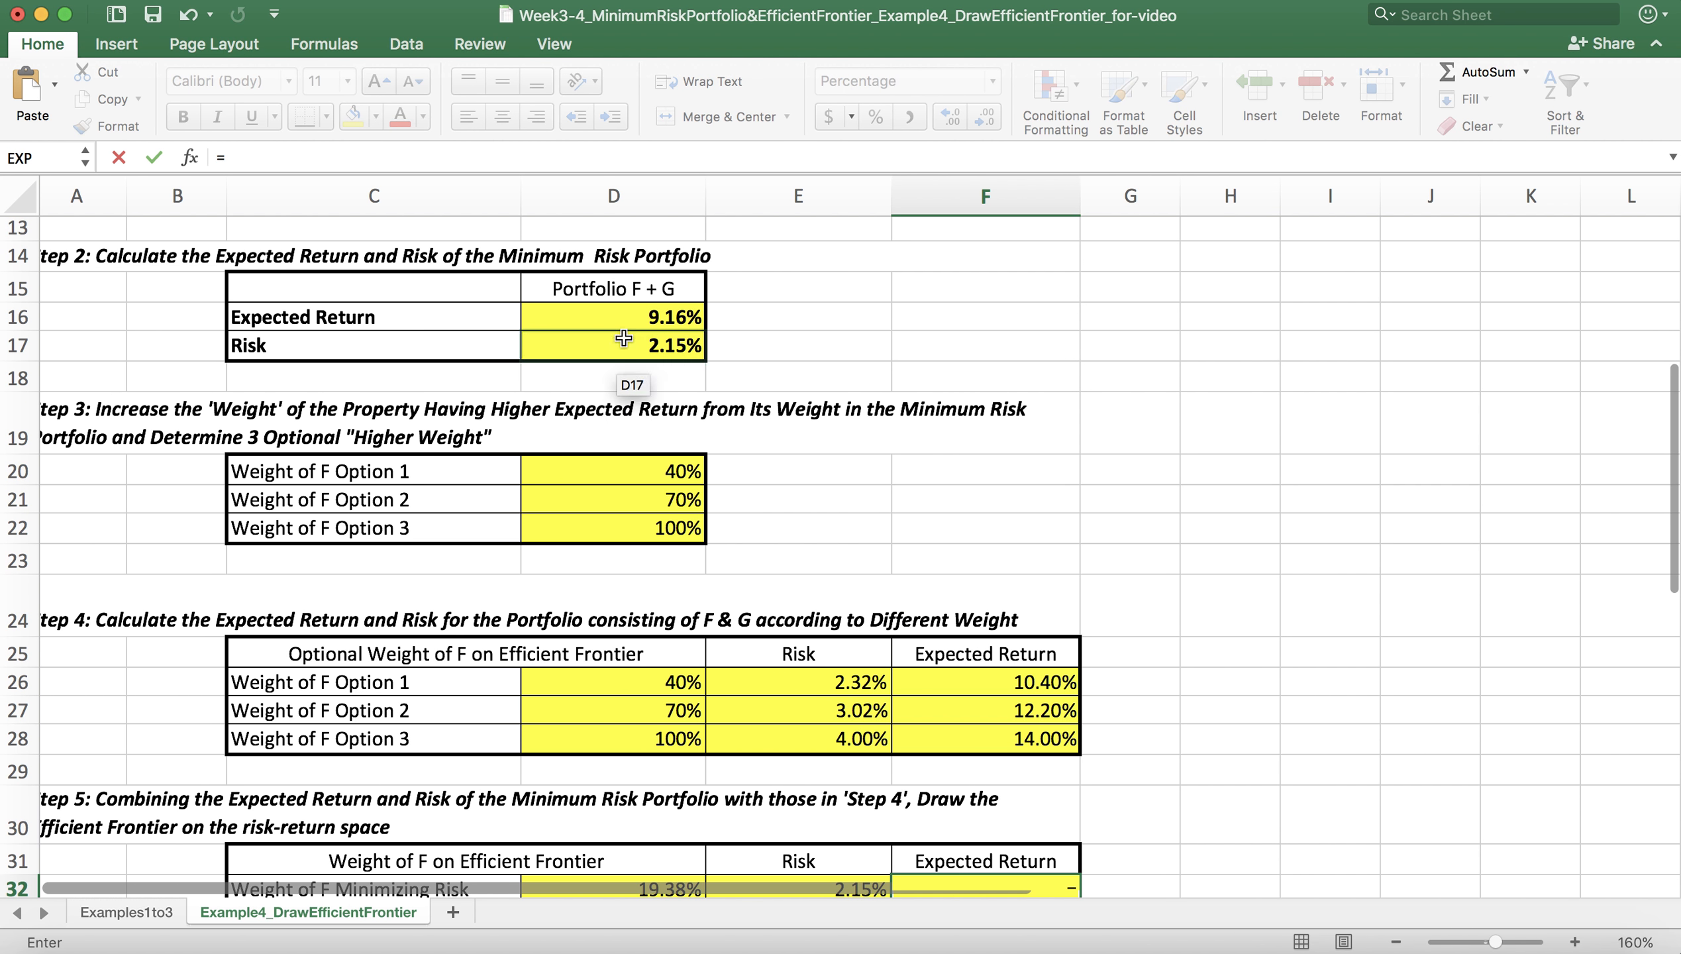
{"action": "left_click", "coordinate": [624, 318]}
{"action": "key", "text": "Return"}
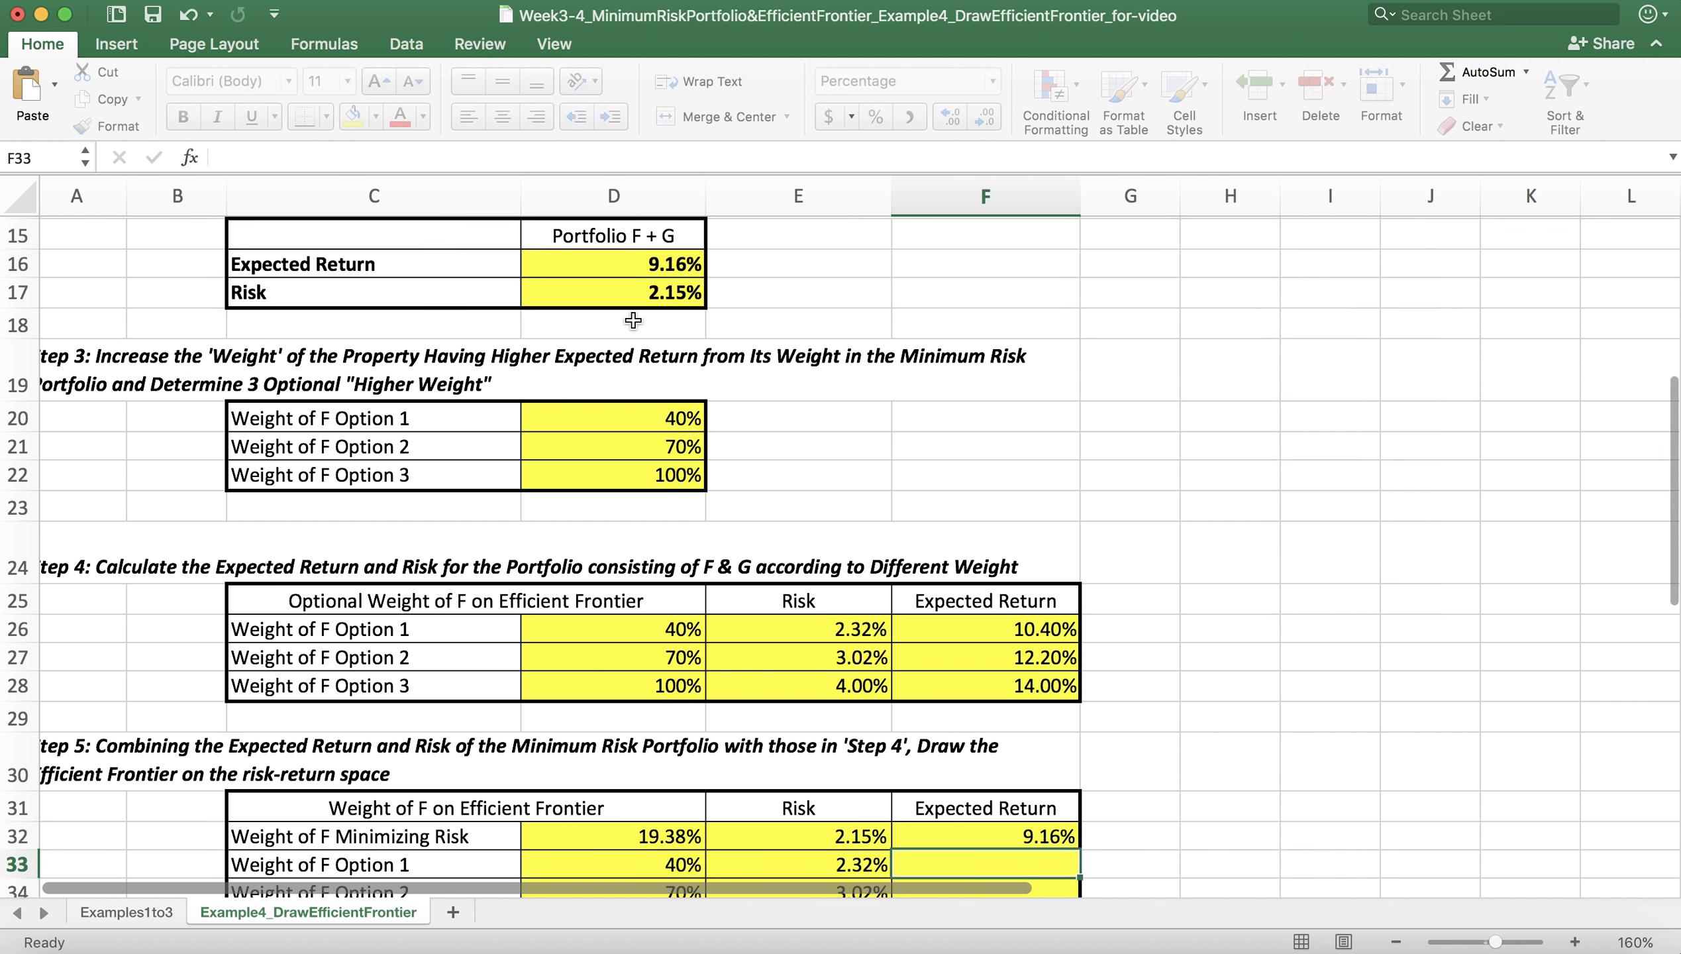
Step: Link the three Option expected returns in F33:F35 to the Step 4 expected returns in F26:F28
{"action": "scroll", "coordinate": [768, 294], "scroll_direction": "down", "scroll_amount": 4}
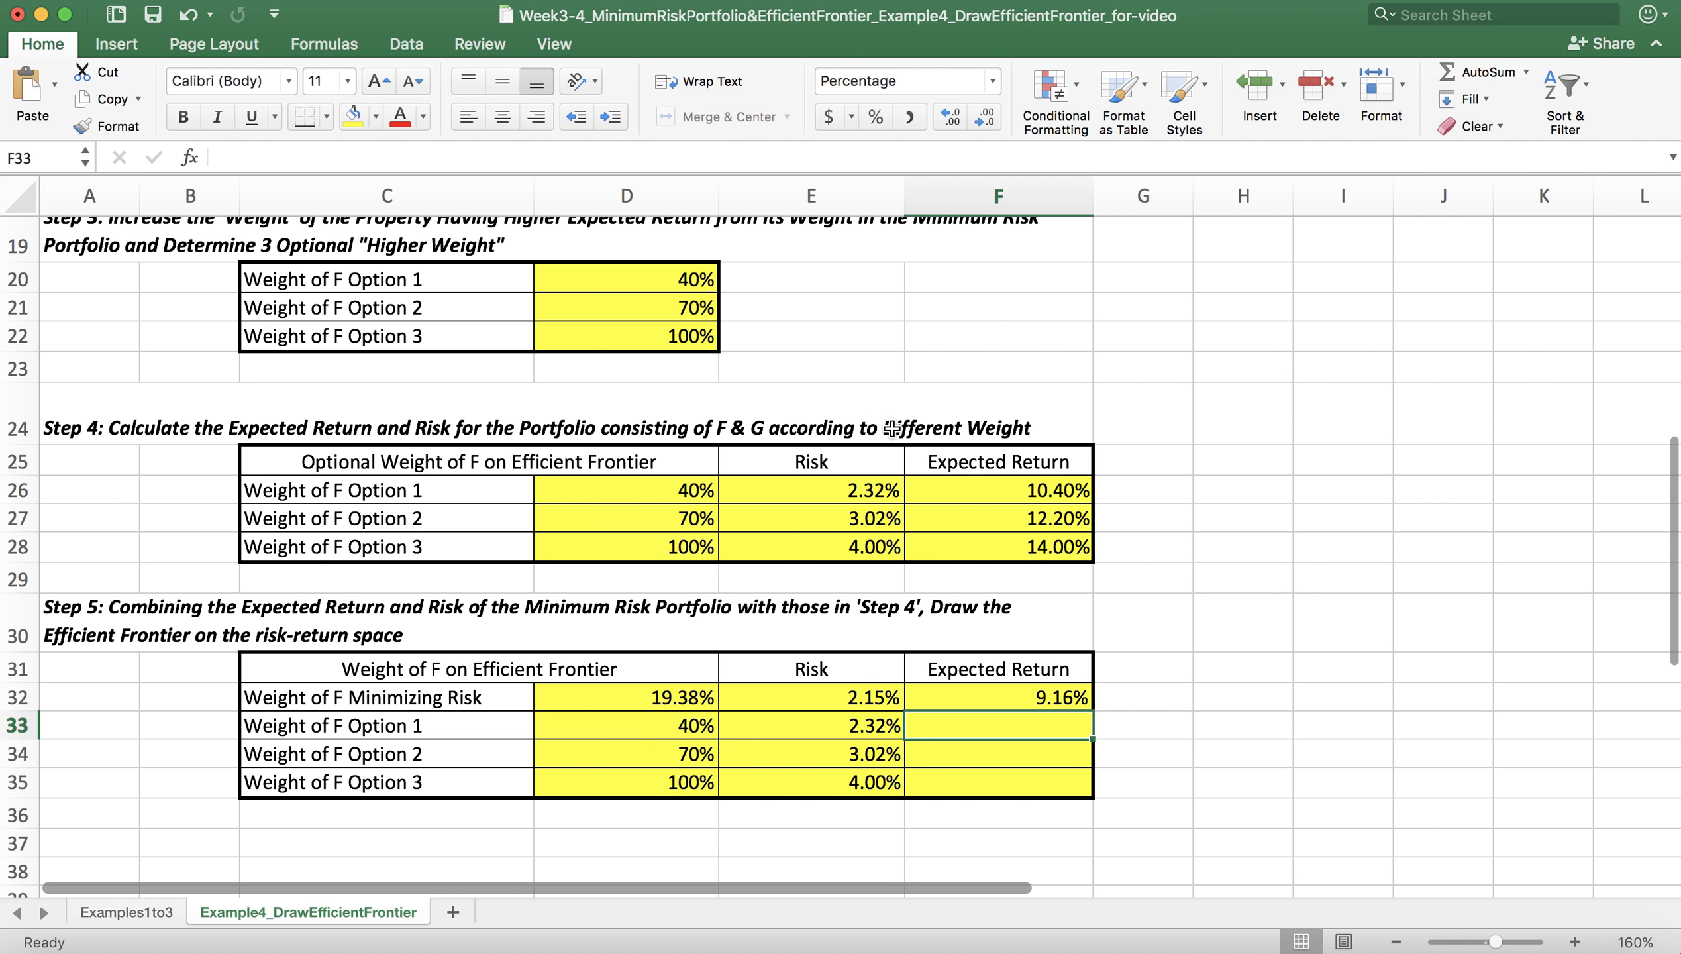
{"action": "type", "text": "="}
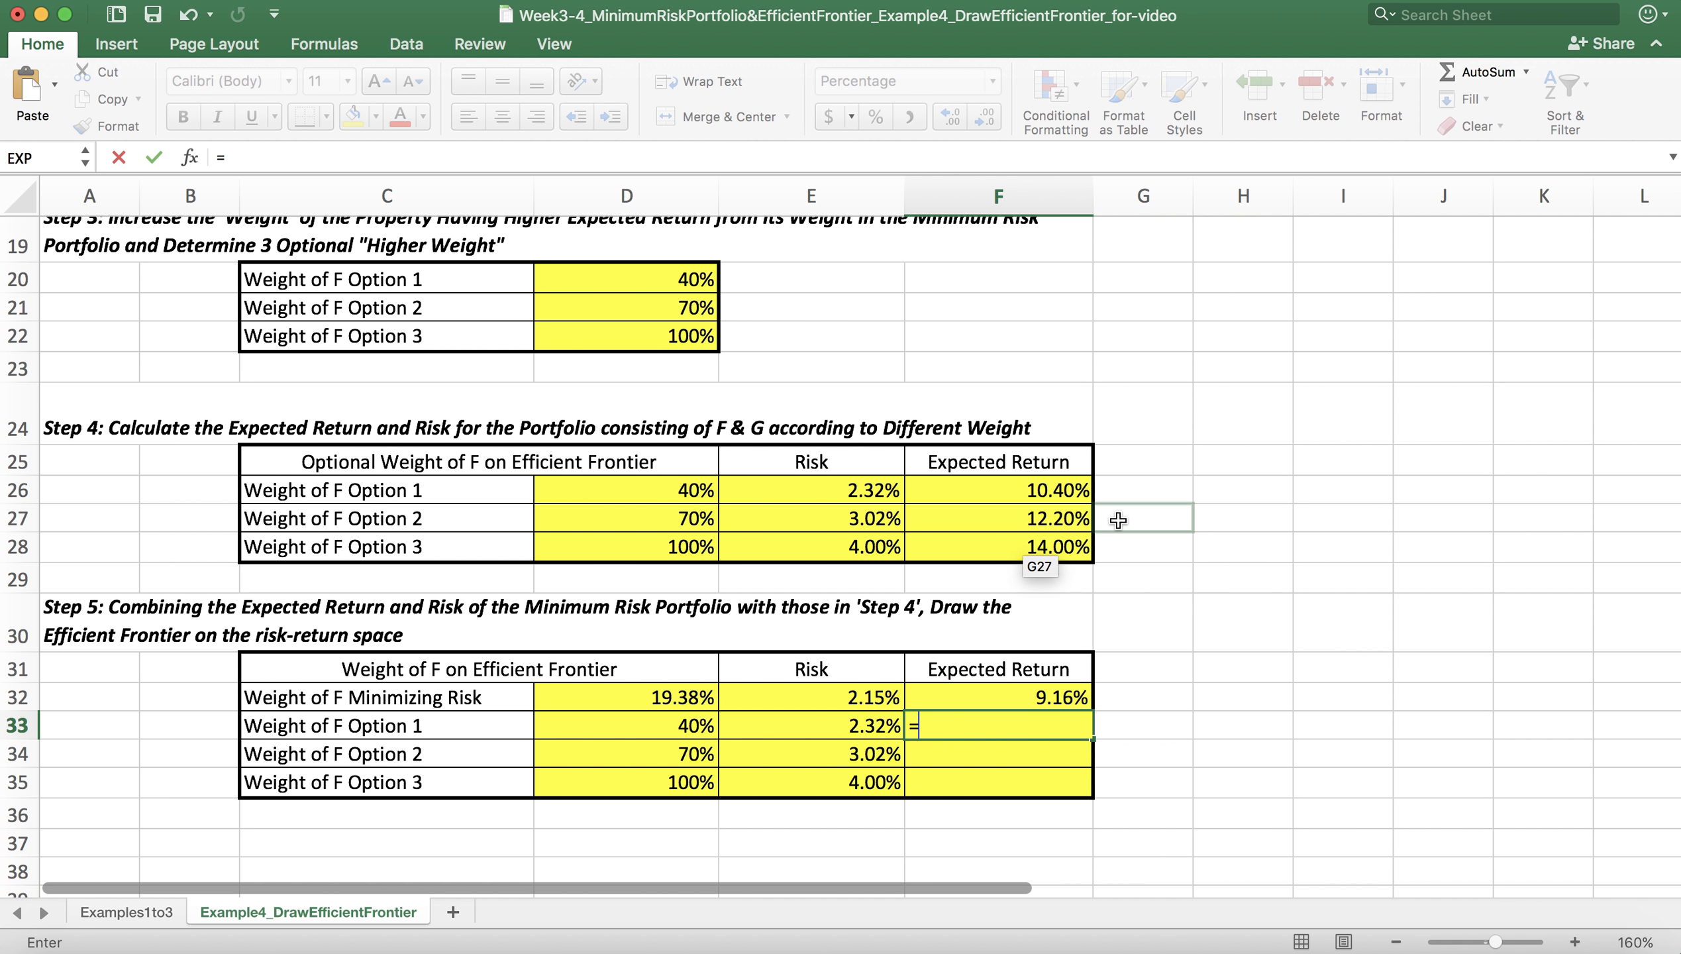
{"action": "left_click", "coordinate": [1032, 490]}
{"action": "key", "text": "Return"}
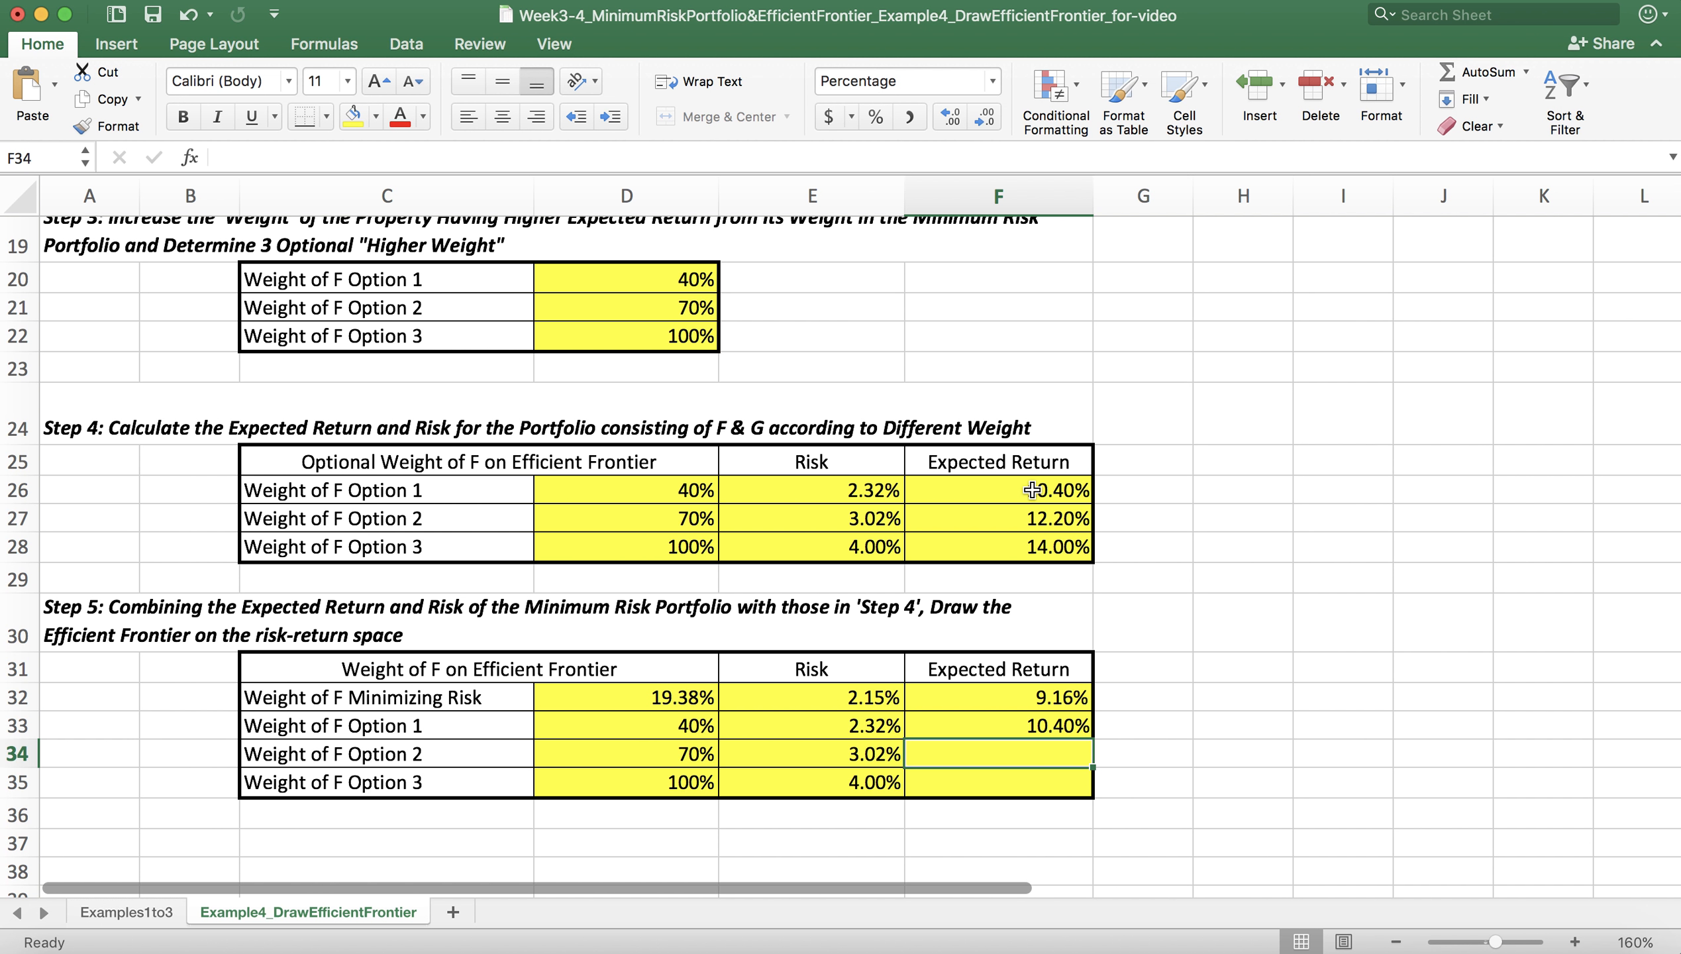
{"action": "type", "text": "="}
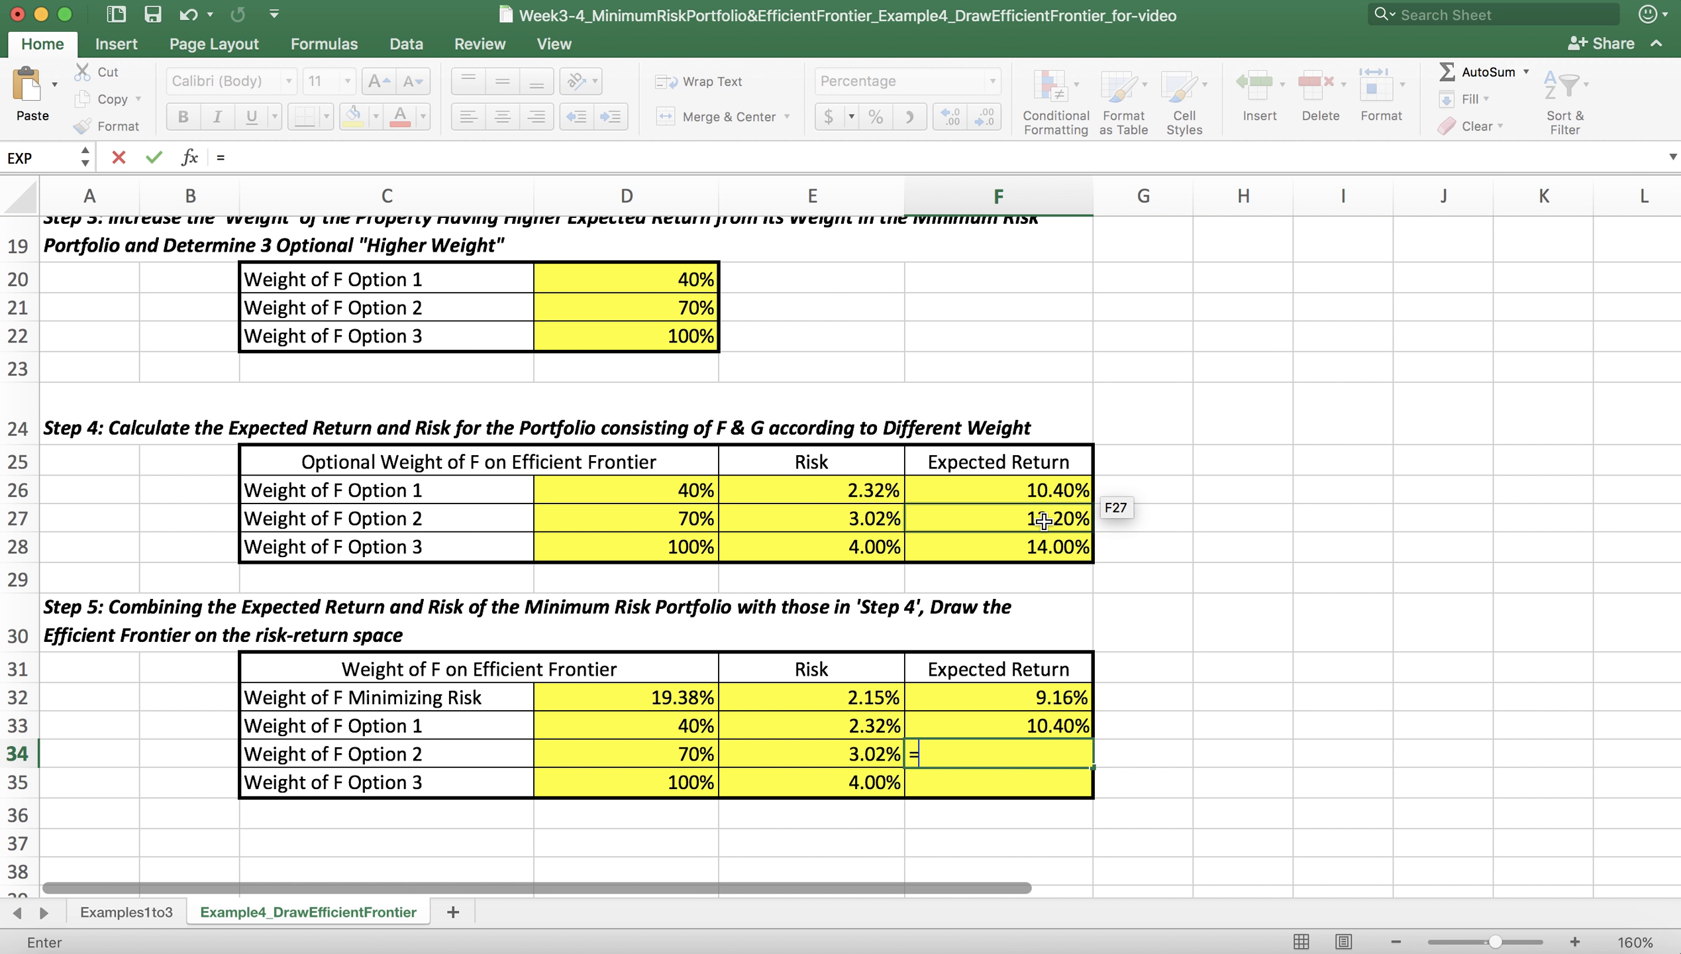
{"action": "left_click", "coordinate": [1043, 520]}
{"action": "key", "text": "Return"}
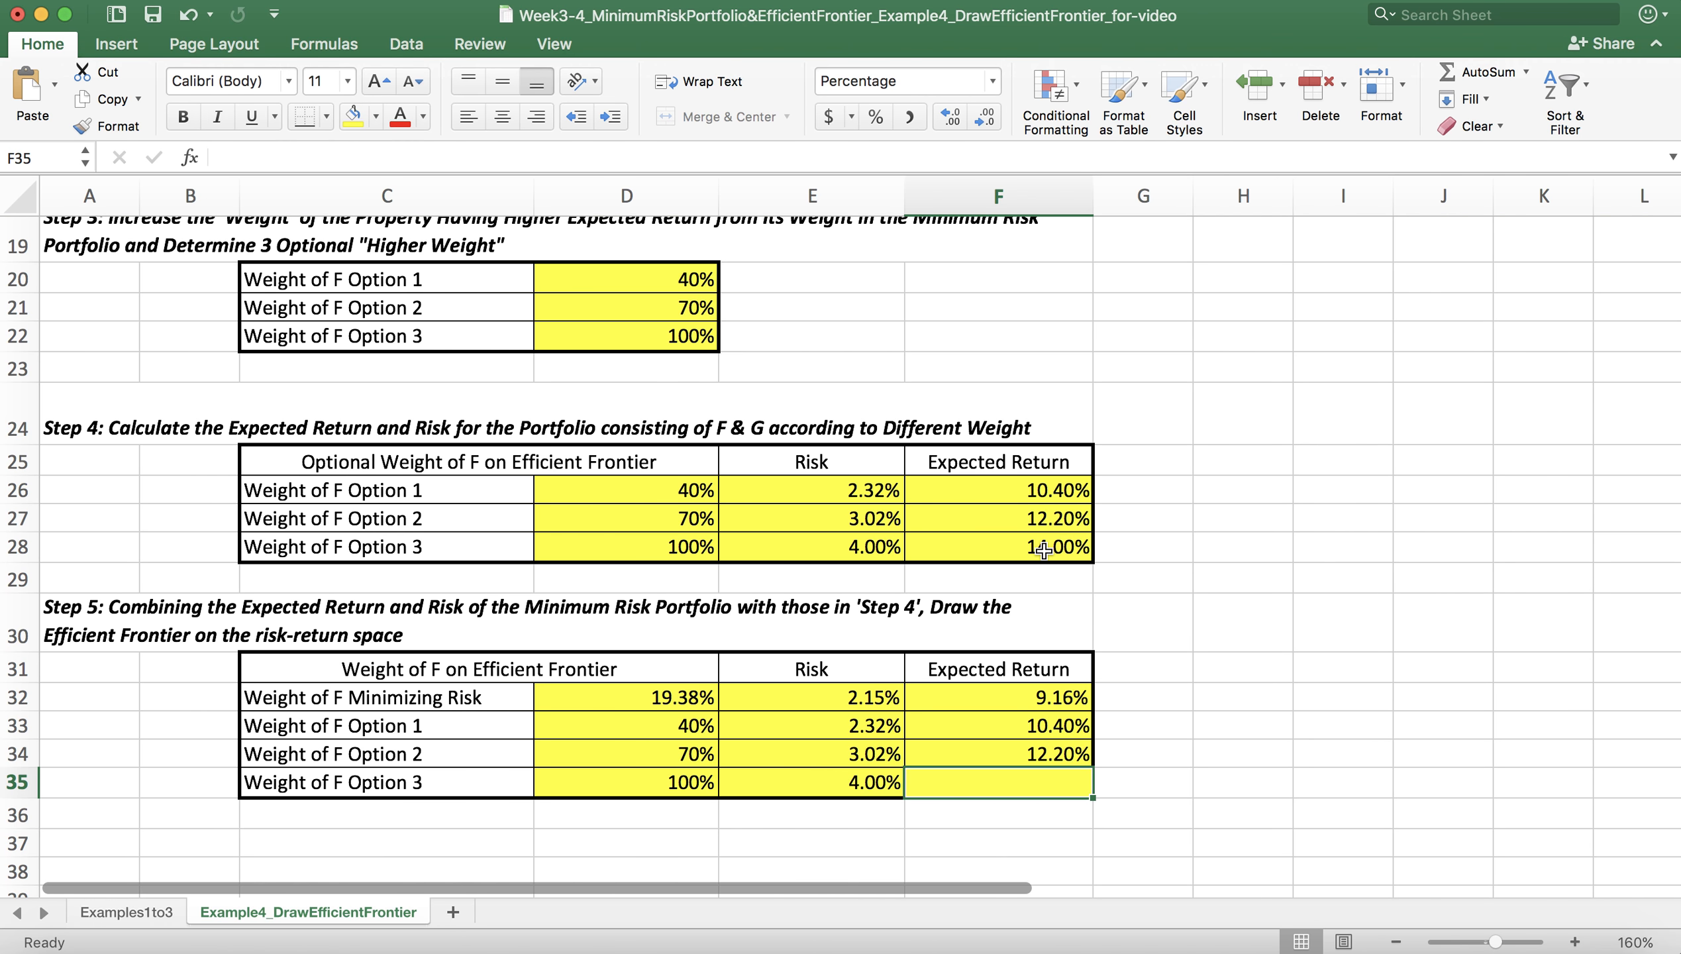
{"action": "type", "text": "="}
{"action": "left_click", "coordinate": [1037, 549]}
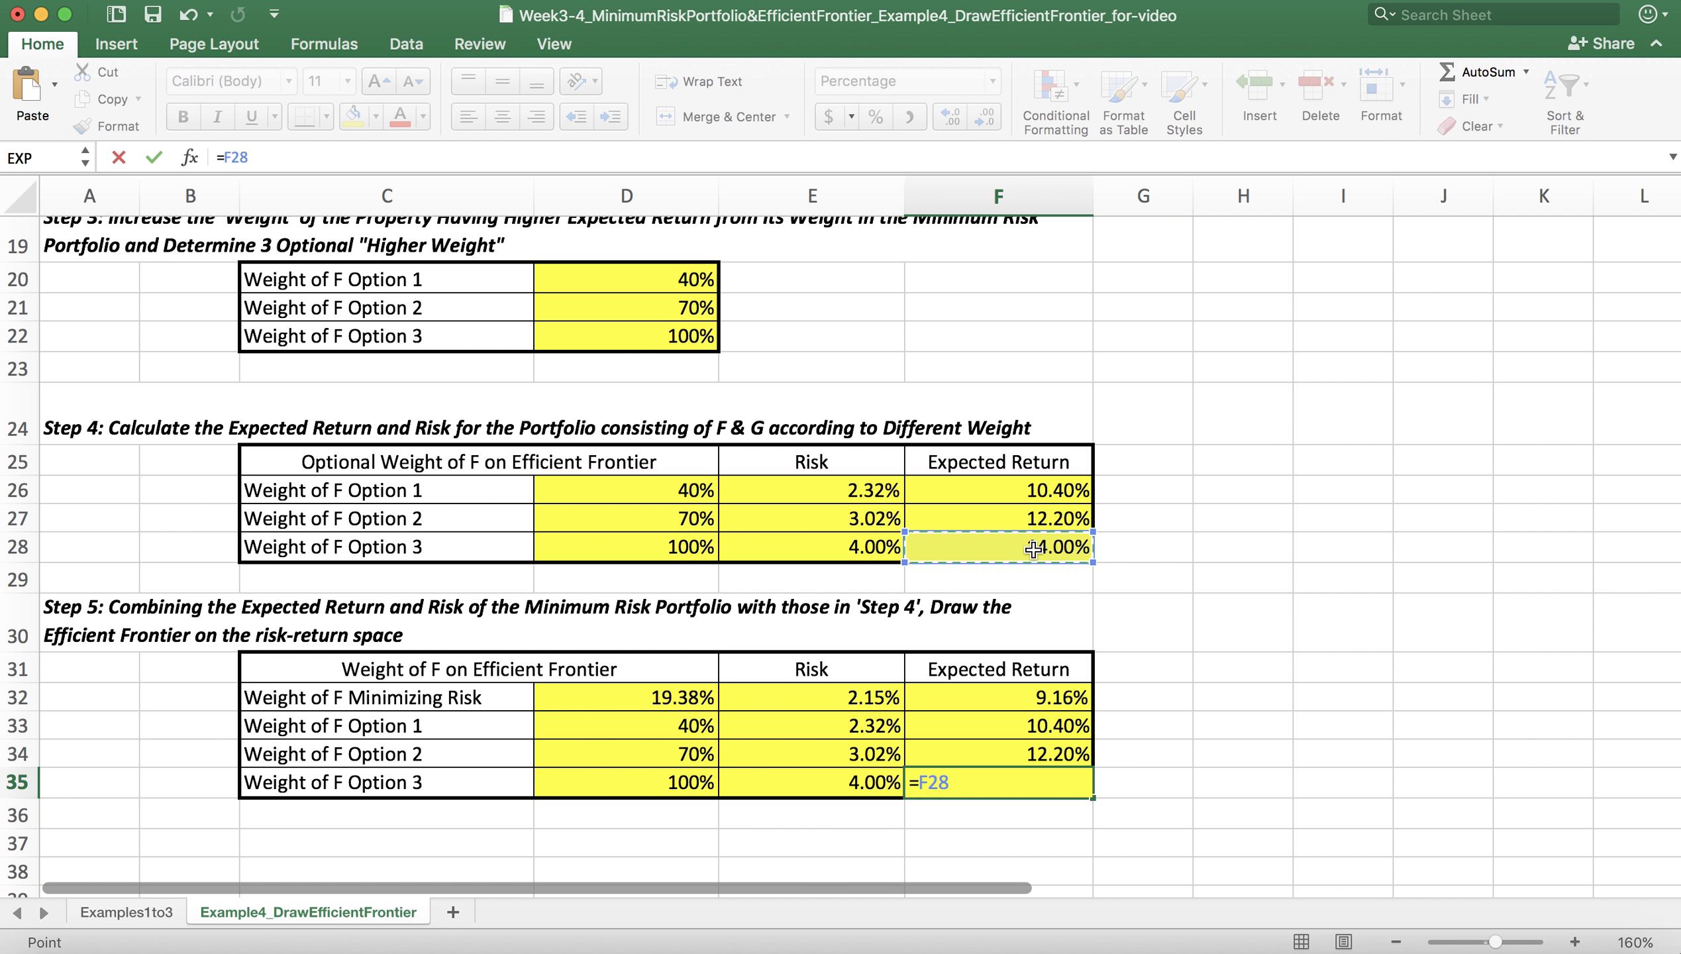
{"action": "key", "text": "Return"}
Step: Insert a Scatter with Smooth Lines and Markers chart from the Step 5 risks and expected returns in E32:F35
{"action": "scroll", "coordinate": [921, 670], "scroll_direction": "down", "scroll_amount": 4}
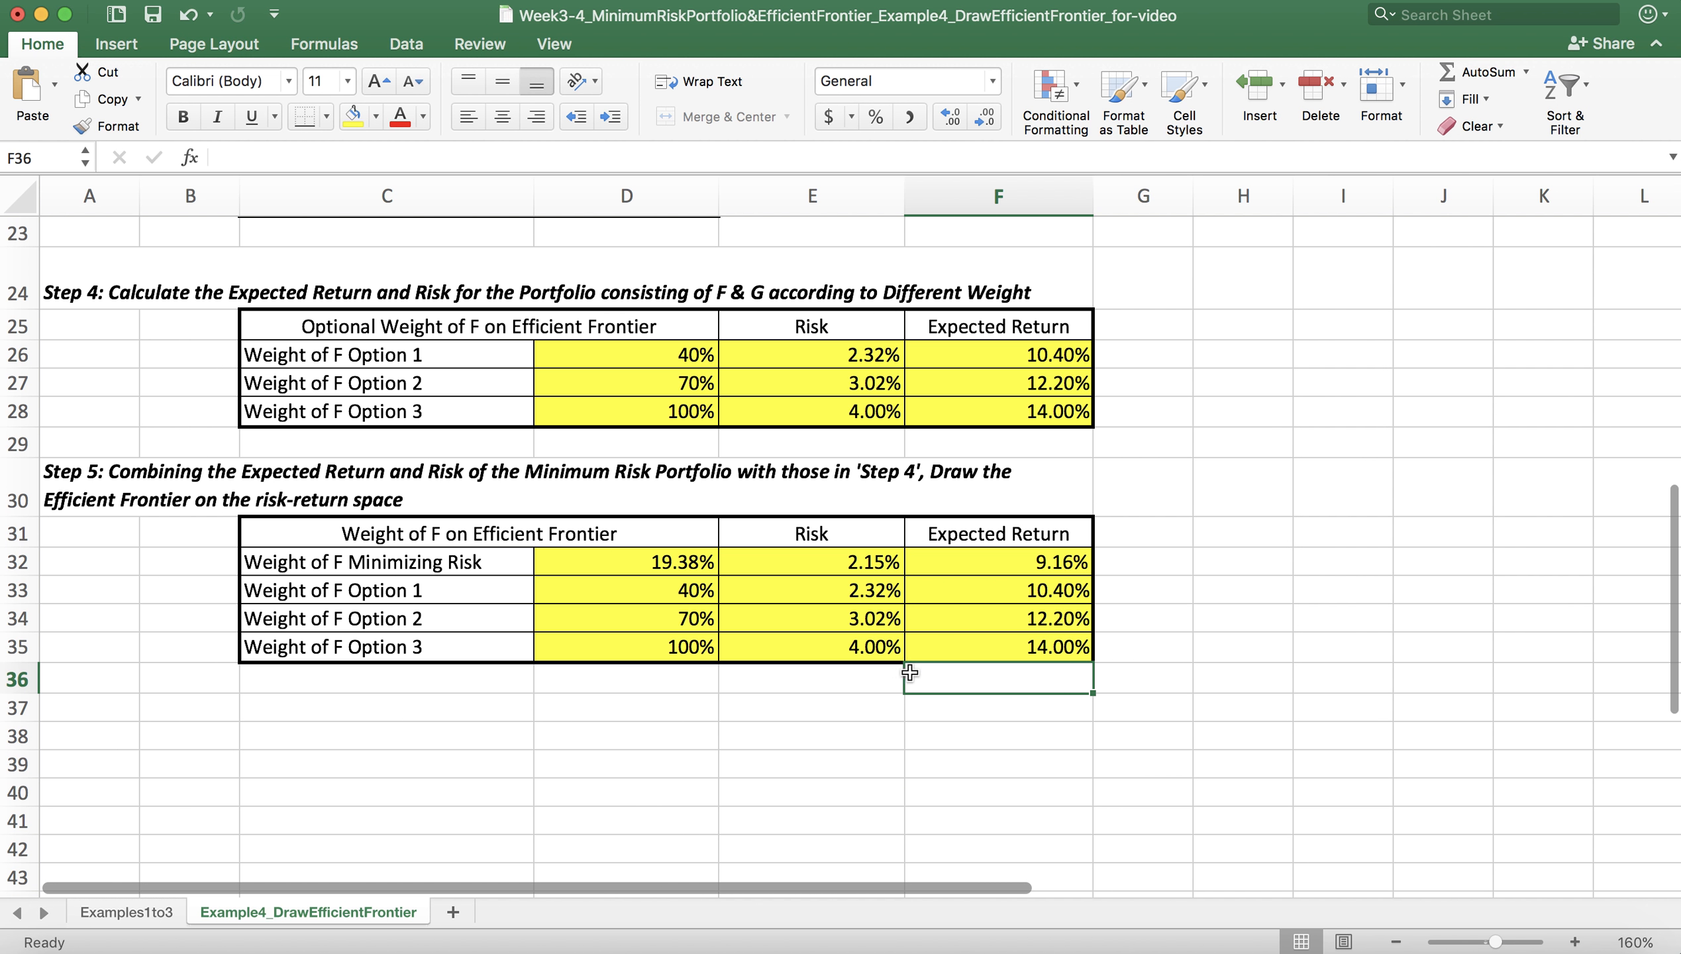
{"action": "left_click", "coordinate": [420, 763]}
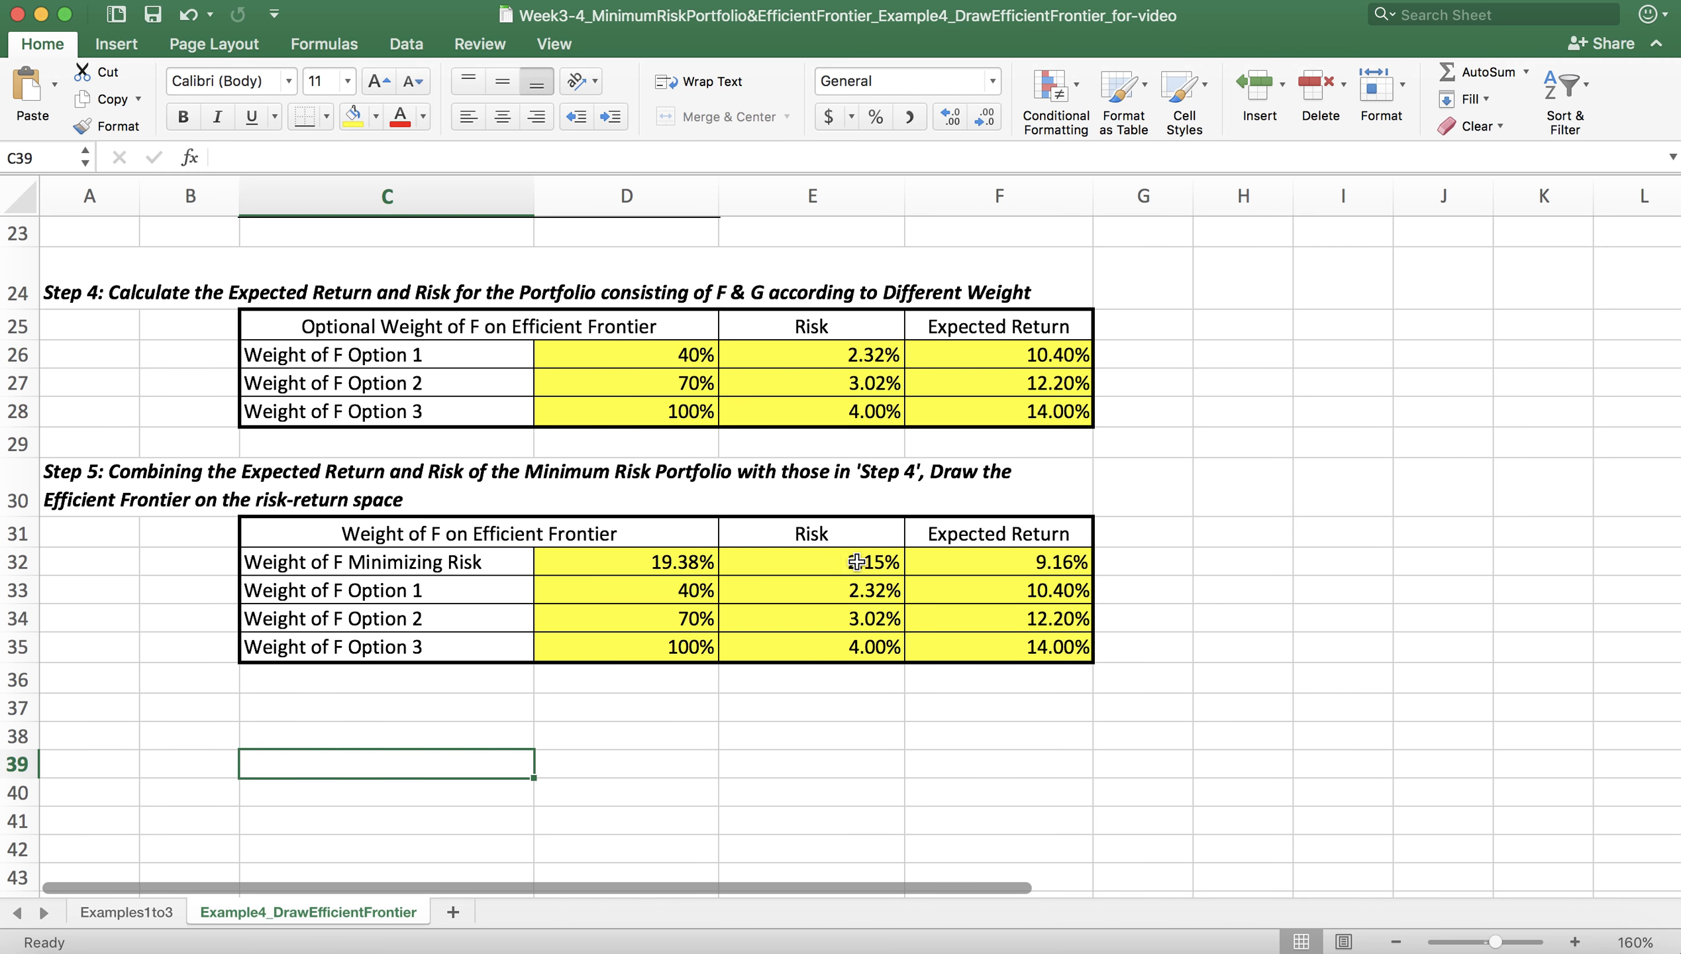
{"action": "left_click_drag", "start_coordinate": [812, 564], "coordinate": [1015, 640]}
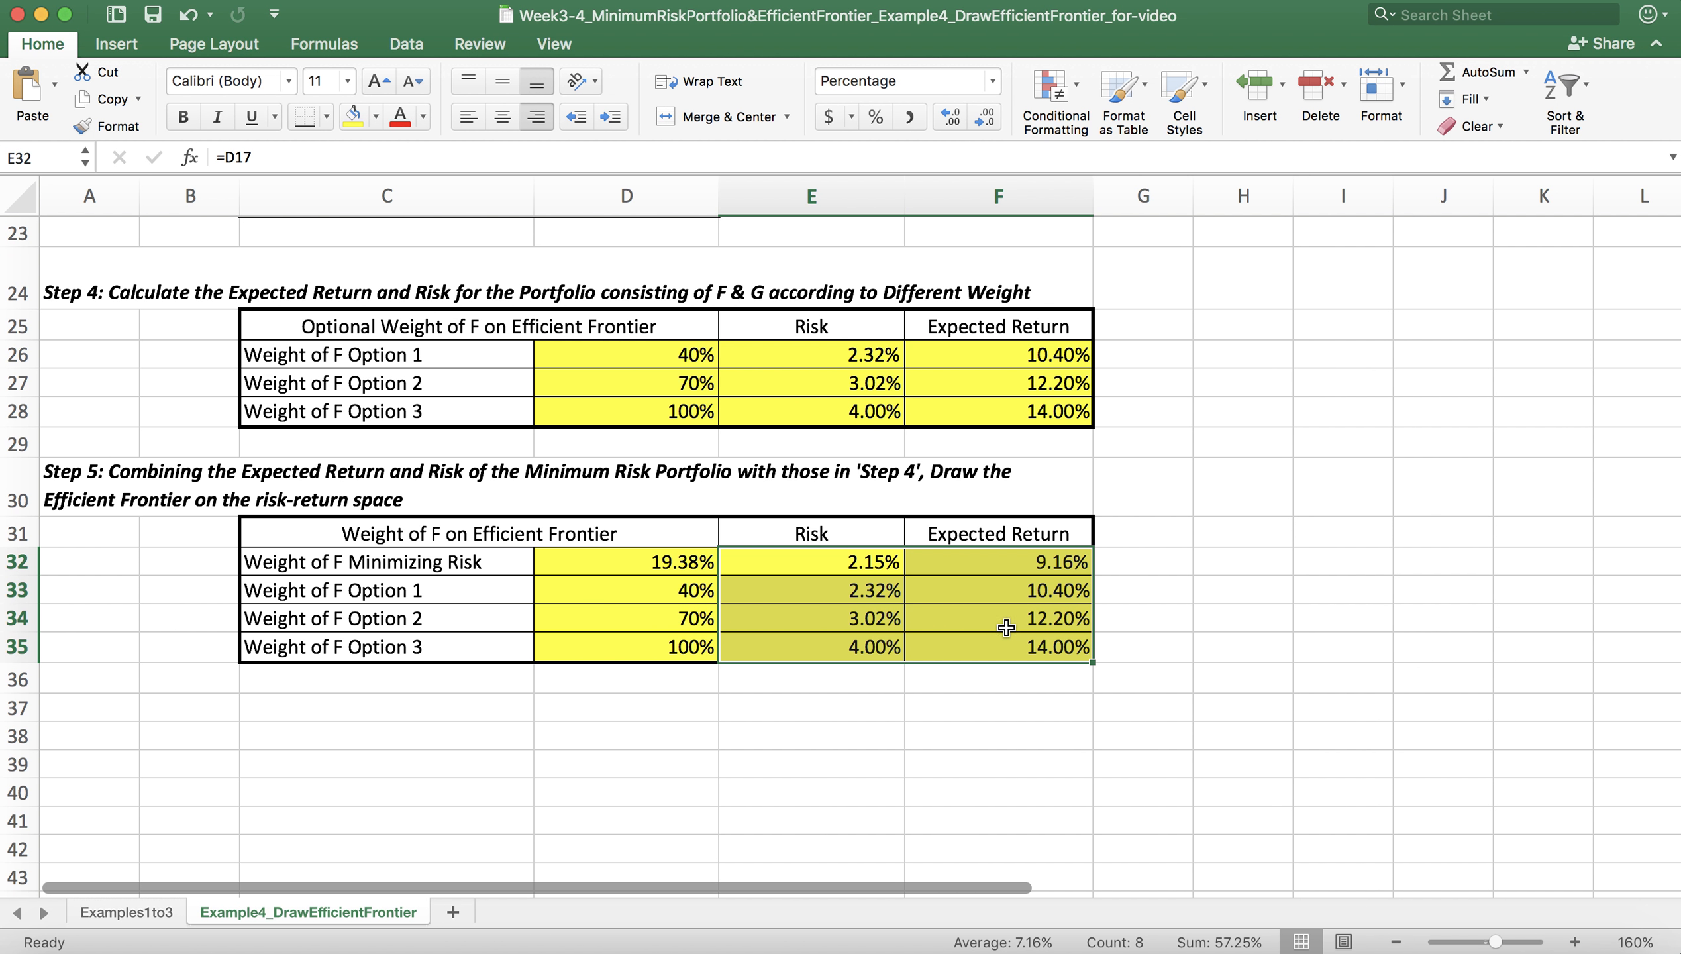
{"action": "left_click", "coordinate": [127, 42]}
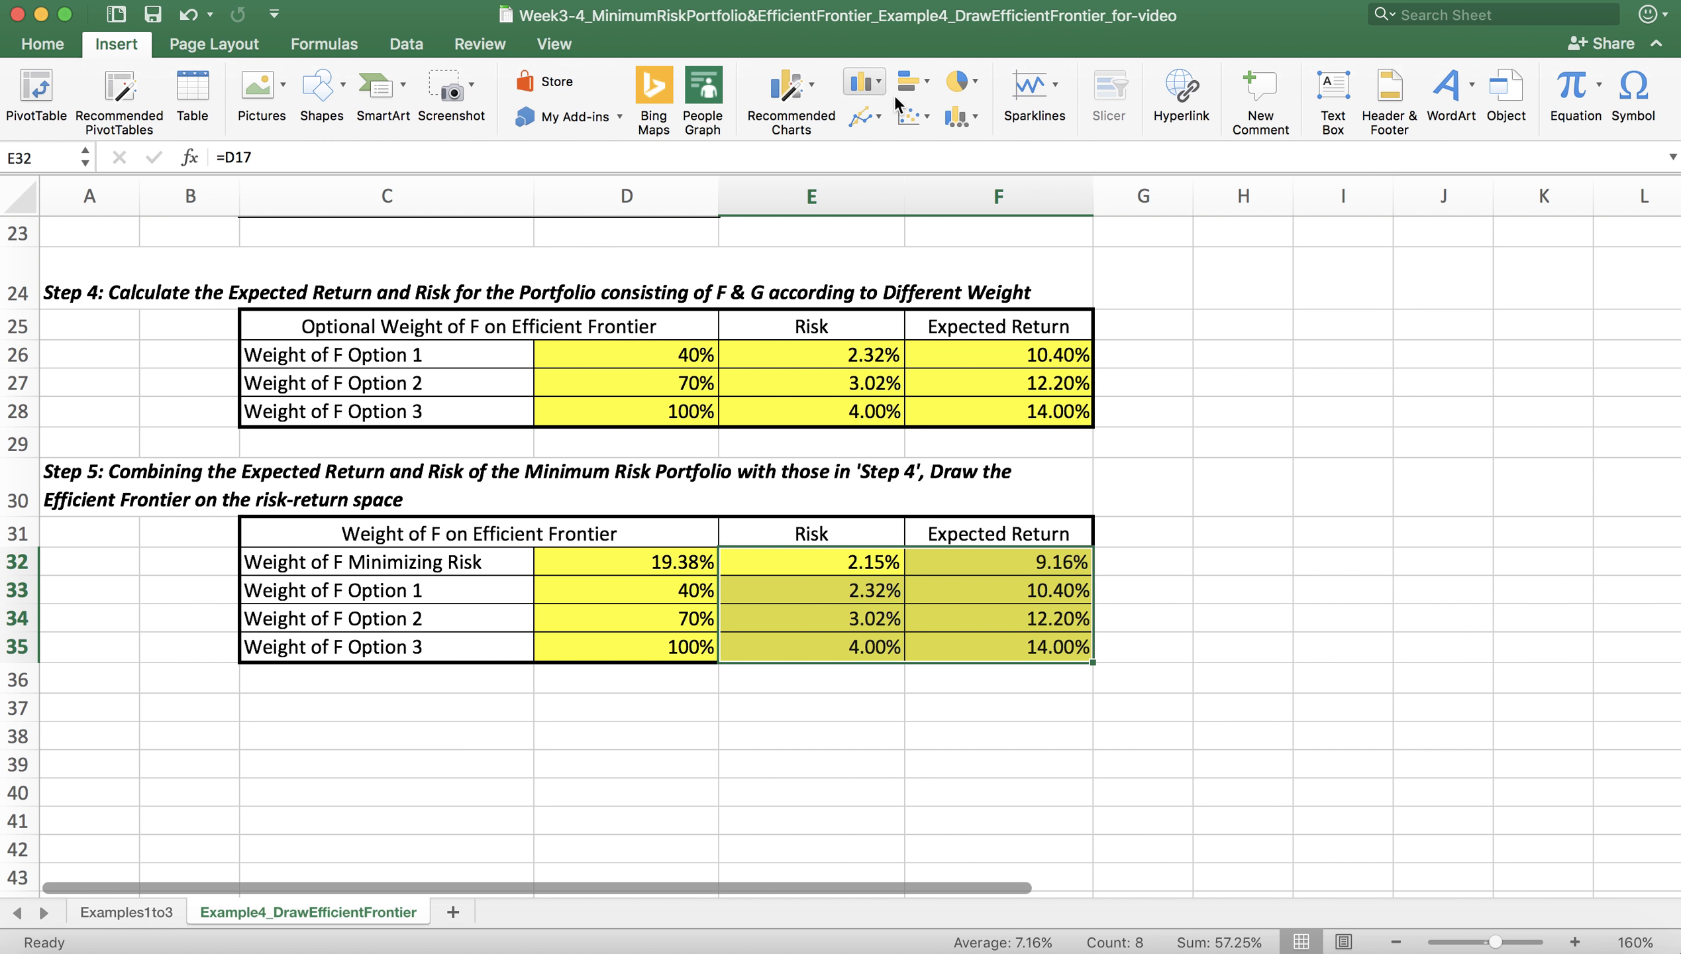
{"action": "left_click", "coordinate": [932, 121]}
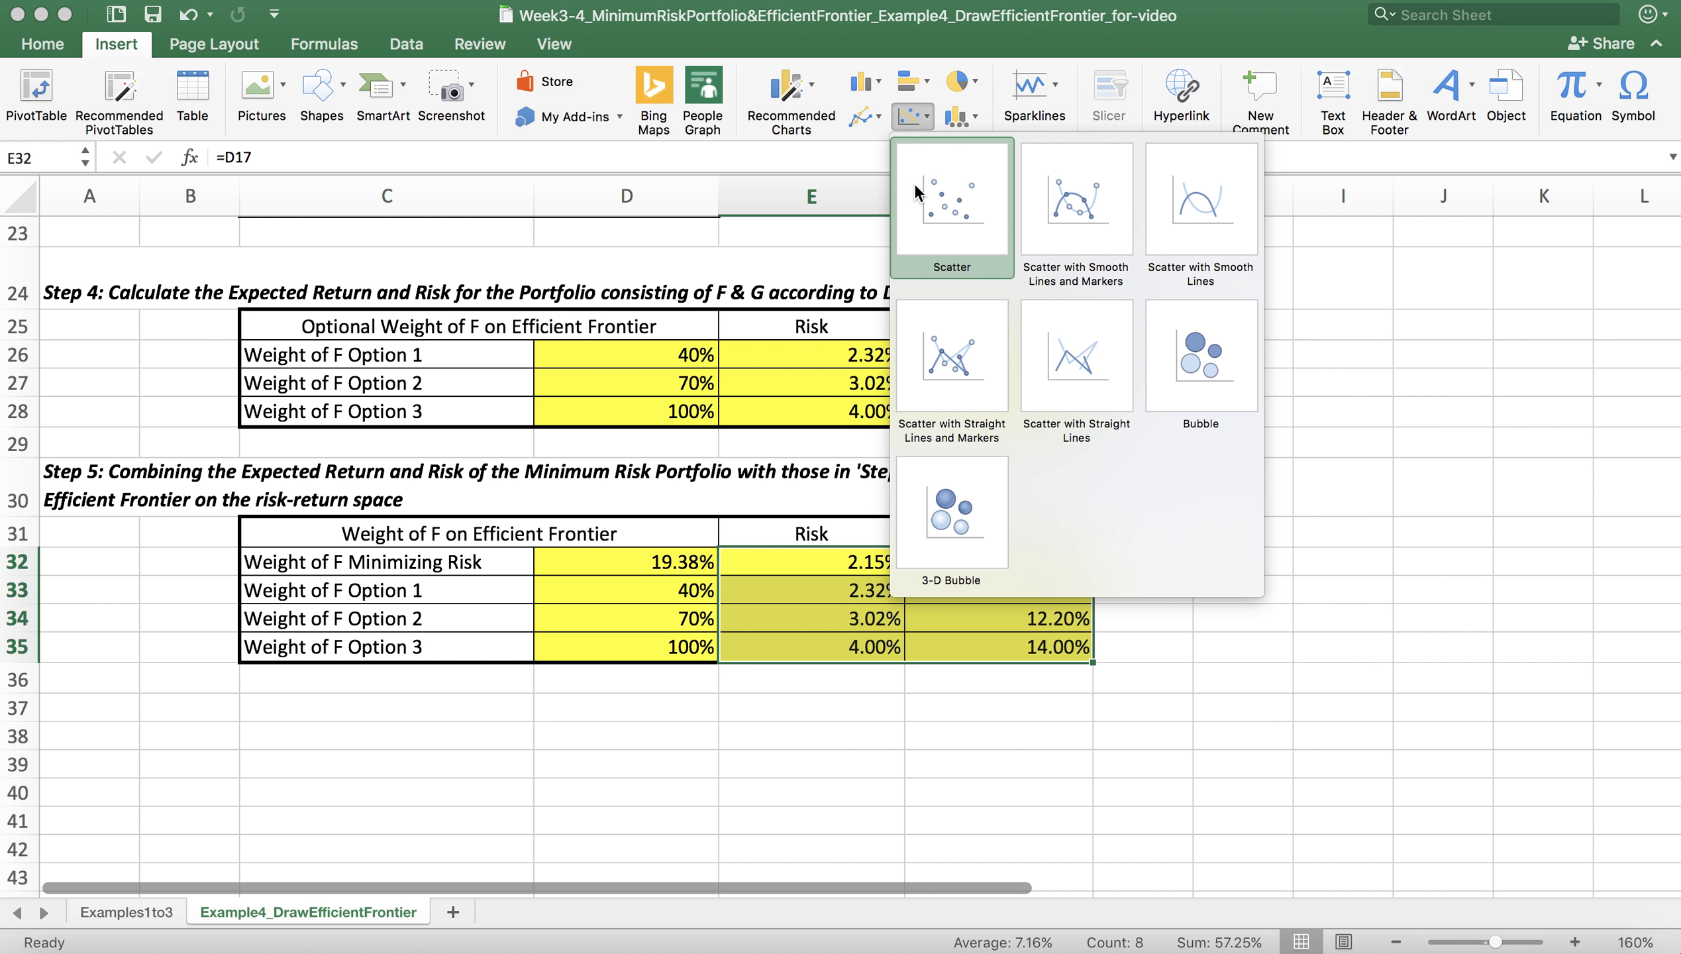
{"action": "key", "text": "XF86MonBrightnessUp"}
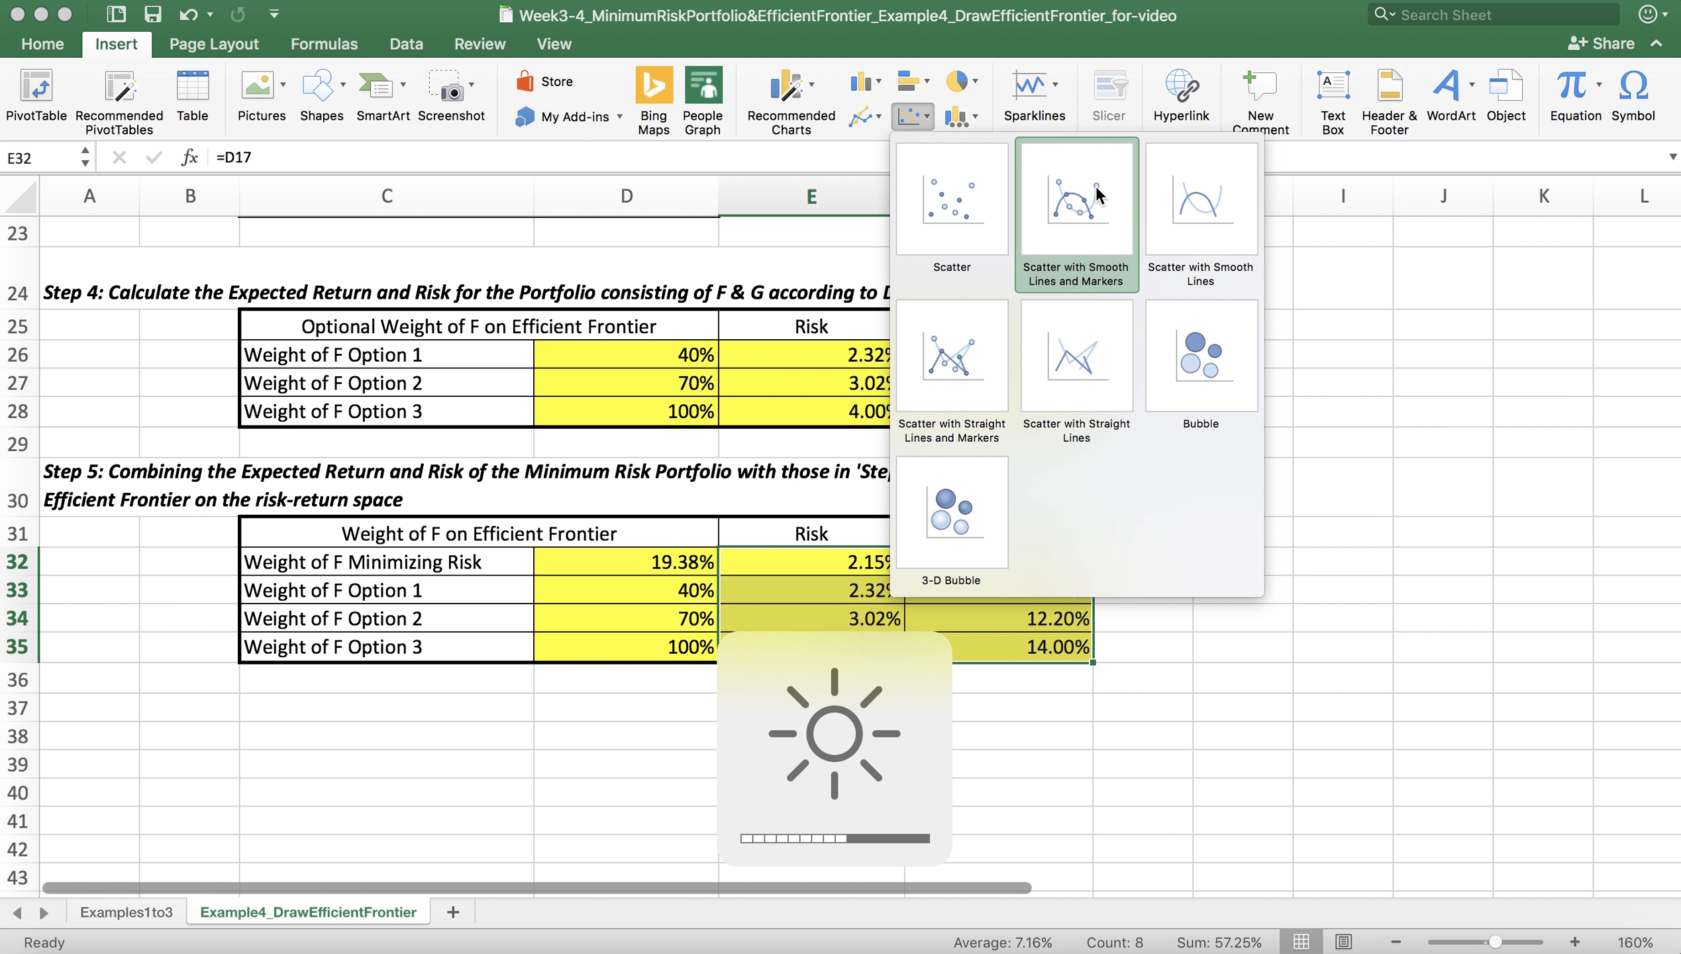
{"action": "left_click", "coordinate": [1094, 200]}
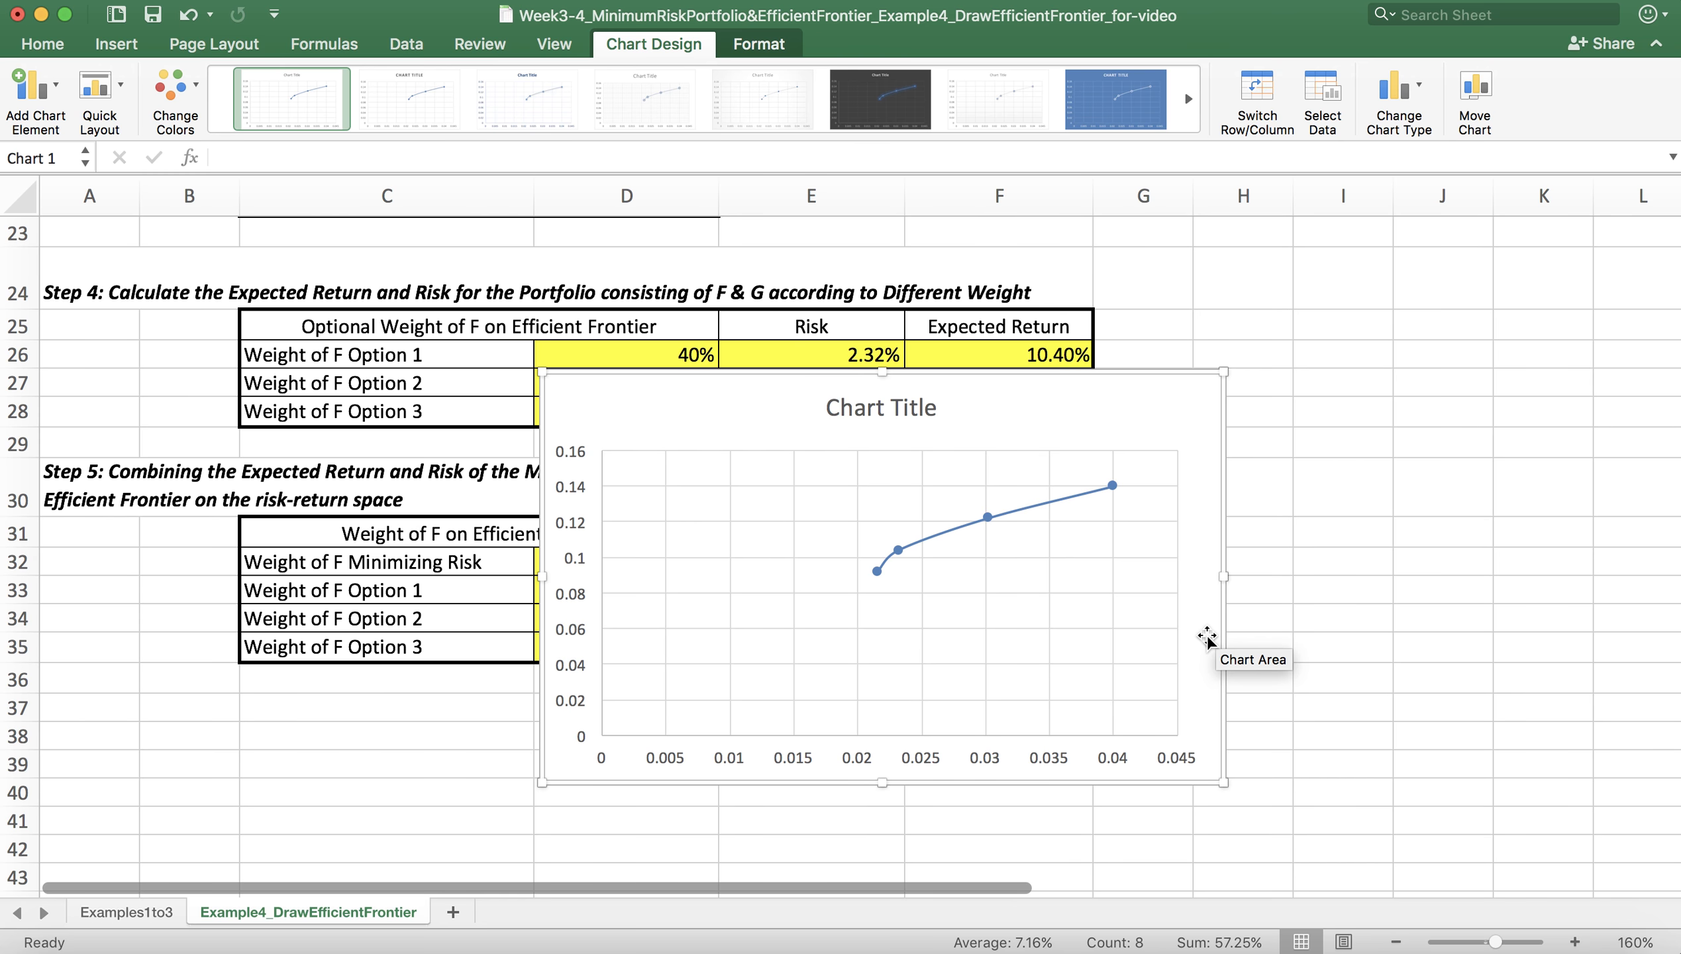
Step: Move the chart up beside the Step 4 and Step 5 tables, over columns F to J, and enlarge it slightly
{"action": "left_click_drag", "start_coordinate": [1207, 641], "coordinate": [1169, 749]}
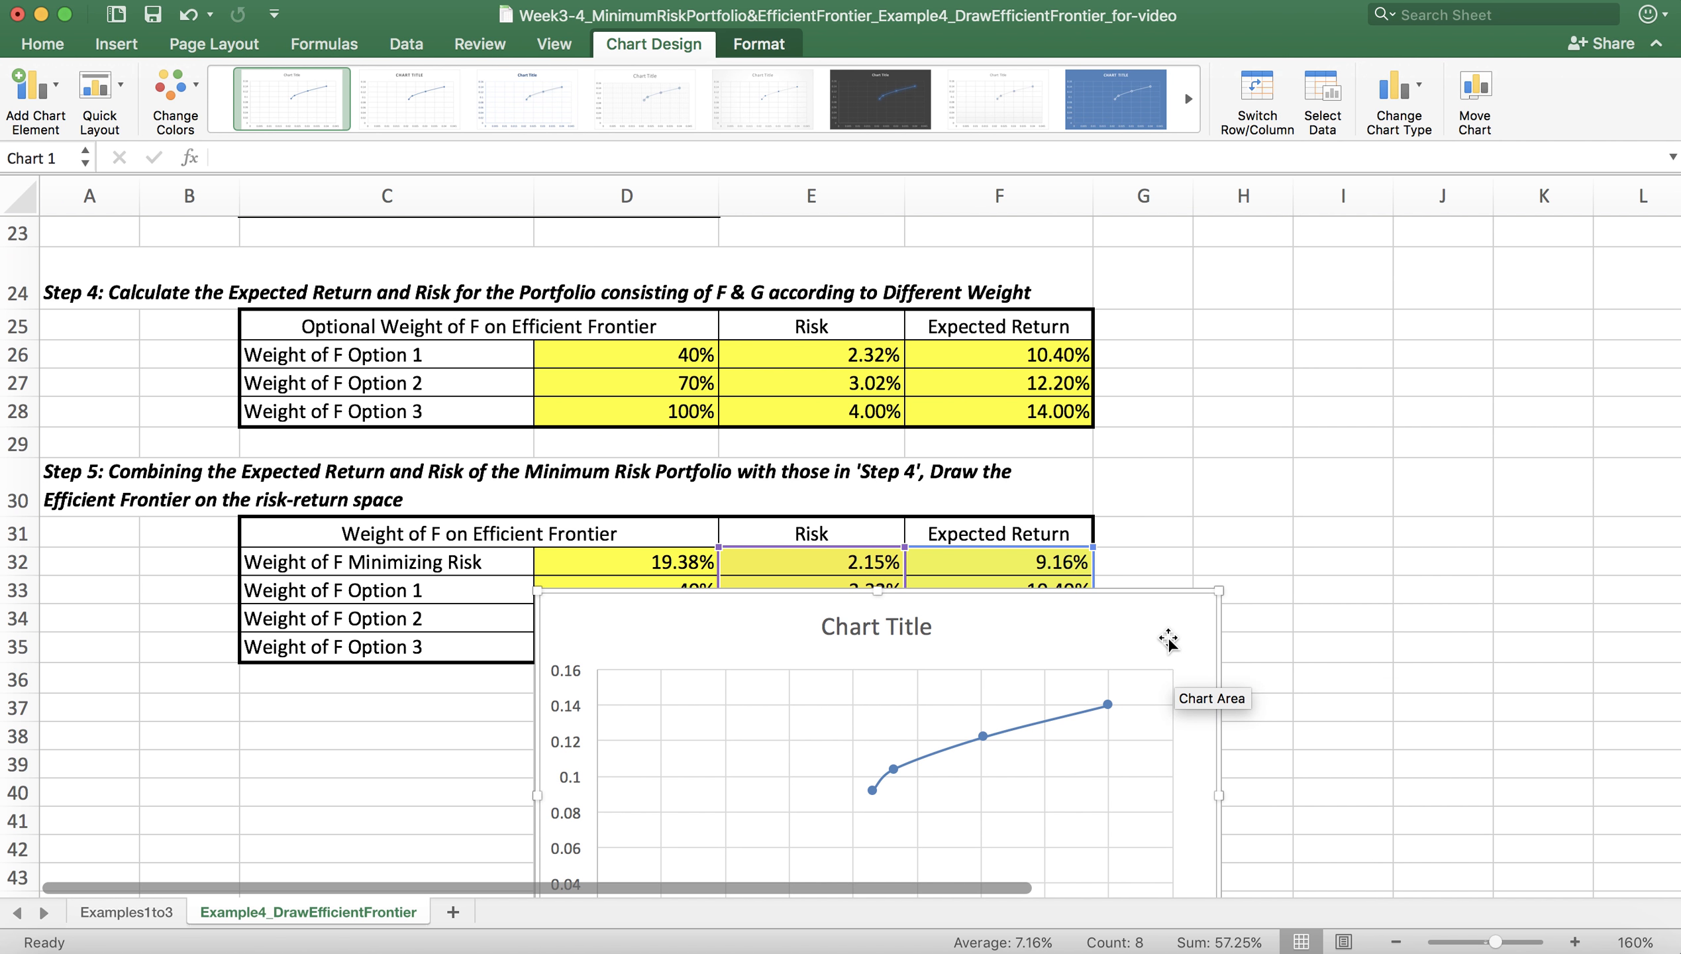
{"action": "left_click_drag", "start_coordinate": [1167, 636], "coordinate": [1466, 339]}
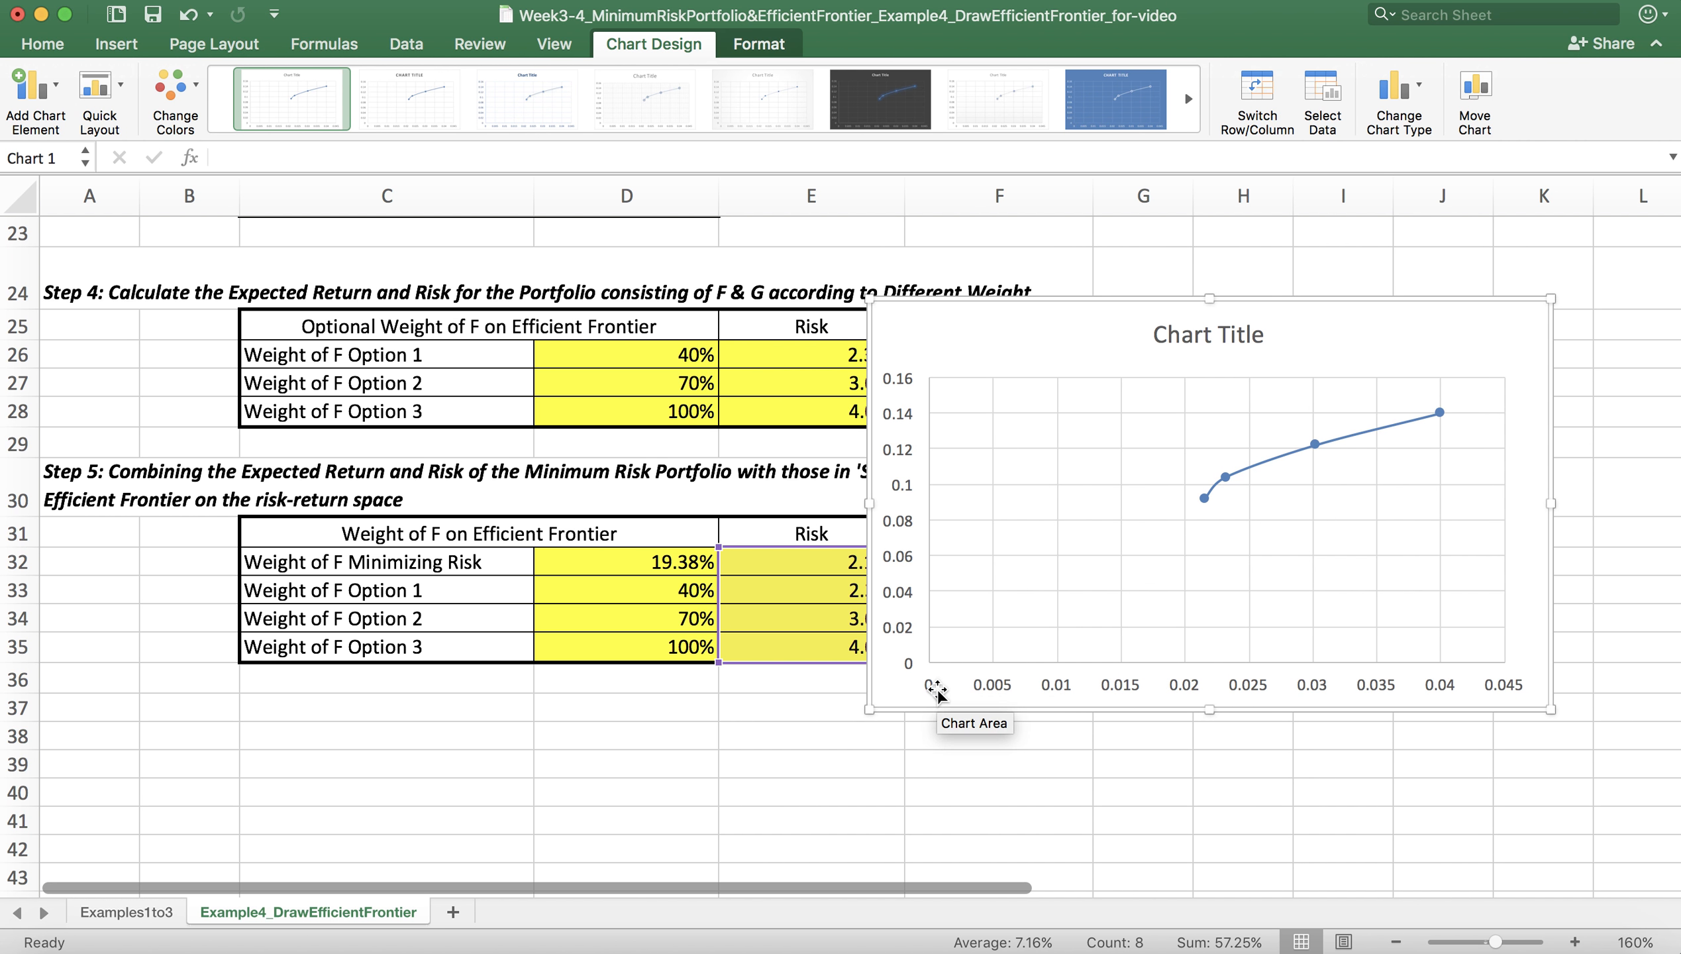
{"action": "mouse_move", "coordinate": [1209, 510]}
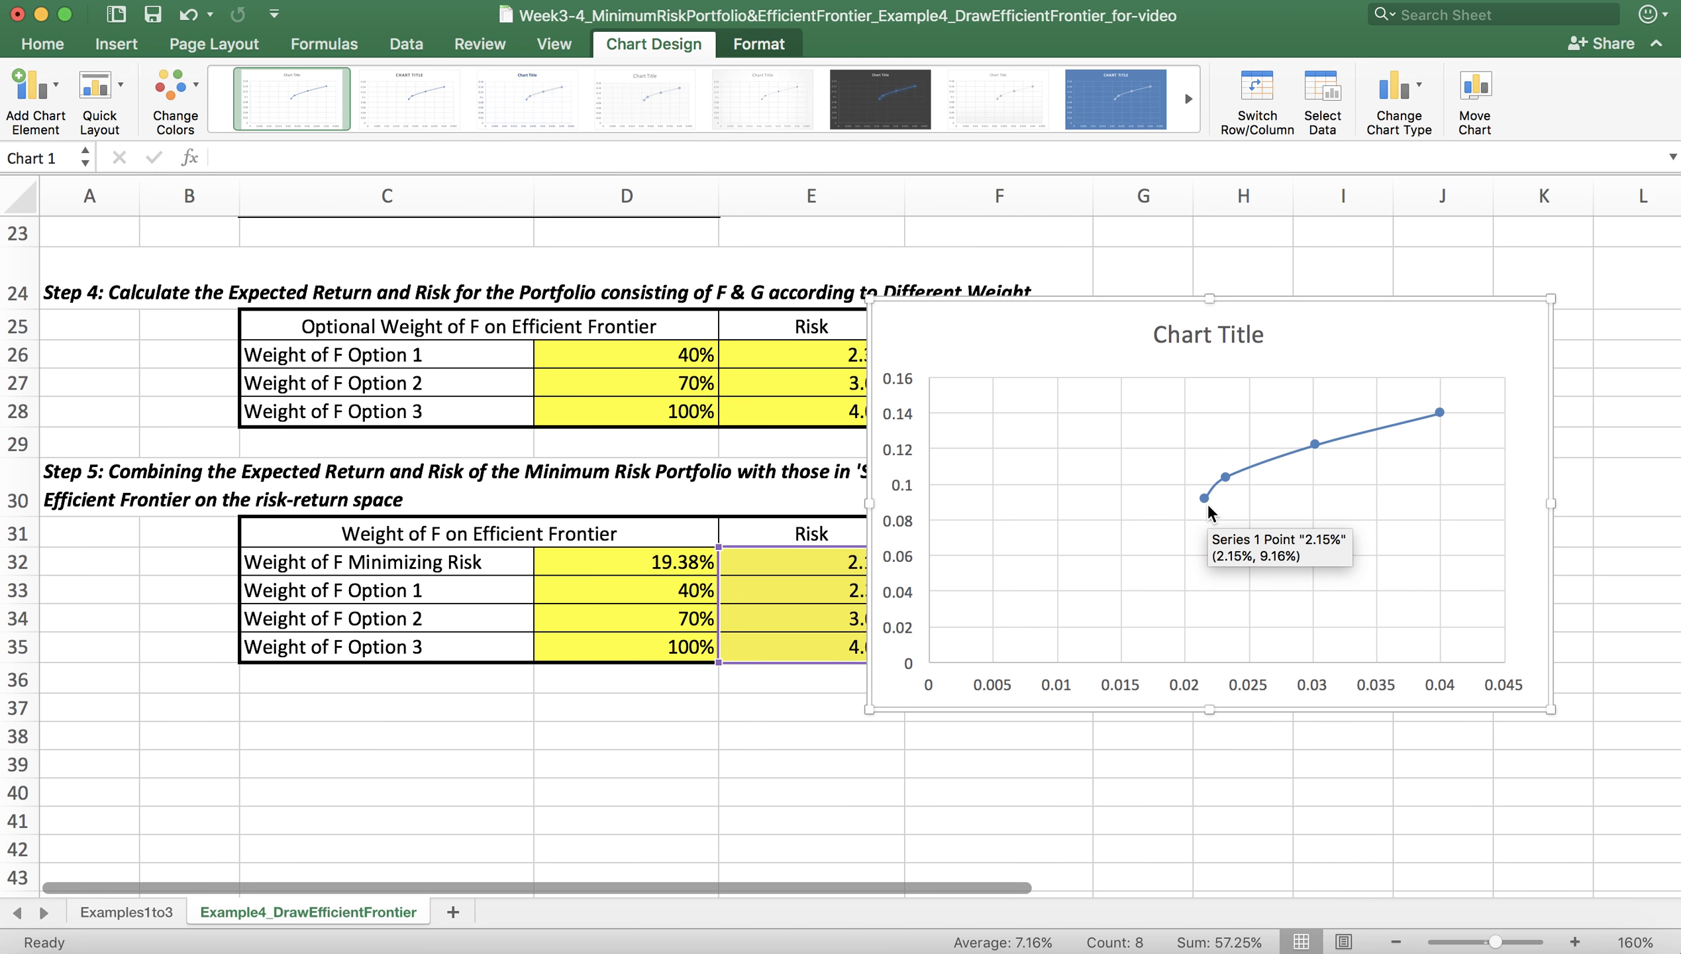
{"action": "mouse_move", "coordinate": [1227, 475]}
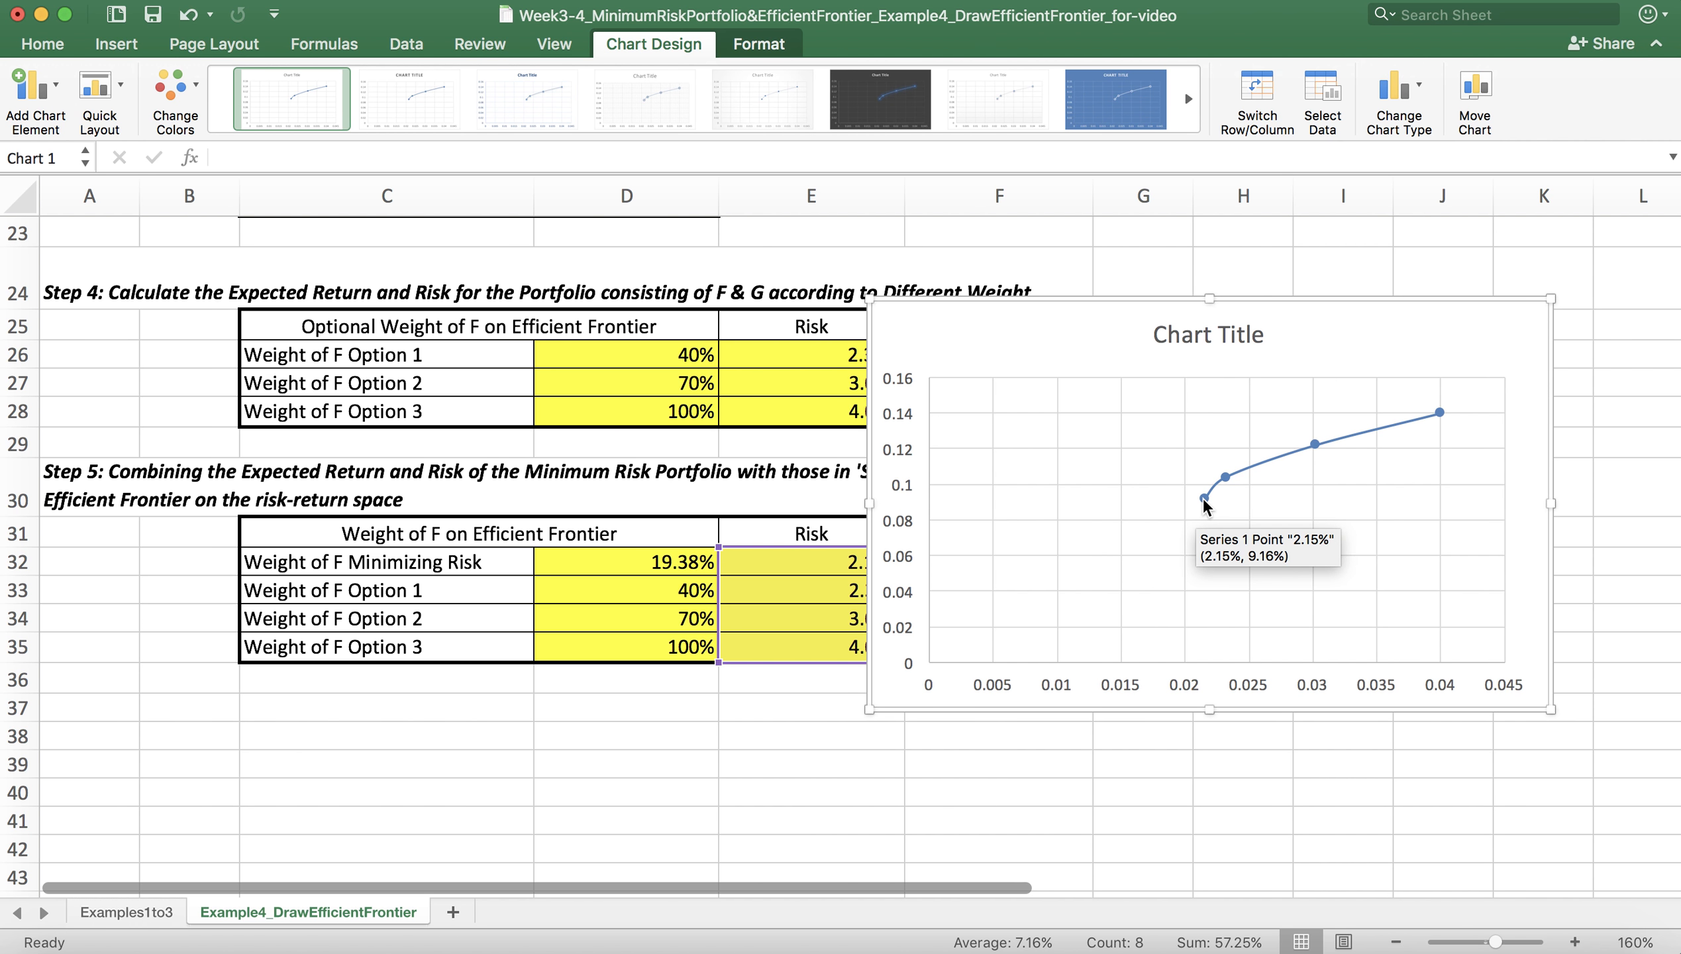
{"action": "mouse_move", "coordinate": [1441, 414]}
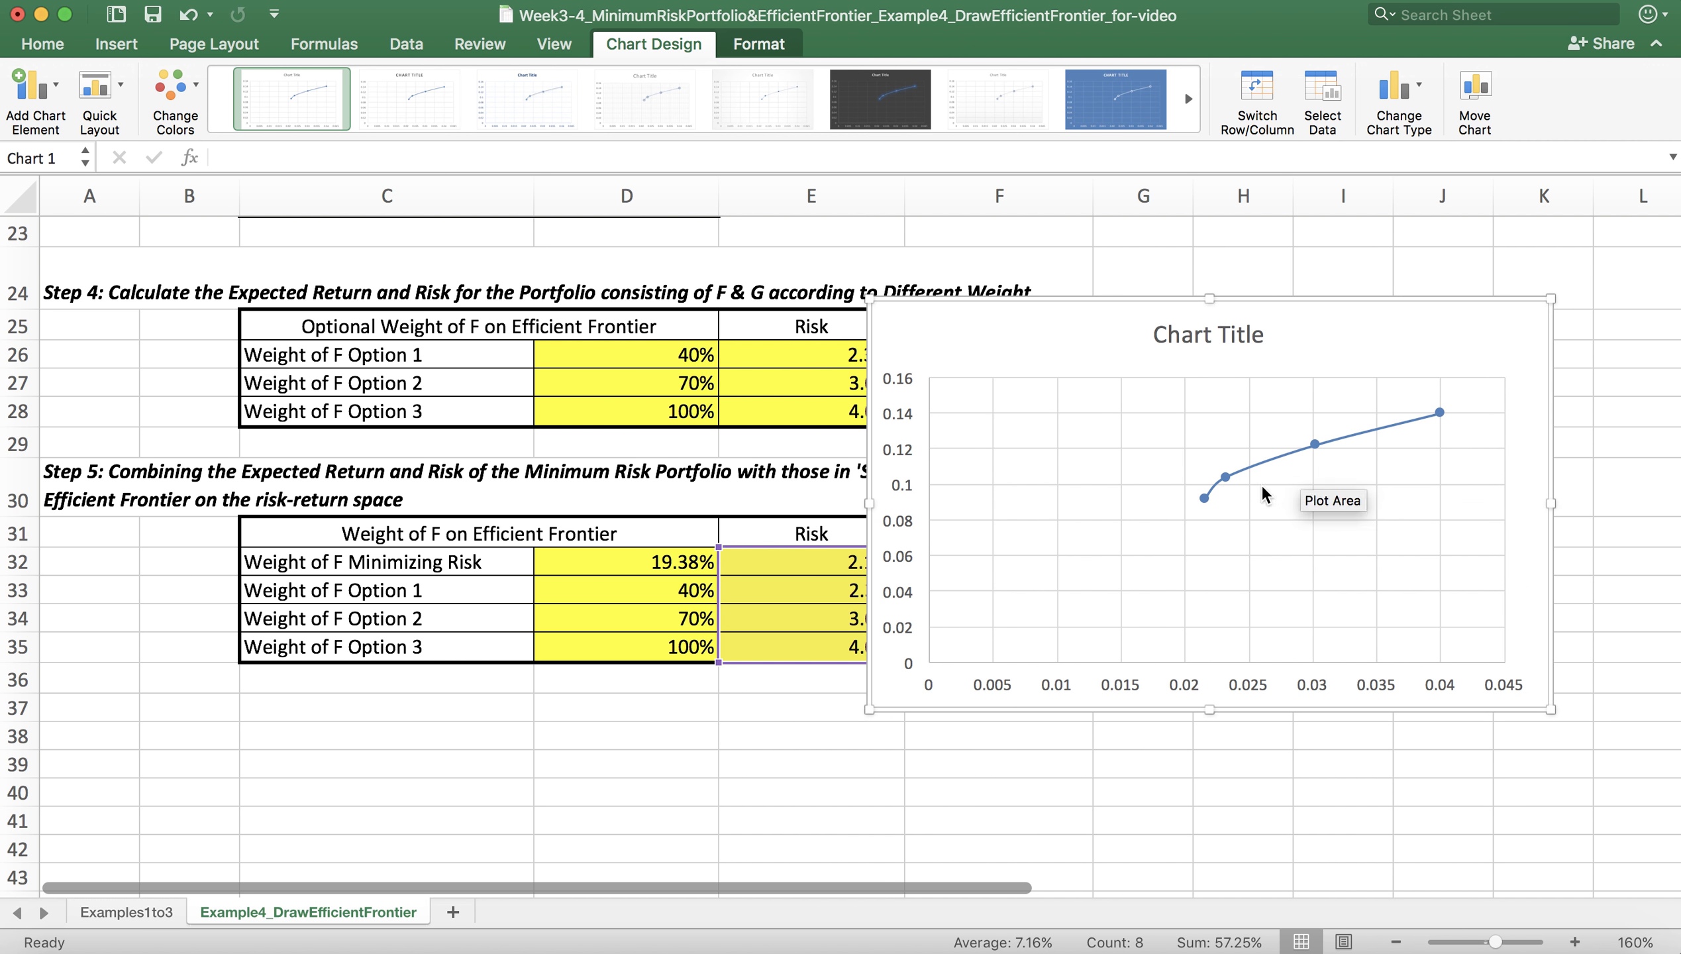
{"action": "mouse_move", "coordinate": [1316, 451]}
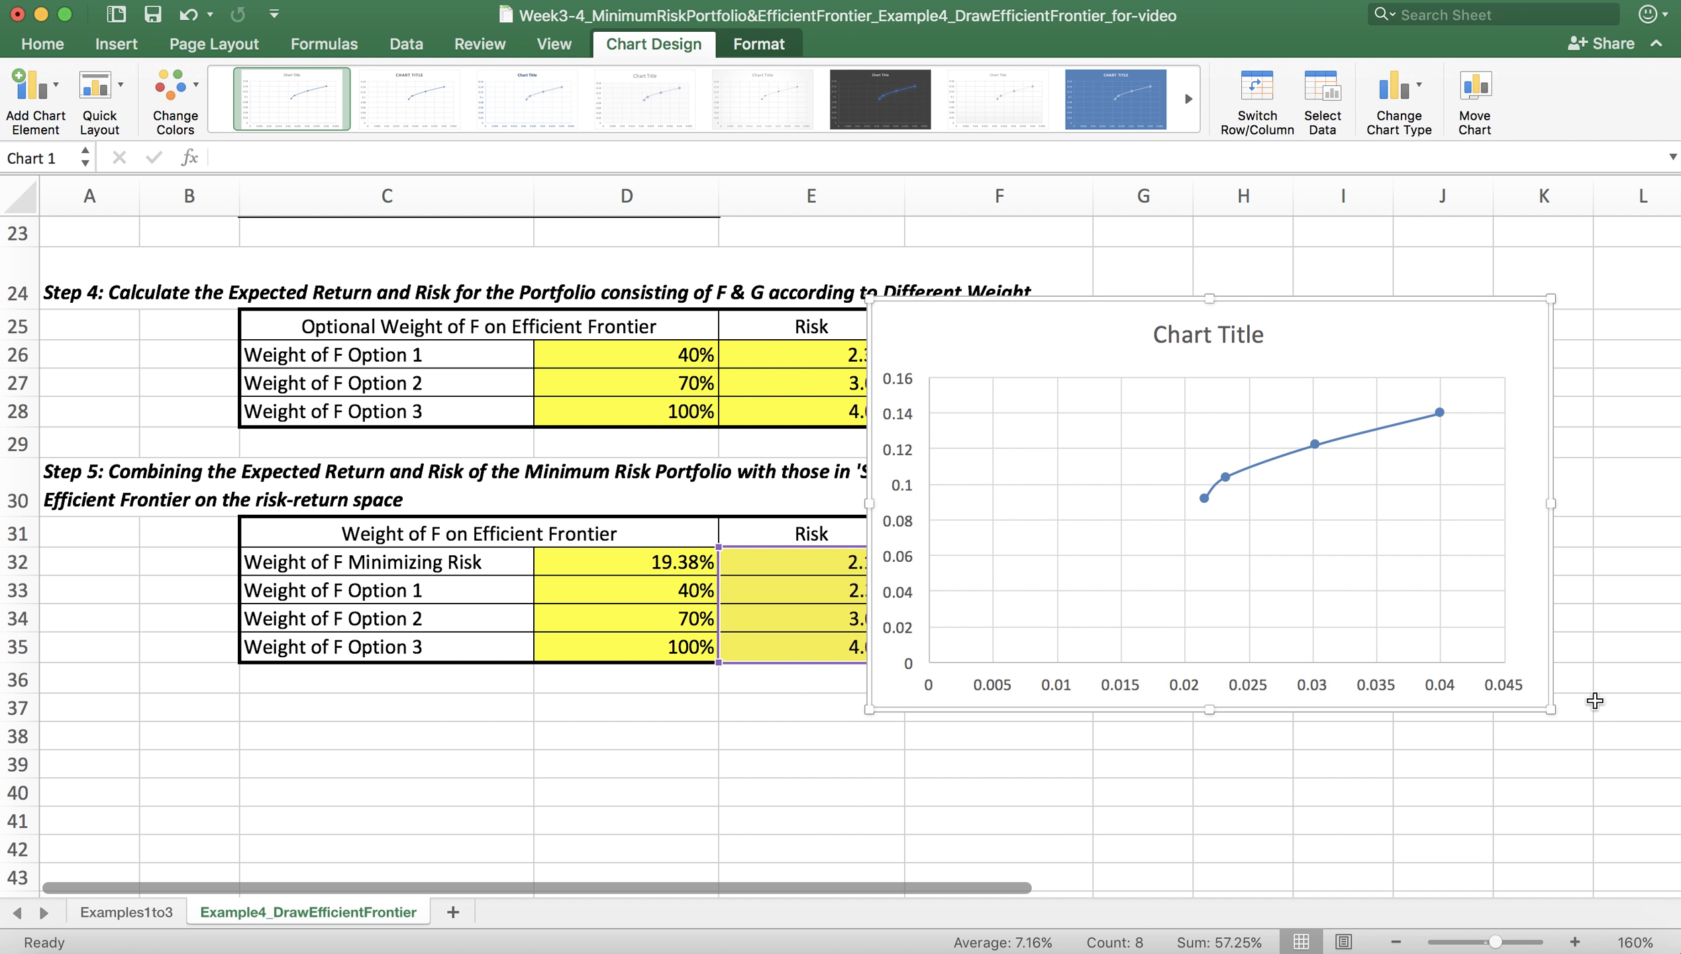
{"action": "left_click_drag", "start_coordinate": [1551, 709], "coordinate": [1603, 756]}
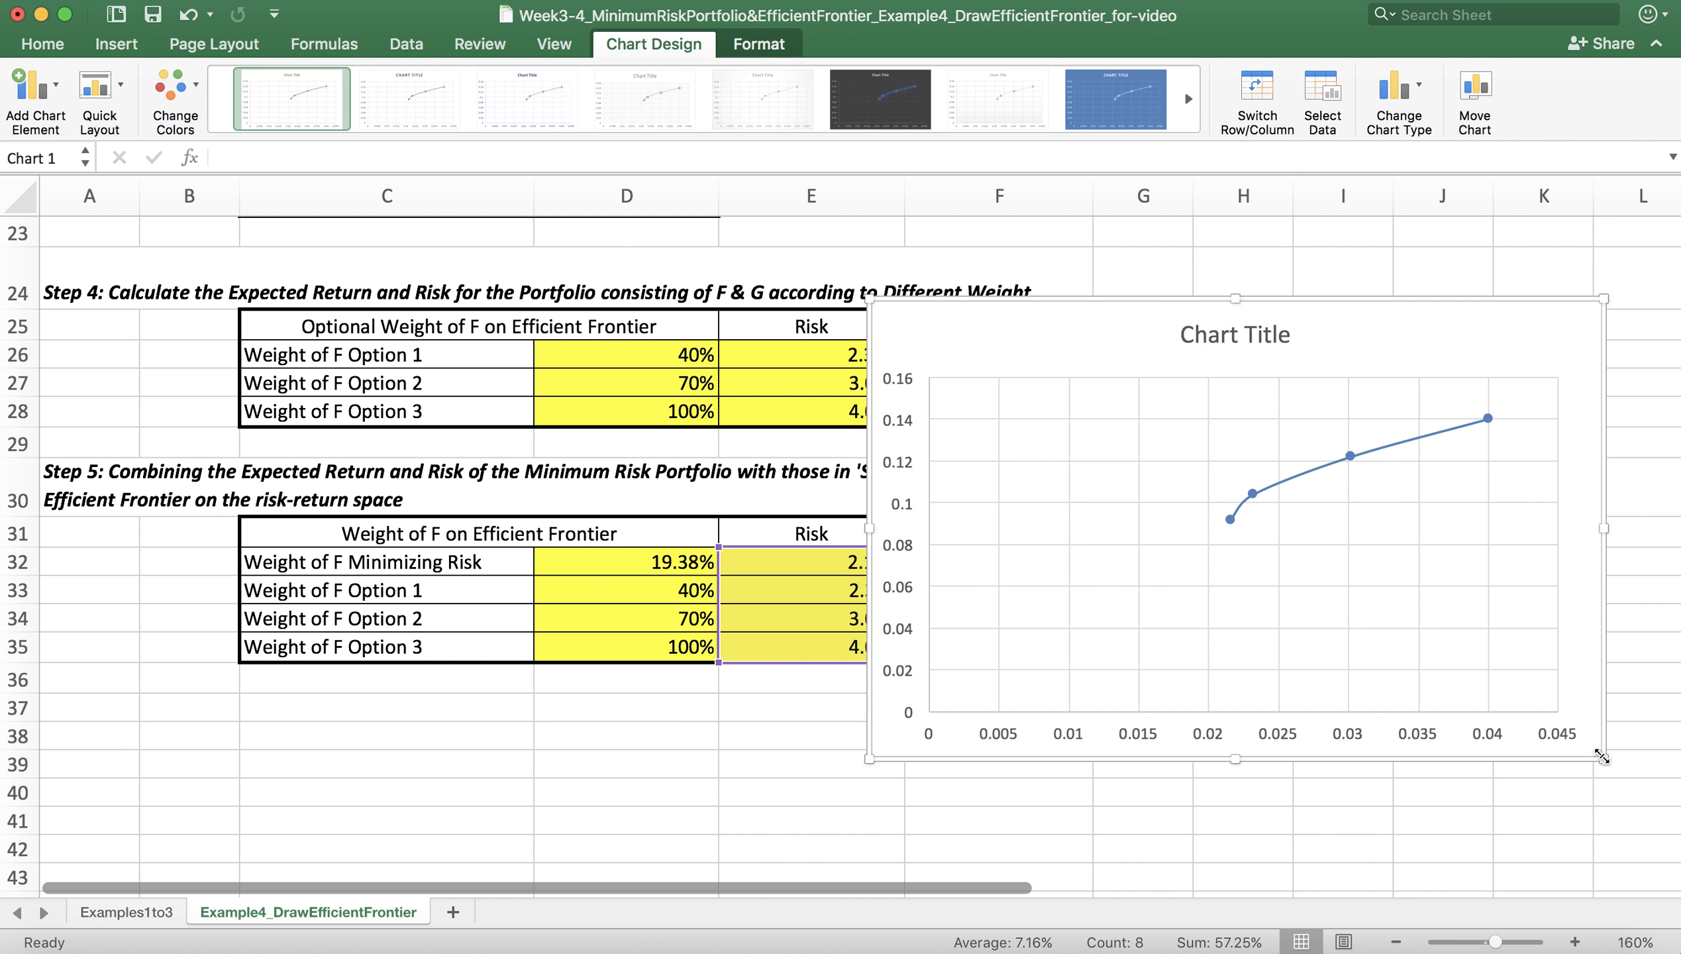
Step: Replace the chart title with "Efficient Frontier for Properties F & G"
{"action": "left_click", "coordinate": [1244, 336]}
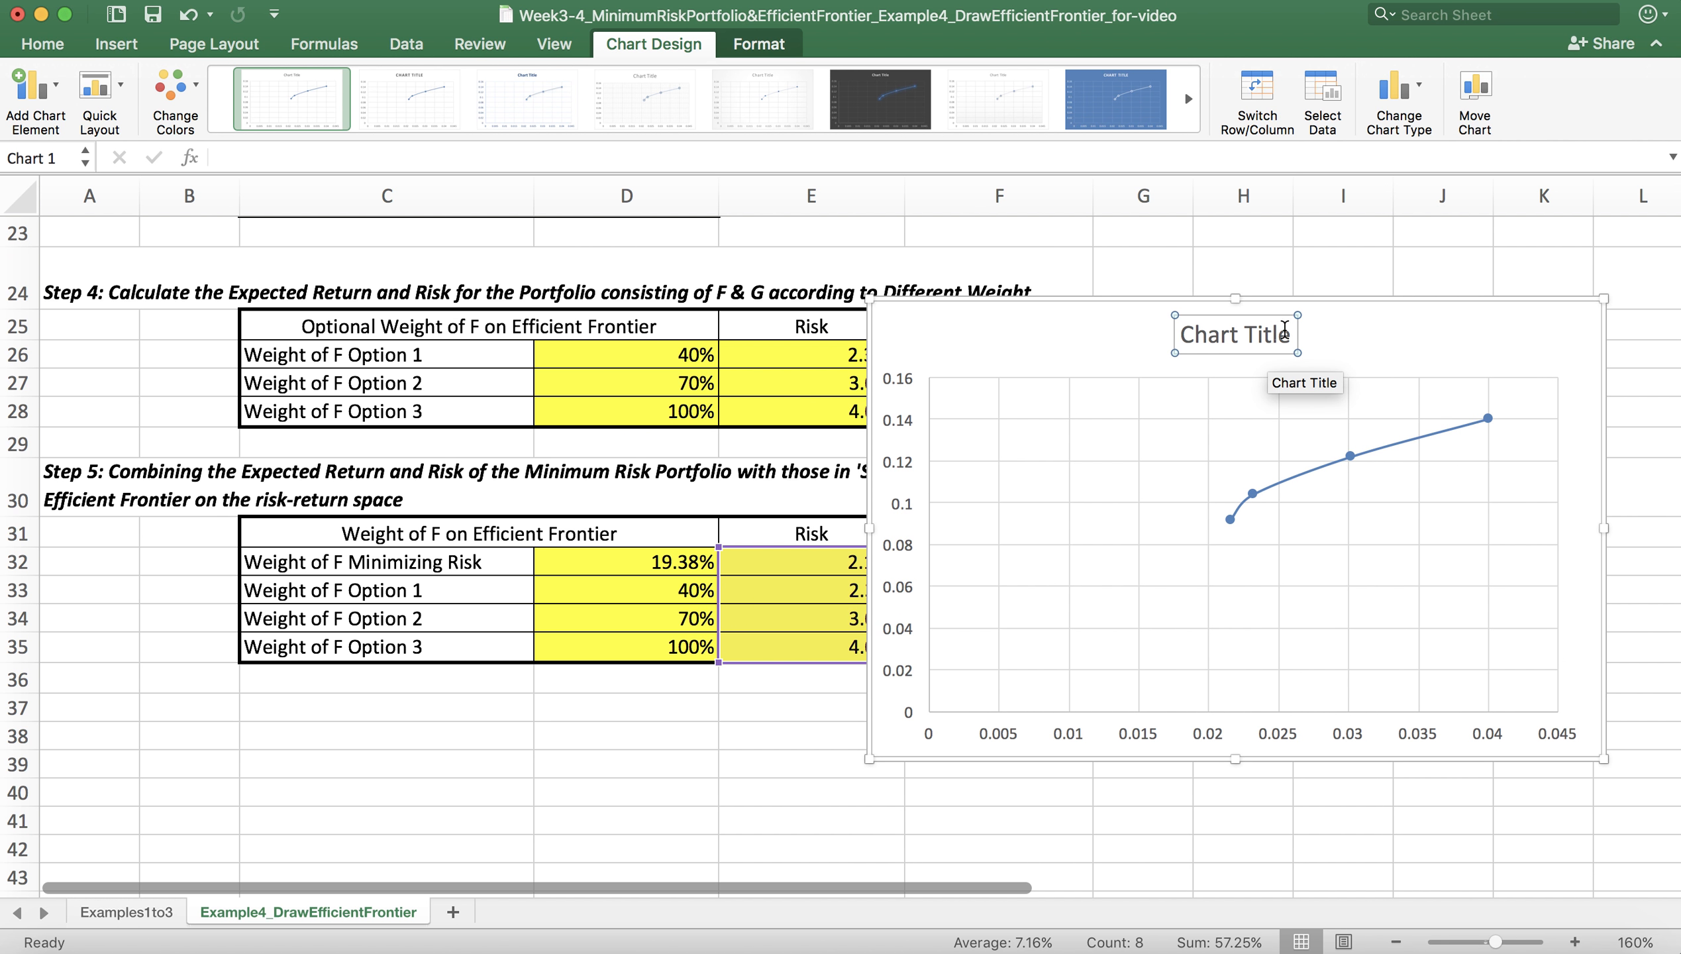
{"action": "left_click", "coordinate": [1240, 332]}
{"action": "left_click_drag", "start_coordinate": [1241, 331], "coordinate": [1190, 331]}
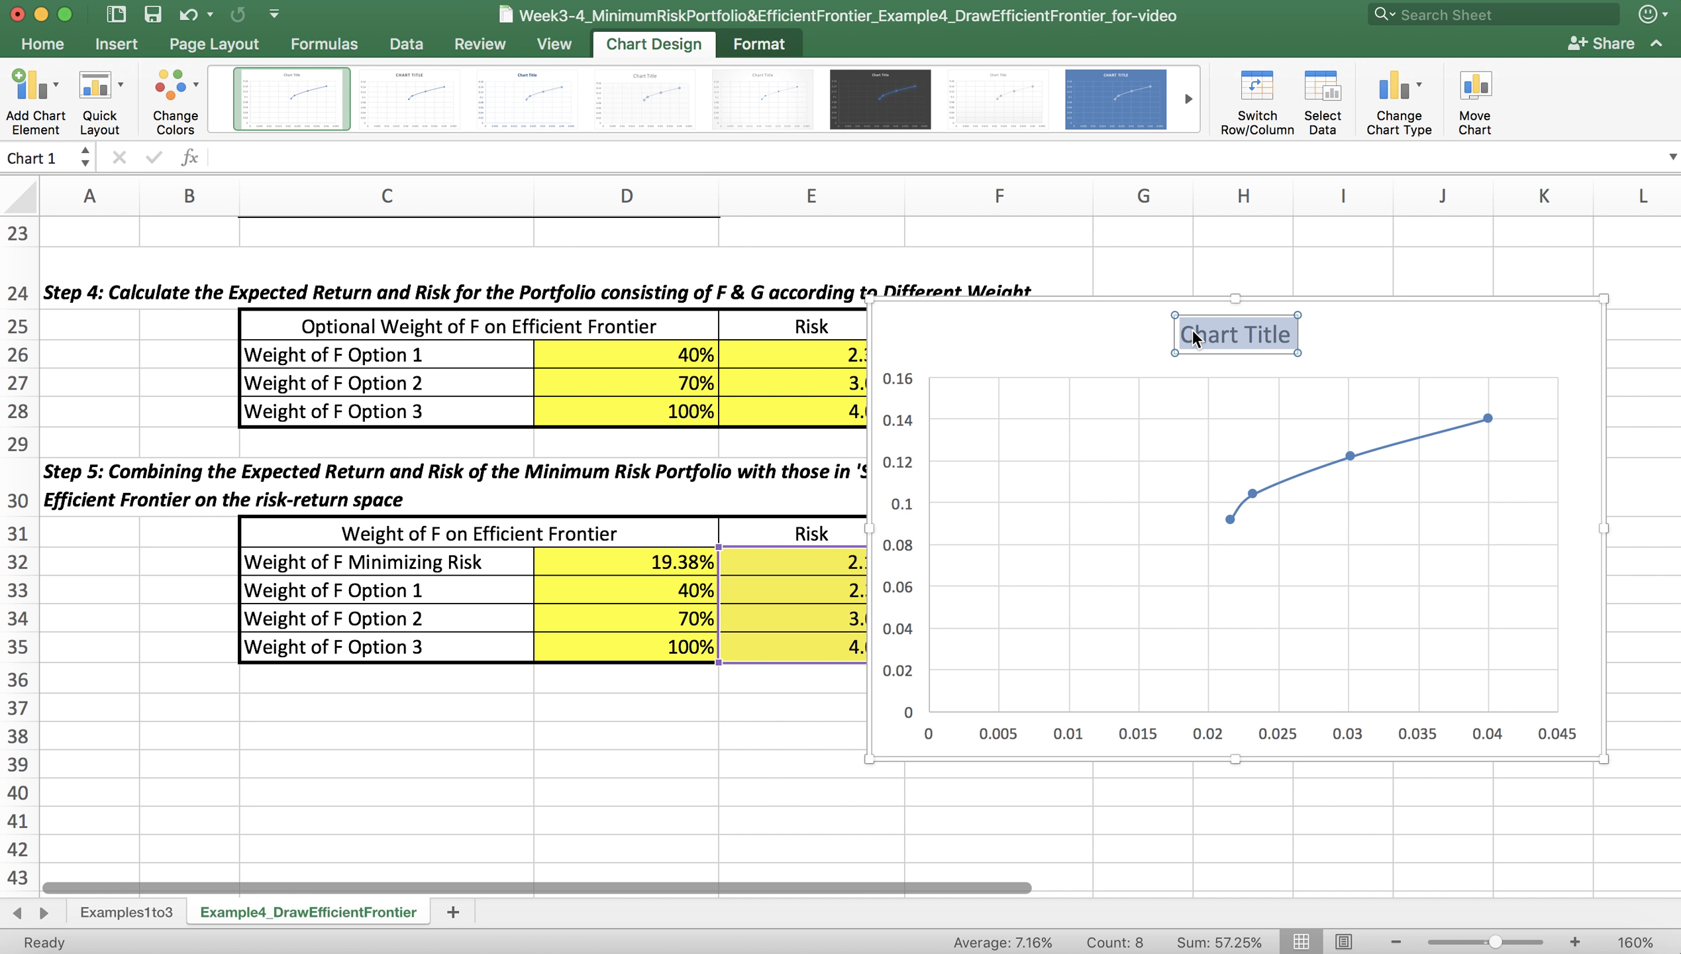
{"action": "type", "text": "Efficie"}
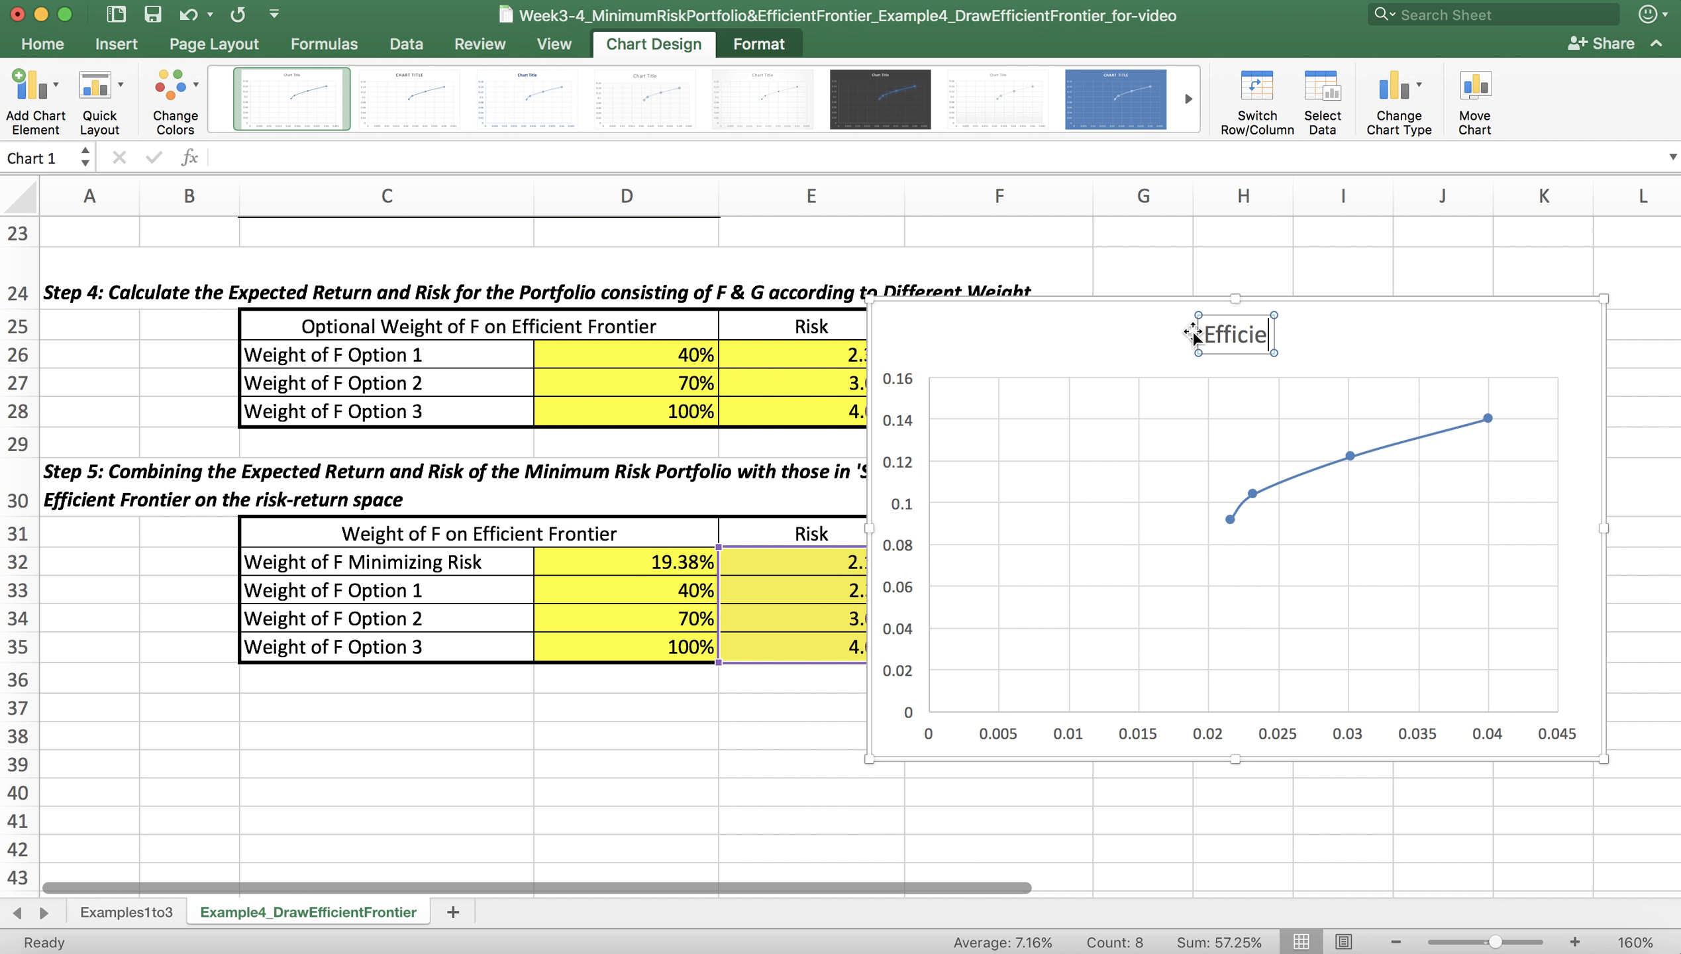
{"action": "type", "text": "nt Front"}
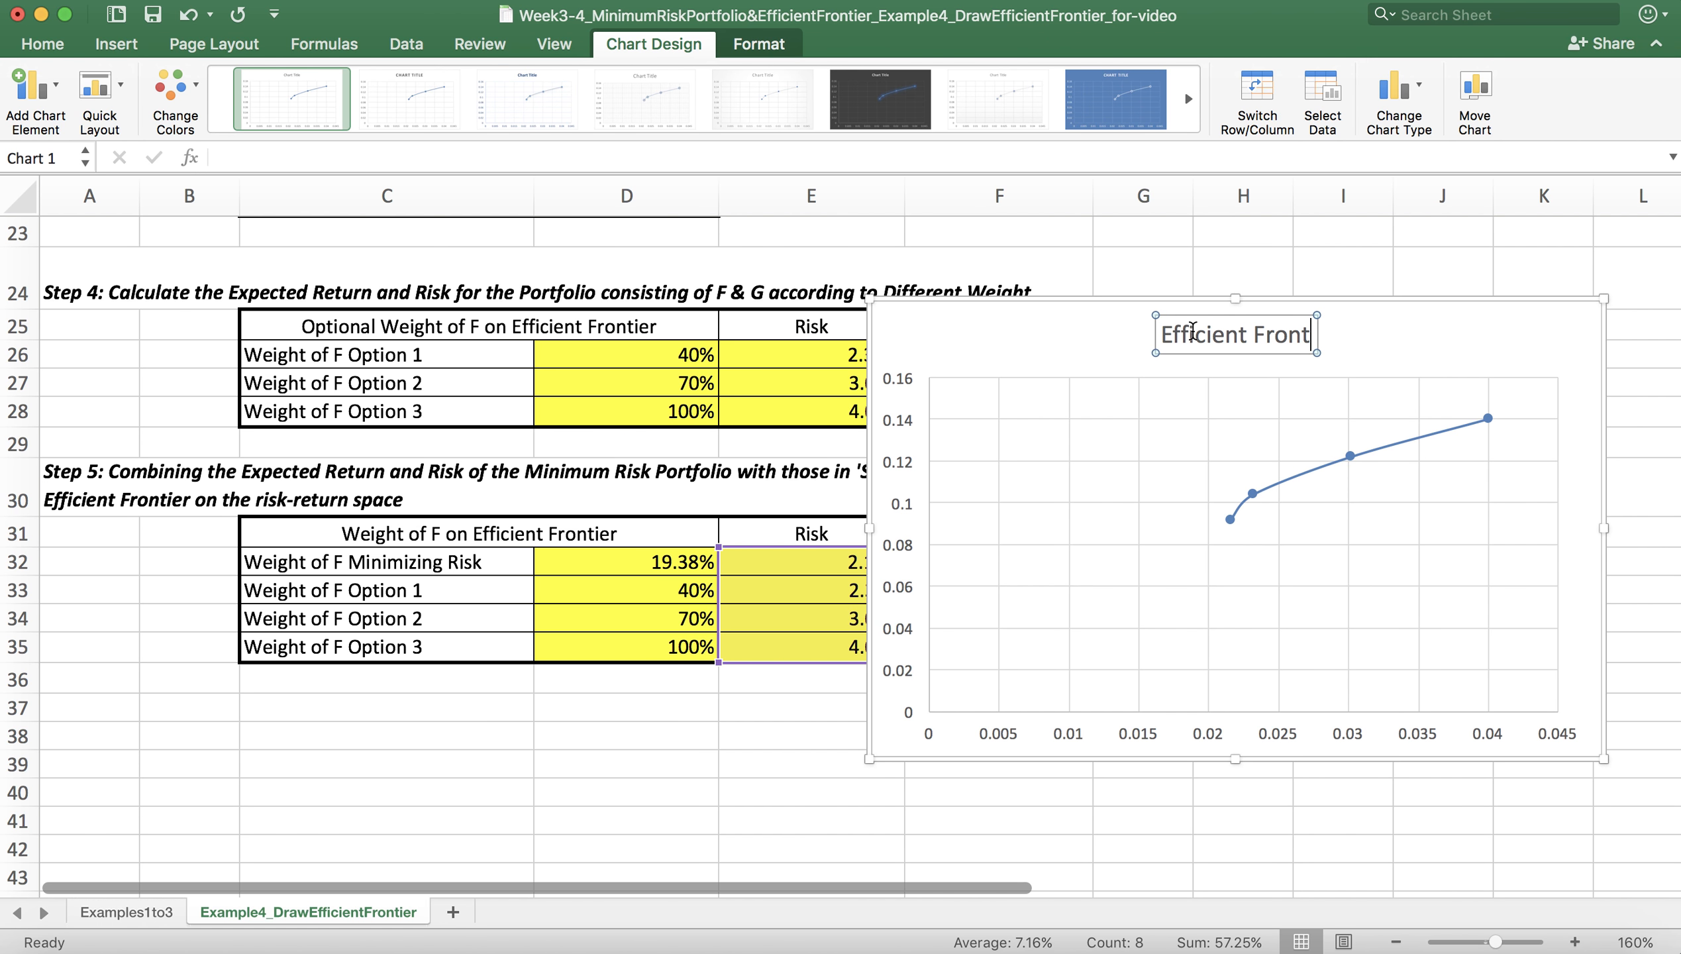
{"action": "type", "text": "ier for PR"}
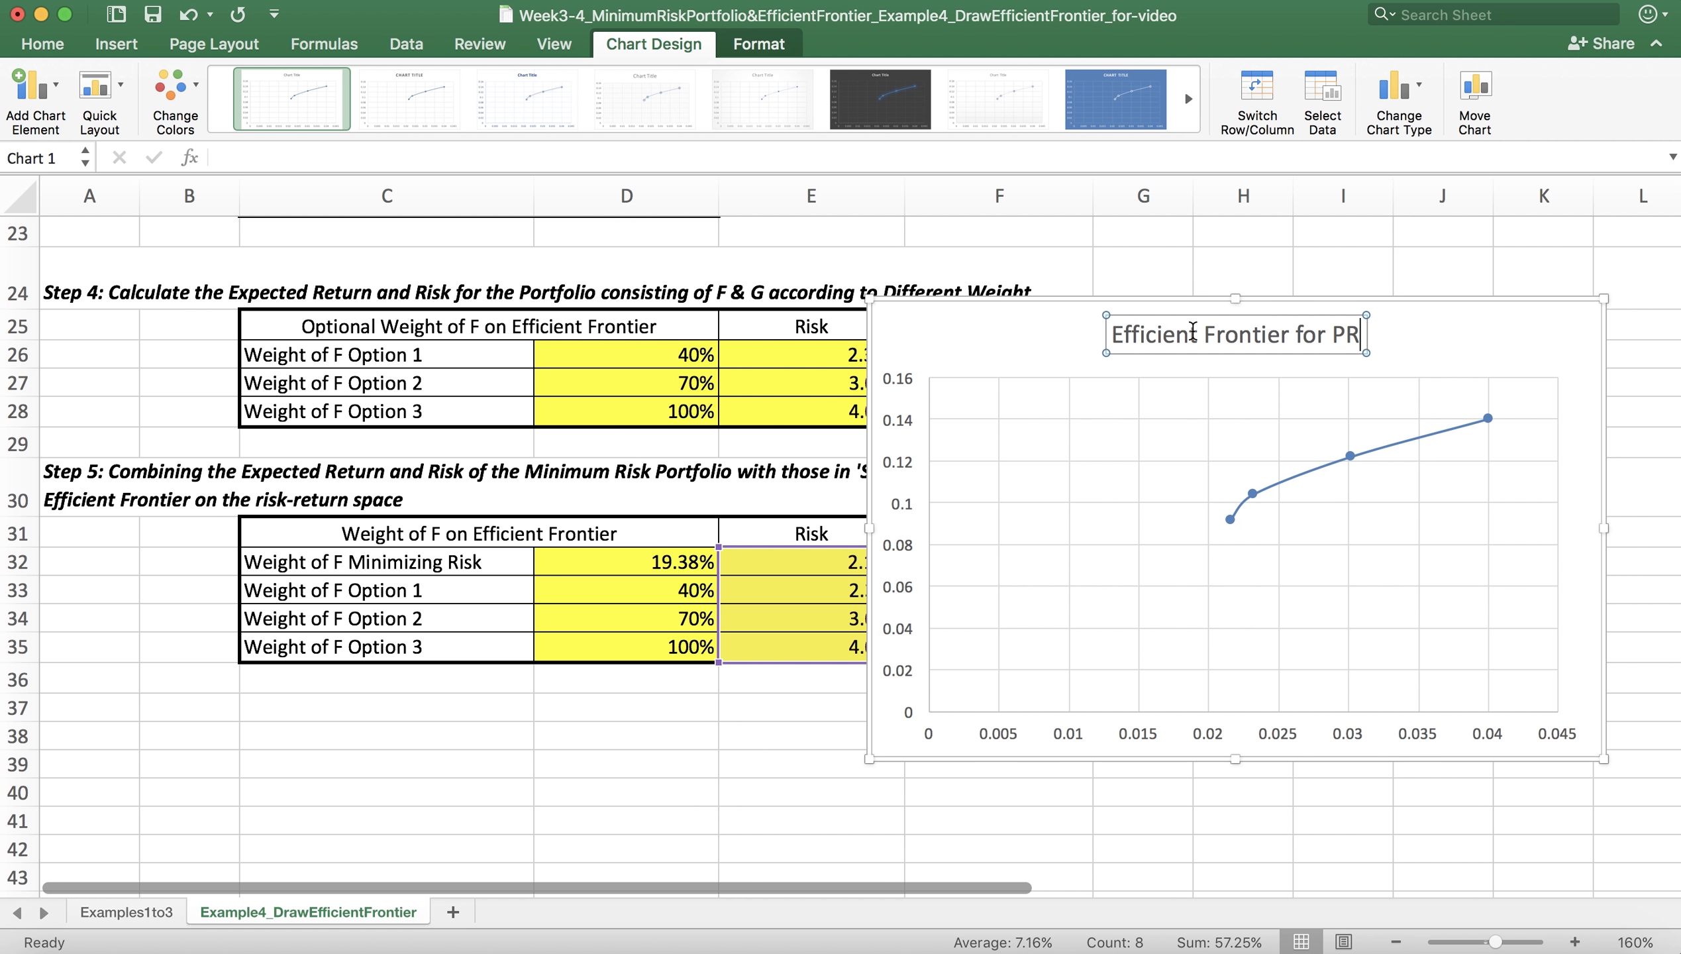
{"action": "key", "text": "BackSpace"}
{"action": "type", "text": "roper"}
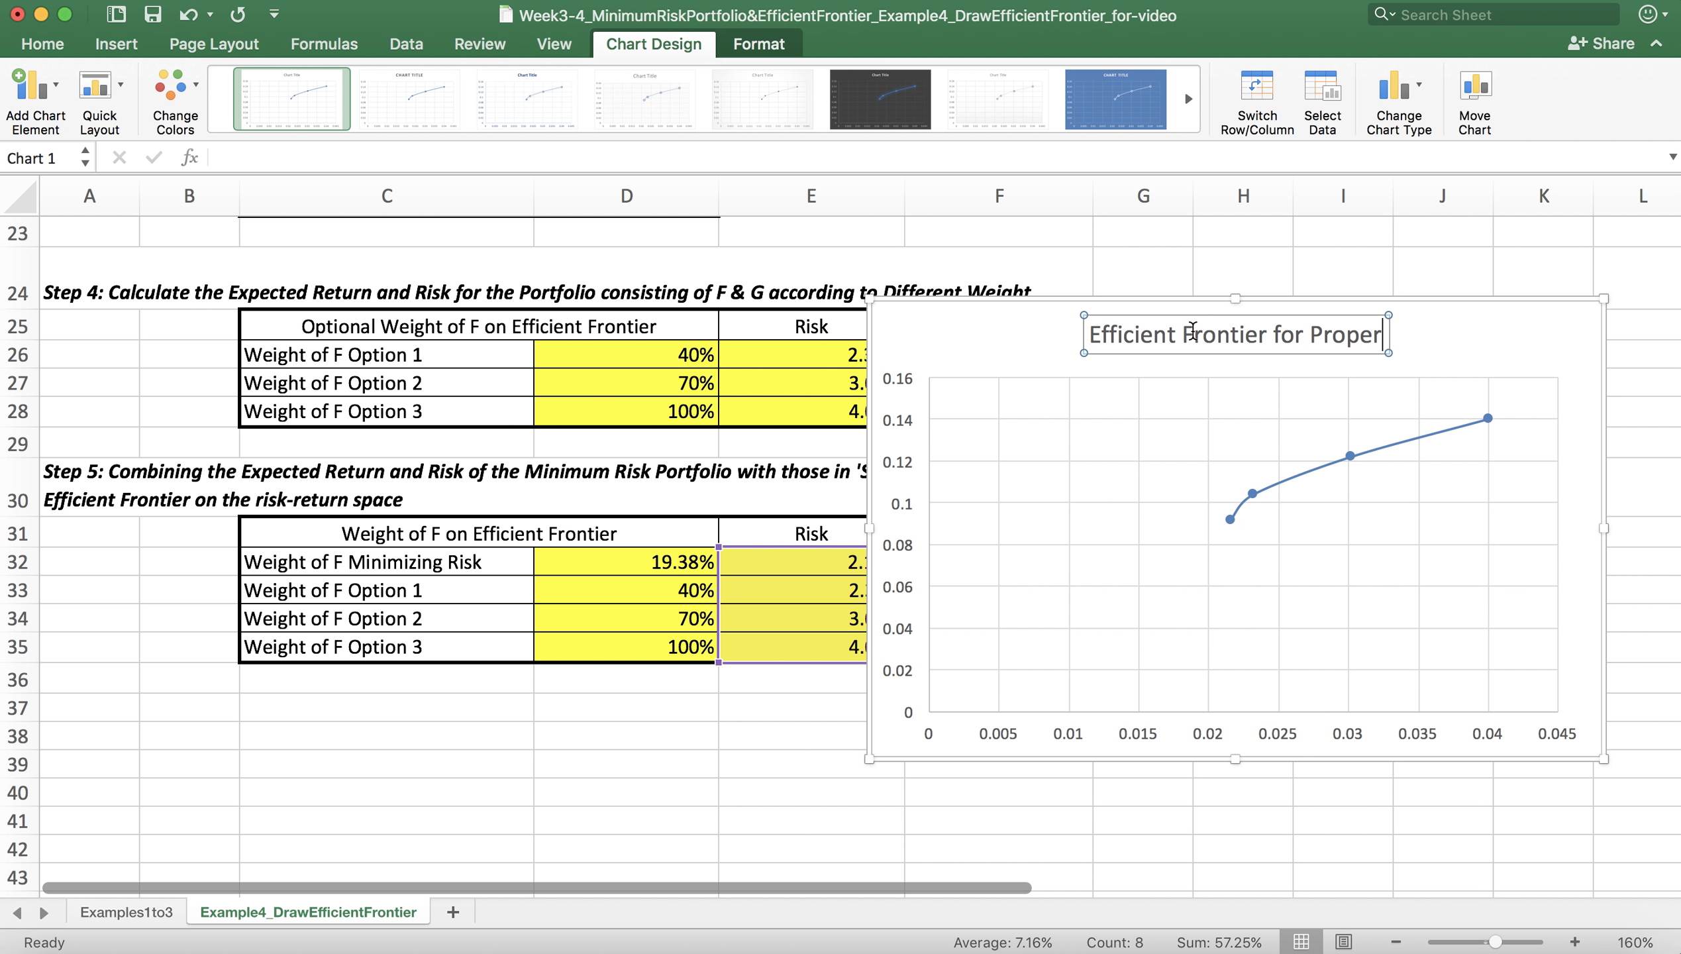
{"action": "type", "text": "ties F"}
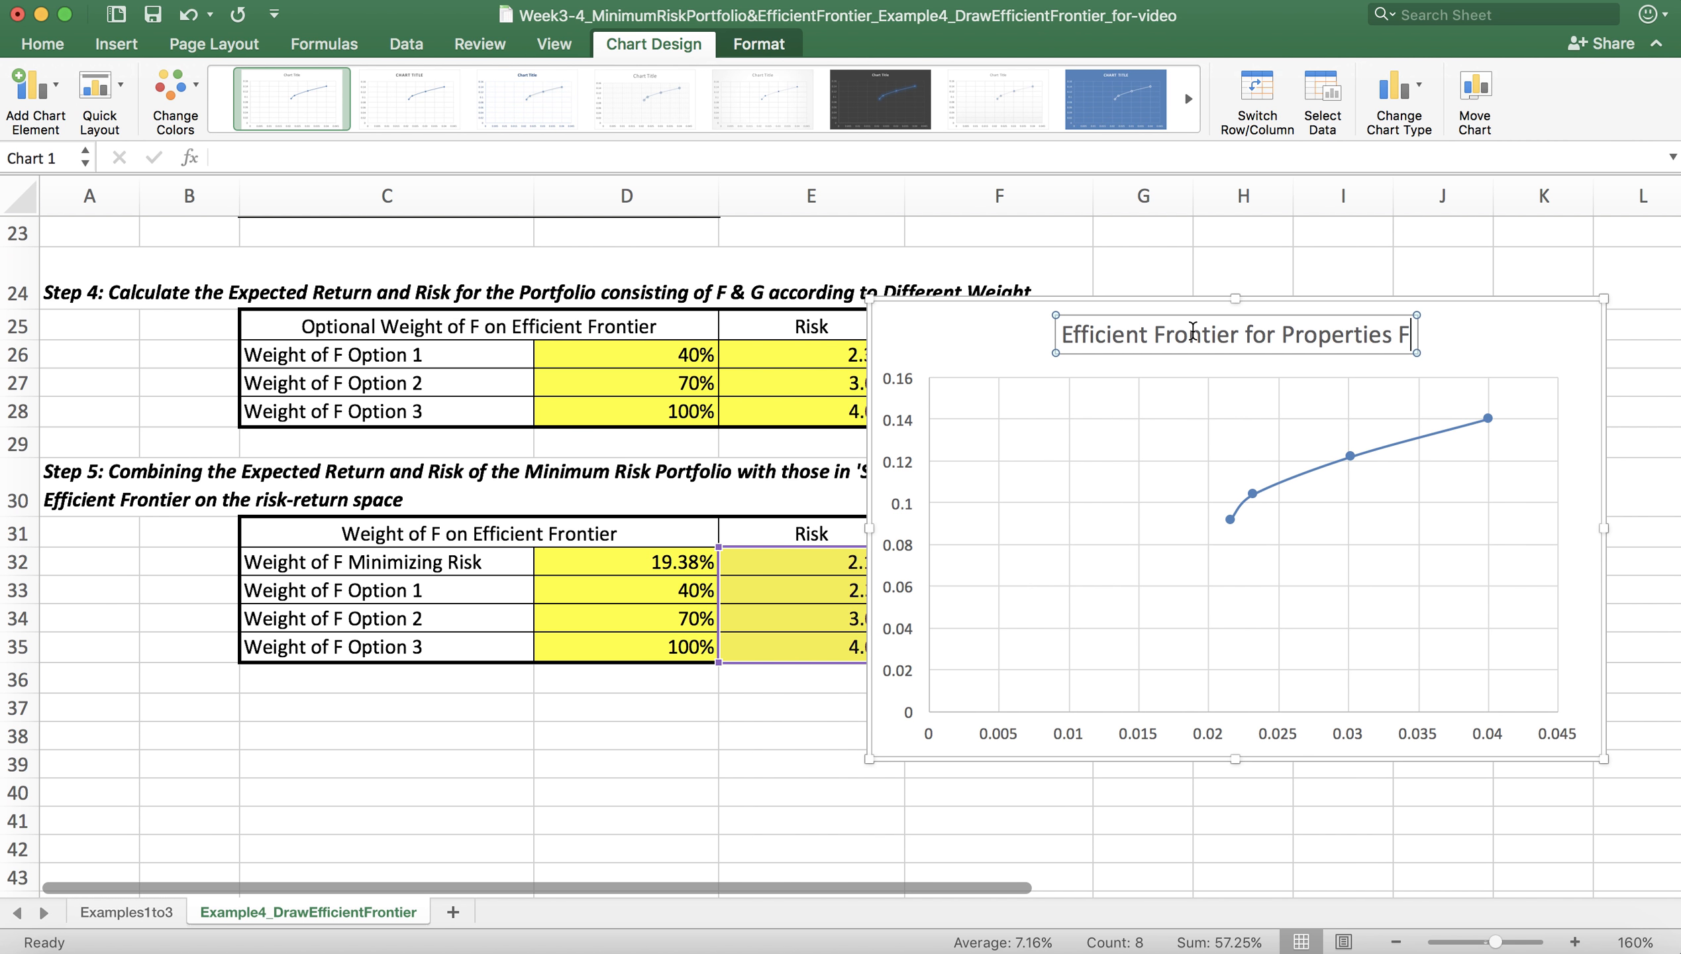
{"action": "type", "text": " & G"}
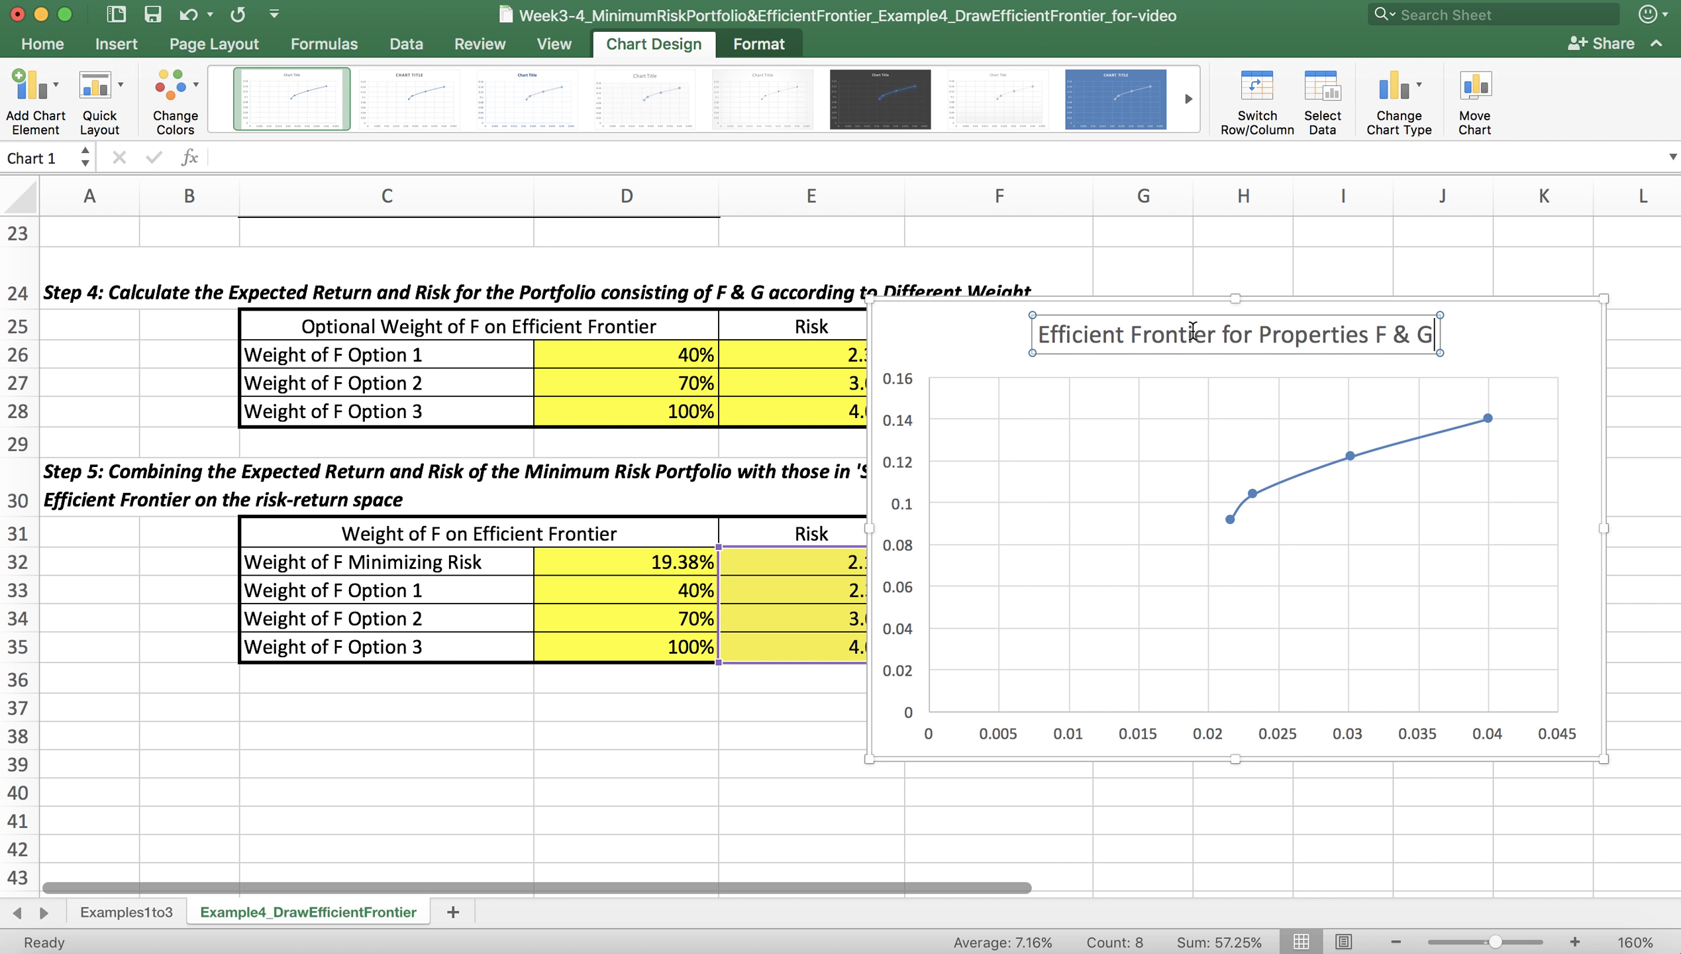
Step: Set the font size of the chart's horizontal axis labels to 18
{"action": "left_click", "coordinate": [1012, 742]}
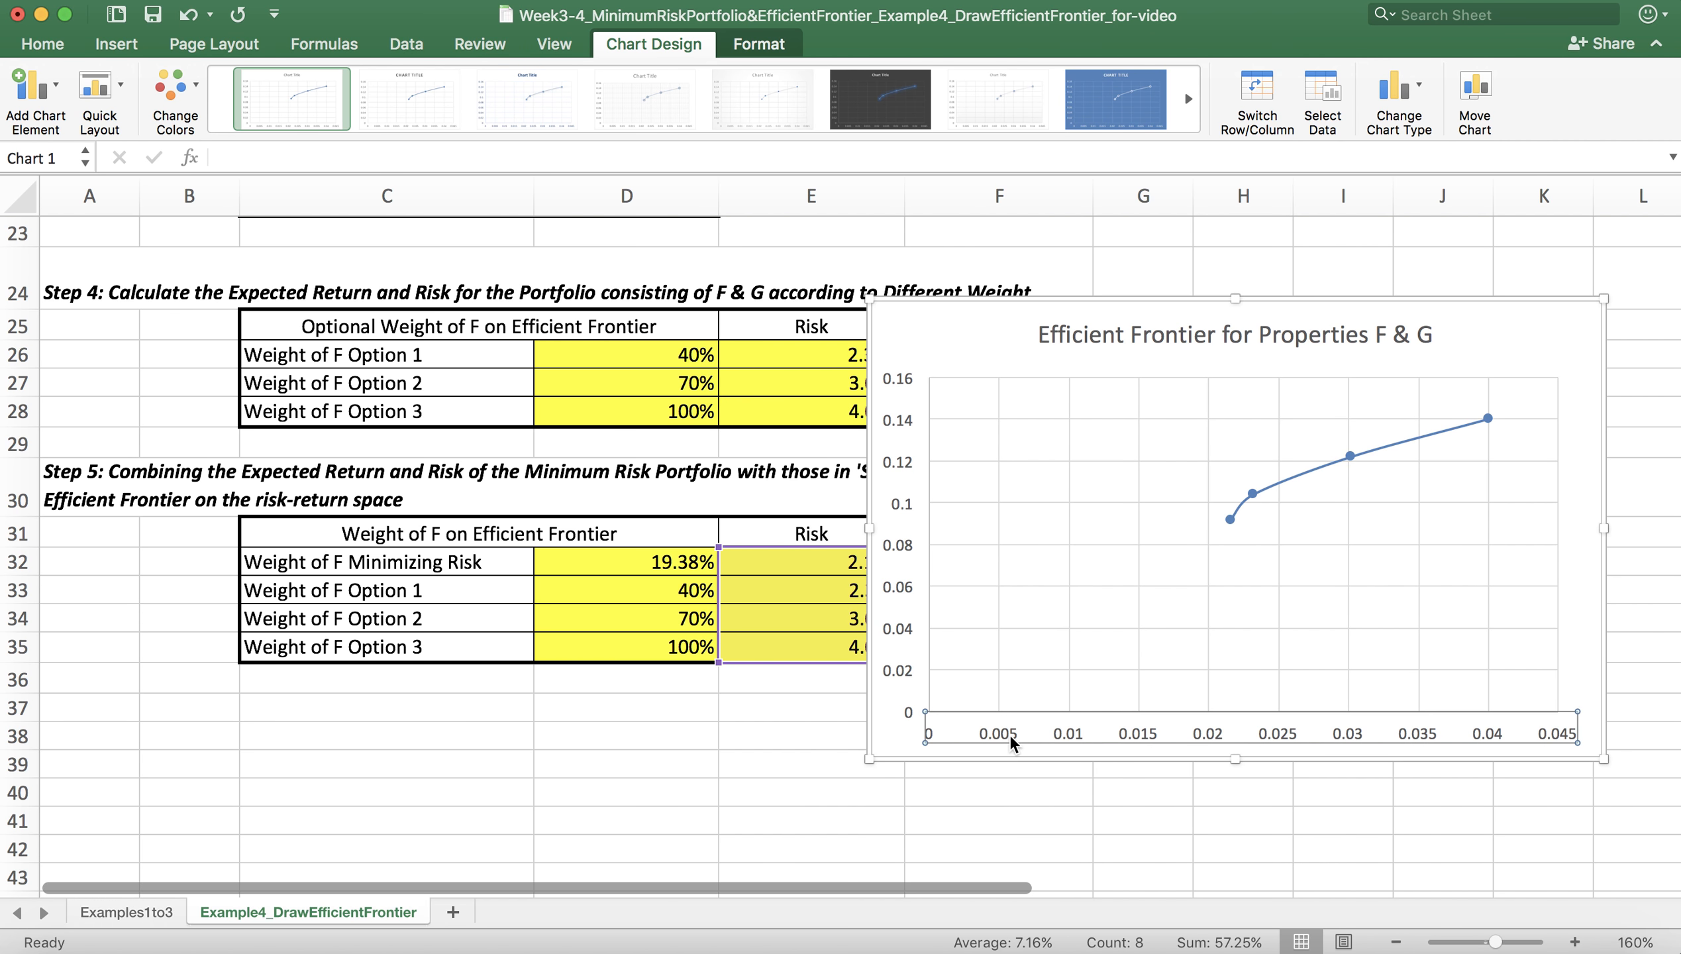
{"action": "right_click", "coordinate": [1012, 741]}
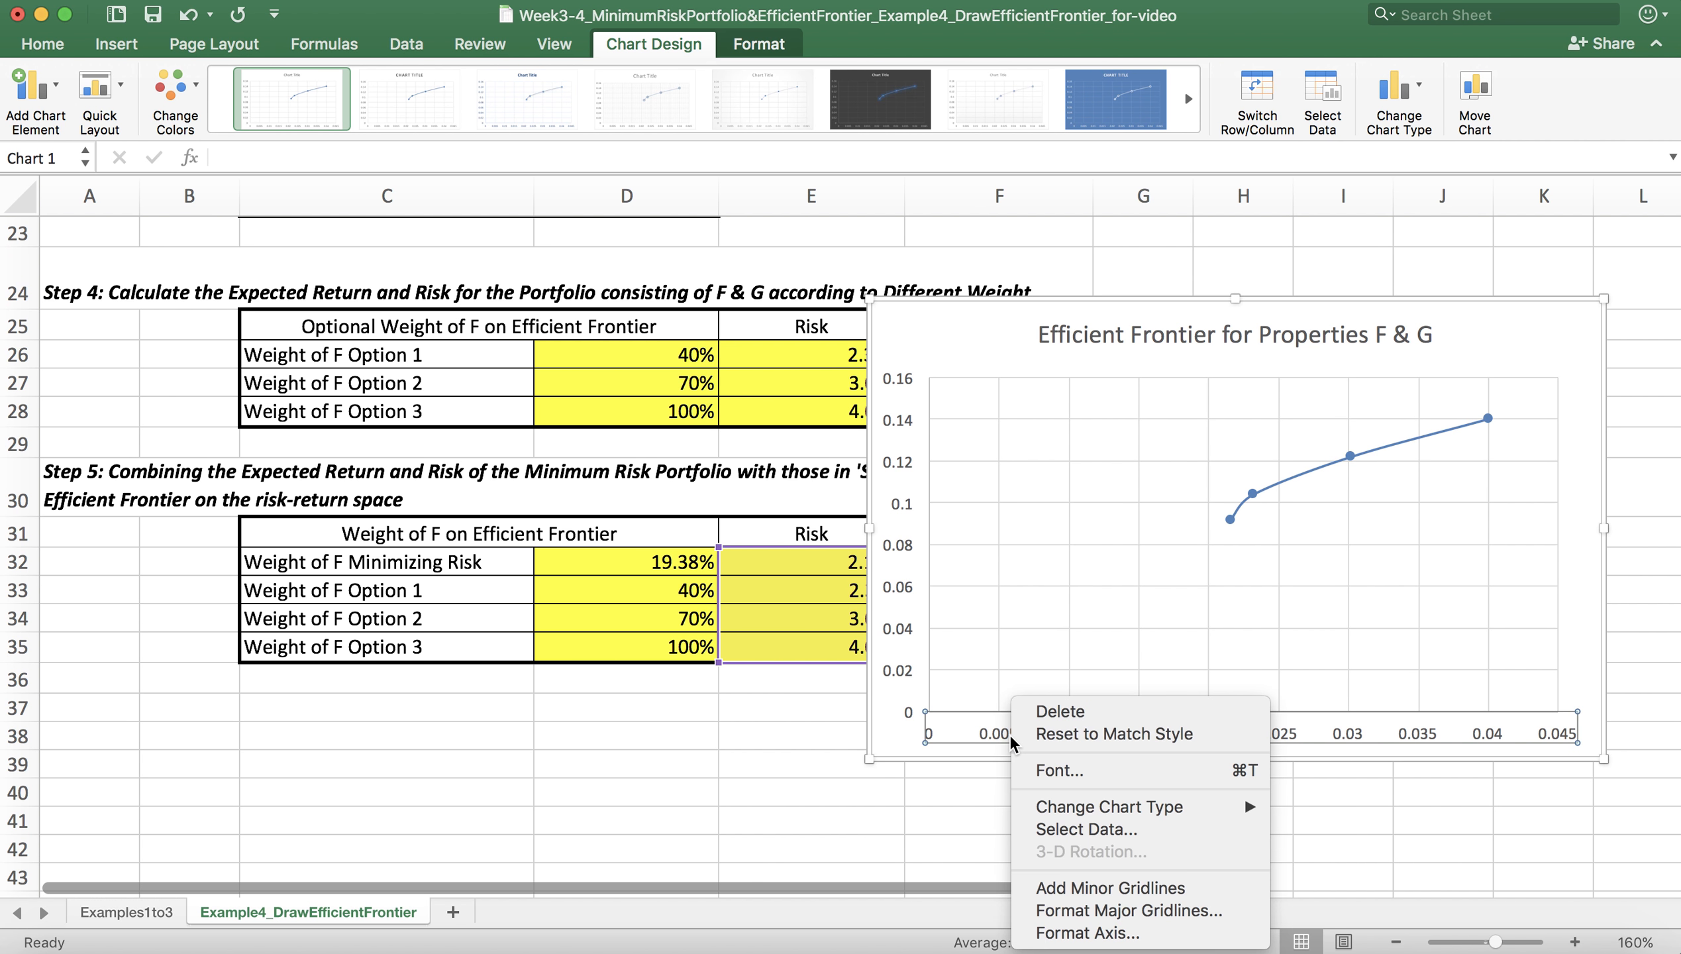
{"action": "left_click", "coordinate": [1044, 773]}
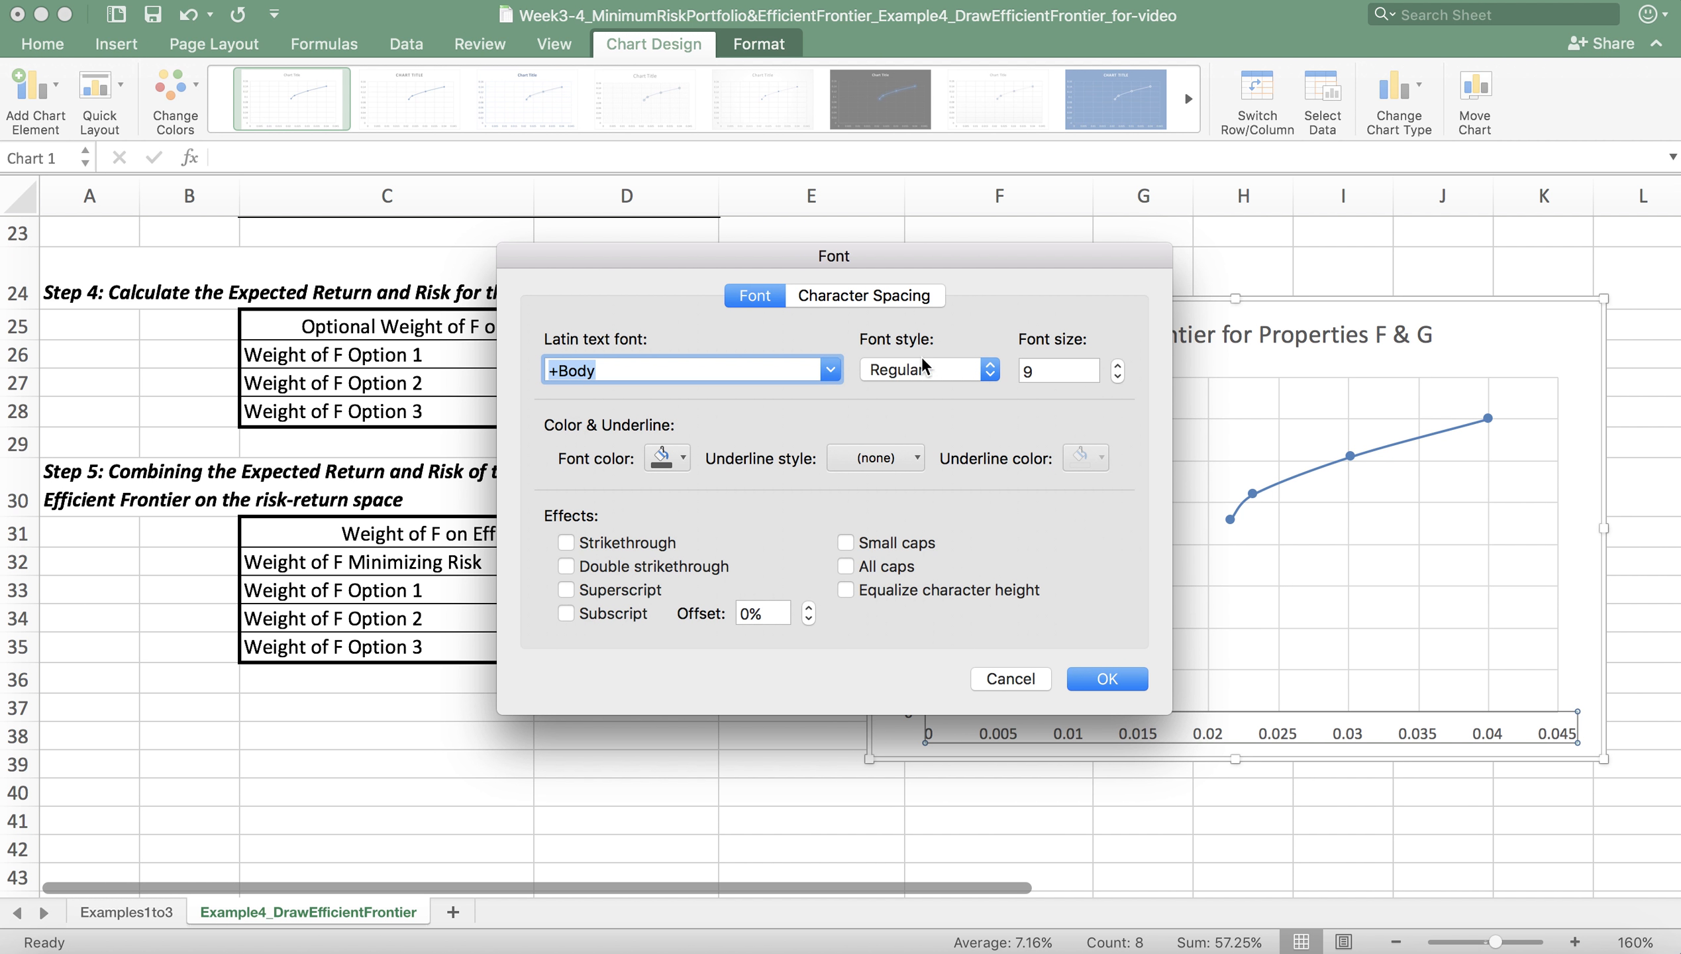
{"action": "left_click", "coordinate": [1060, 376]}
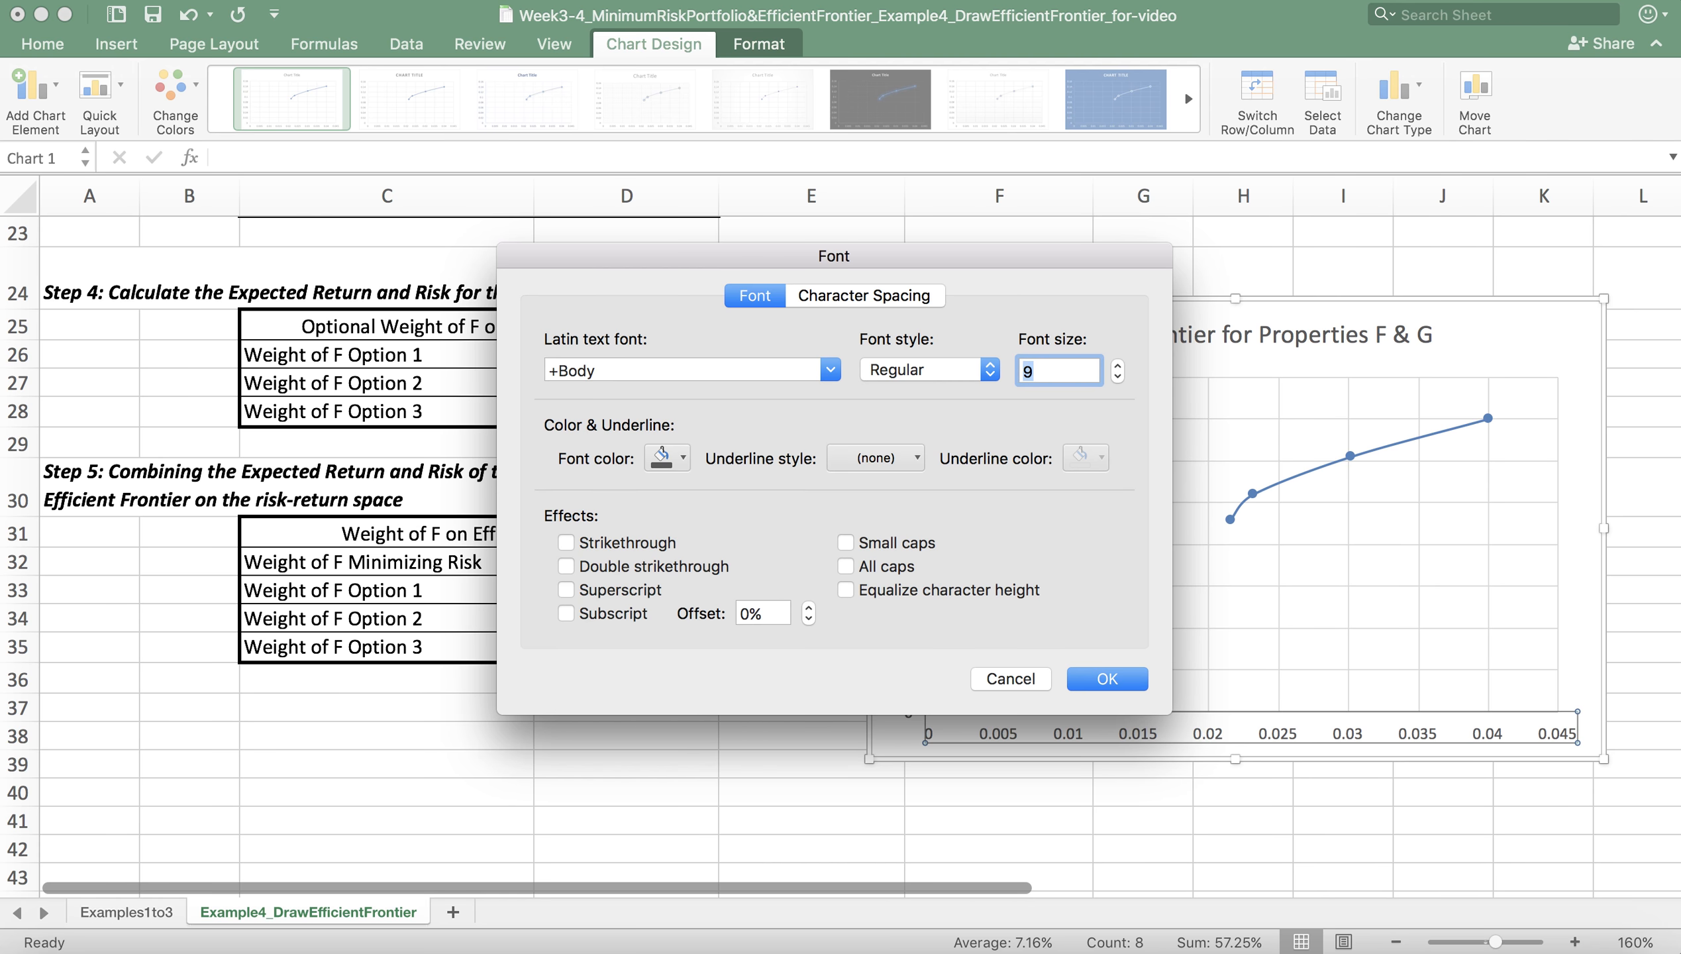
{"action": "left_click", "coordinate": [1107, 680]}
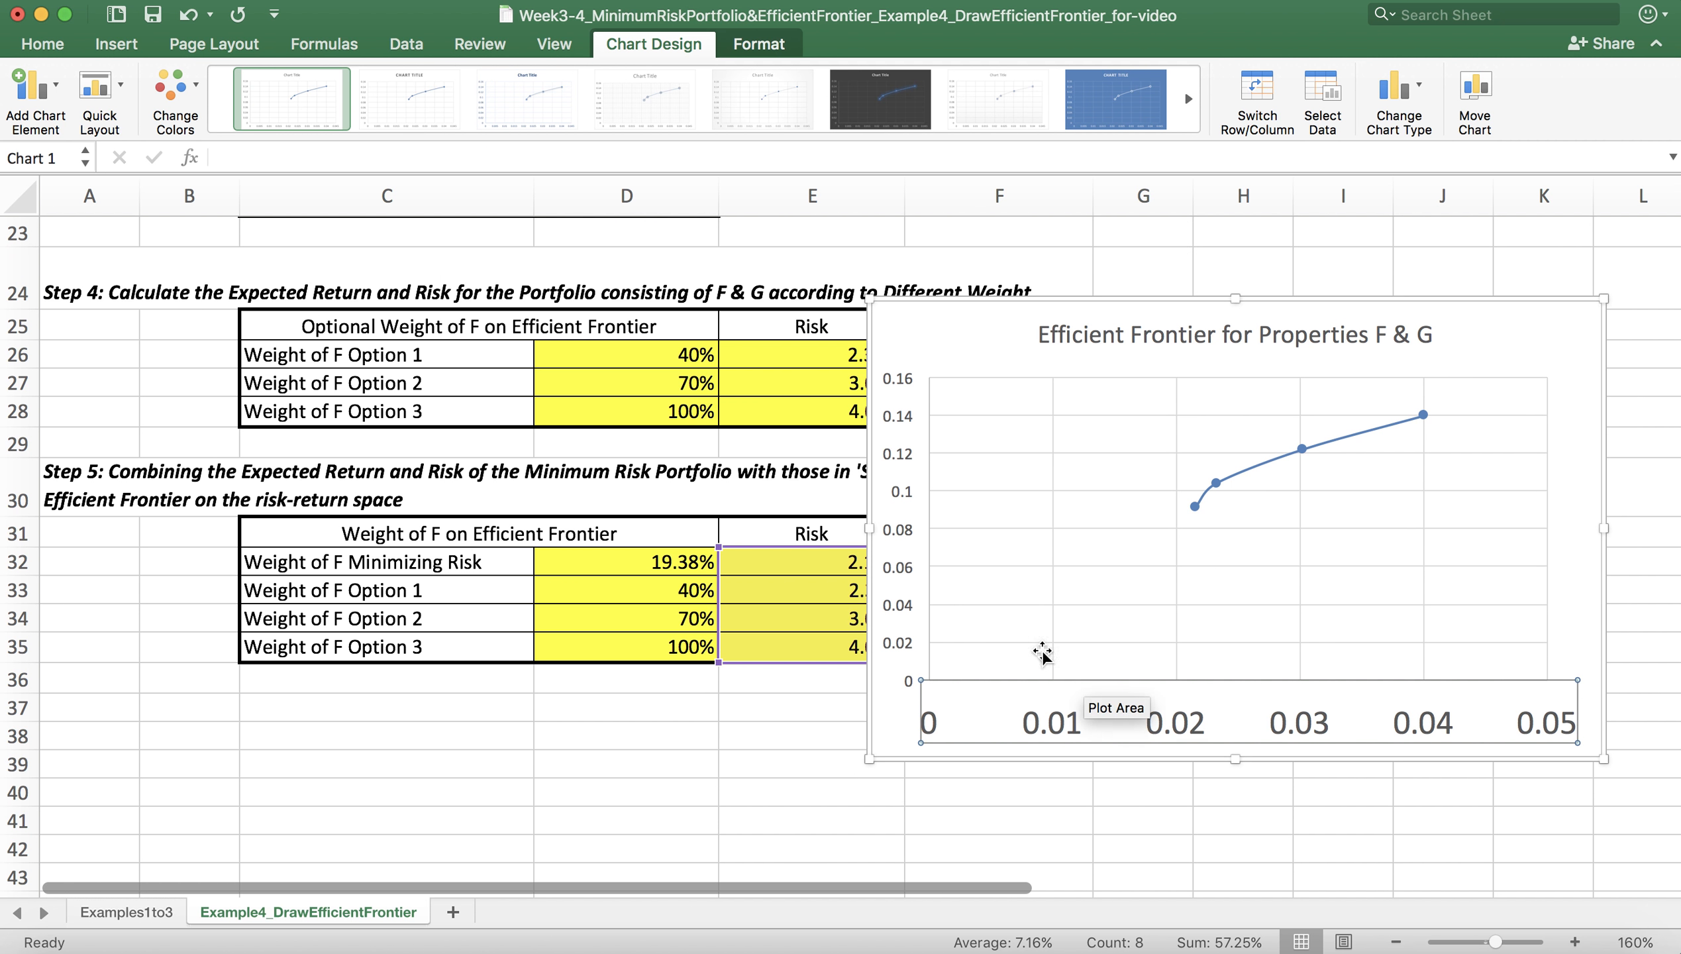
Step: Set the font size of the chart's vertical axis labels to 18
{"action": "left_click", "coordinate": [906, 560]}
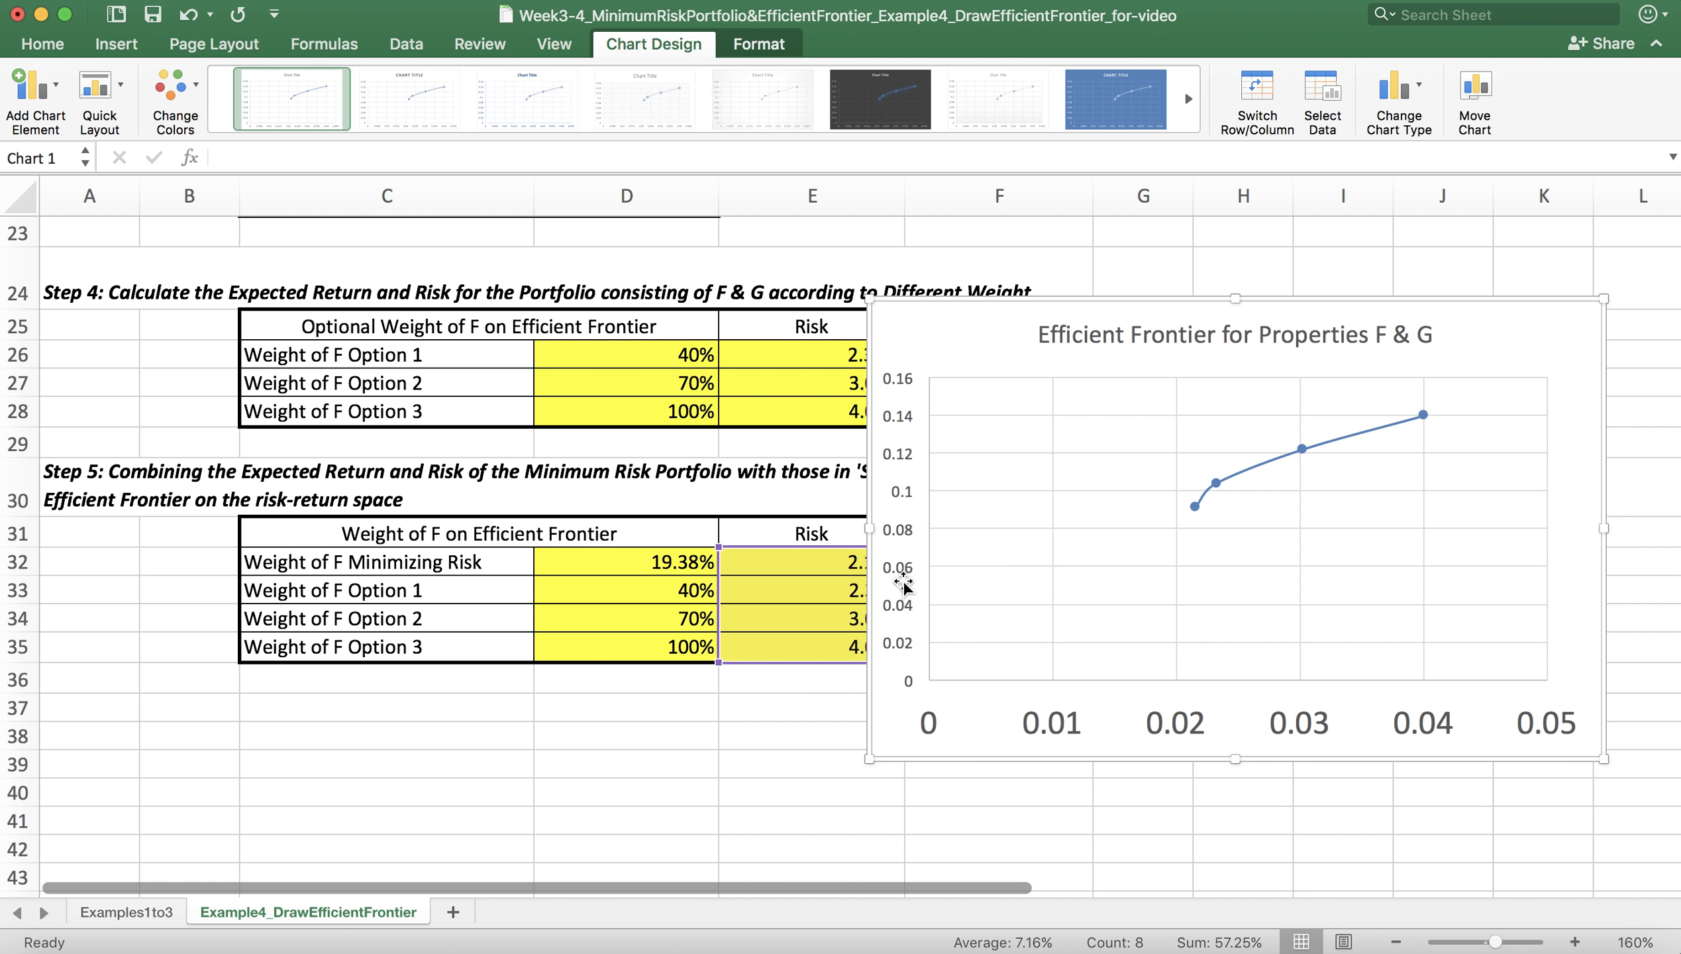
{"action": "left_click", "coordinate": [900, 539]}
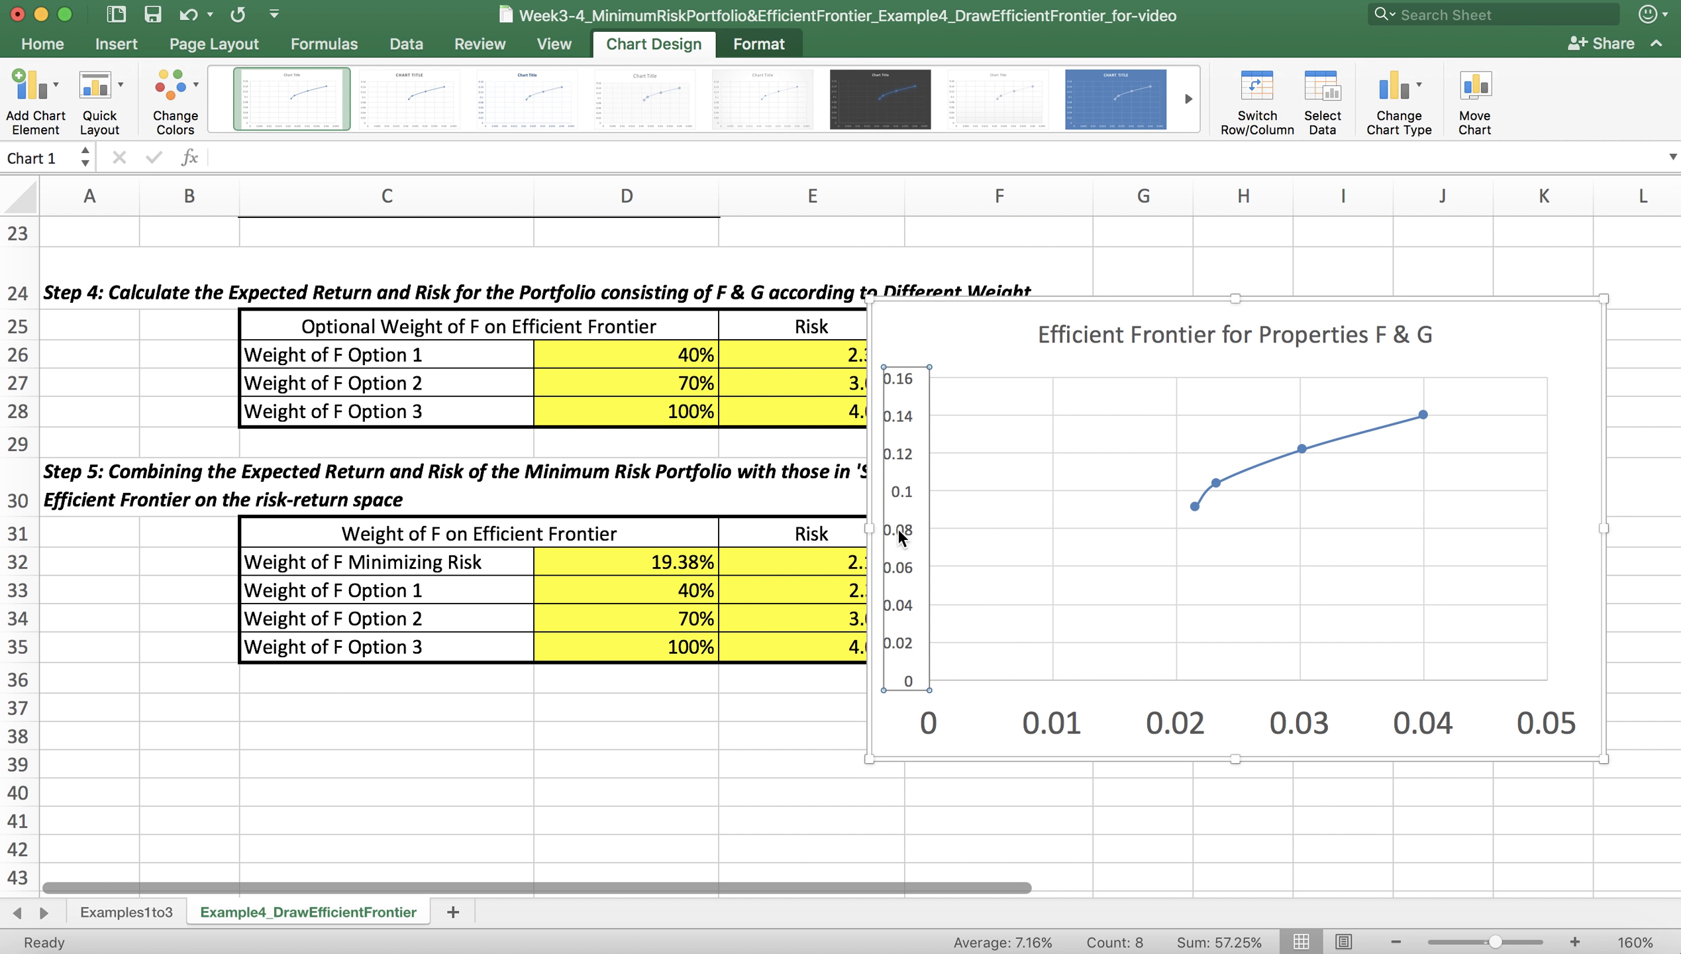
{"action": "right_click", "coordinate": [898, 534]}
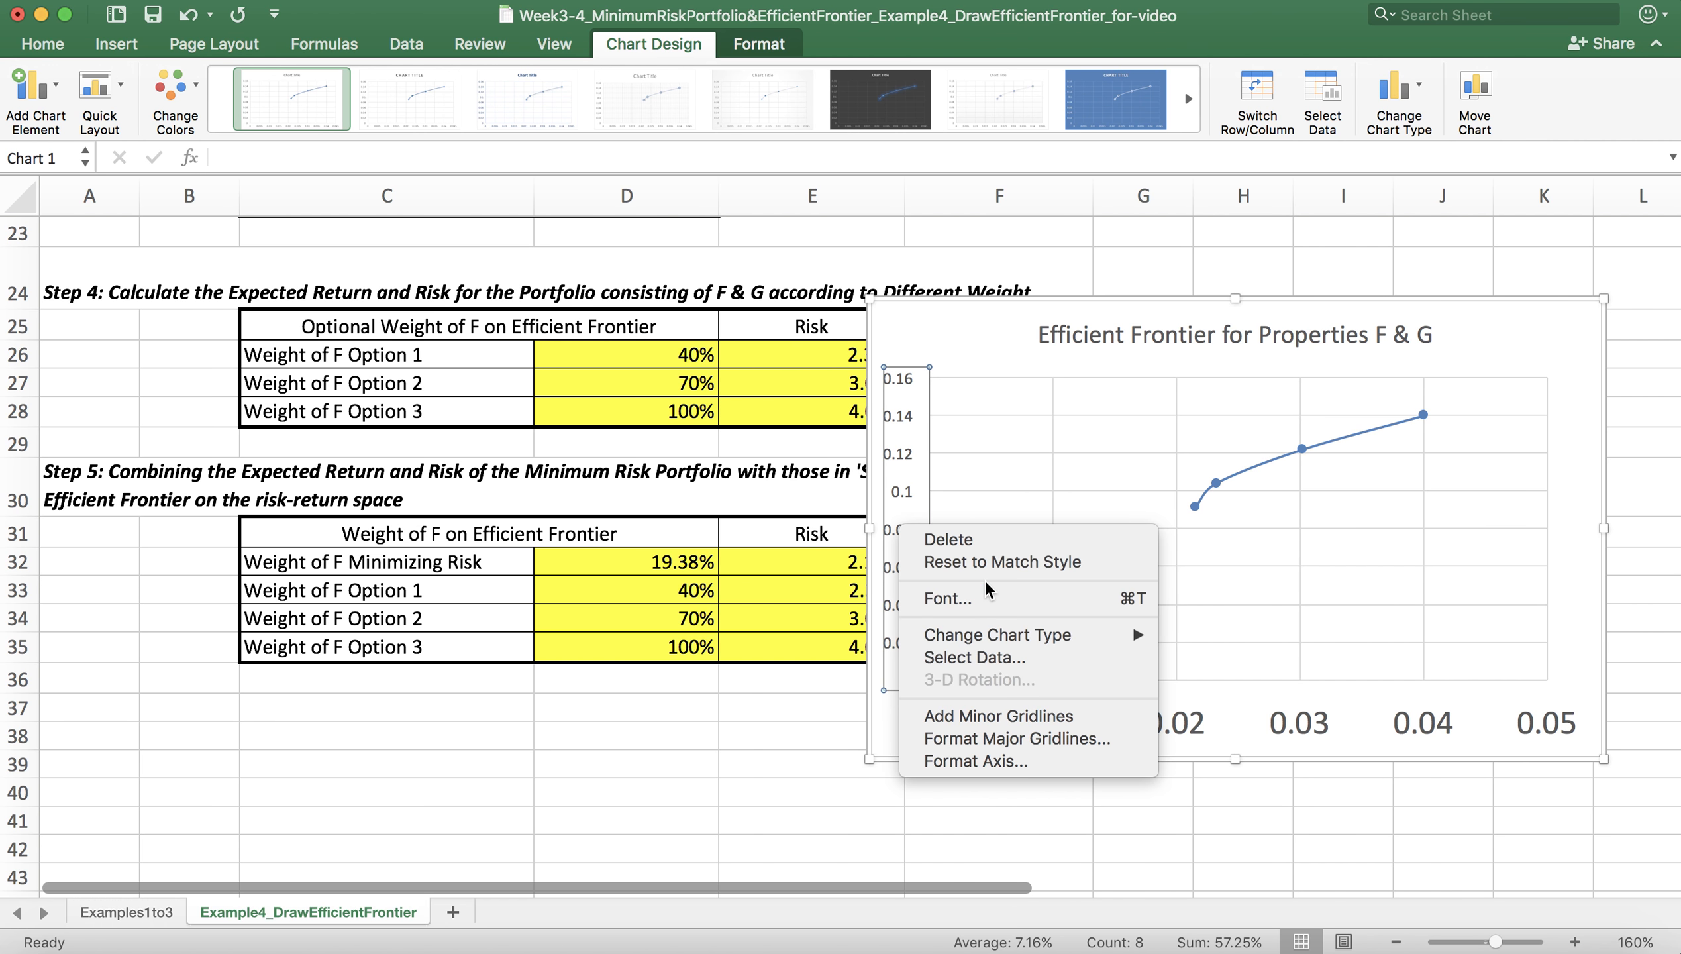
{"action": "left_click", "coordinate": [986, 600]}
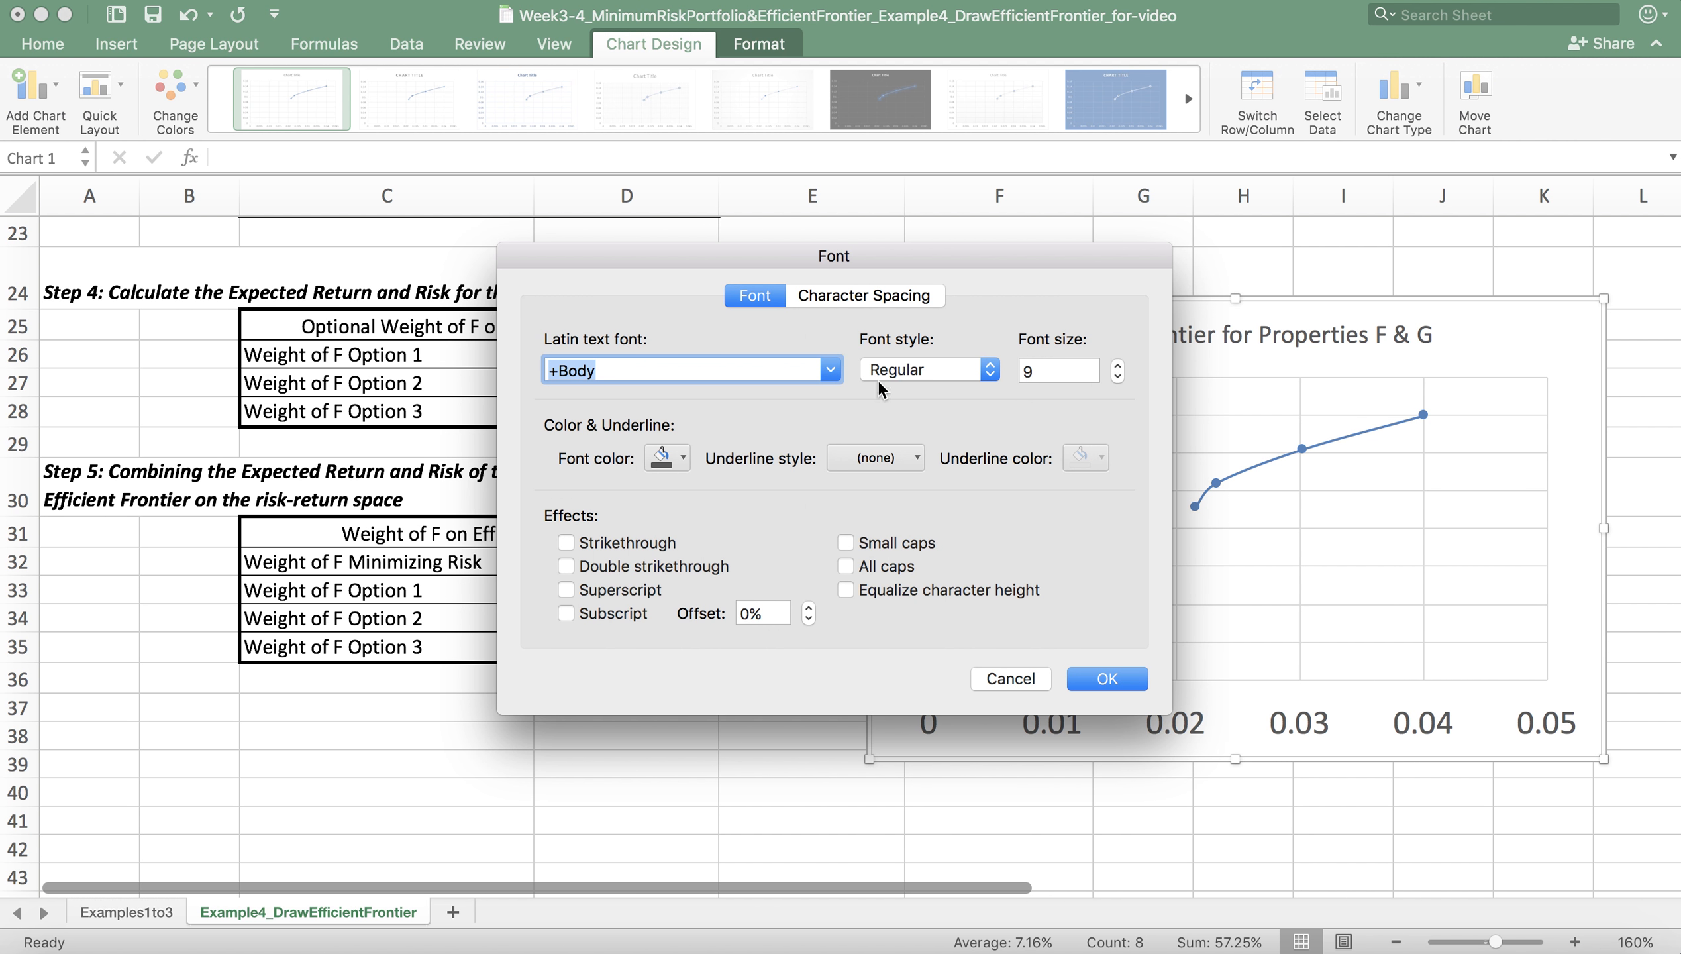
{"action": "left_click", "coordinate": [1050, 365]}
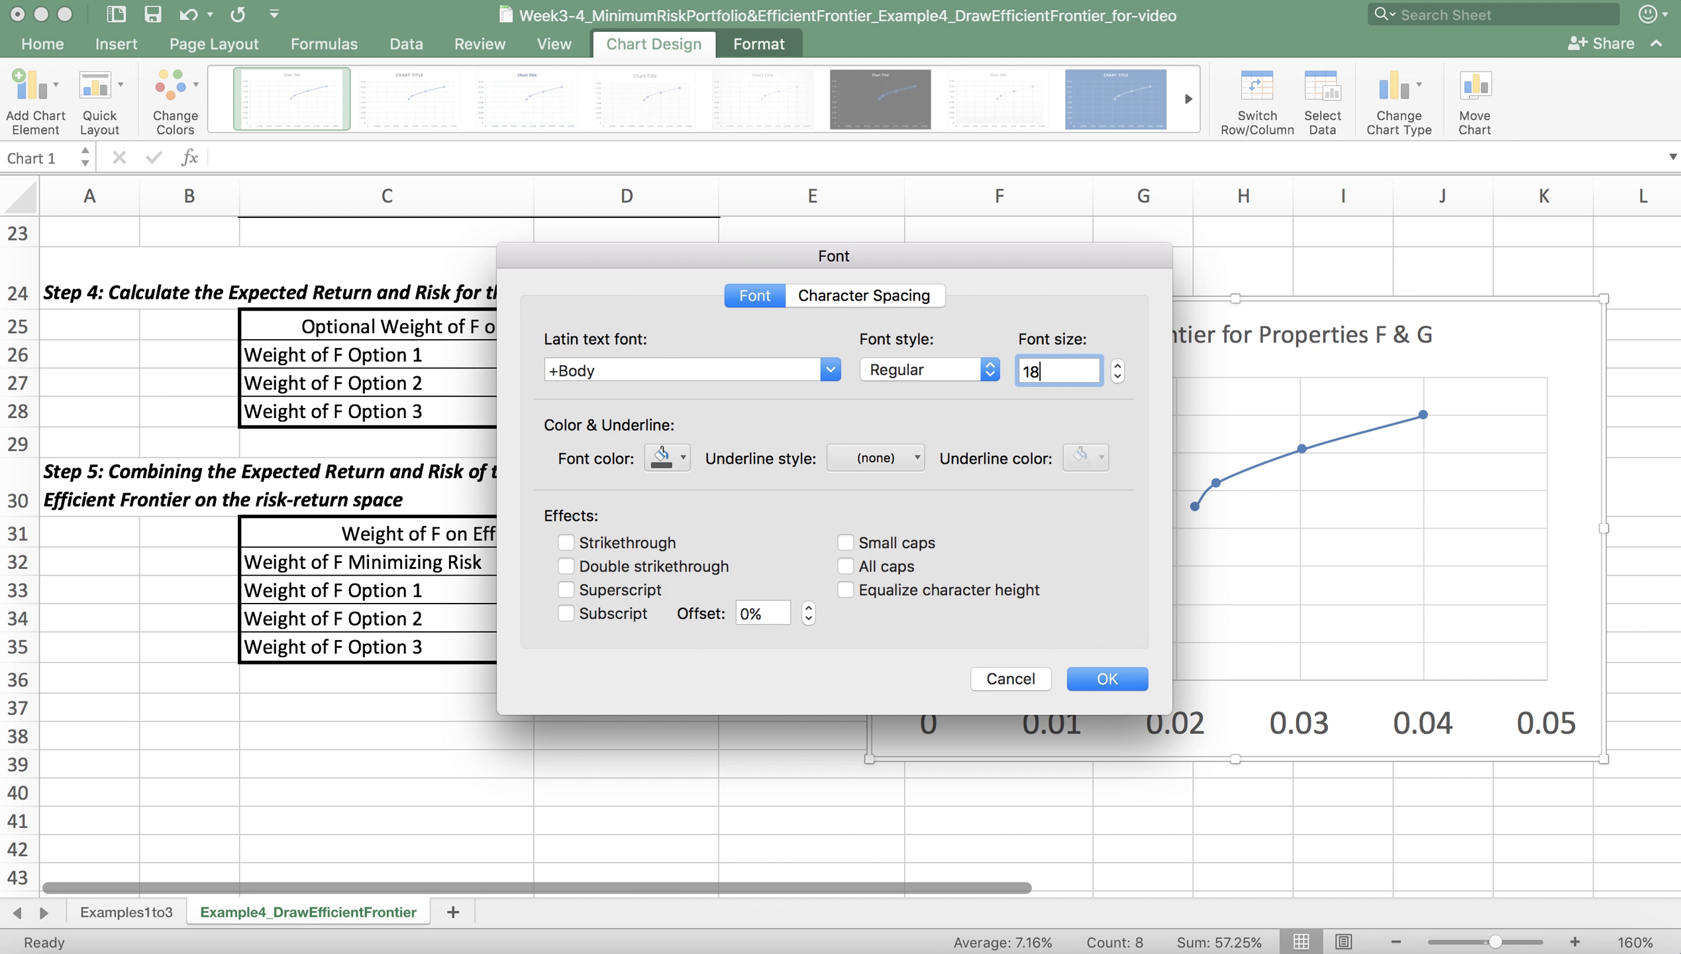
{"action": "type", "text": "18"}
{"action": "left_click", "coordinate": [1107, 678]}
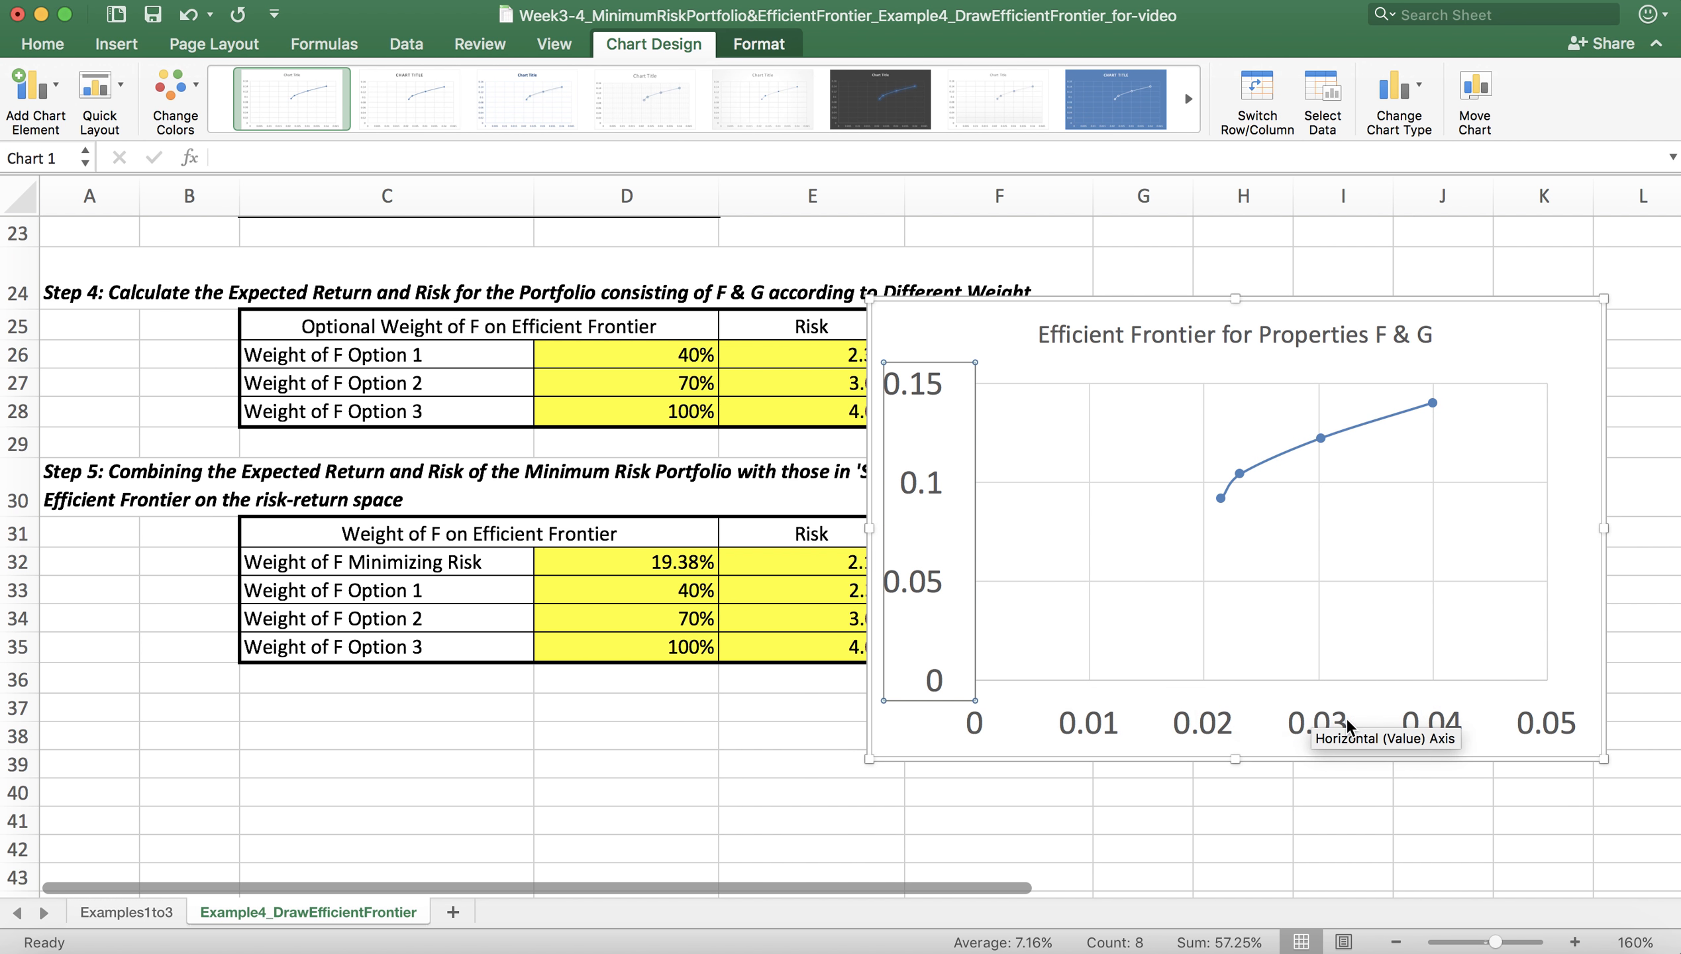
Step: Enlarge the chart so it spans from column F to column S and from about row 24 to row 41
{"action": "left_click_drag", "start_coordinate": [1606, 763], "coordinate": [1405, 737]}
{"action": "left_click_drag", "start_coordinate": [267, 349], "coordinate": [391, 398]}
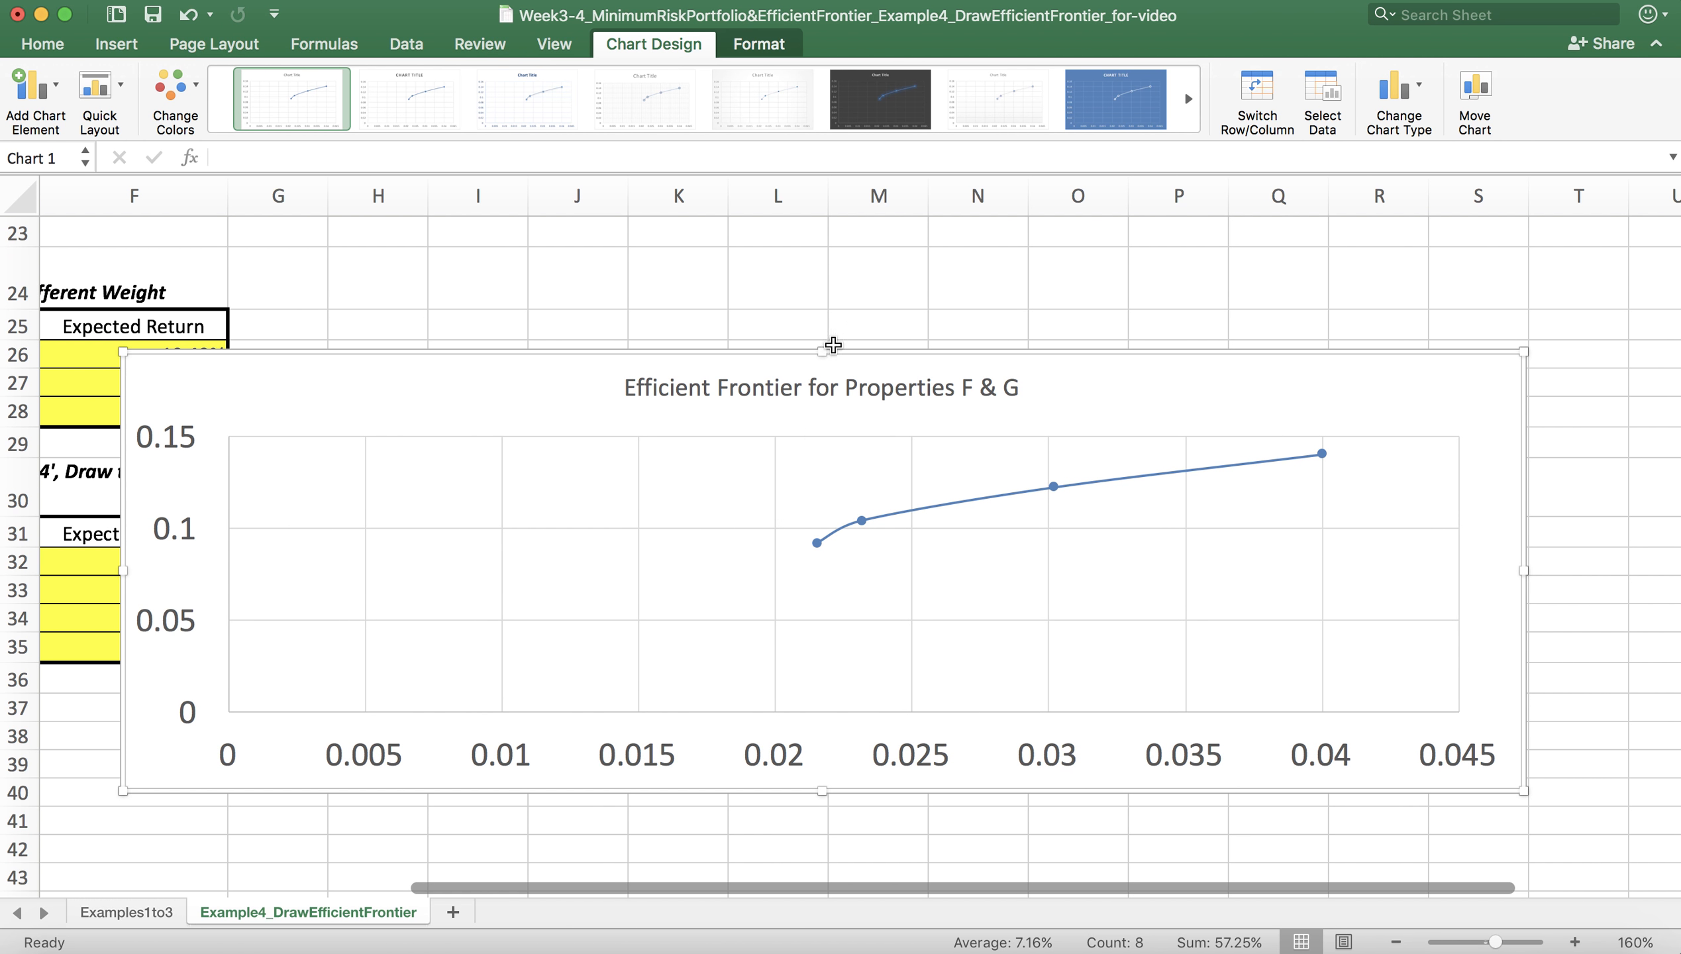
{"action": "left_click_drag", "start_coordinate": [822, 351], "coordinate": [824, 254]}
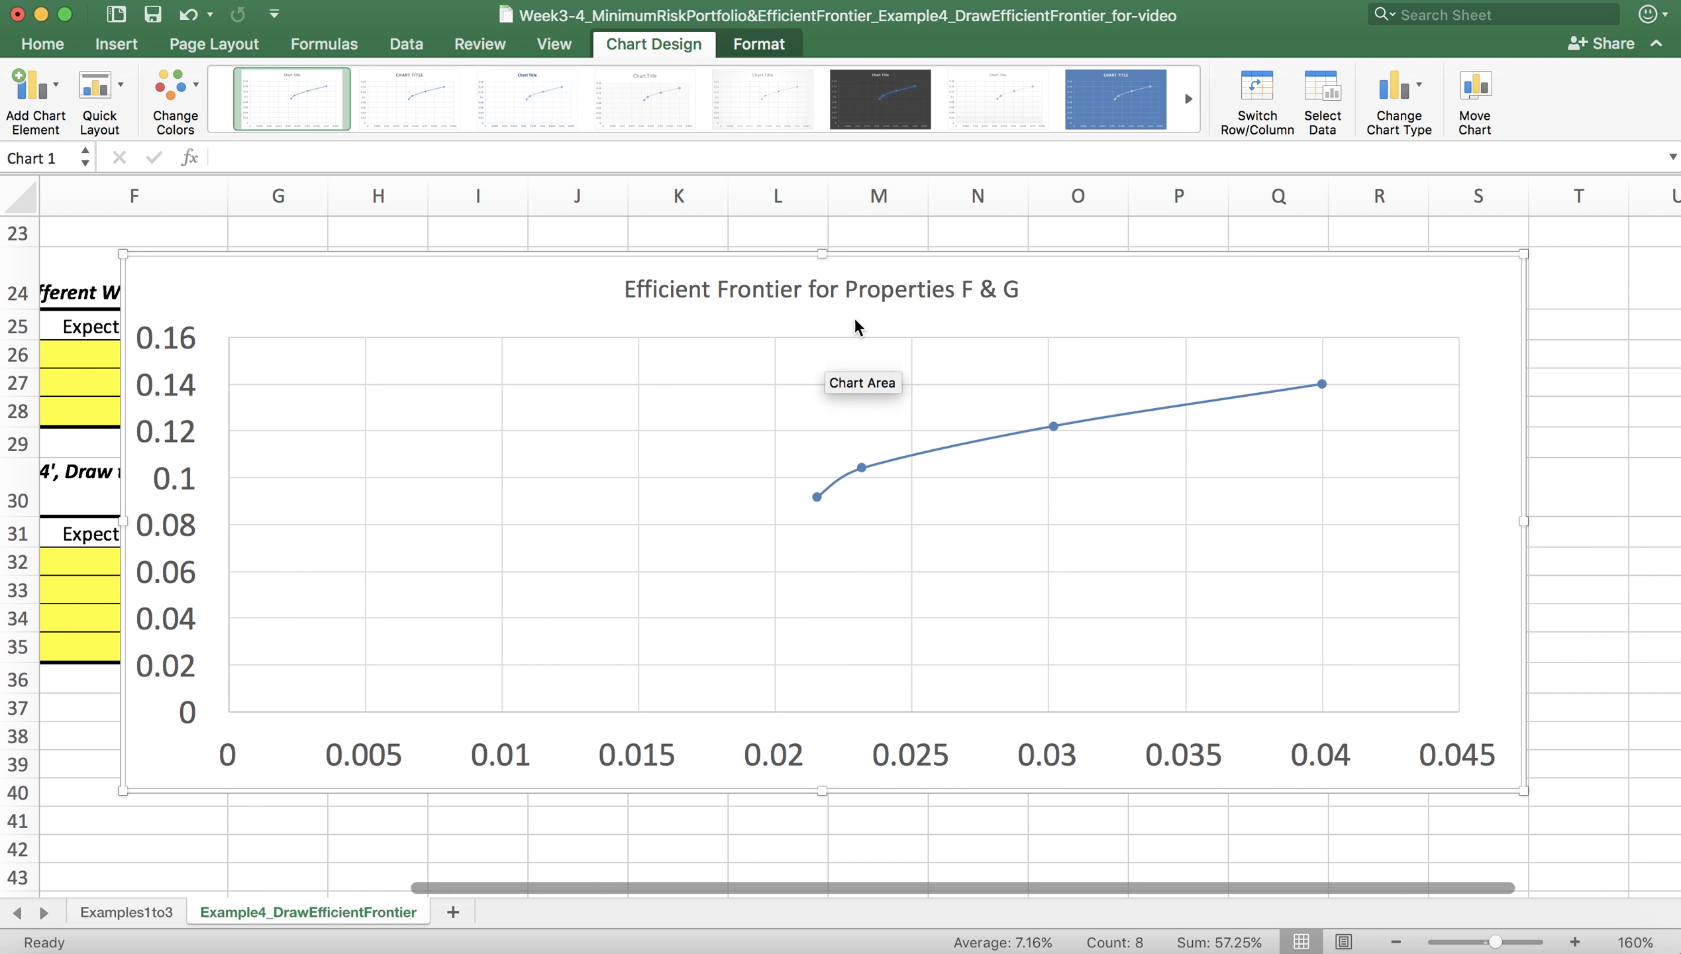
{"action": "left_click_drag", "start_coordinate": [822, 790], "coordinate": [823, 839]}
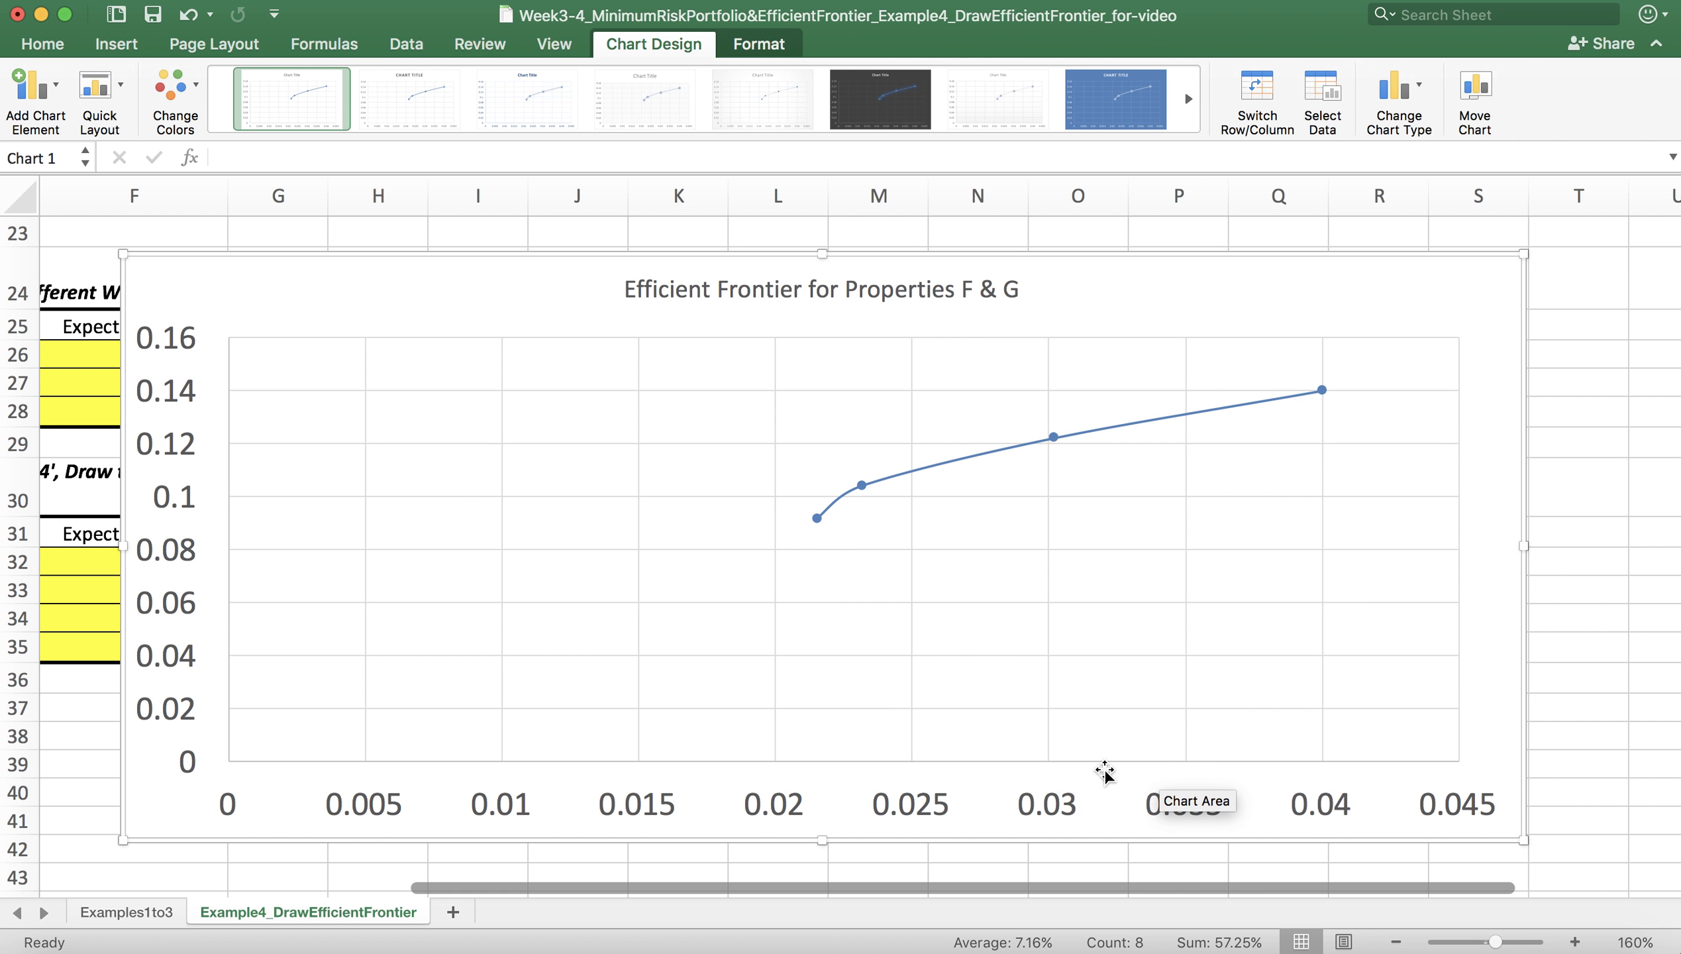
{"action": "left_click", "coordinate": [1067, 772]}
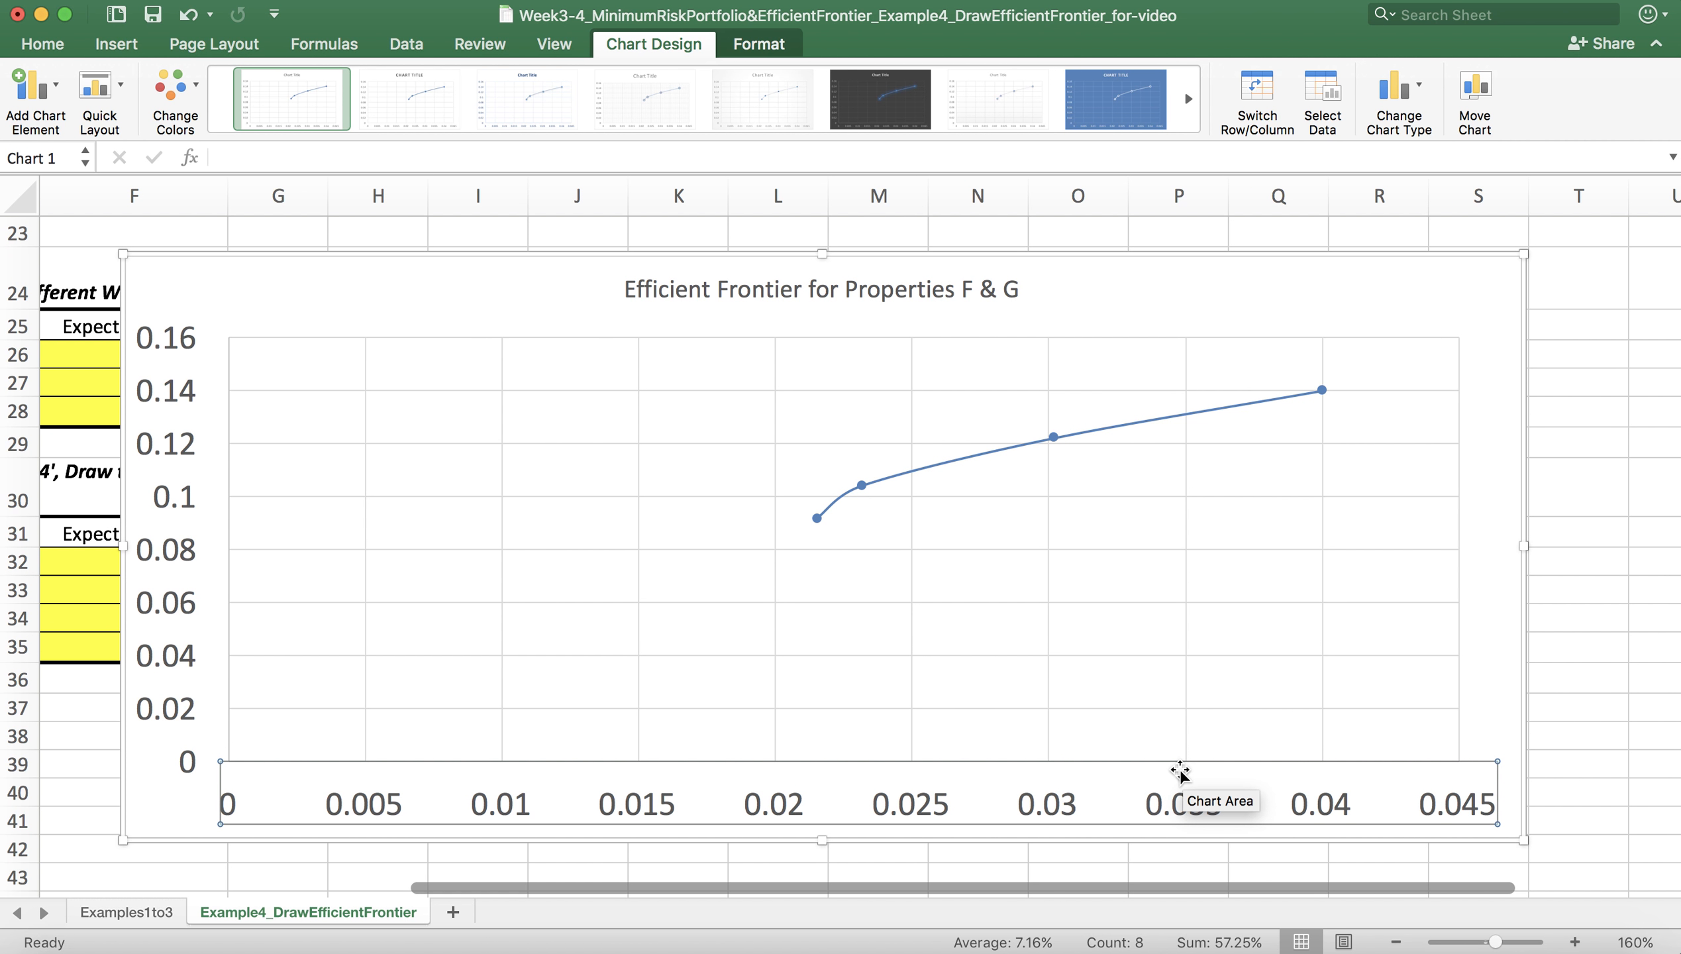
{"action": "left_click", "coordinate": [1494, 689]}
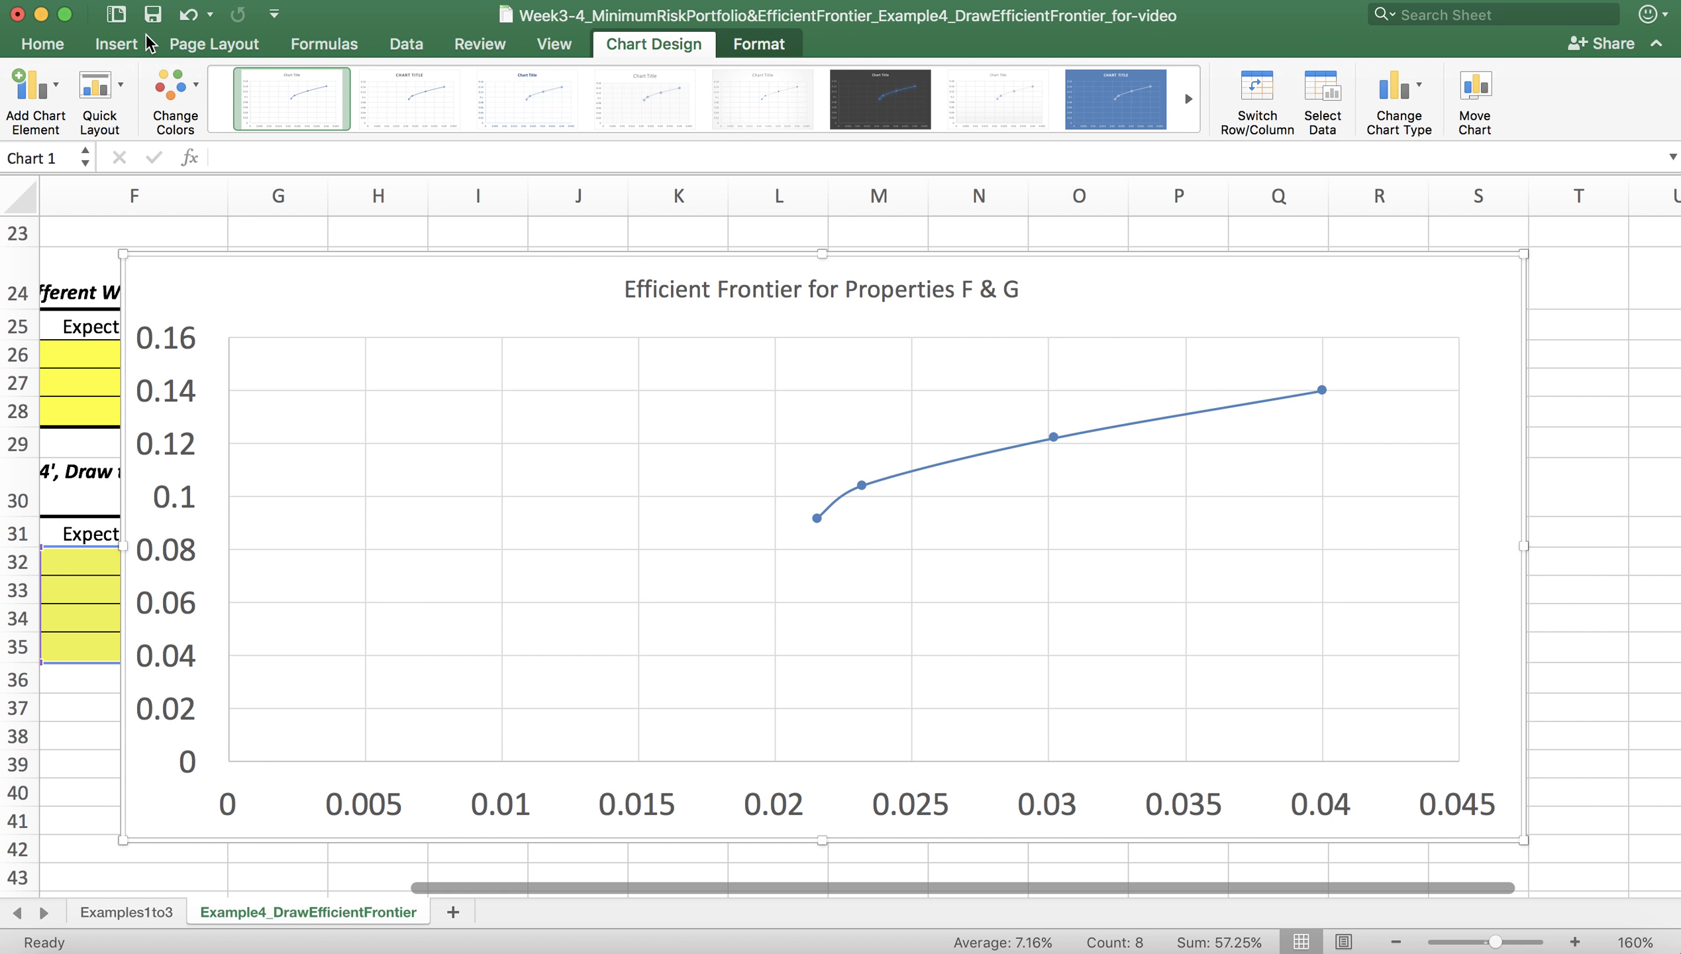
Step: Draw a small text box near the end of the horizontal axis and enlarge the chart to reach column T and about row 42
{"action": "left_click", "coordinate": [130, 52]}
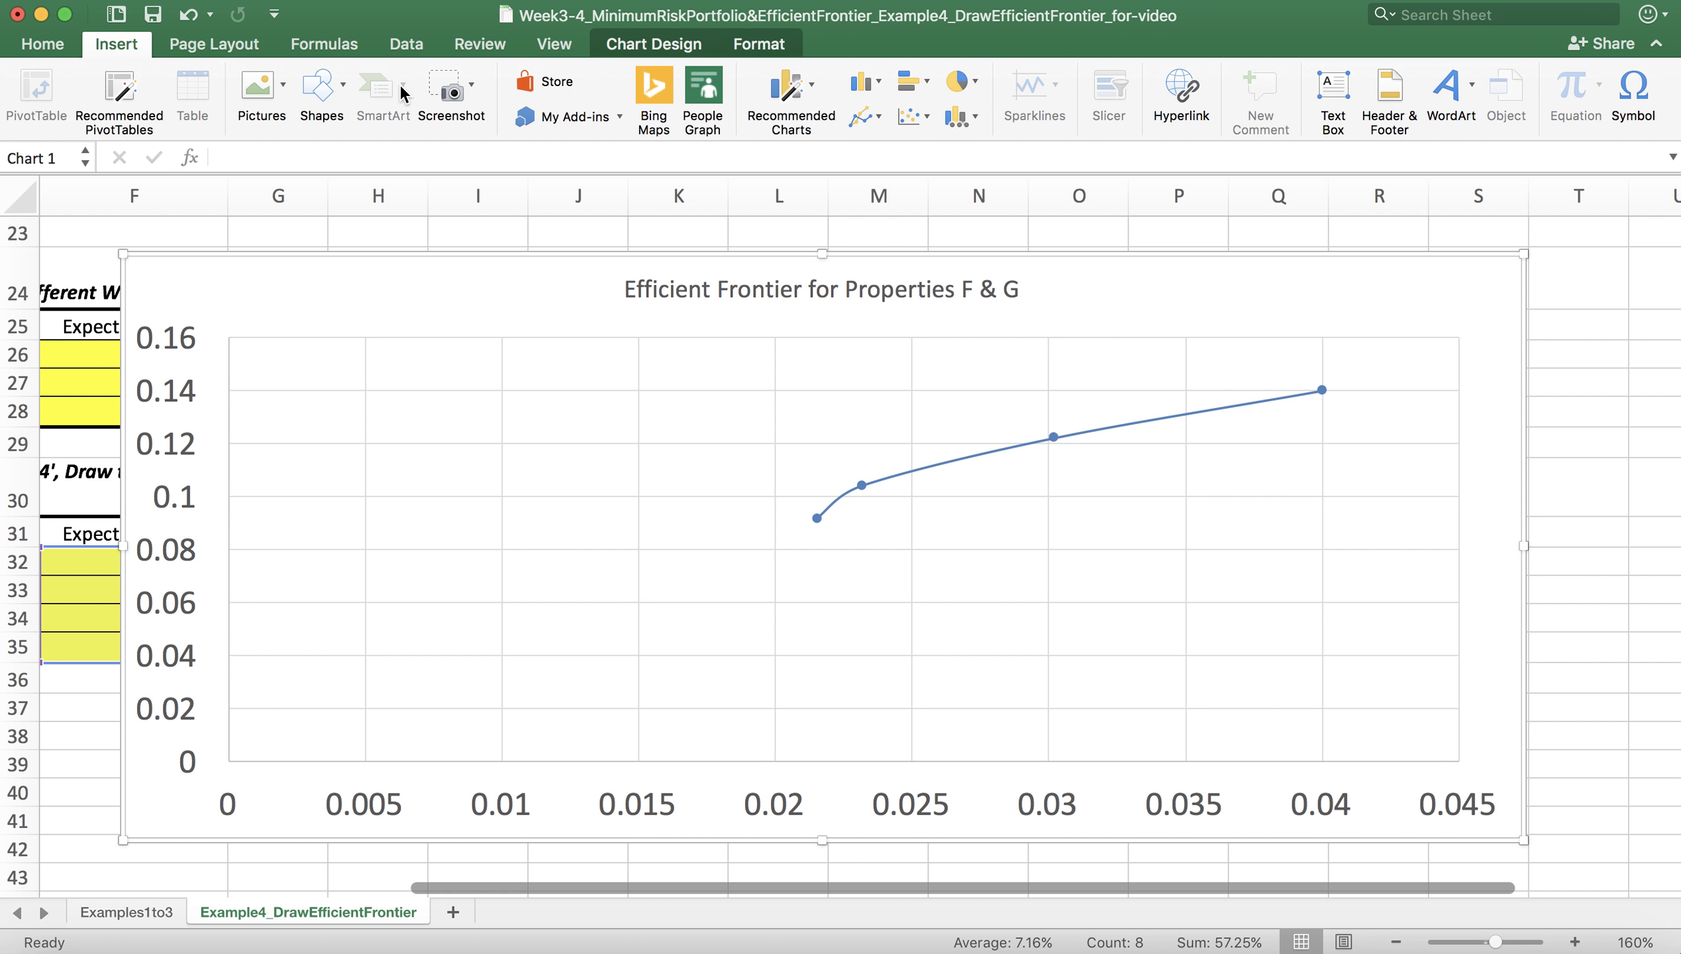
{"action": "left_click", "coordinate": [1332, 93]}
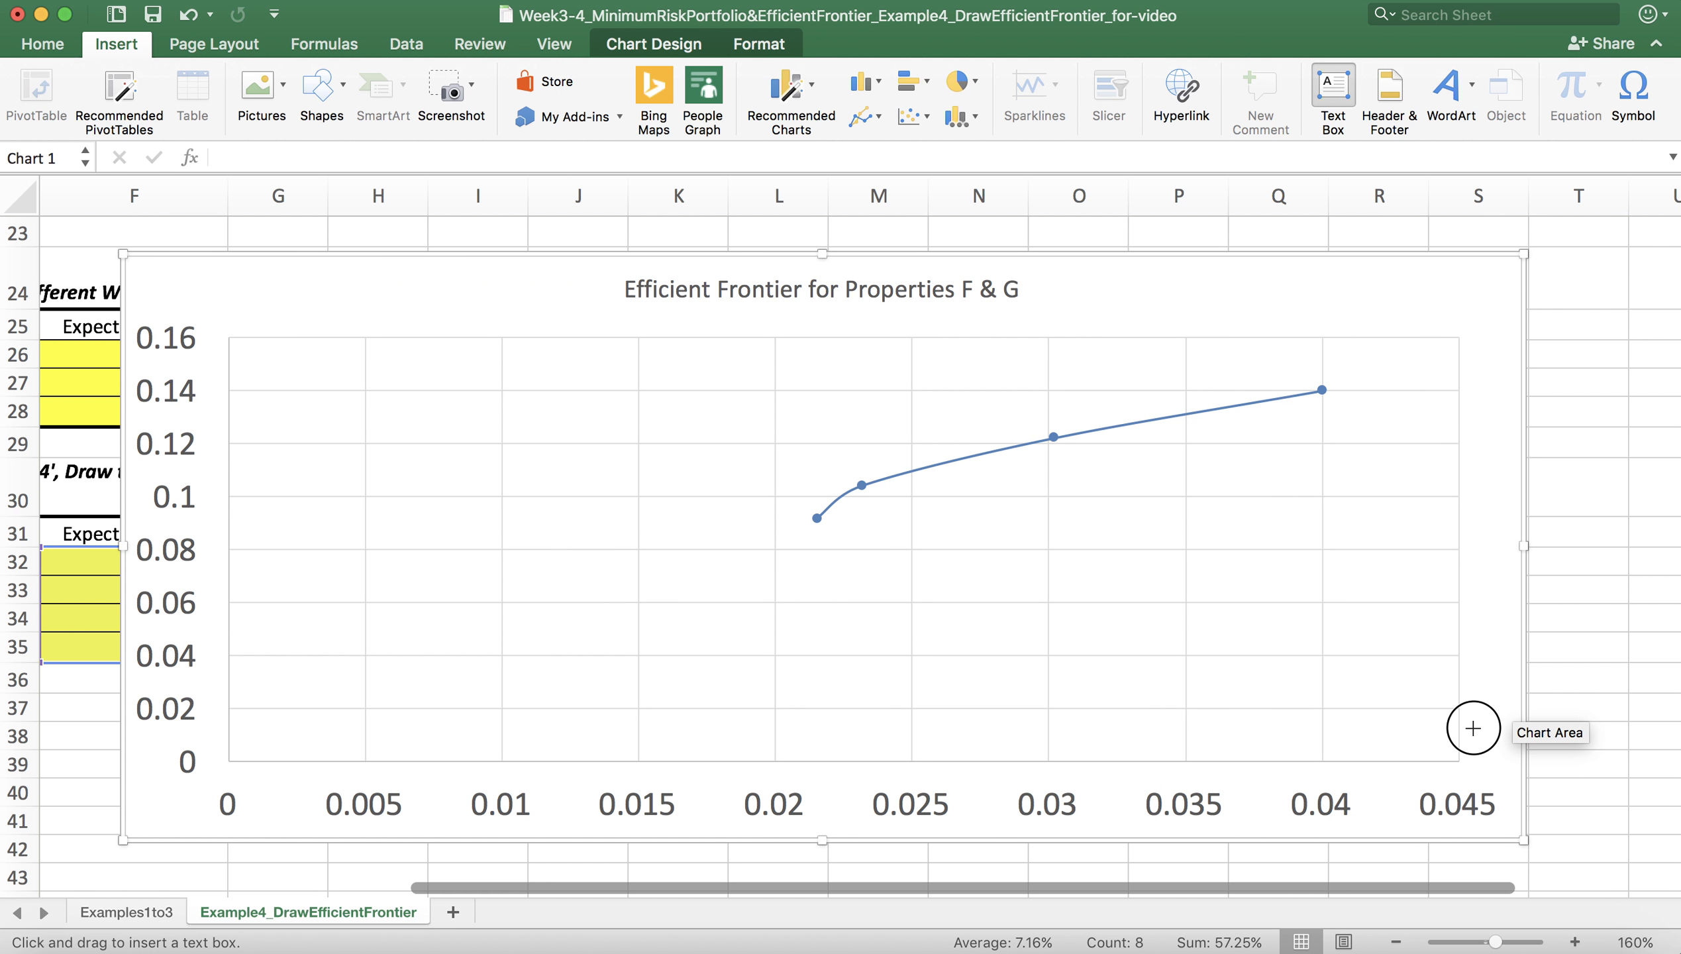
{"action": "left_click_drag", "start_coordinate": [1474, 728], "coordinate": [1518, 763]}
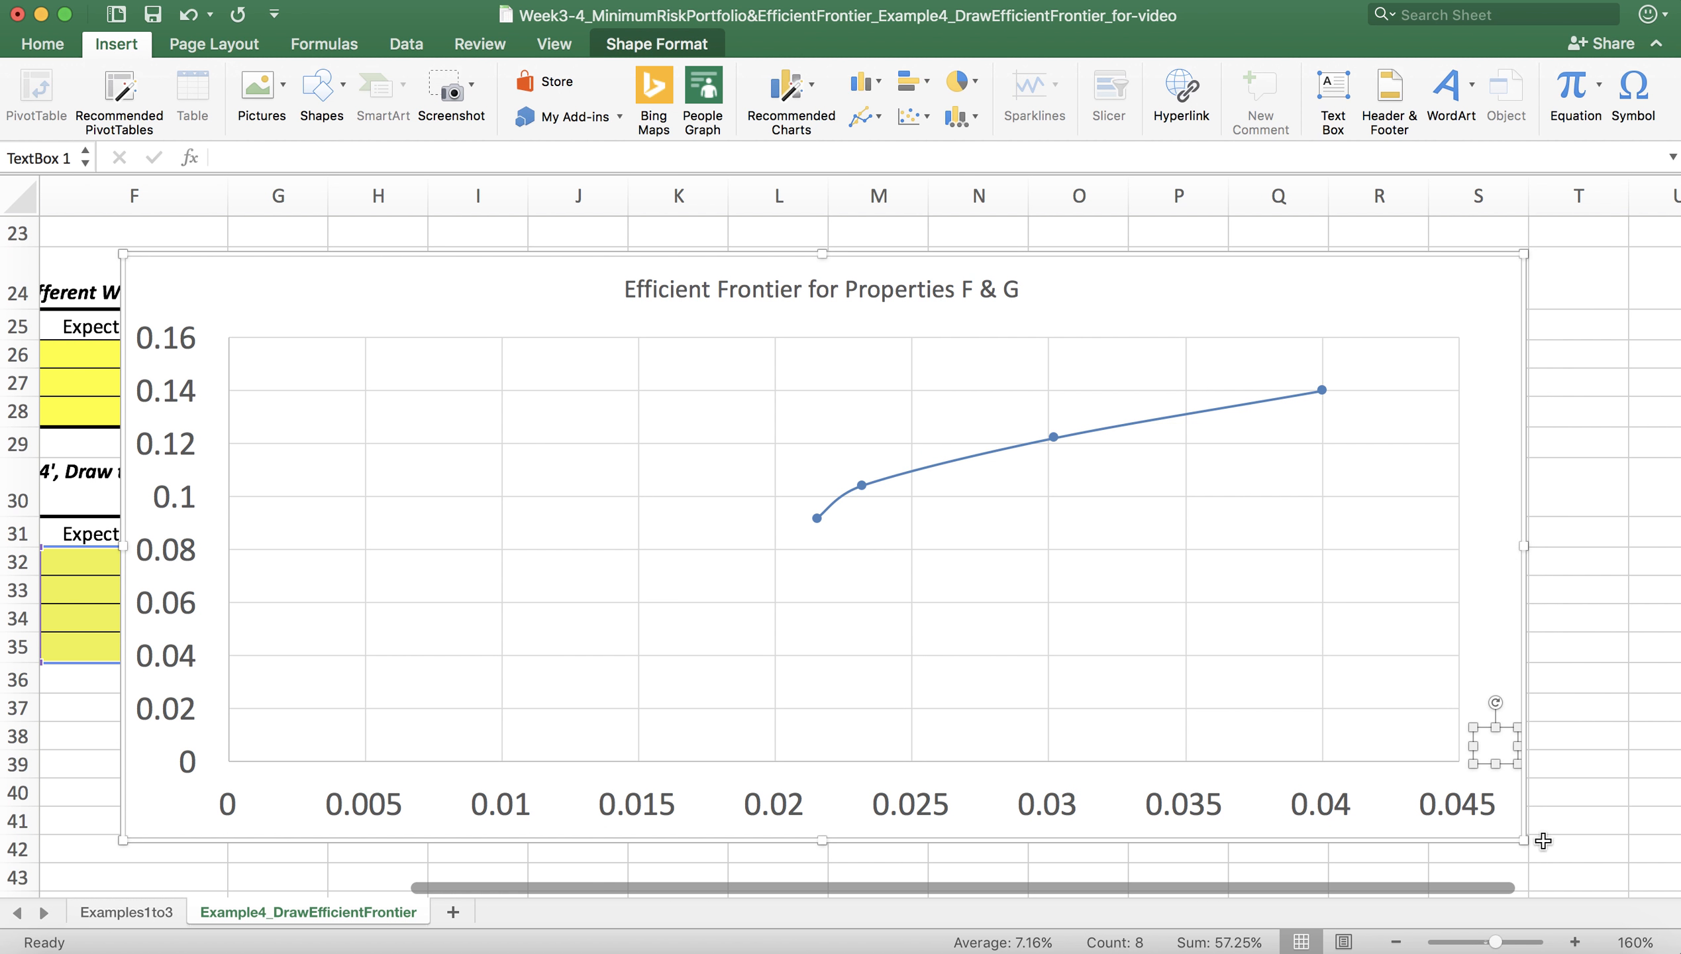
{"action": "left_click_drag", "start_coordinate": [1521, 836], "coordinate": [1600, 858]}
{"action": "left_click", "coordinate": [1332, 90]}
{"action": "left_click_drag", "start_coordinate": [1498, 747], "coordinate": [1585, 782]}
{"action": "left_click", "coordinate": [1526, 767]}
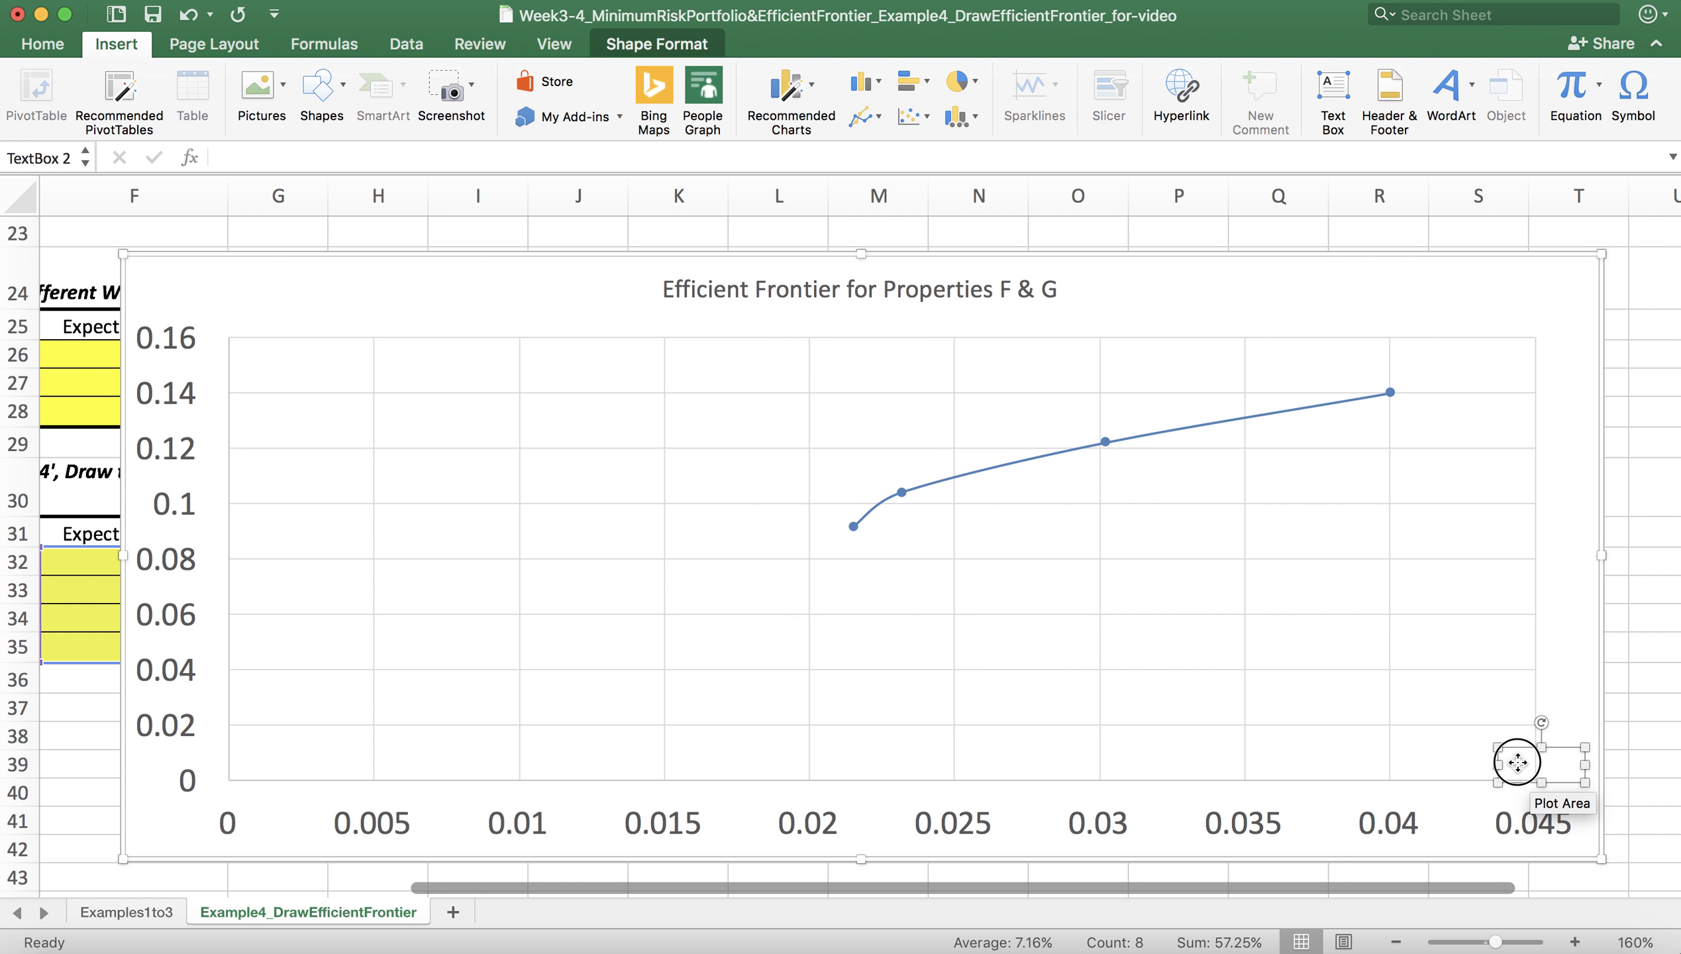
{"action": "left_click", "coordinate": [1556, 784]}
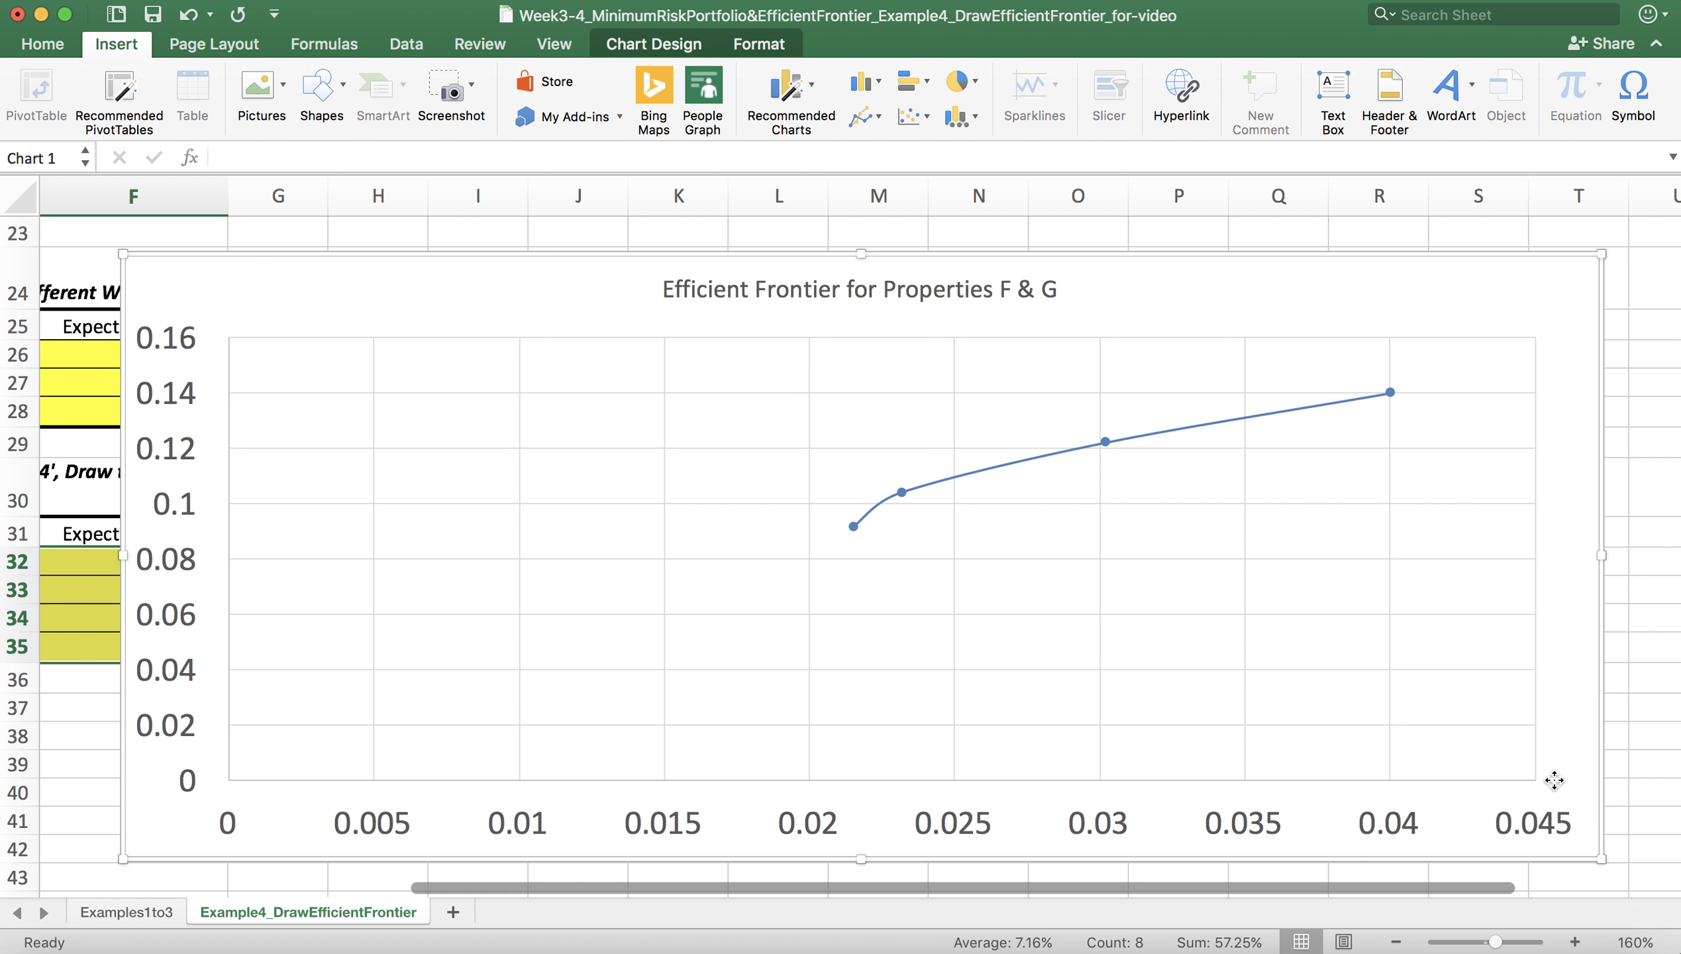
Step: Add a text box reading "Risk" at the right end of the chart's horizontal axis and narrow it around the word
{"action": "left_click", "coordinate": [1332, 94]}
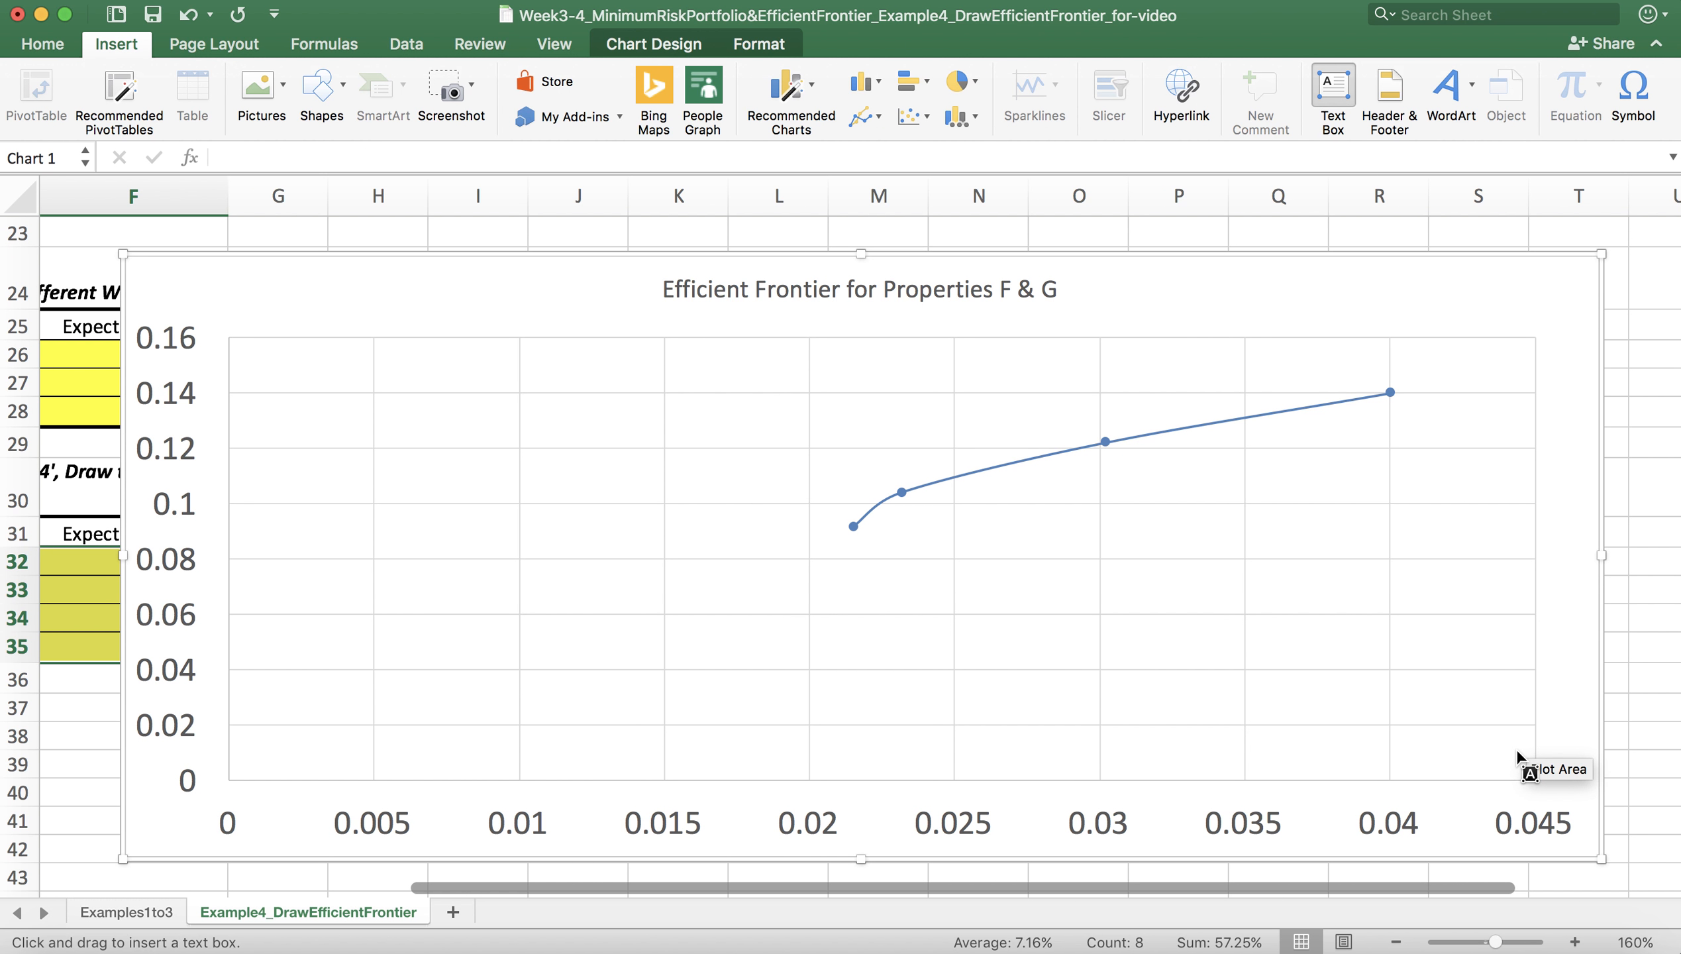
{"action": "left_click_drag", "start_coordinate": [1507, 743], "coordinate": [1598, 778]}
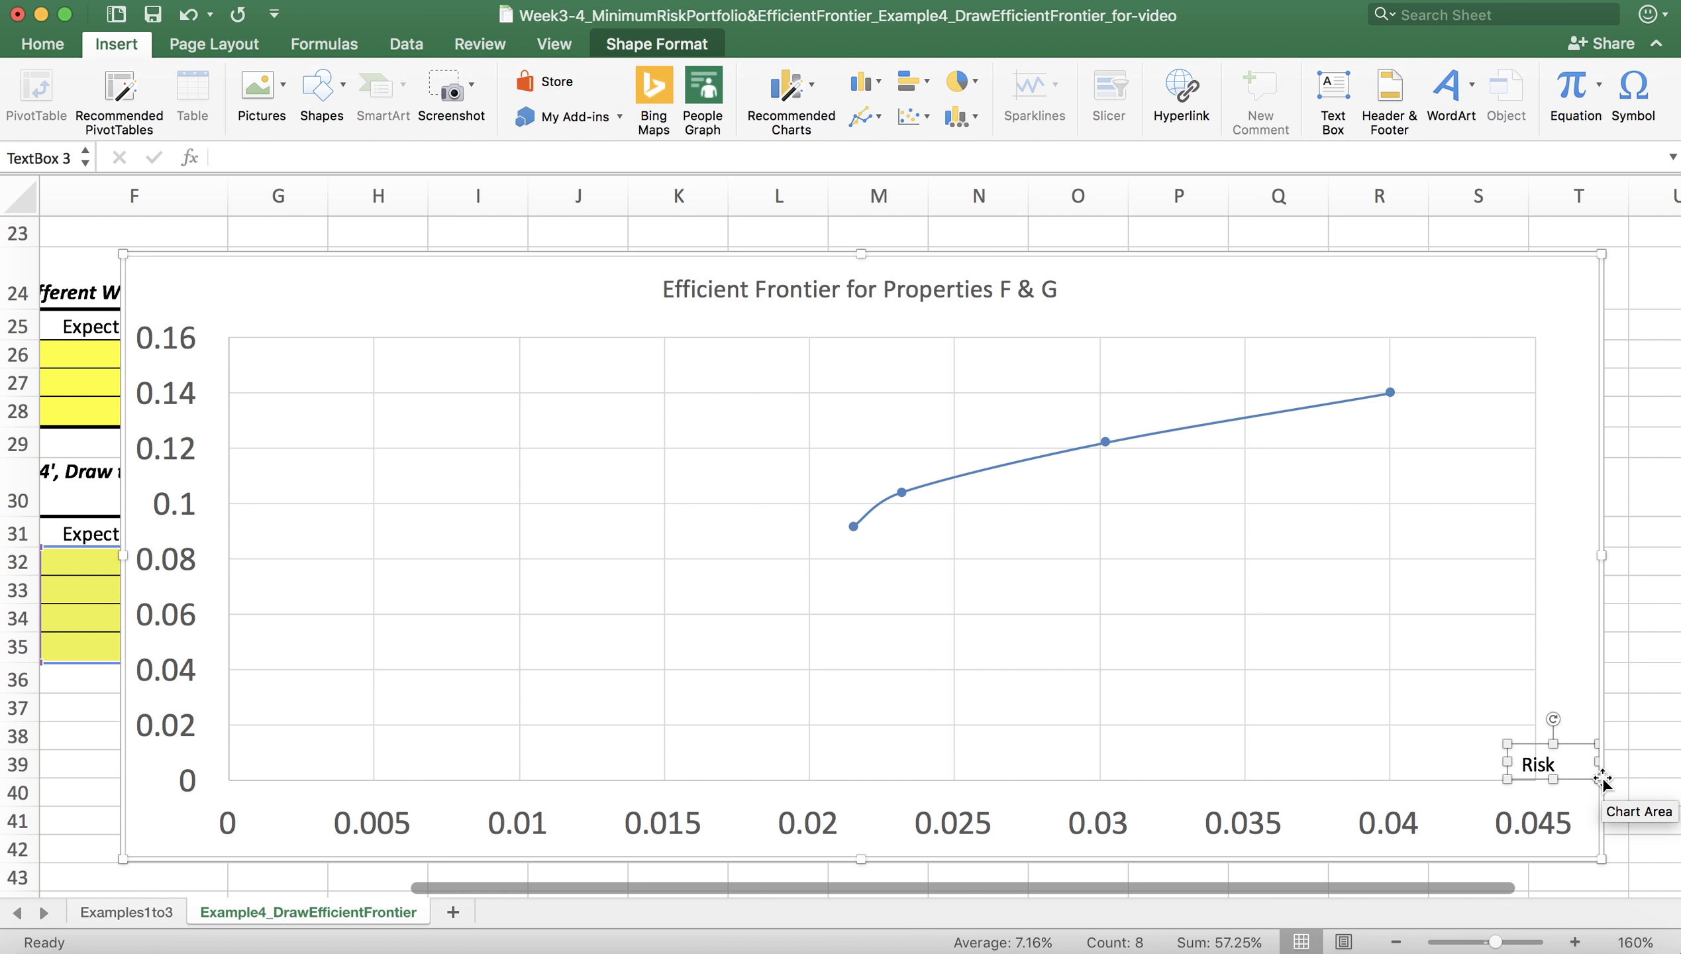
{"action": "left_click_drag", "start_coordinate": [1597, 761], "coordinate": [1576, 762]}
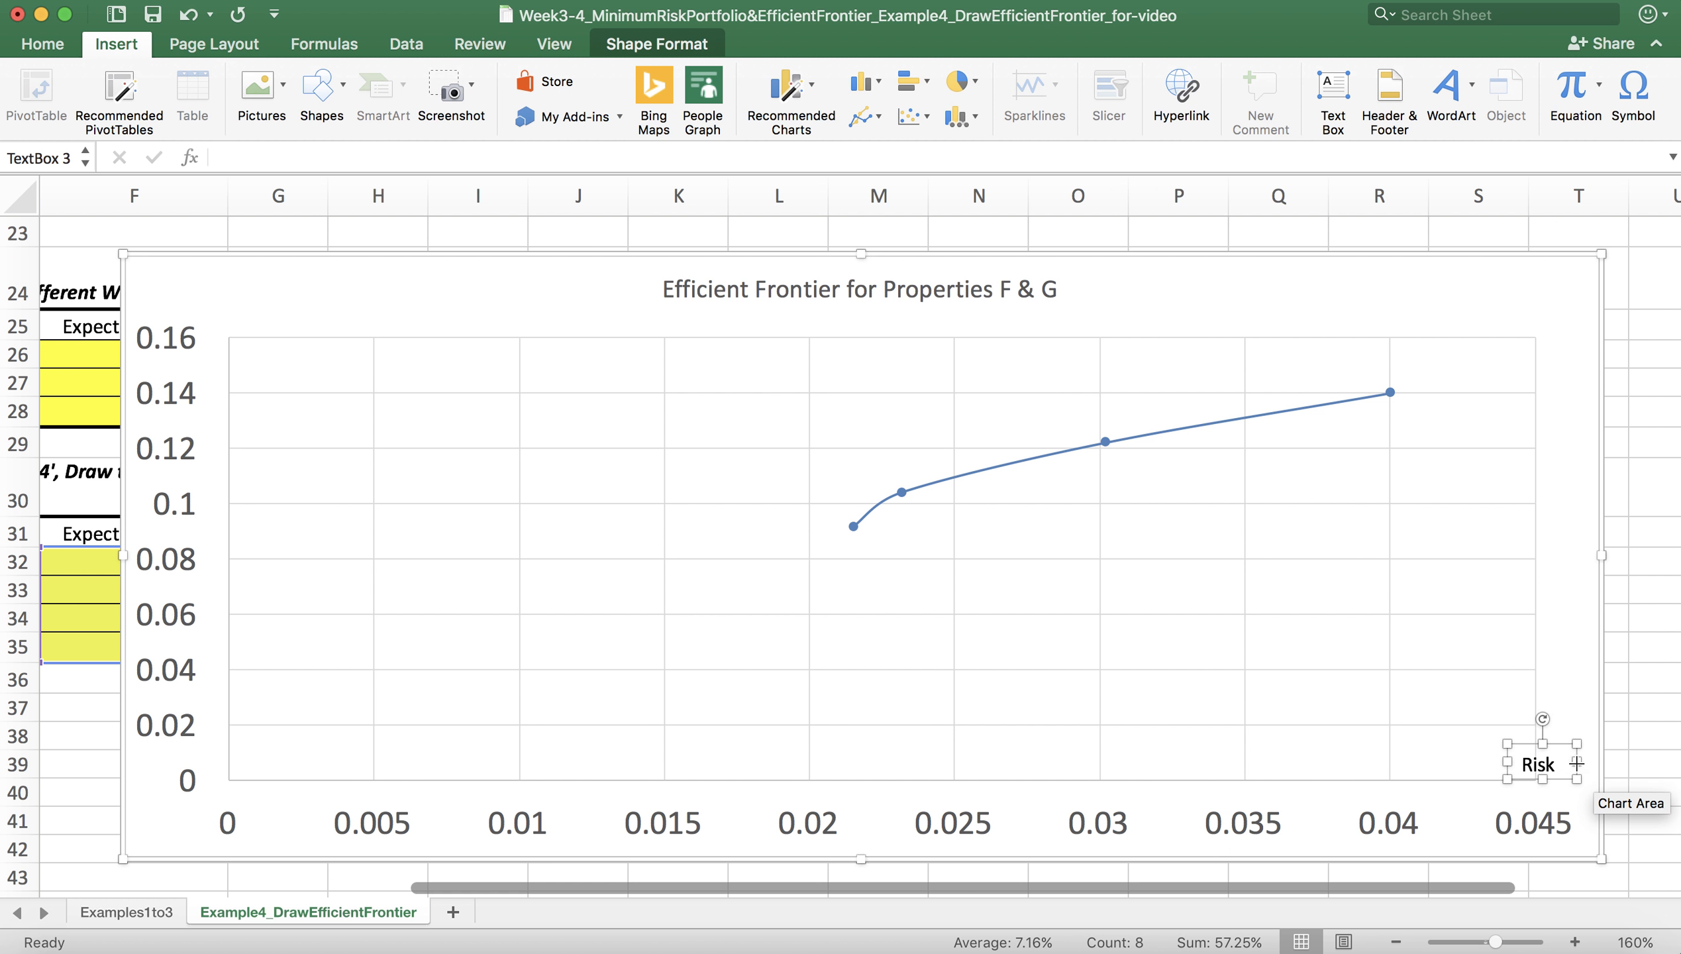
Step: Set the font size of the "Risk" label to 18 and enlarge its text box so the word fits on one line
{"action": "left_click", "coordinate": [1549, 764]}
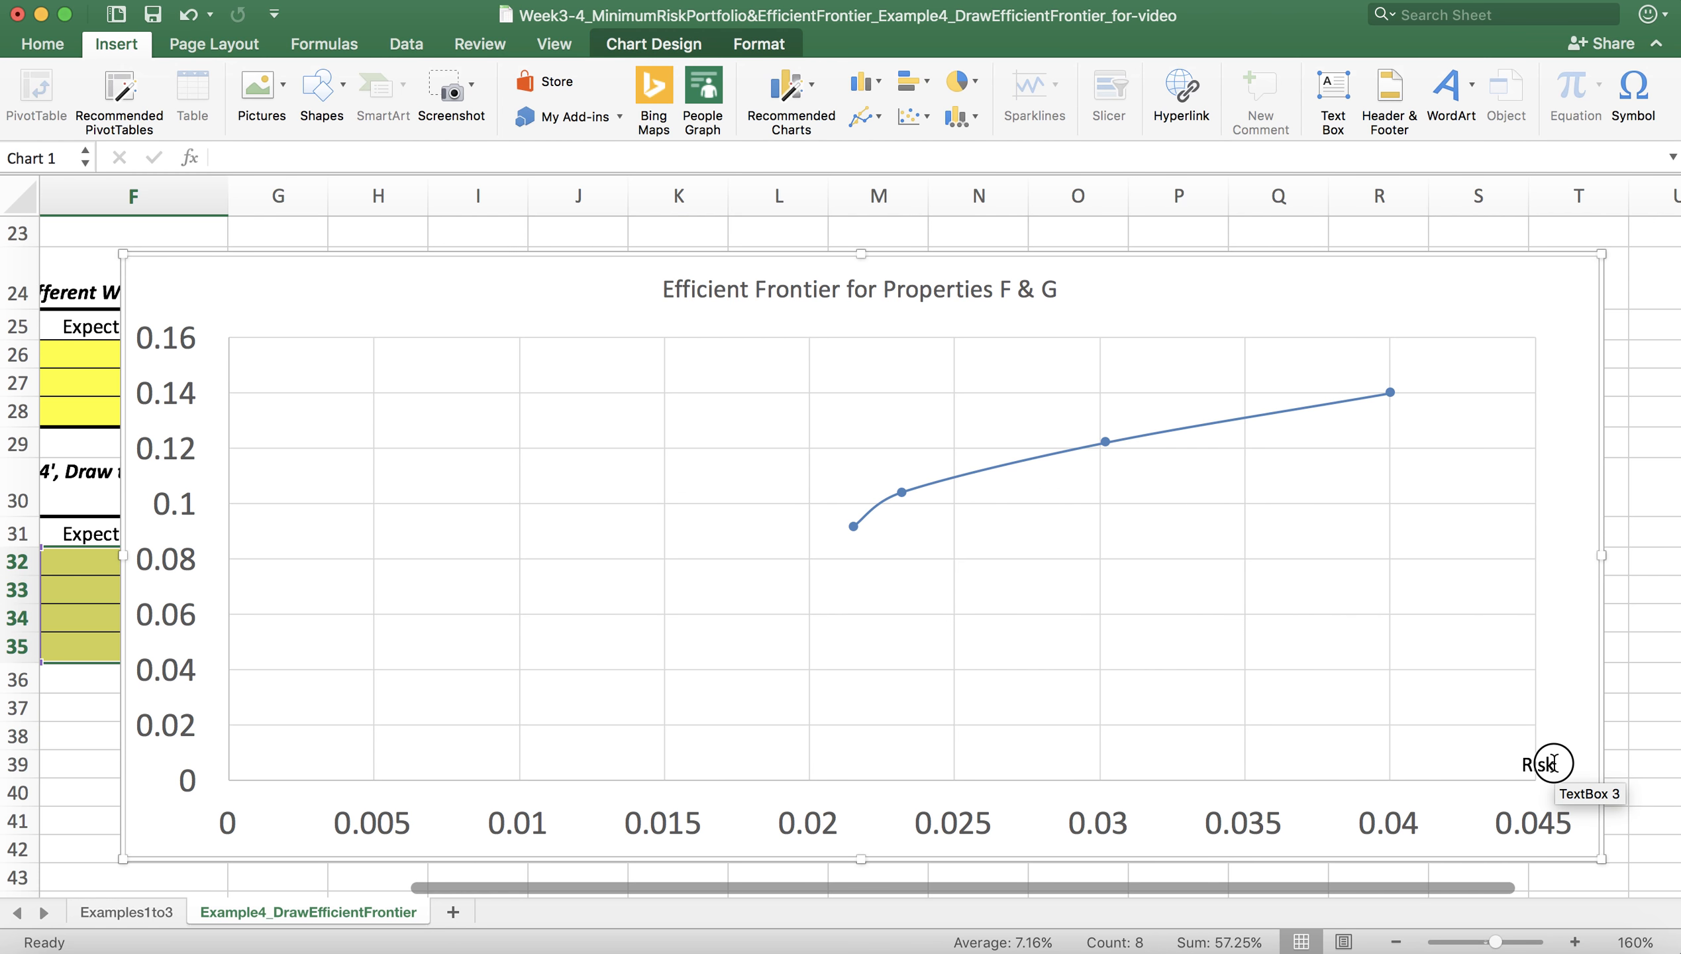
{"action": "double_click", "coordinate": [1553, 761]}
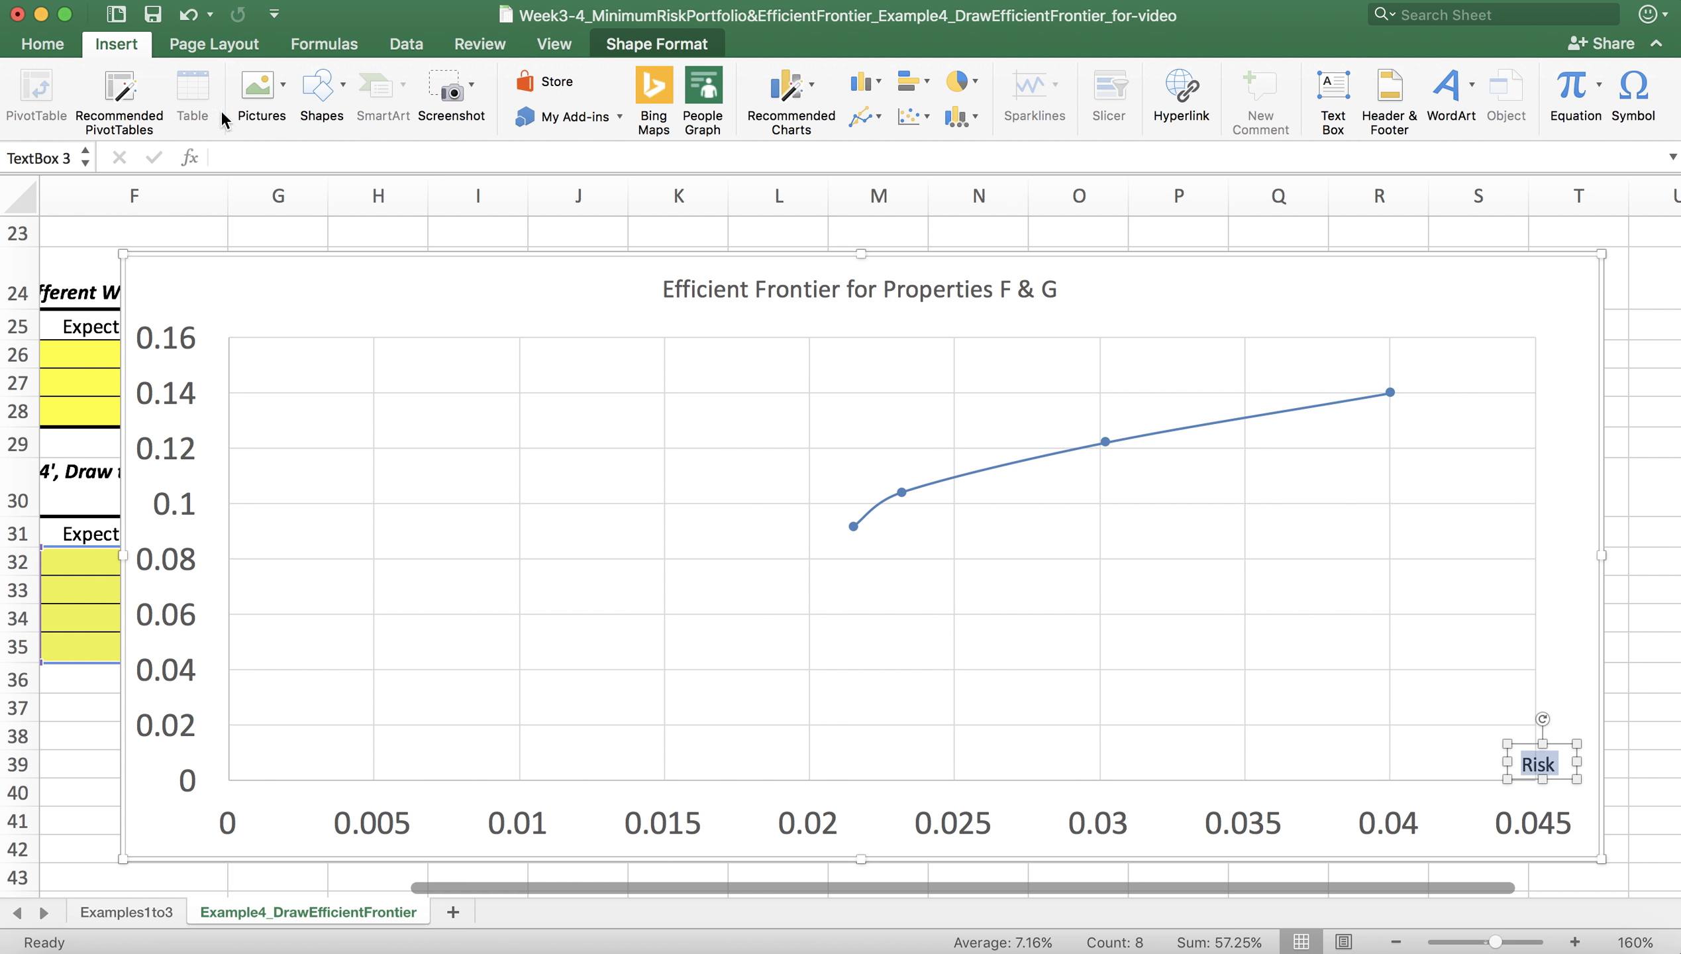
{"action": "left_click", "coordinate": [49, 51]}
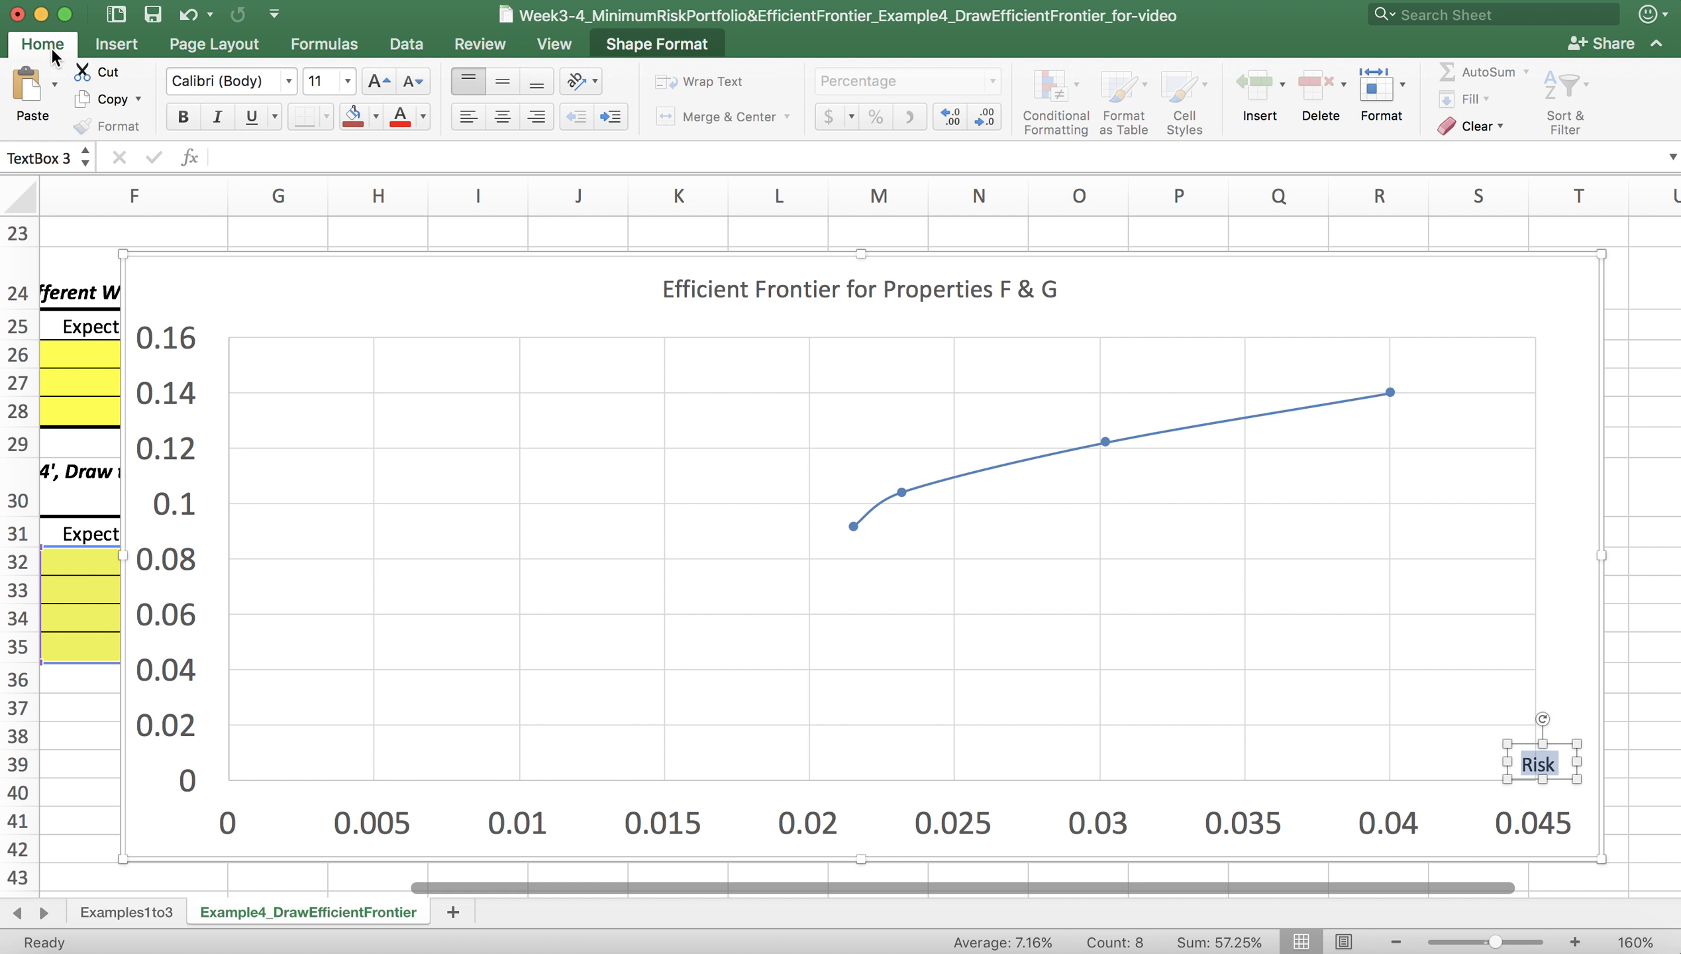
{"action": "left_click", "coordinate": [347, 82]}
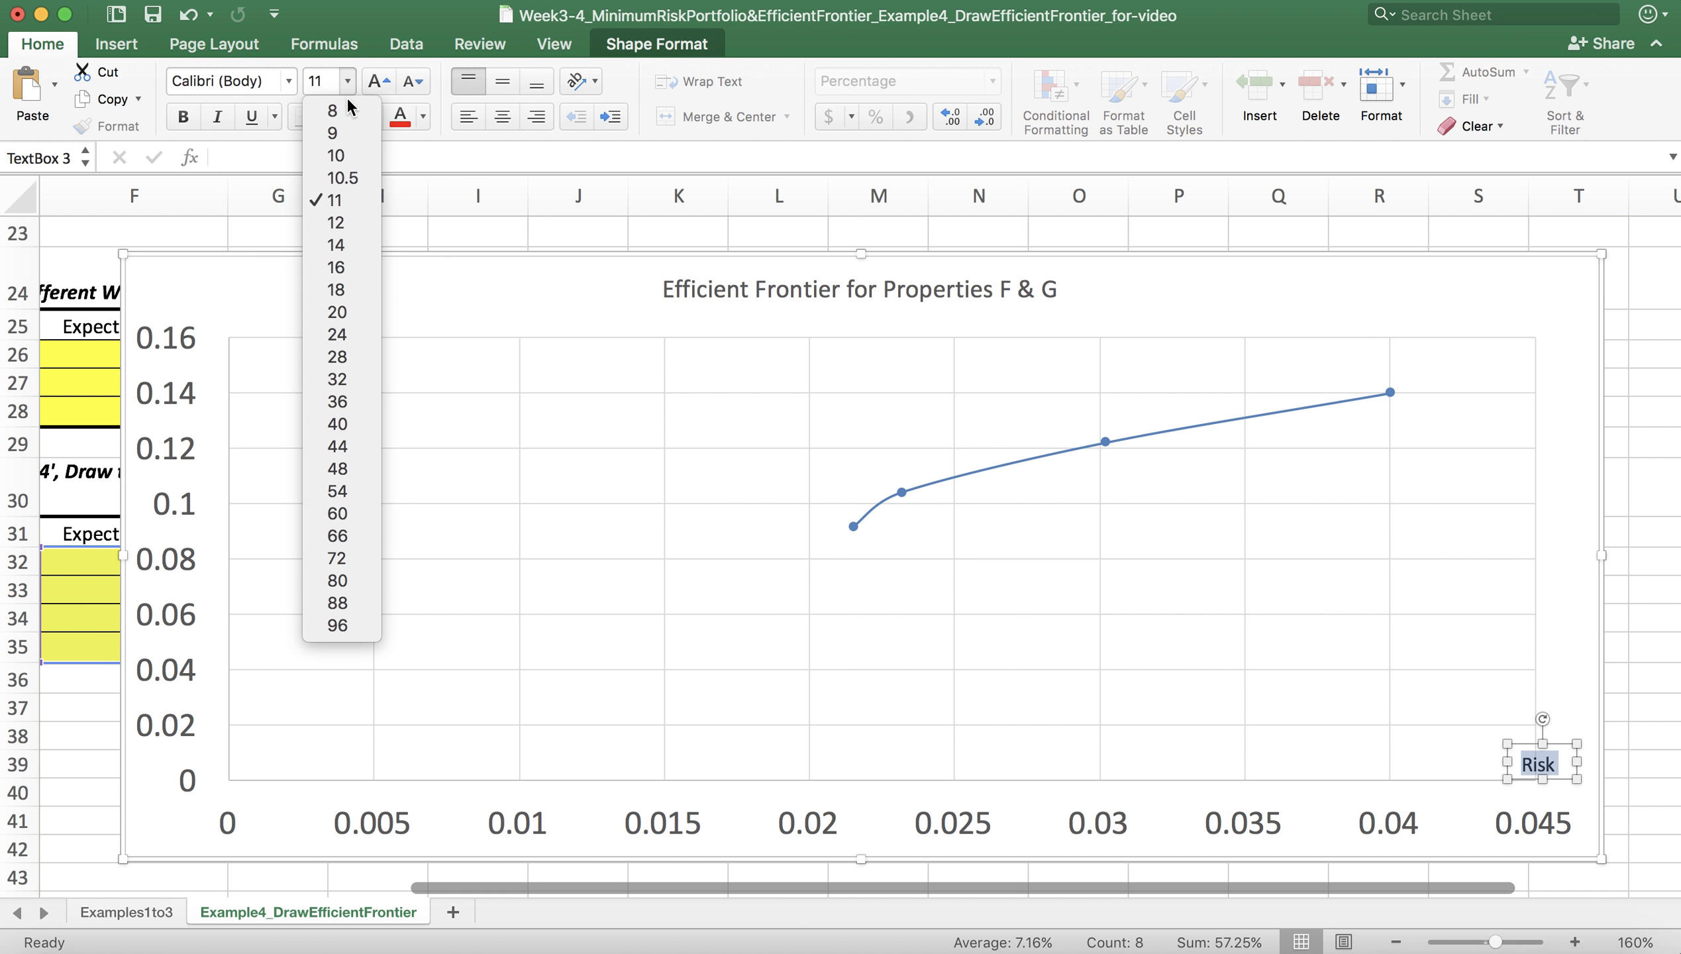
{"action": "left_click", "coordinate": [335, 289]}
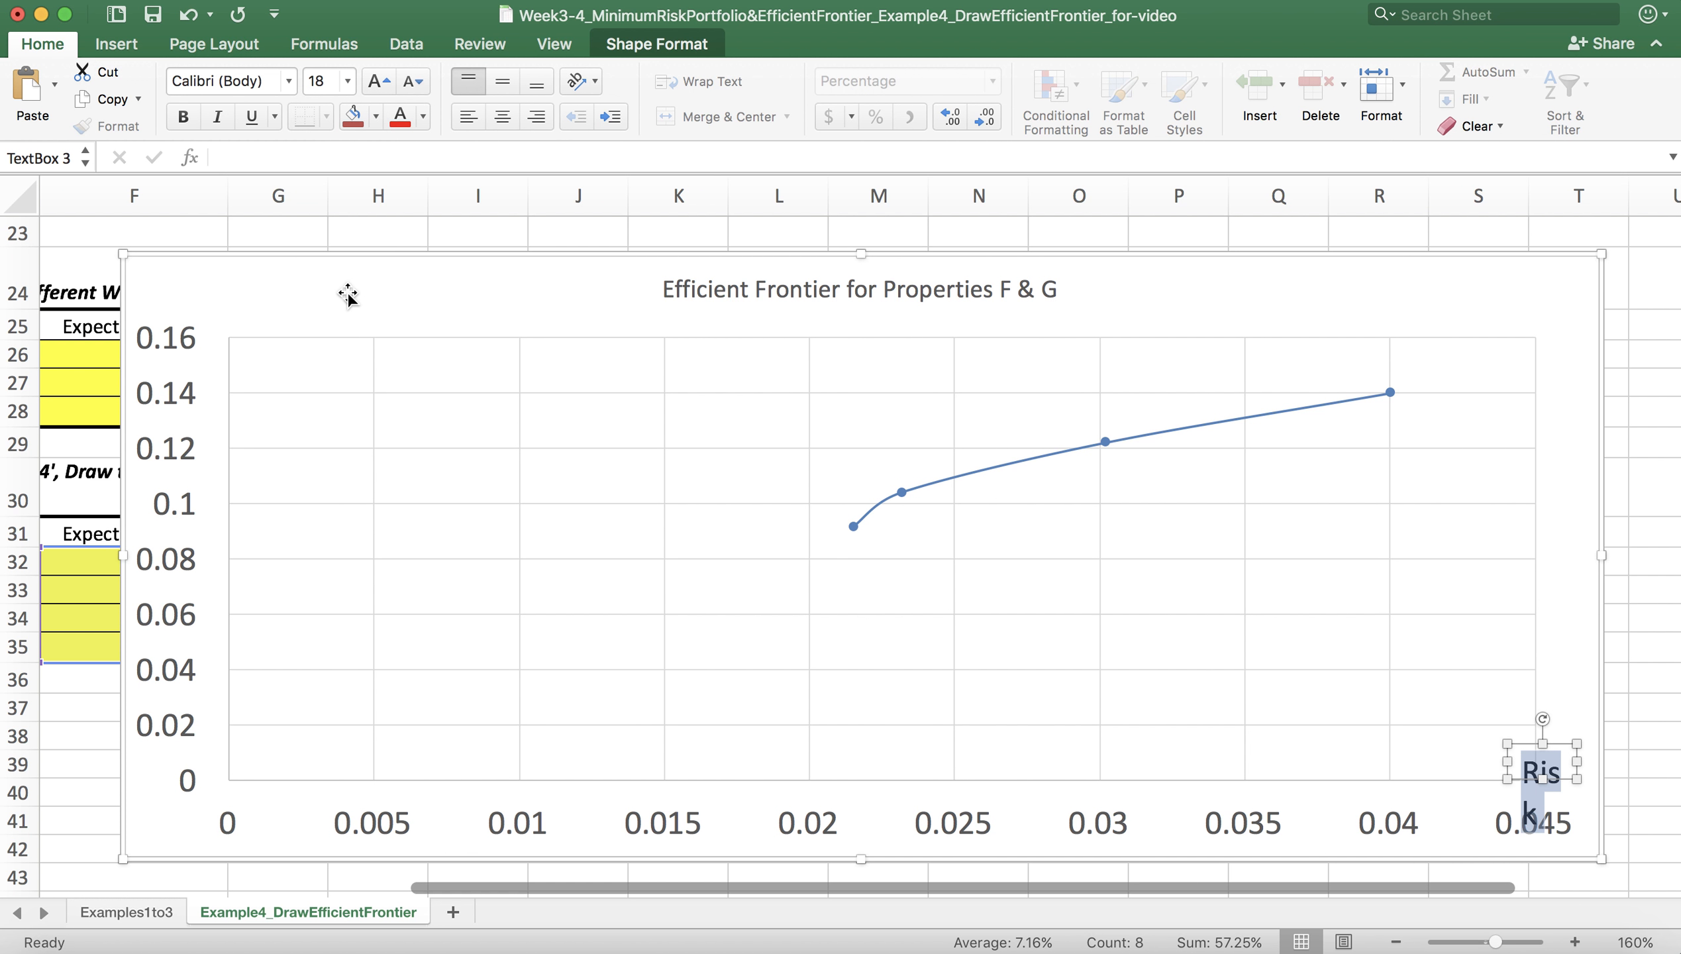
{"action": "left_click_drag", "start_coordinate": [1511, 764], "coordinate": [1578, 741]}
{"action": "left_click", "coordinate": [1522, 752]}
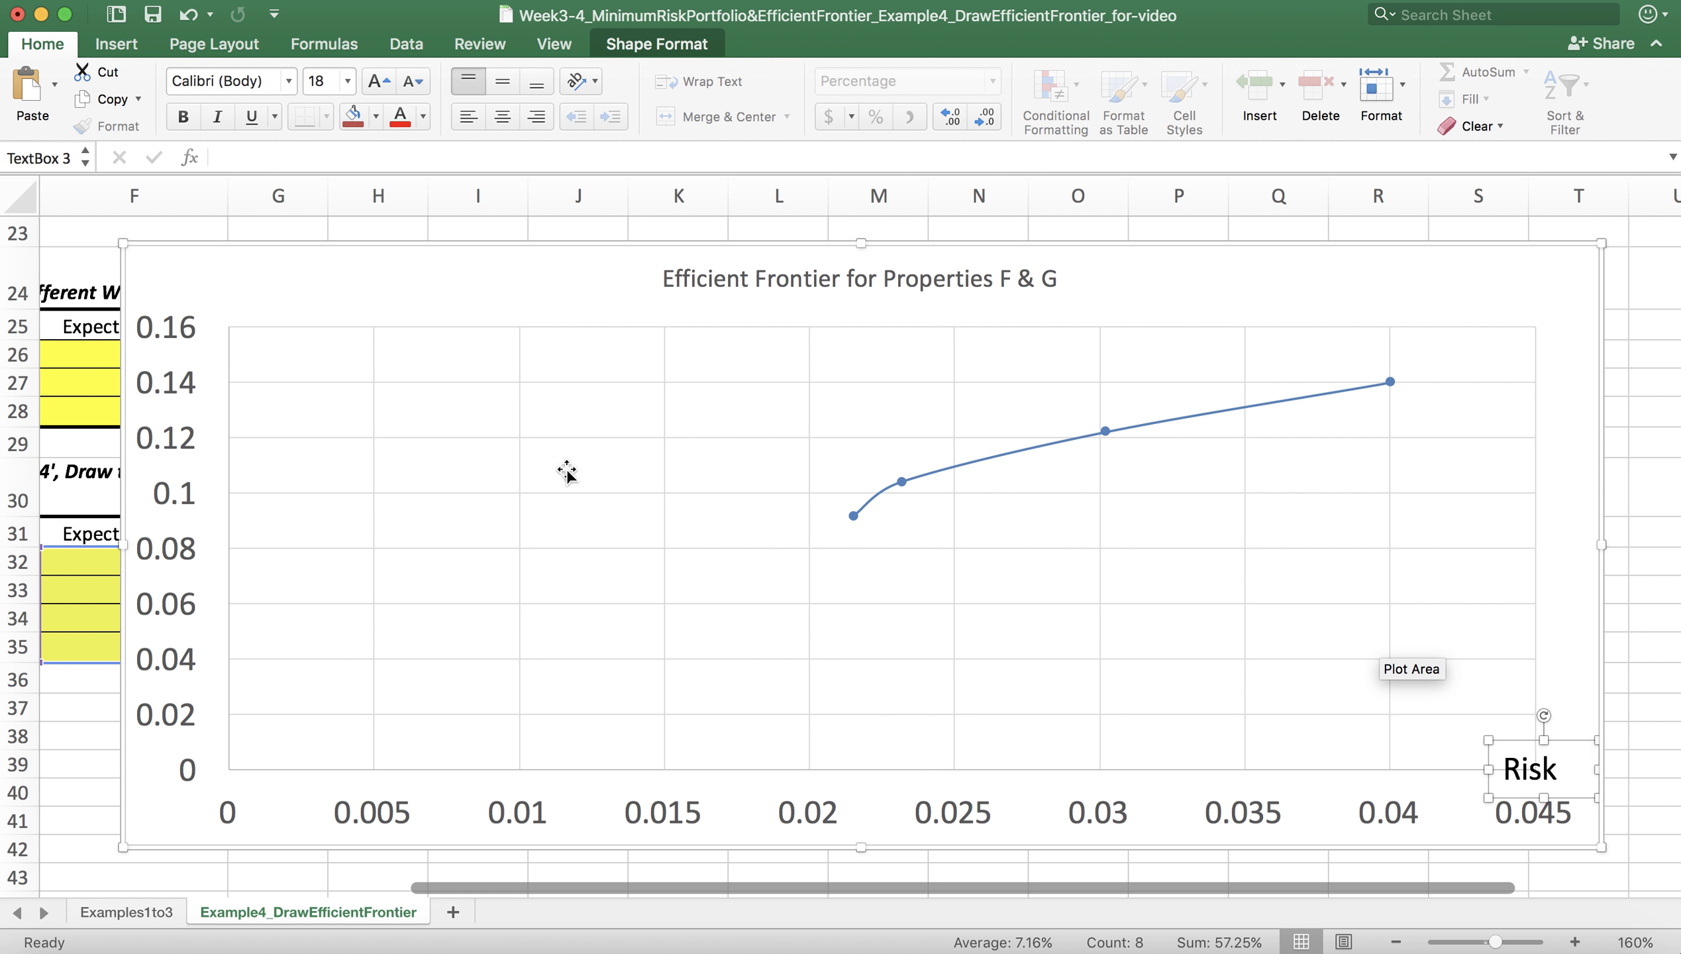
{"action": "right_click", "coordinate": [1524, 742]}
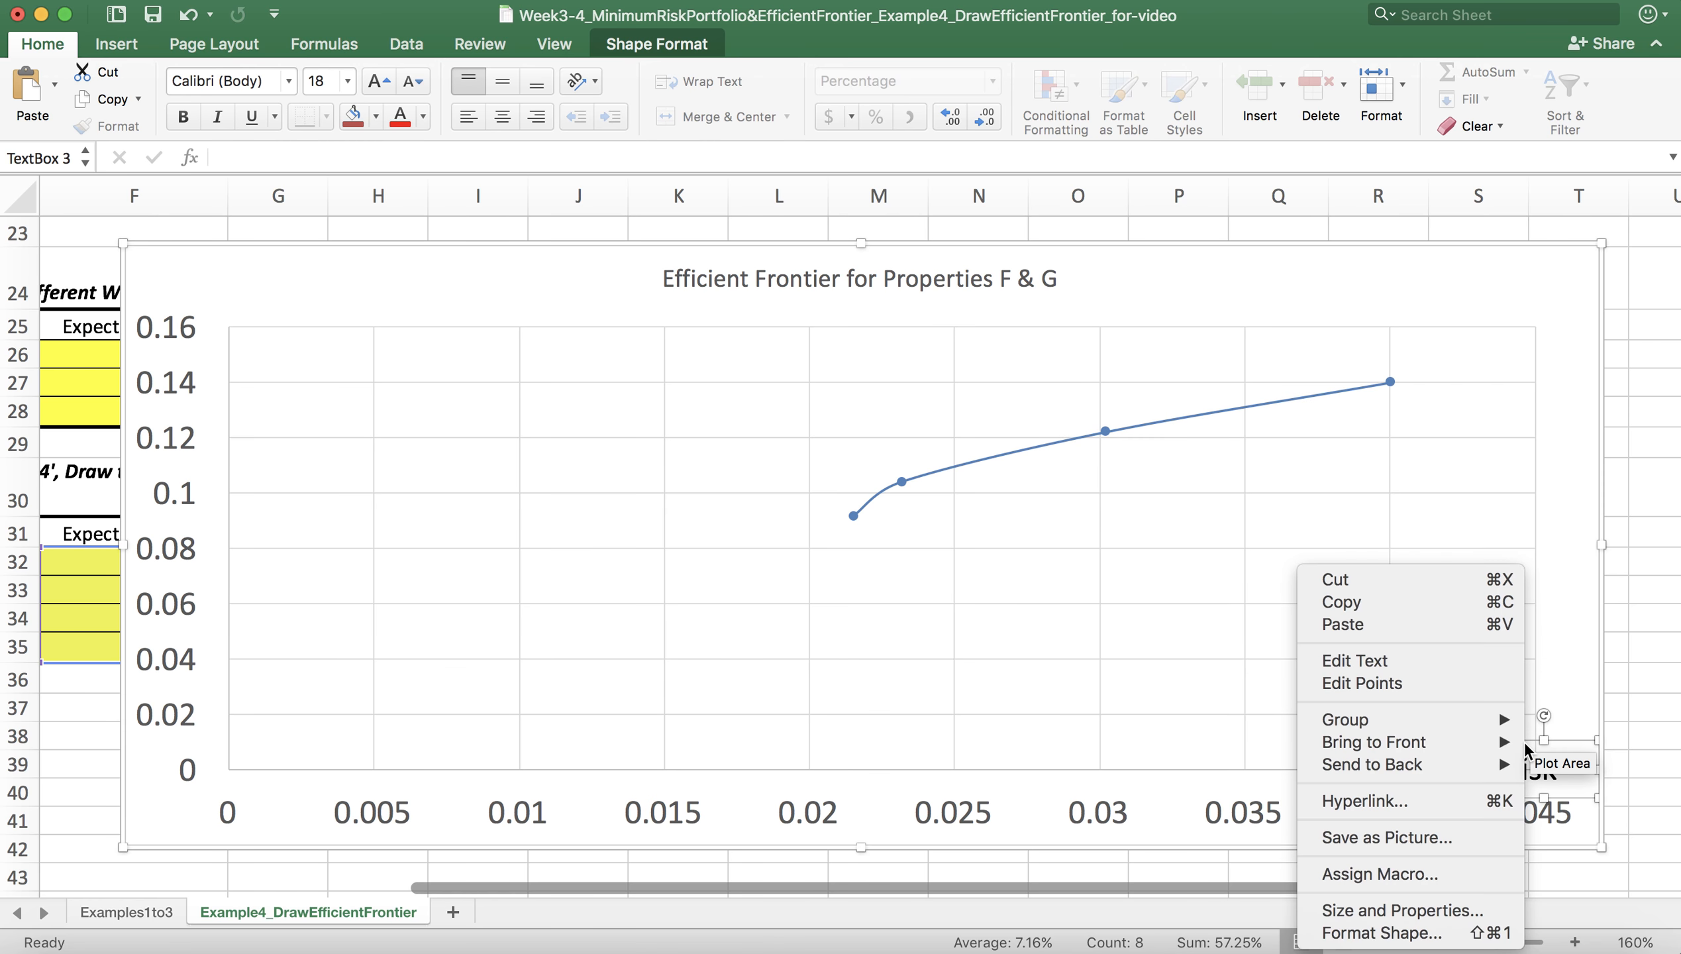
{"action": "left_click", "coordinate": [1406, 601]}
{"action": "right_click", "coordinate": [1417, 572]}
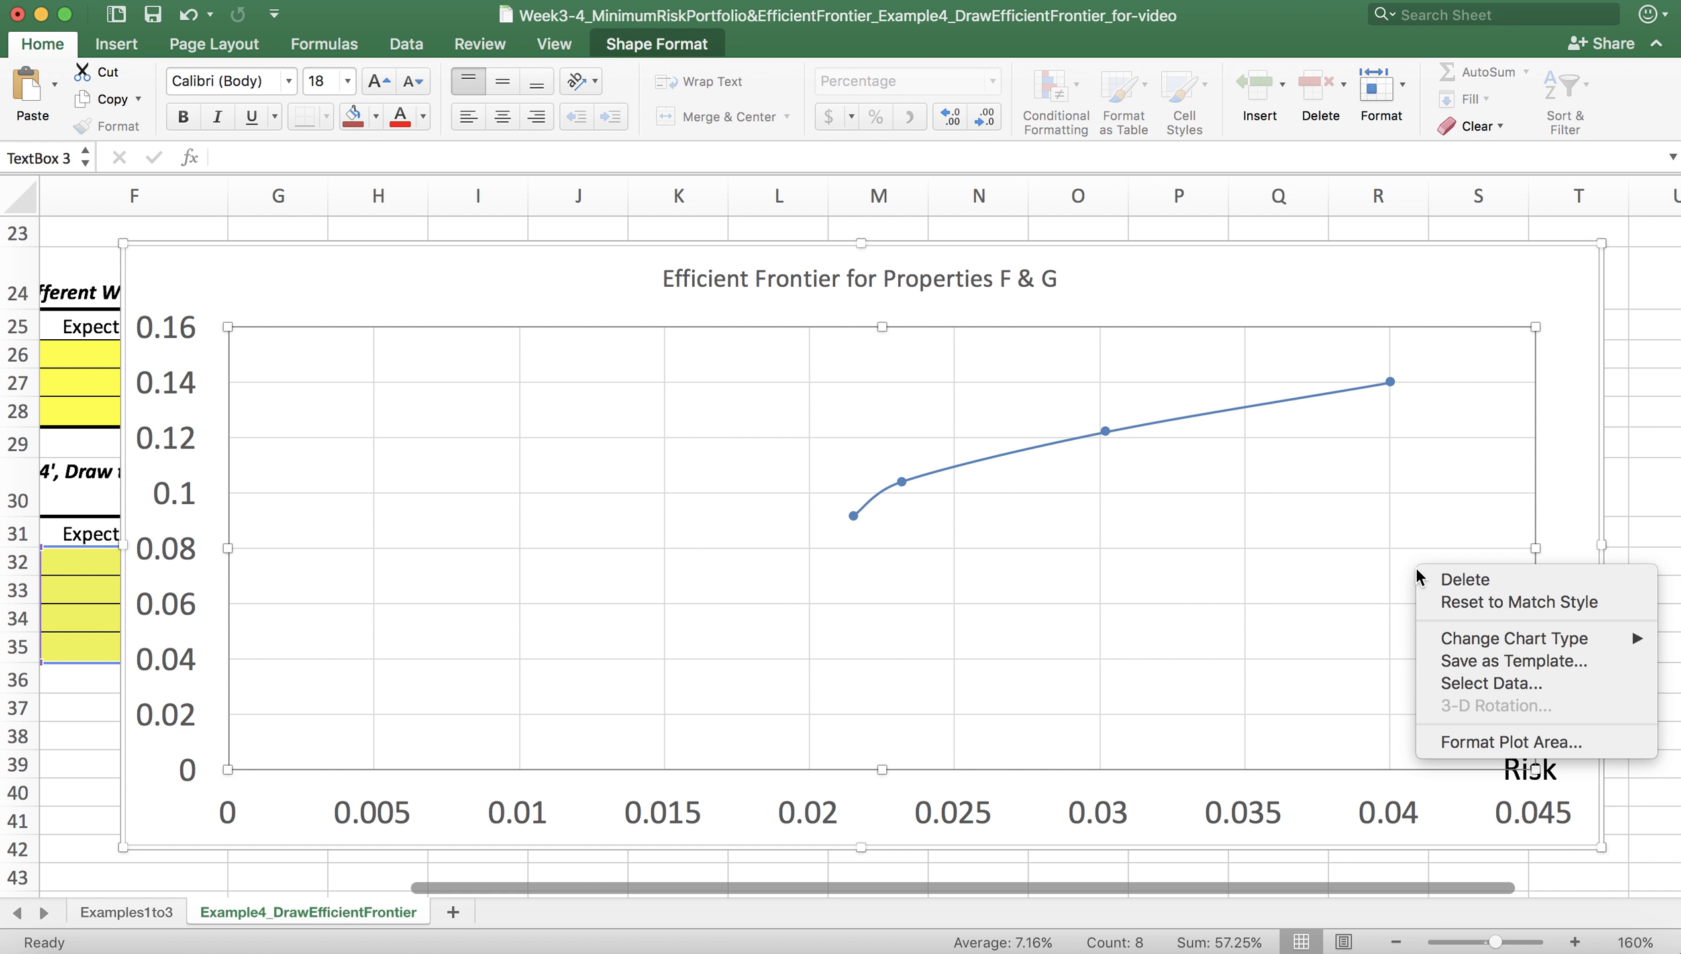
{"action": "left_click", "coordinate": [1548, 765]}
{"action": "left_click", "coordinate": [1548, 766]}
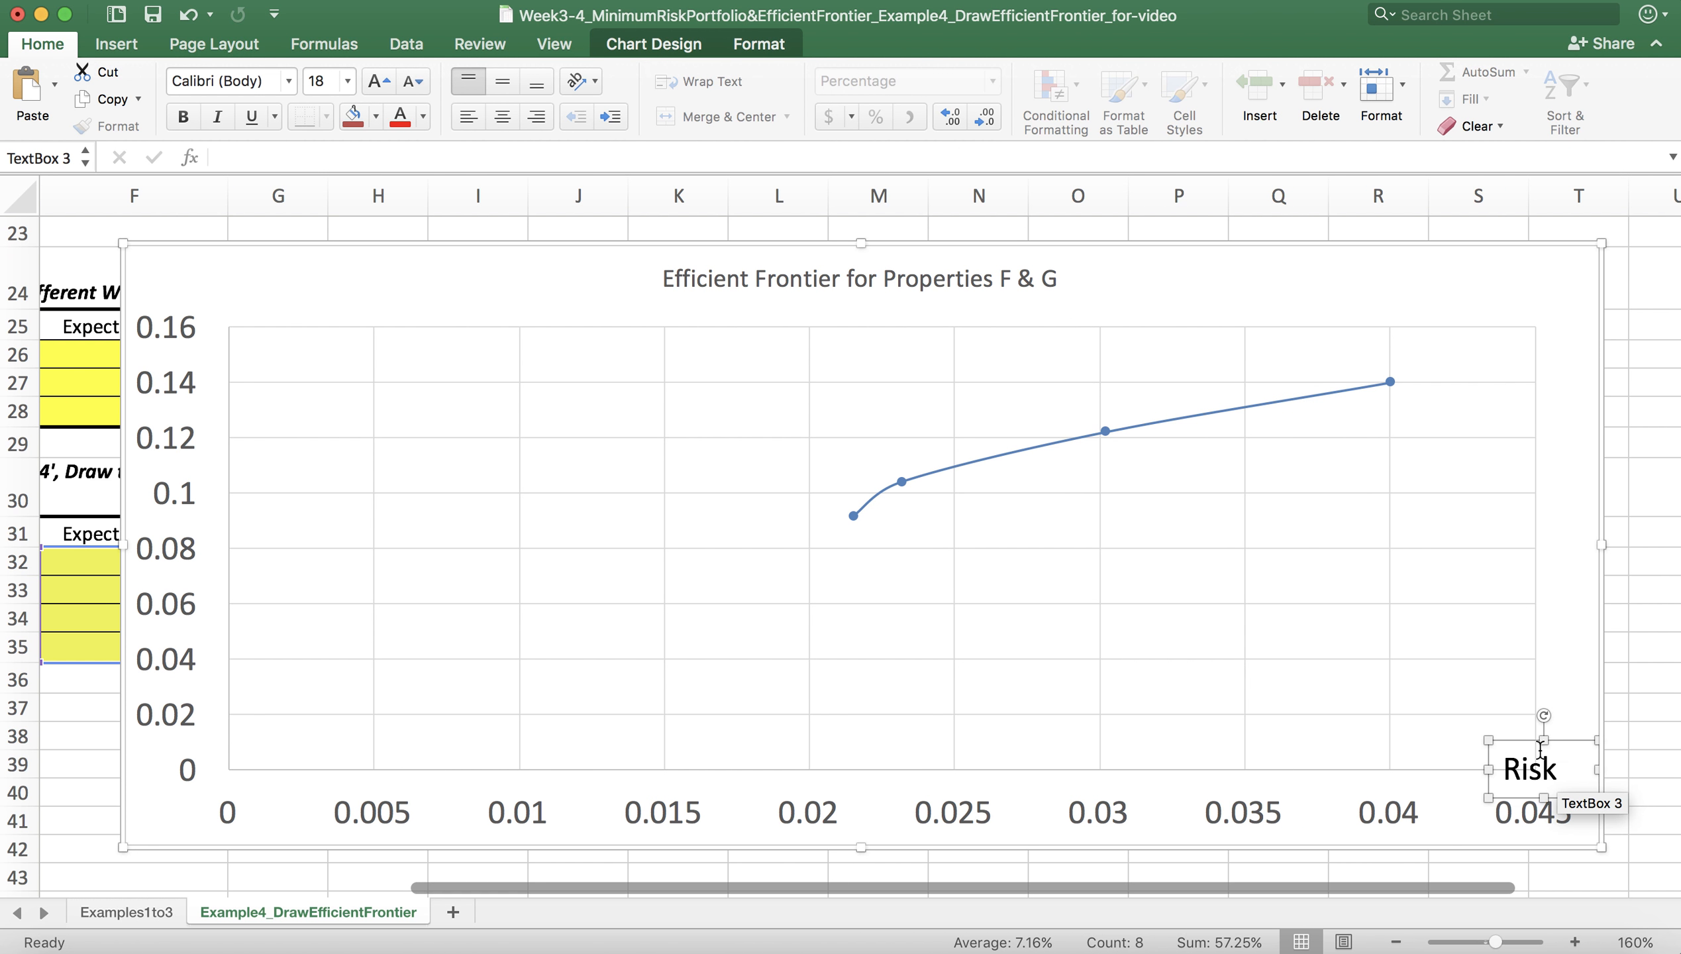
Step: Copy the "Risk" text box and paste the duplicate above the chart's vertical axis
{"action": "right_click", "coordinate": [1531, 740]}
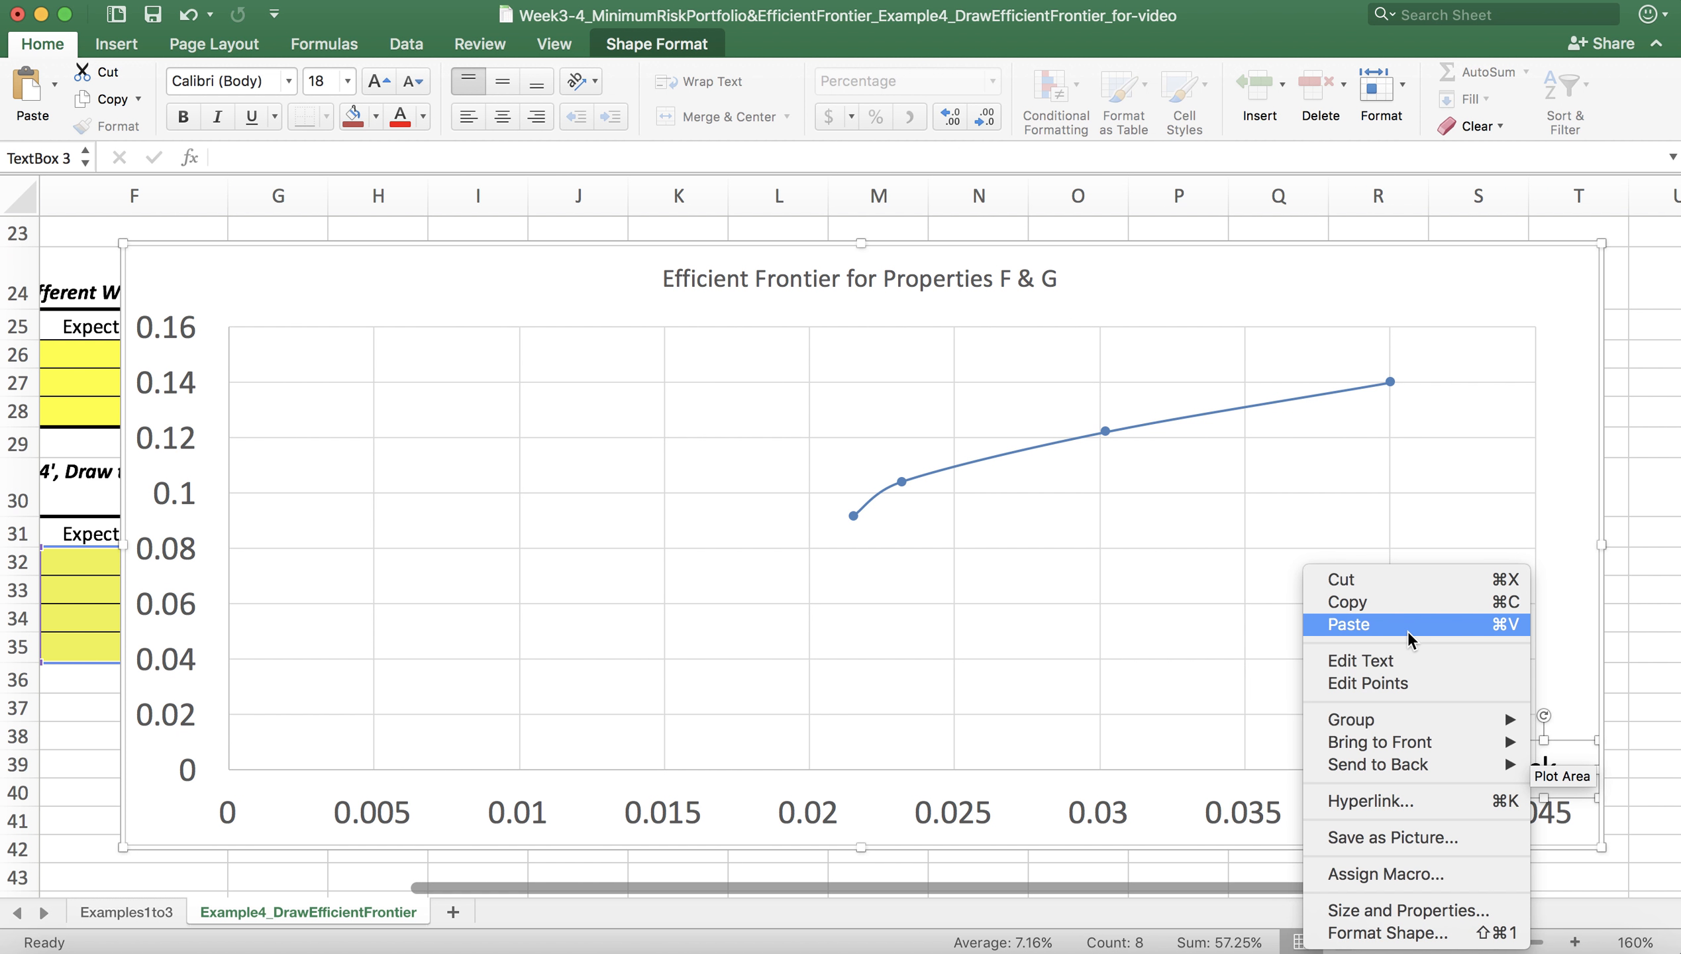
{"action": "left_click", "coordinate": [1399, 607]}
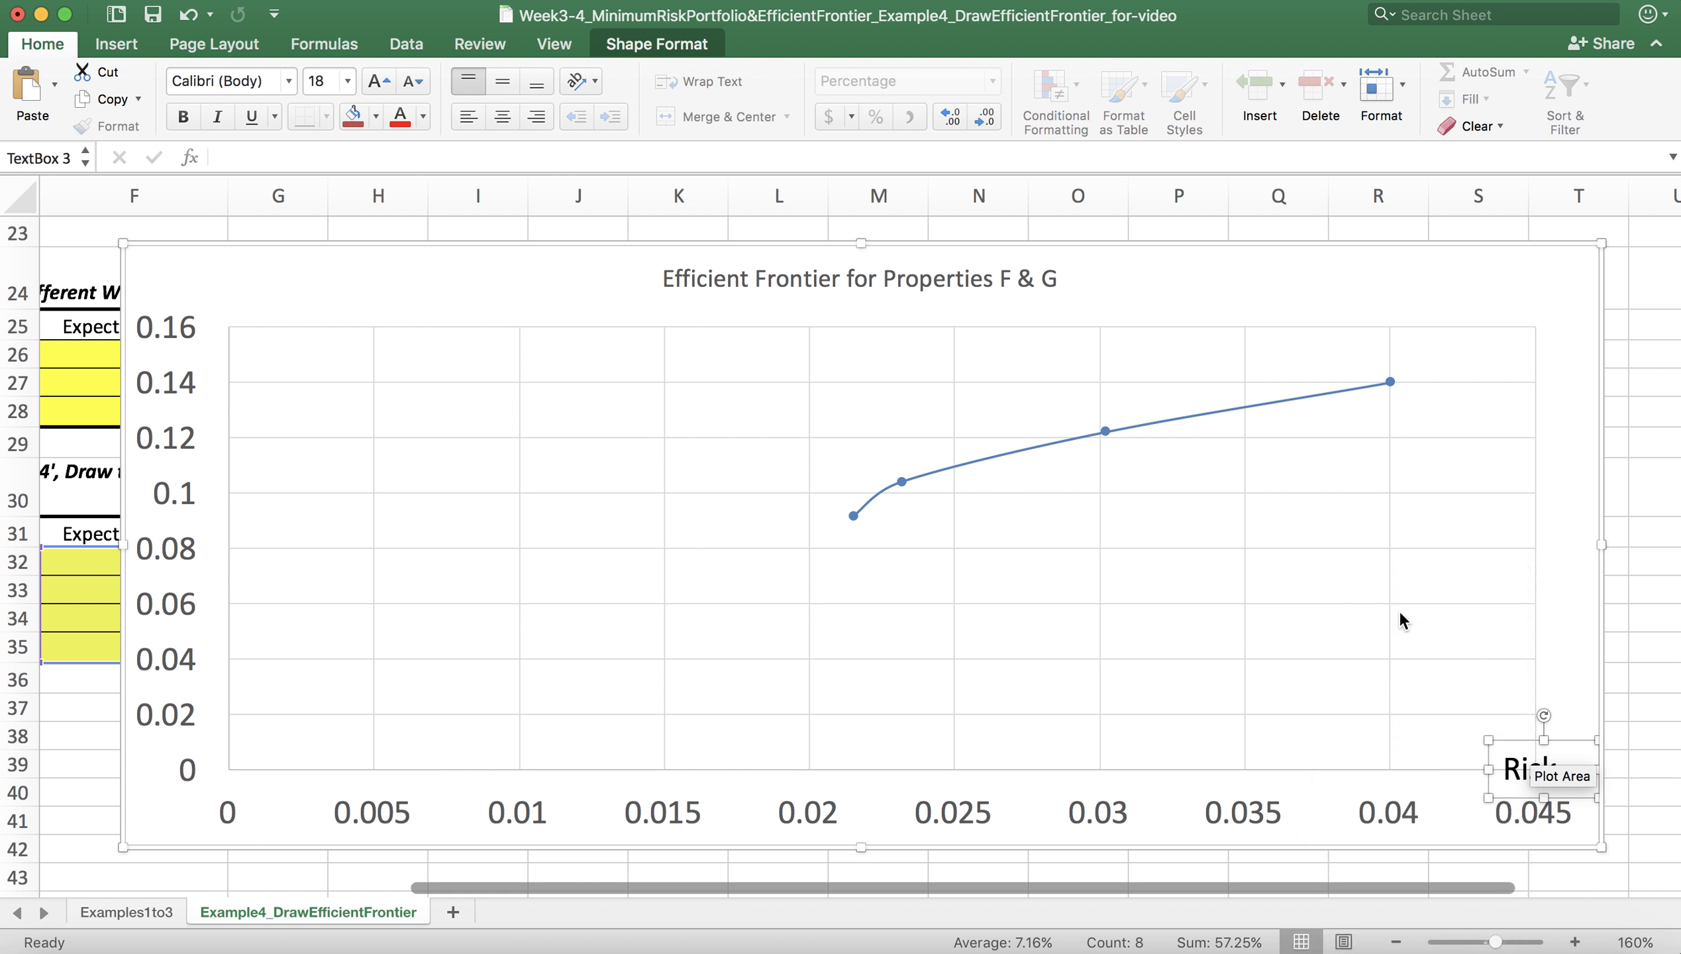
{"action": "right_click", "coordinate": [1335, 593]}
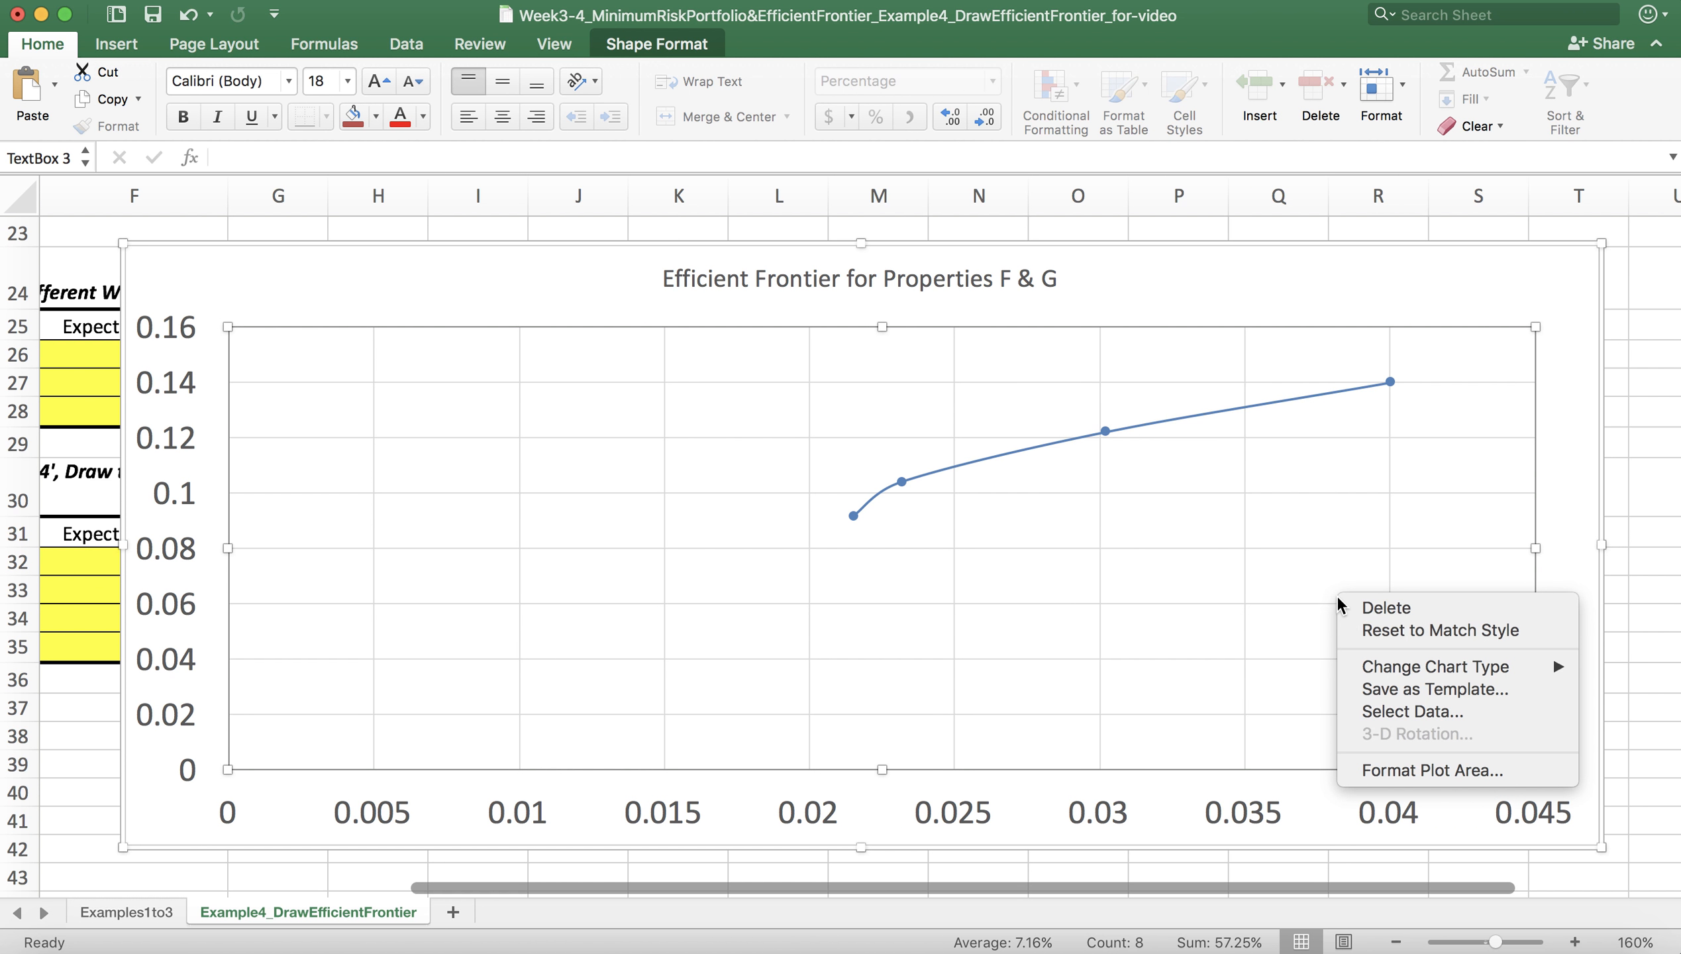
{"action": "left_click", "coordinate": [184, 270]}
{"action": "right_click", "coordinate": [181, 269]}
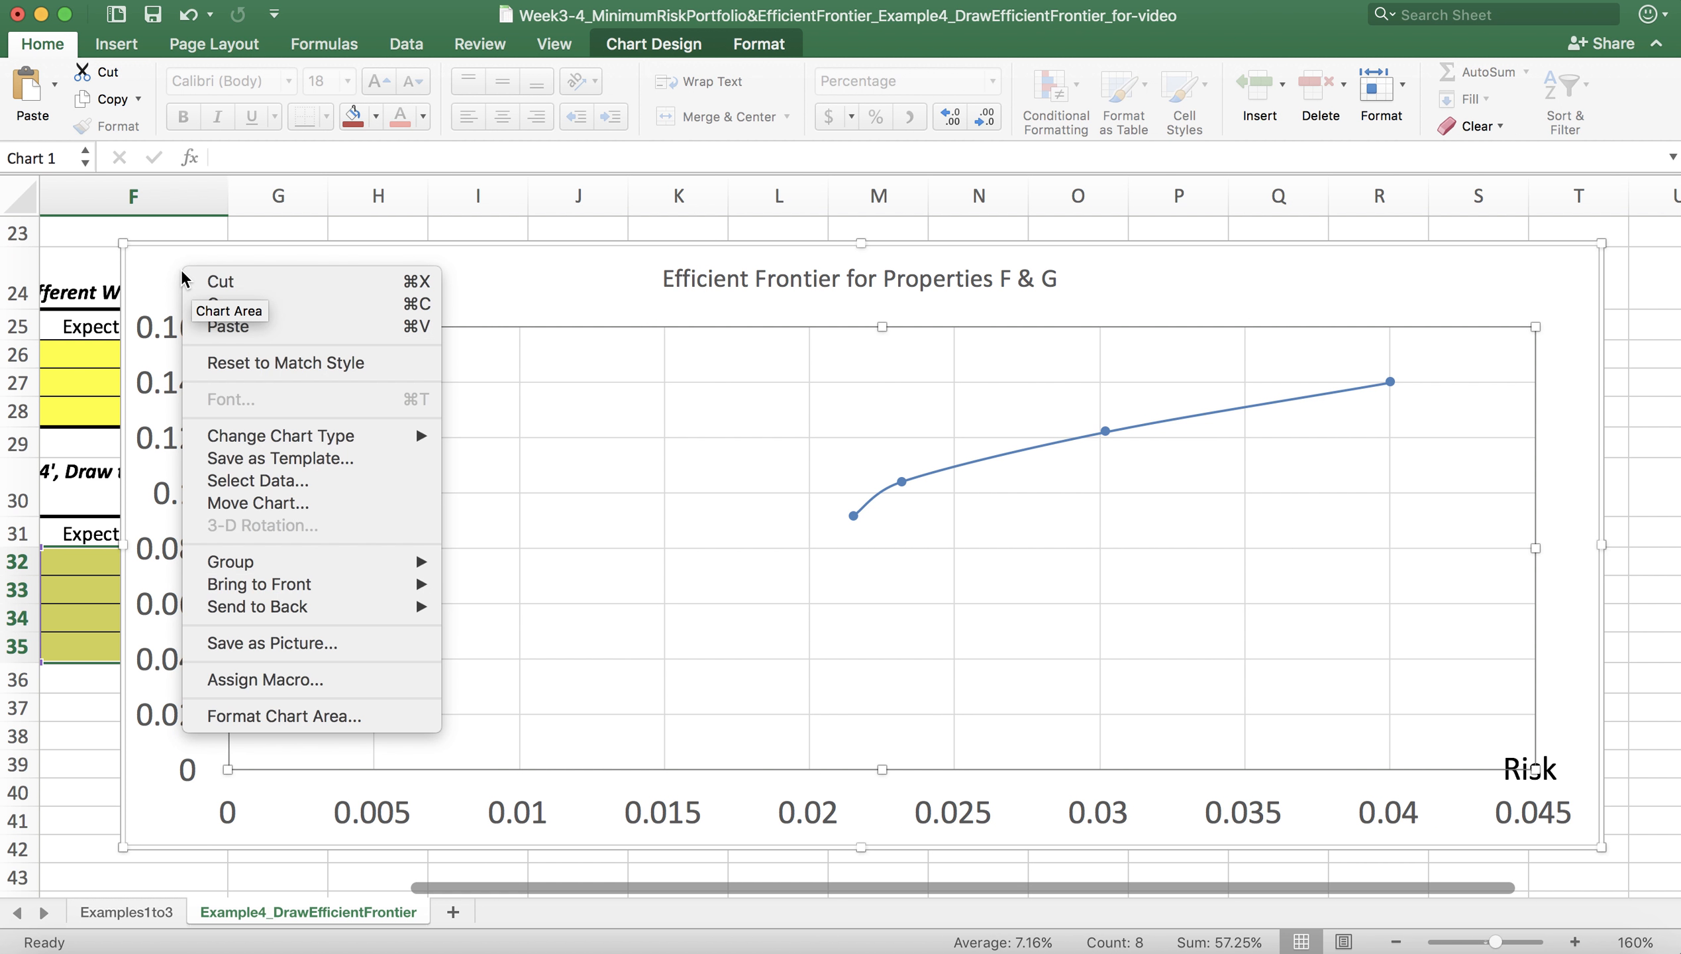
{"action": "left_click", "coordinate": [249, 328]}
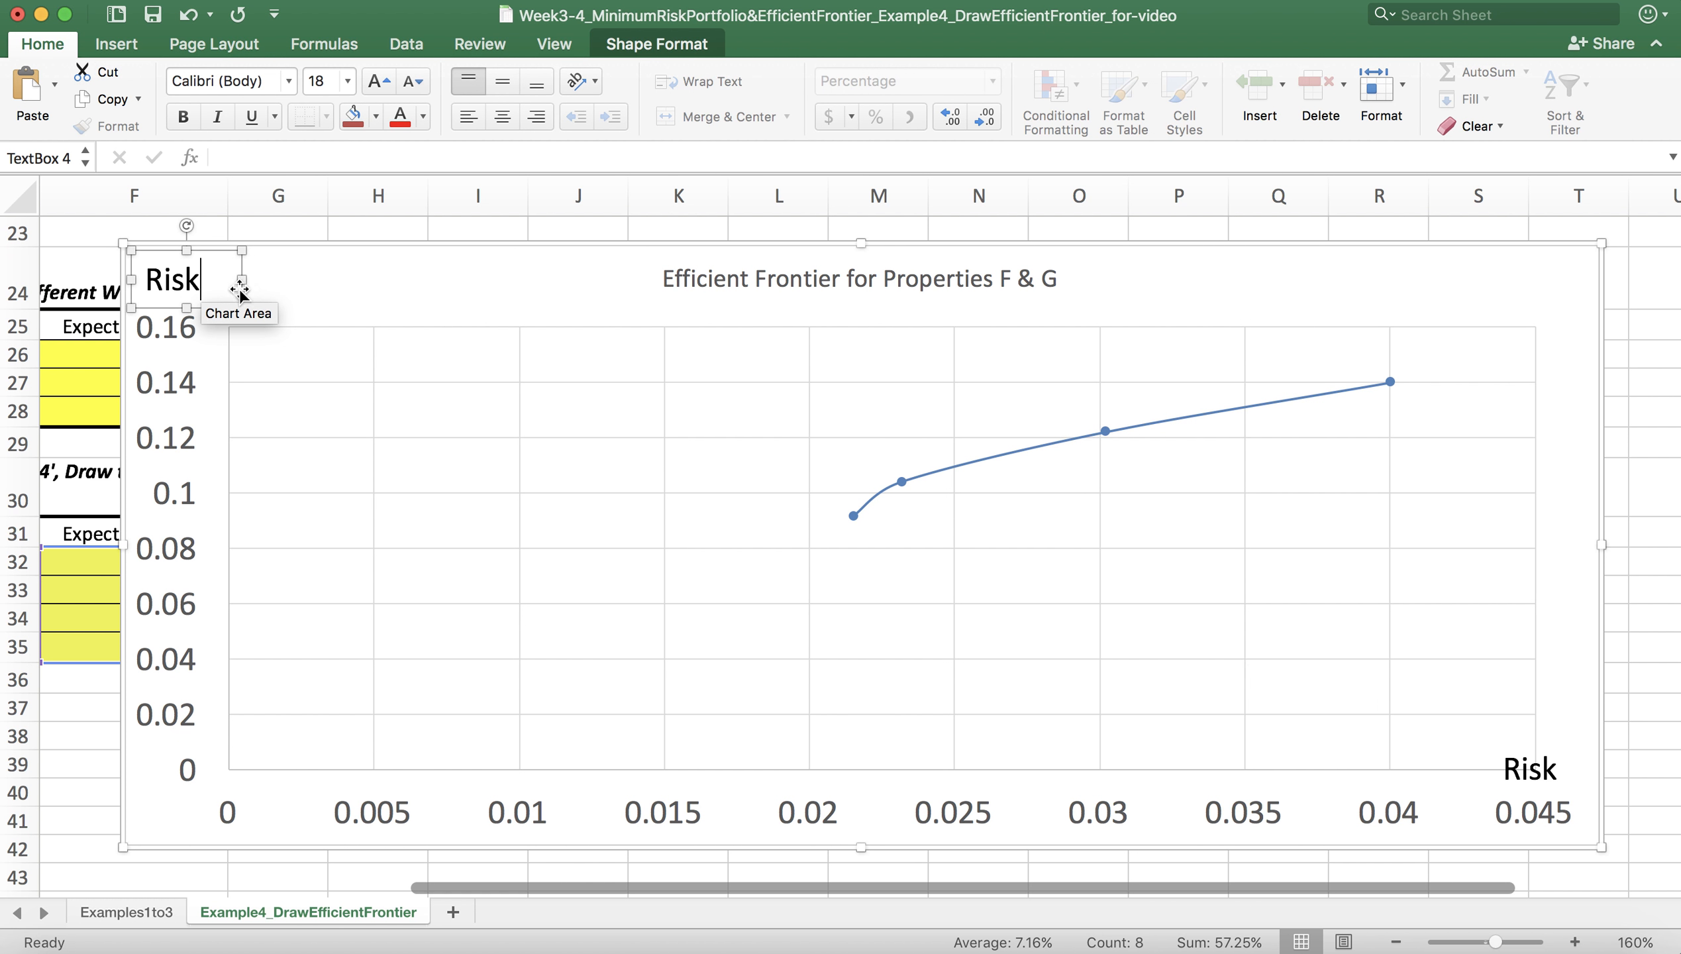
Step: Replace the pasted label's text with "Expected Return" and widen its text box so the label fits on one line
{"action": "left_click_drag", "start_coordinate": [241, 279], "coordinate": [133, 279]}
{"action": "type", "text": "Expected "}
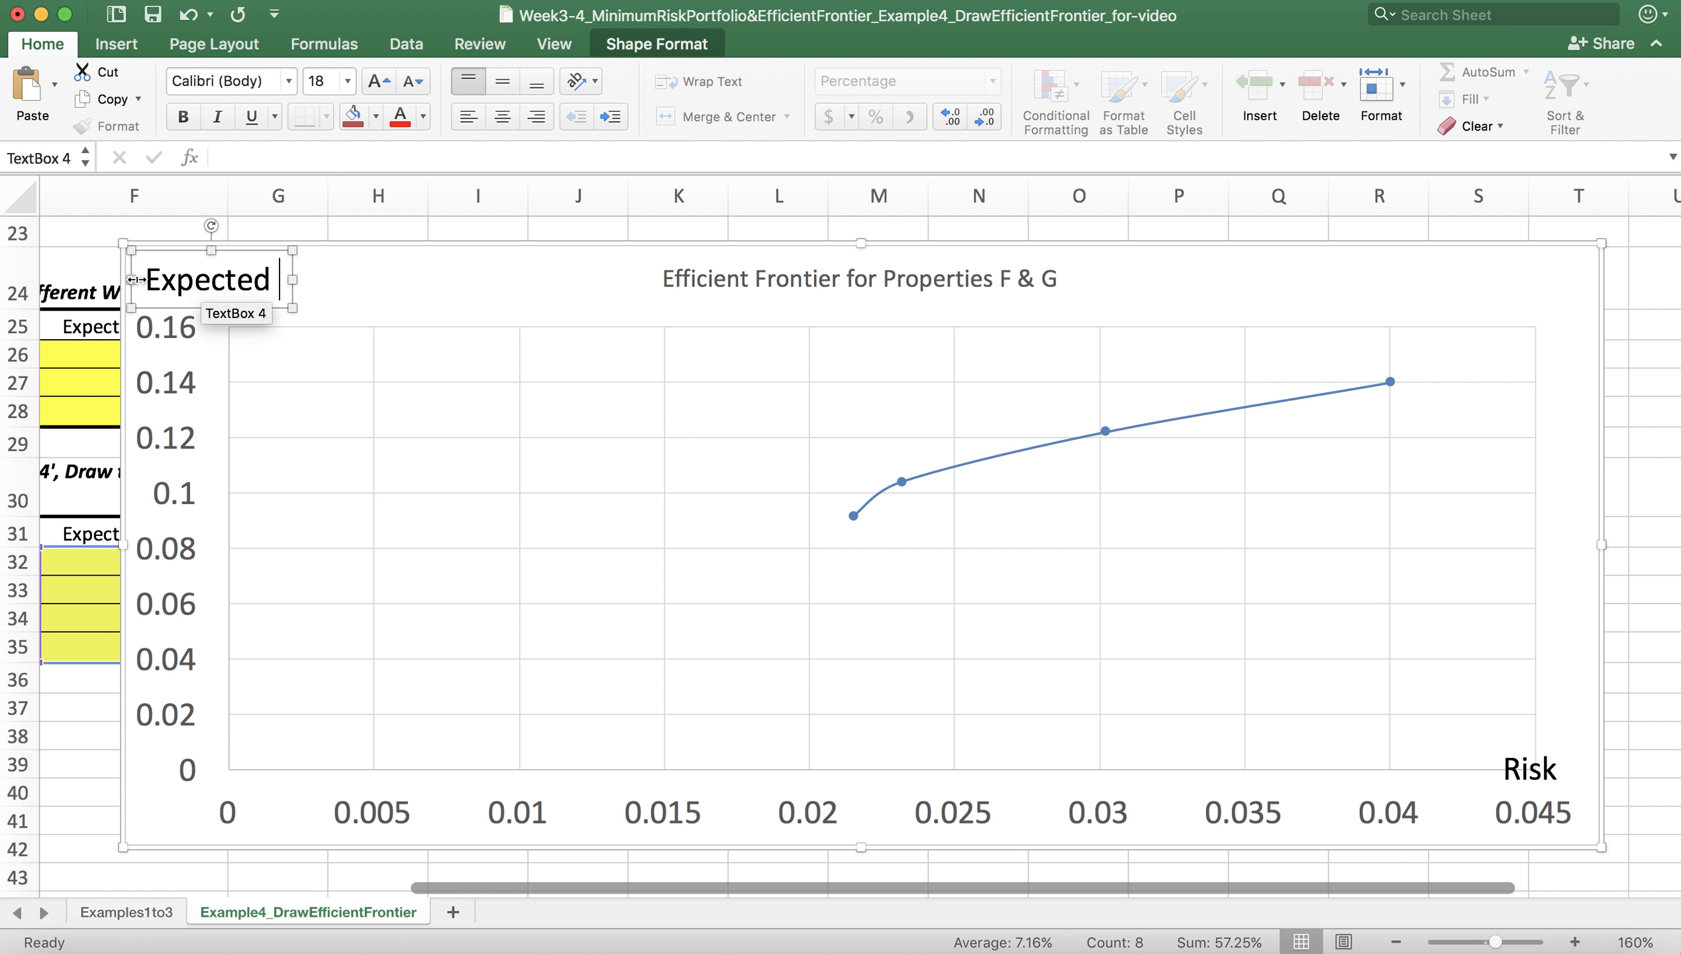
{"action": "type", "text": "Return"}
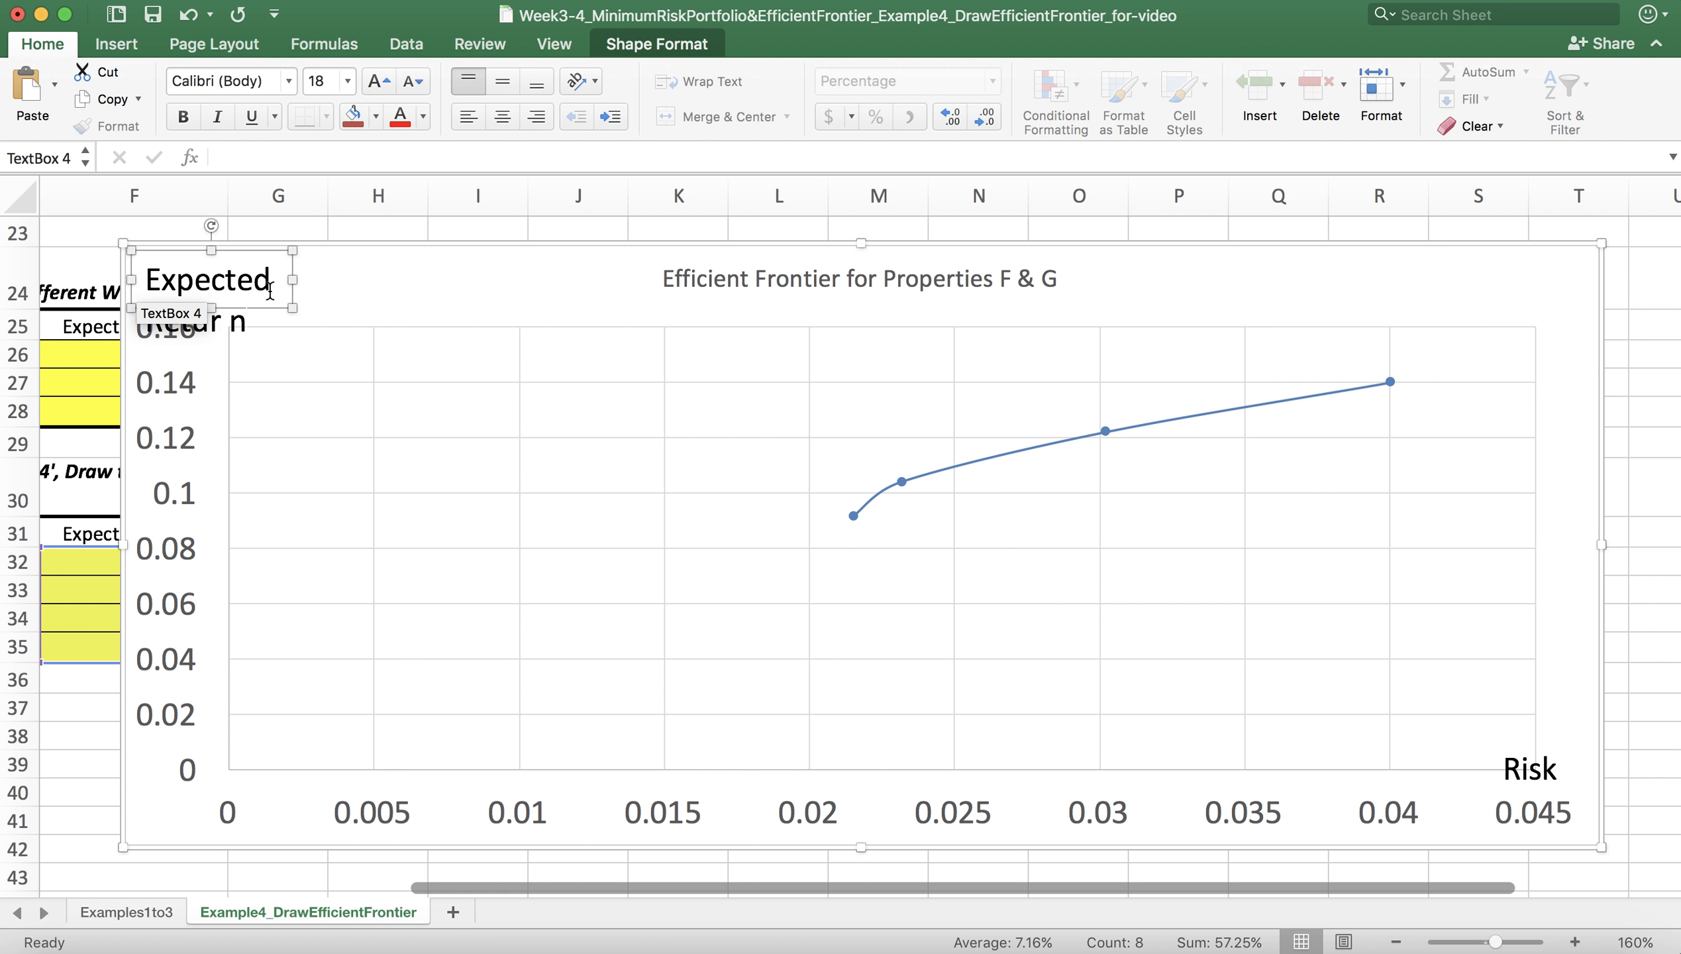
{"action": "key", "text": "BackSpace"}
{"action": "key", "text": "BackSpace"}
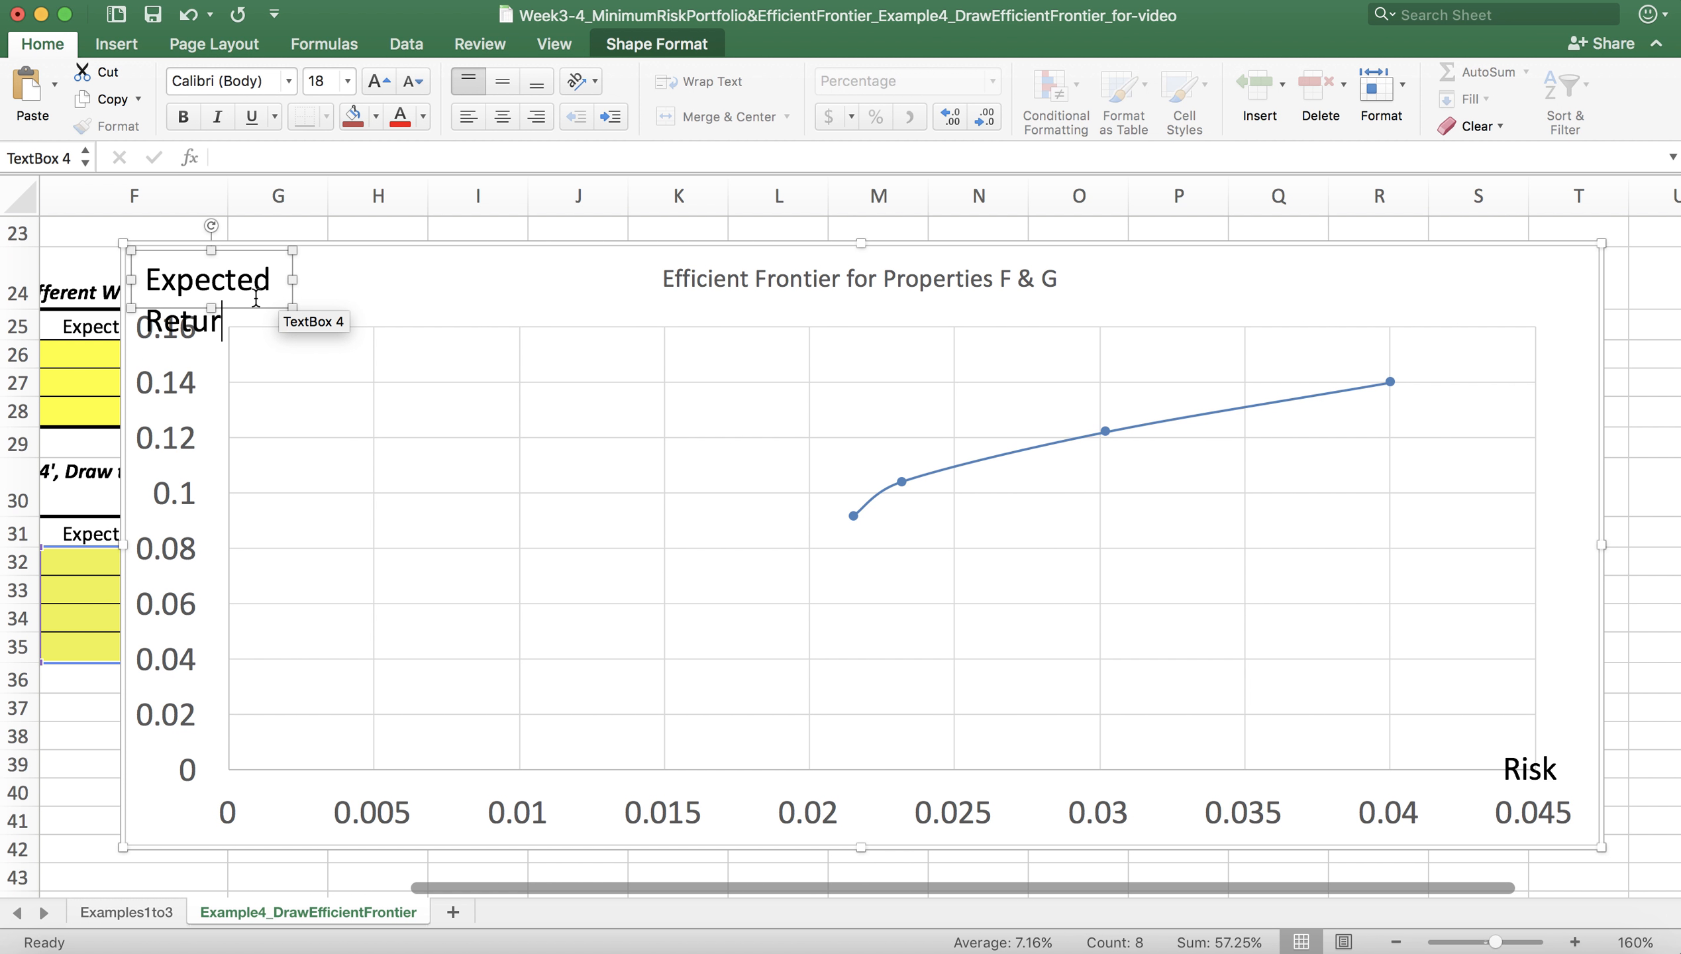
{"action": "type", "text": "n"}
{"action": "left_click_drag", "start_coordinate": [292, 280], "coordinate": [424, 280]}
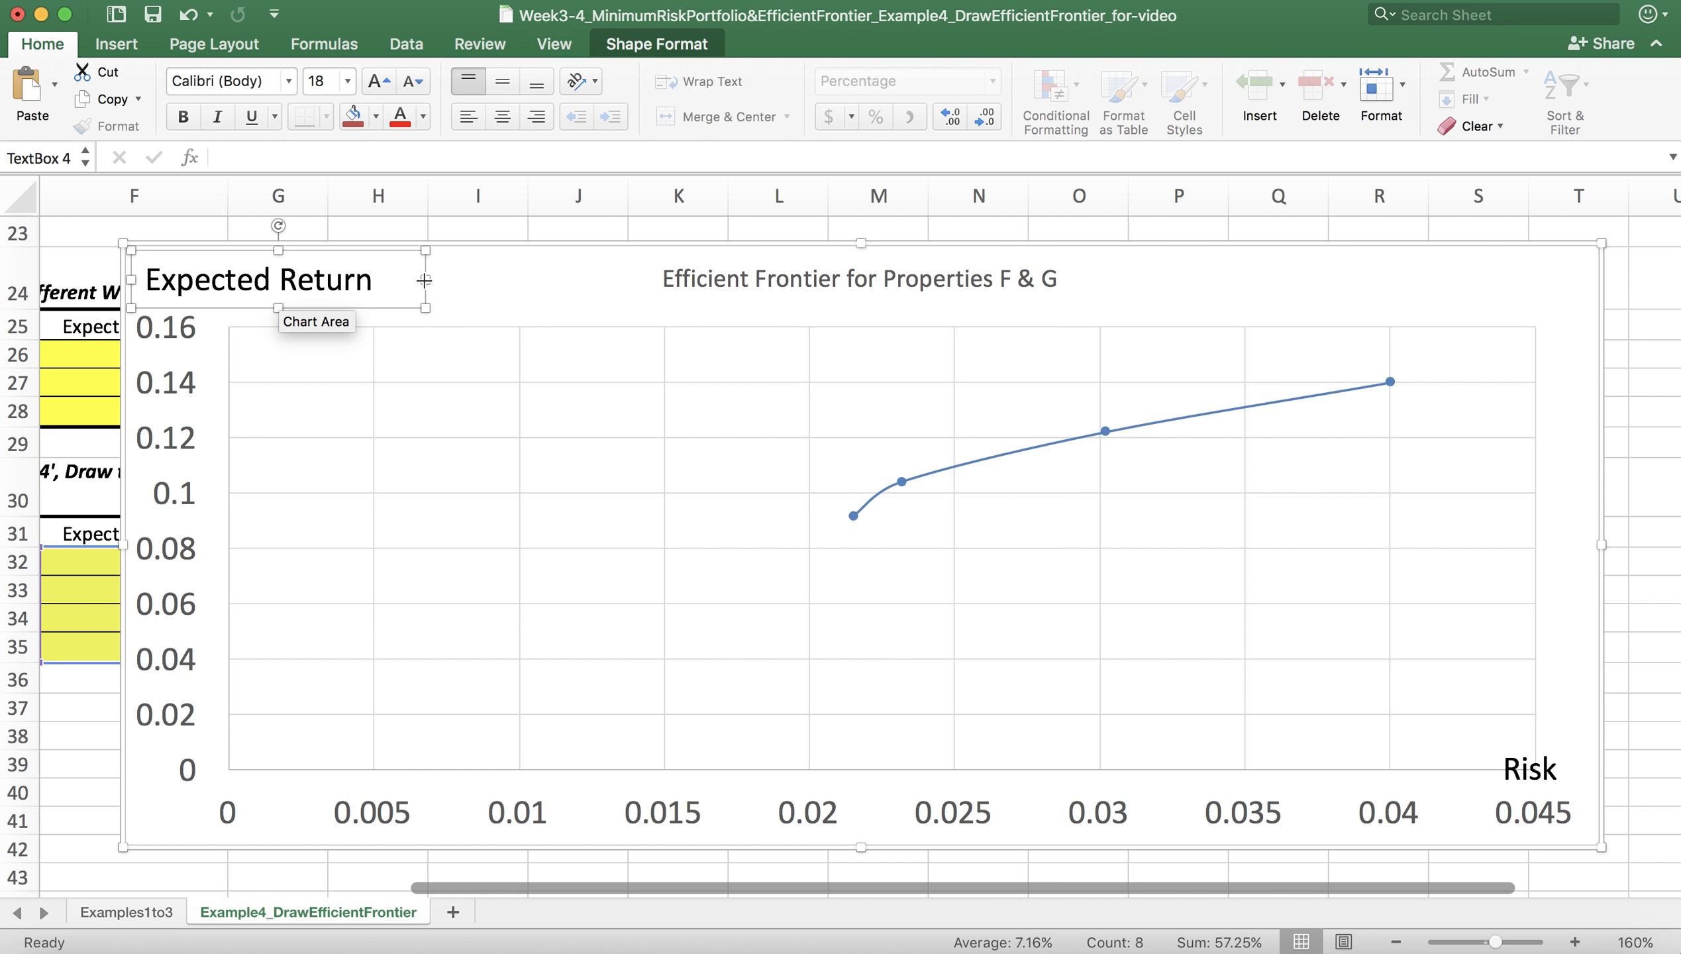
Step: Deselect the "Expected Return" text box and save the workbook
{"action": "left_click", "coordinate": [507, 278]}
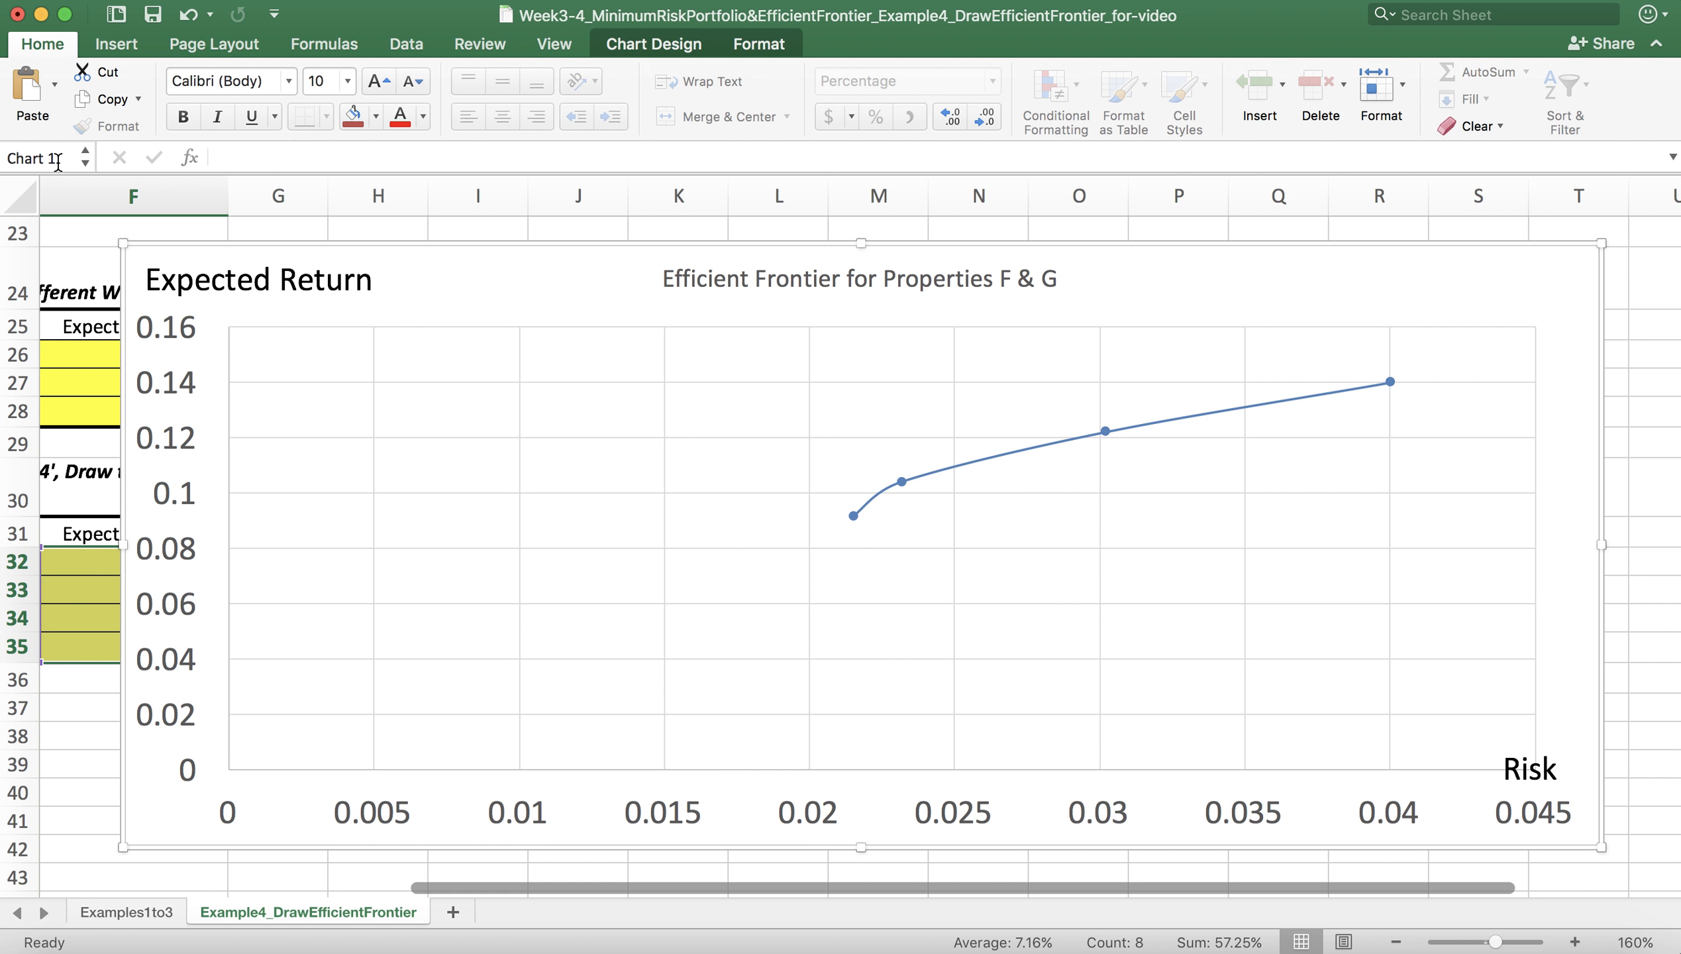
{"action": "left_click", "coordinate": [153, 13]}
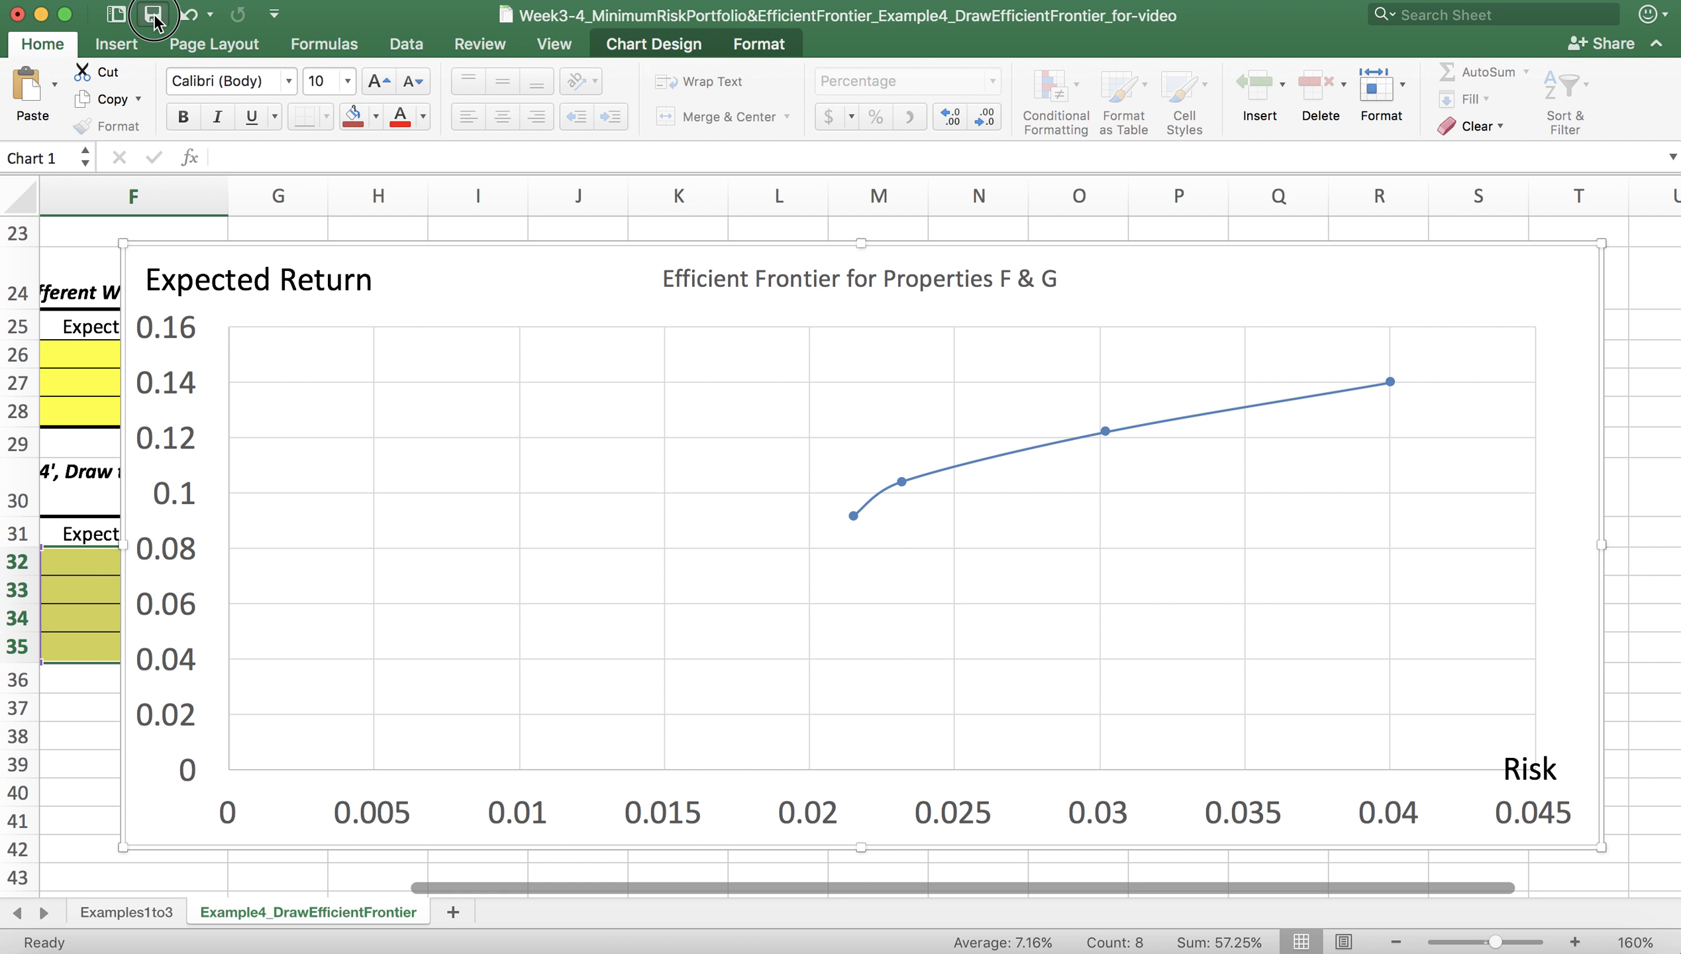